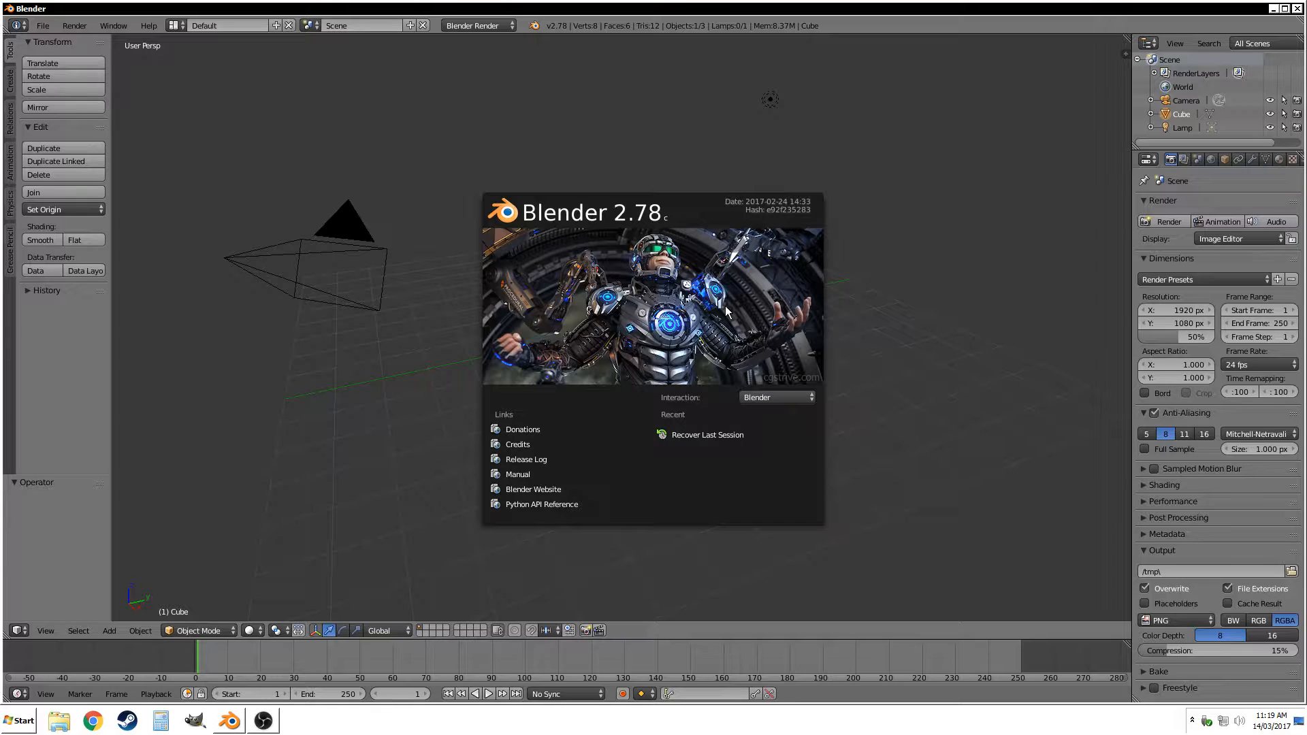
# Dismiss the splash screen and delete all default objects: the camera, cube and lamp.
pyautogui.click(866, 295)
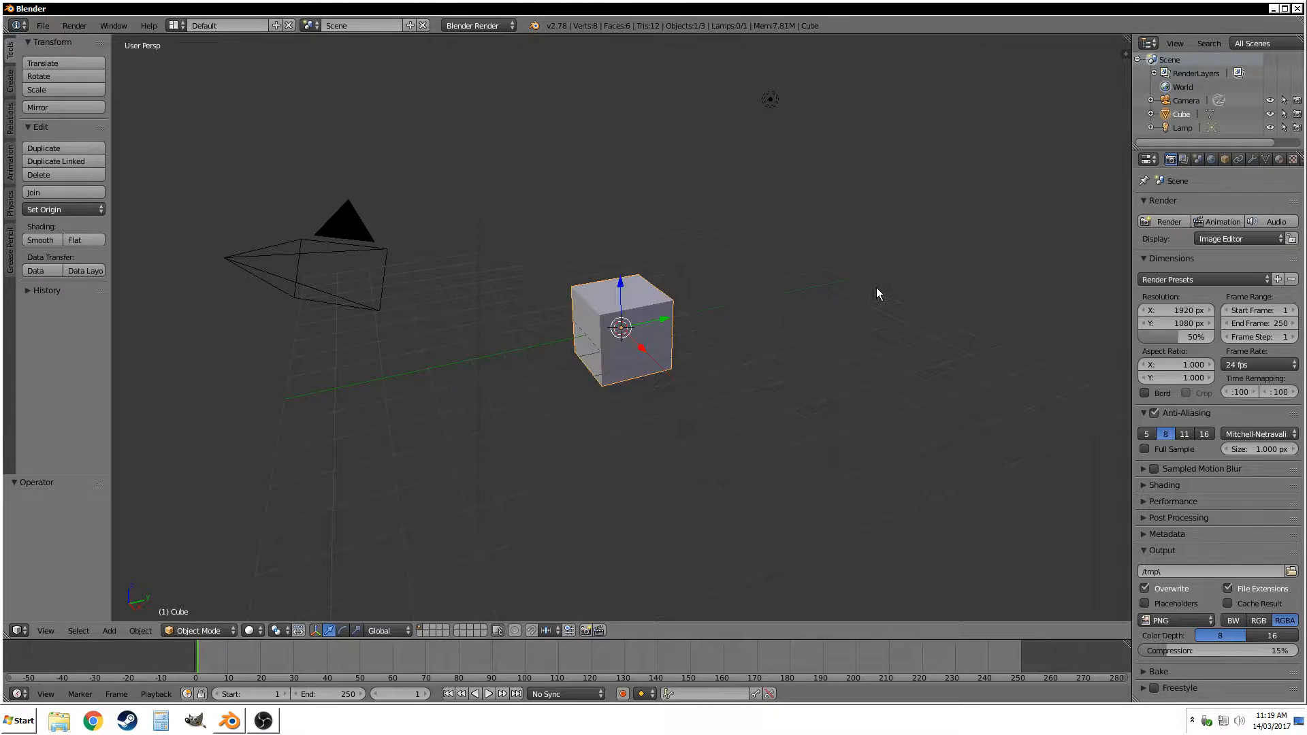
pyautogui.press('a')
pyautogui.press('a')
pyautogui.press('a')
pyautogui.press('a')
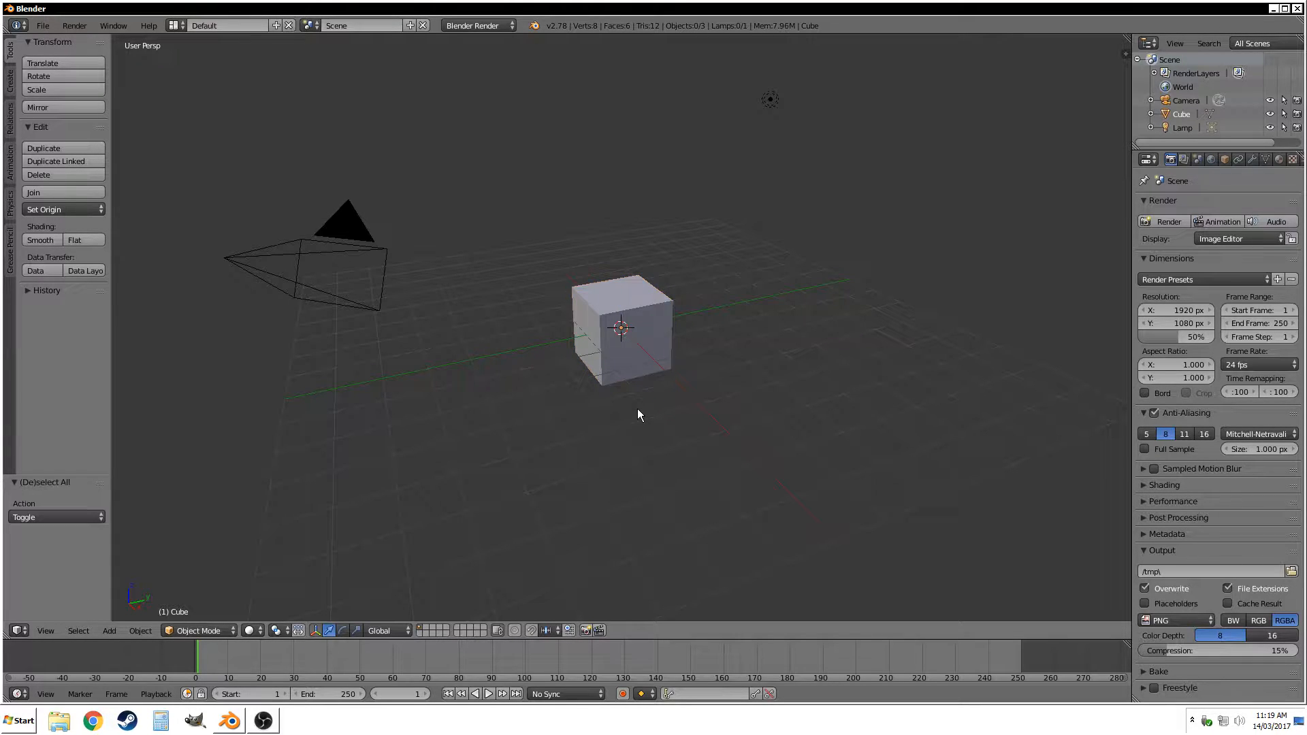
pyautogui.press('x')
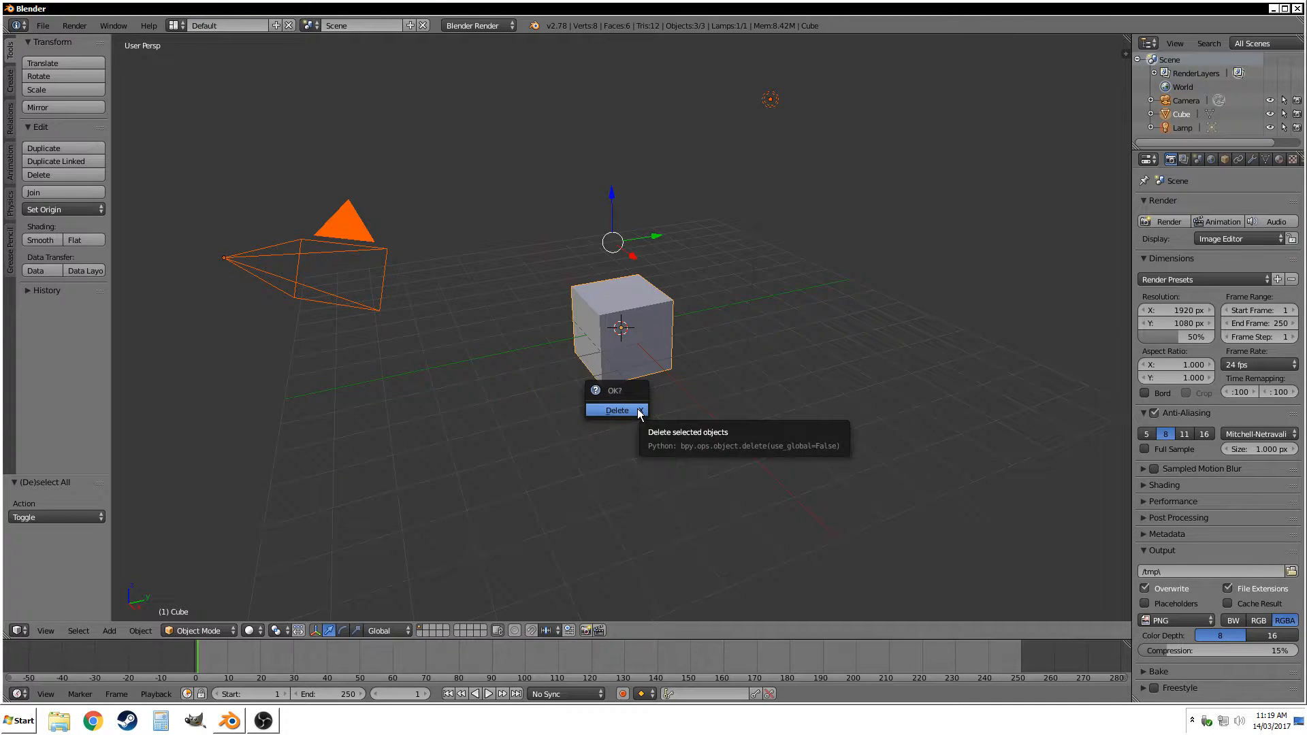
pyautogui.click(638, 412)
# Add a mesh cylinder at the scene origin with 16 vertices.
pyautogui.hotkey('shift', 'a')
pyautogui.moveTo(637, 410)
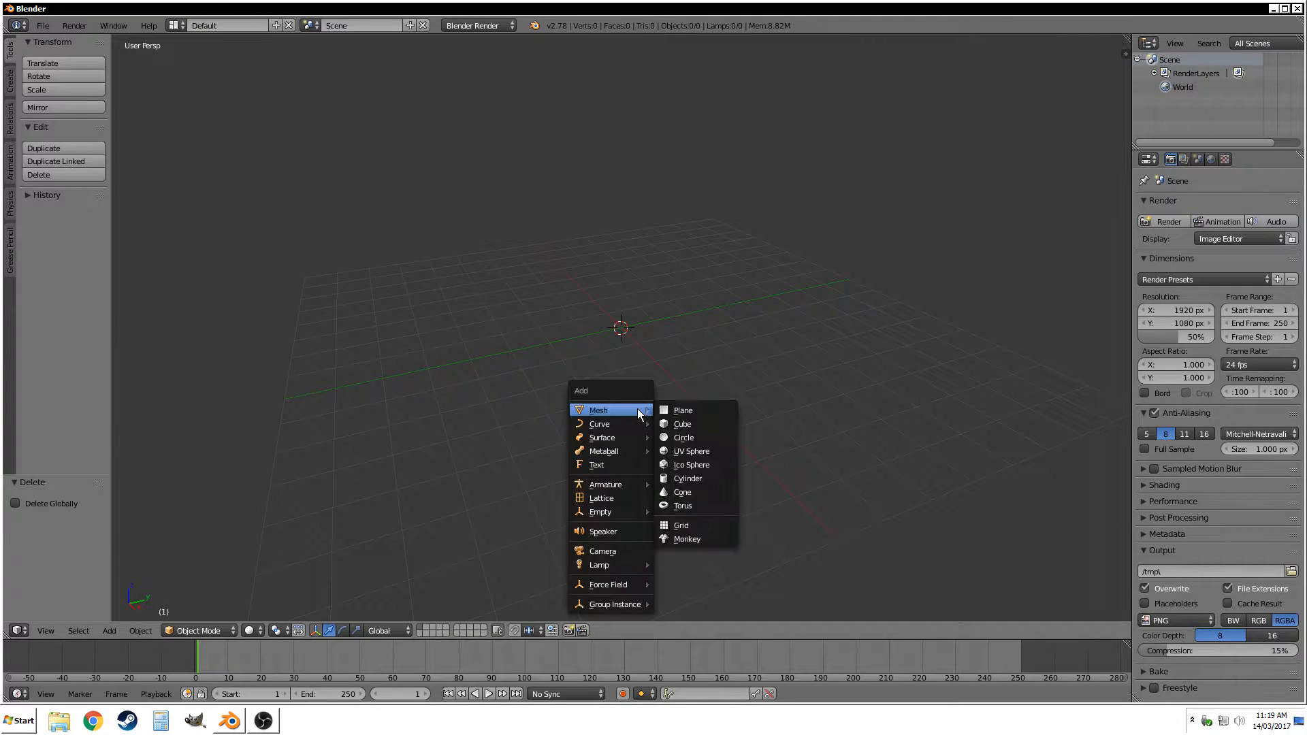
pyautogui.click(700, 481)
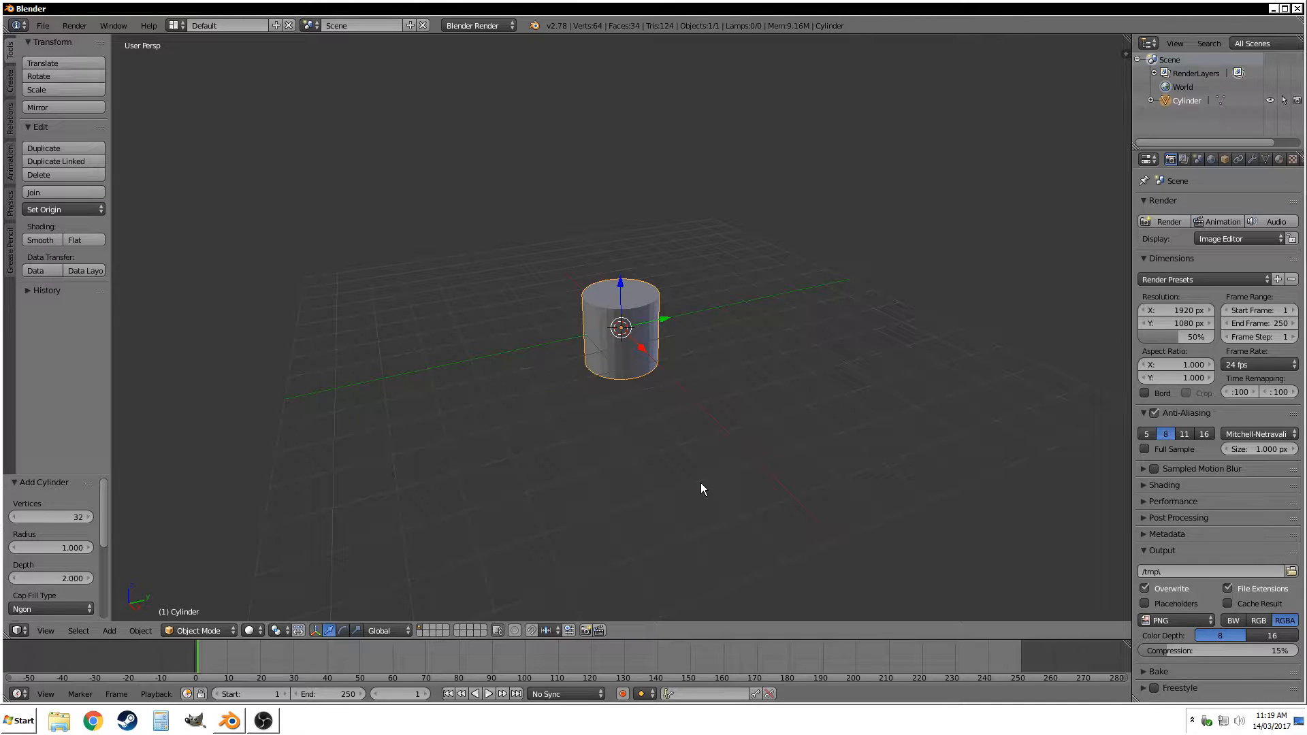
pyautogui.click(68, 522)
pyautogui.write('16')
pyautogui.press('Return')
# Rotate the cylinder 90° about the global X axis so it lies on its side.
pyautogui.write('r90')
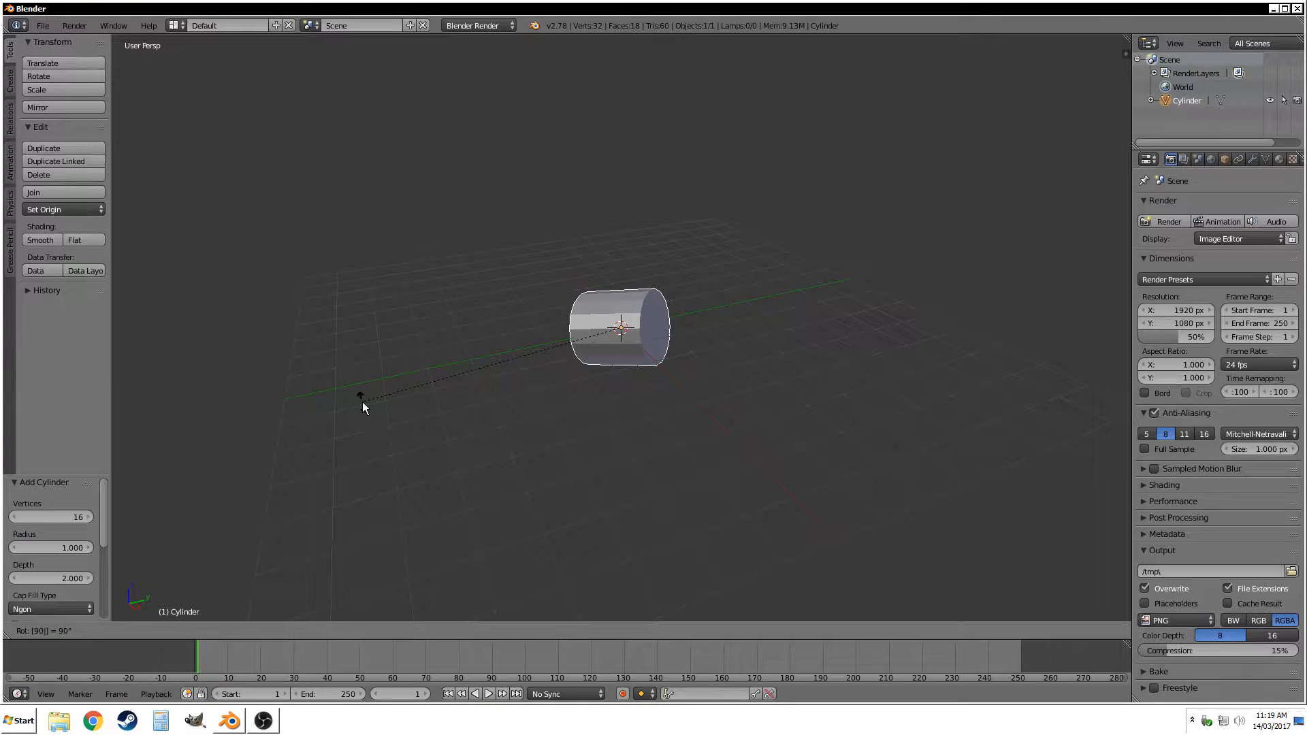
pyautogui.press('Escape')
pyautogui.write('r')
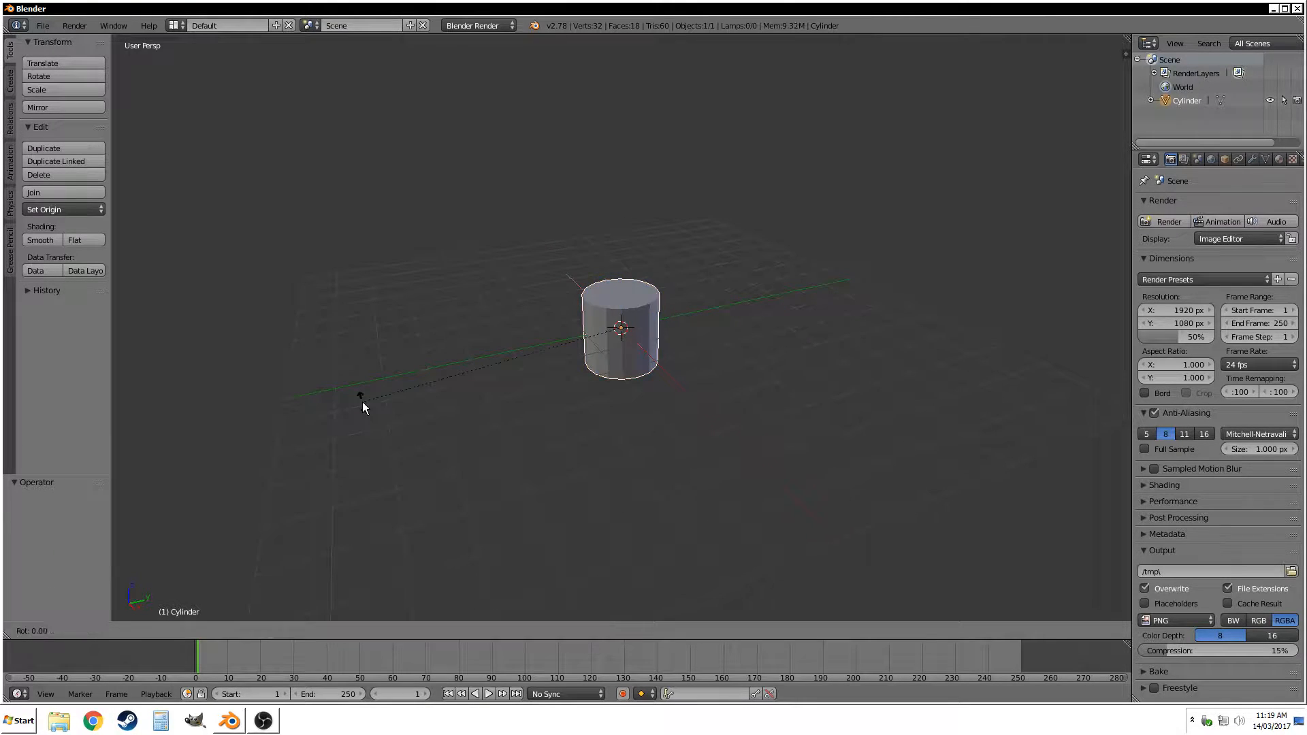
pyautogui.write('x90')
pyautogui.press('Return')
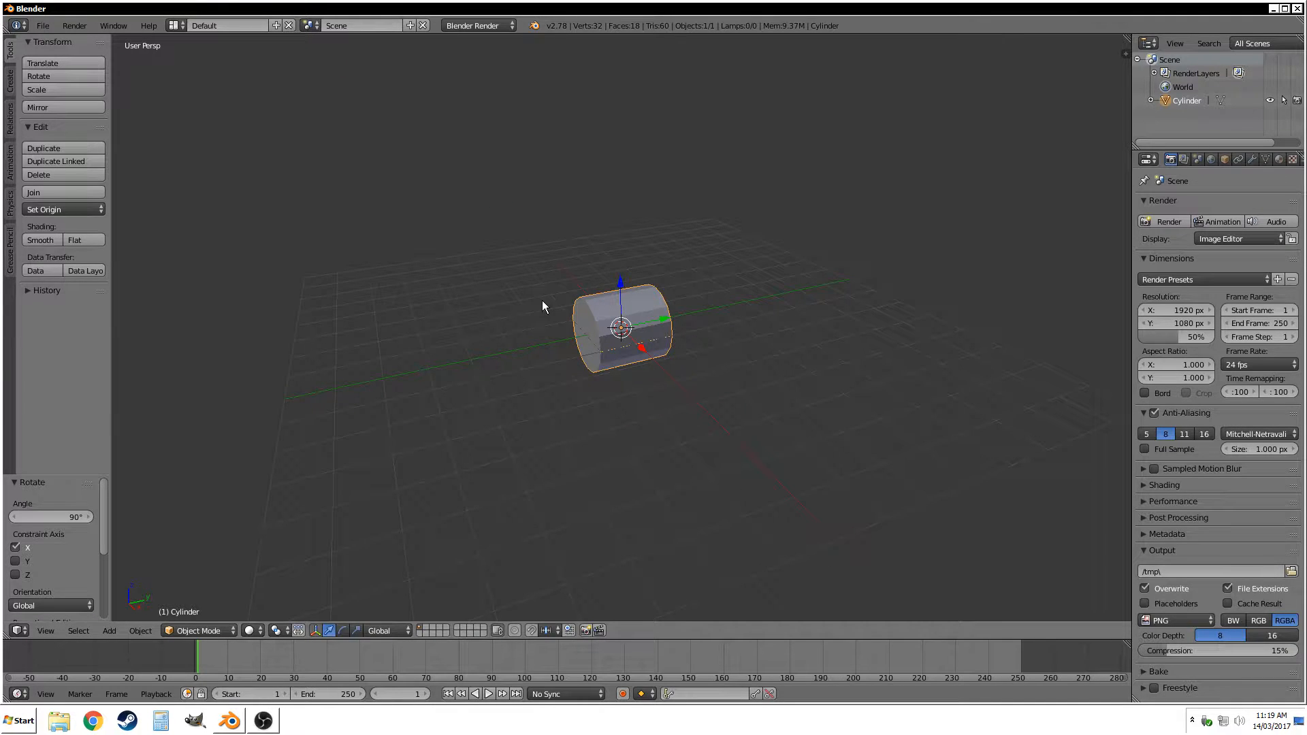
# Scale the cylinder by a factor of 8 along the Y axis.
pyautogui.moveTo(754, 353); pyautogui.dragTo(728, 362, button='middle')
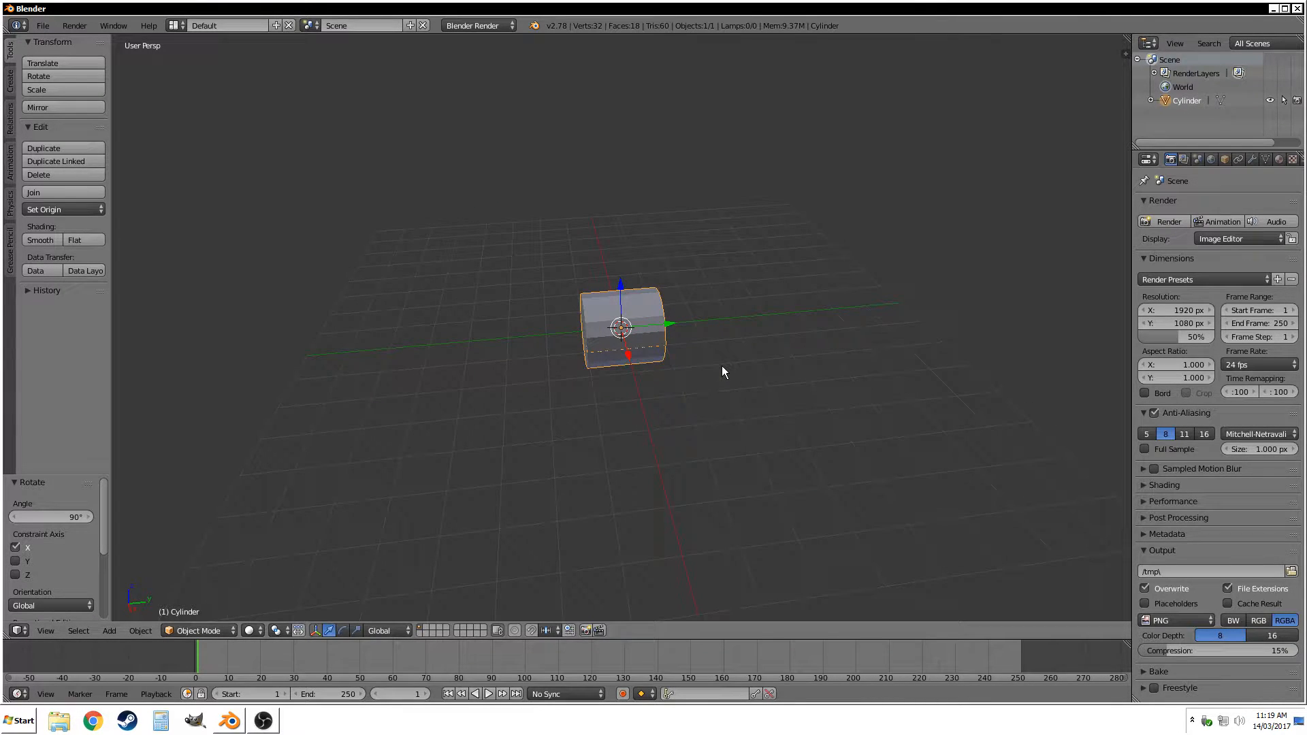
pyautogui.write('sy8')
pyautogui.press('Return')
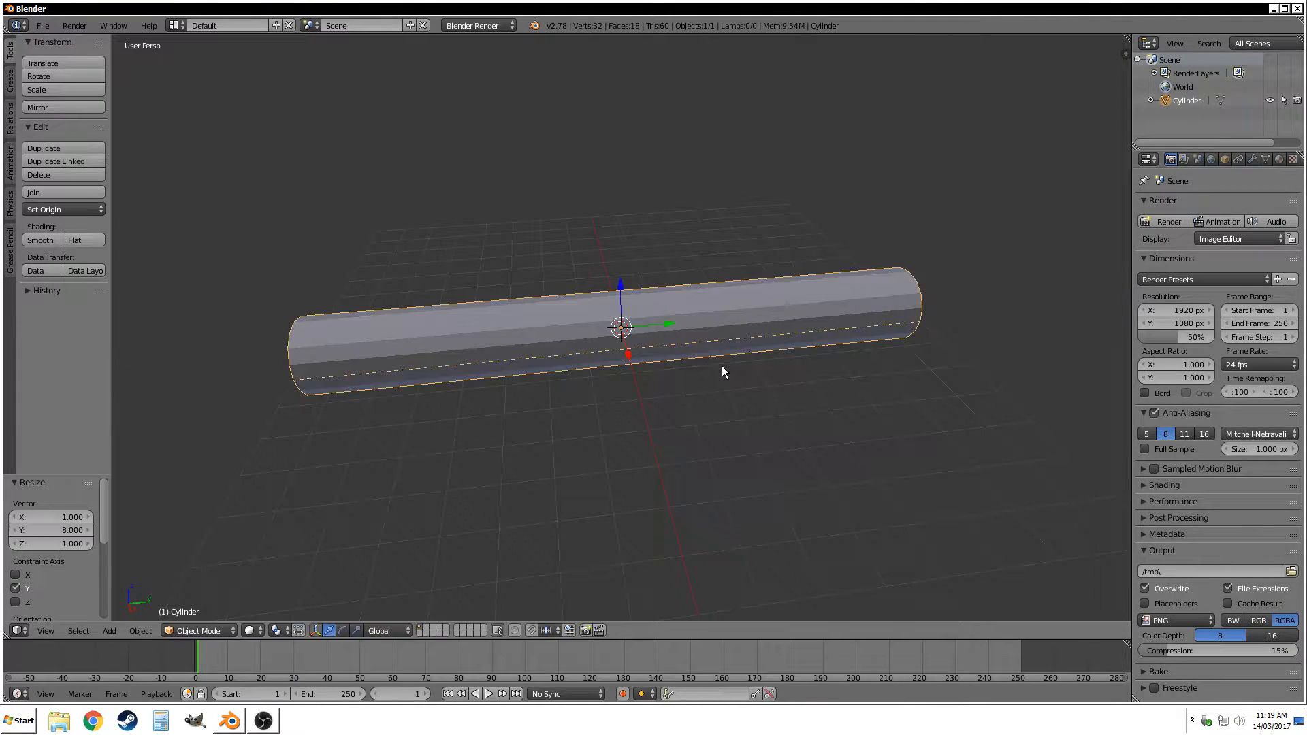
# Cut 8 evenly spaced edge loops around the cylinder's length in Edit Mode.
pyautogui.press('Tab')
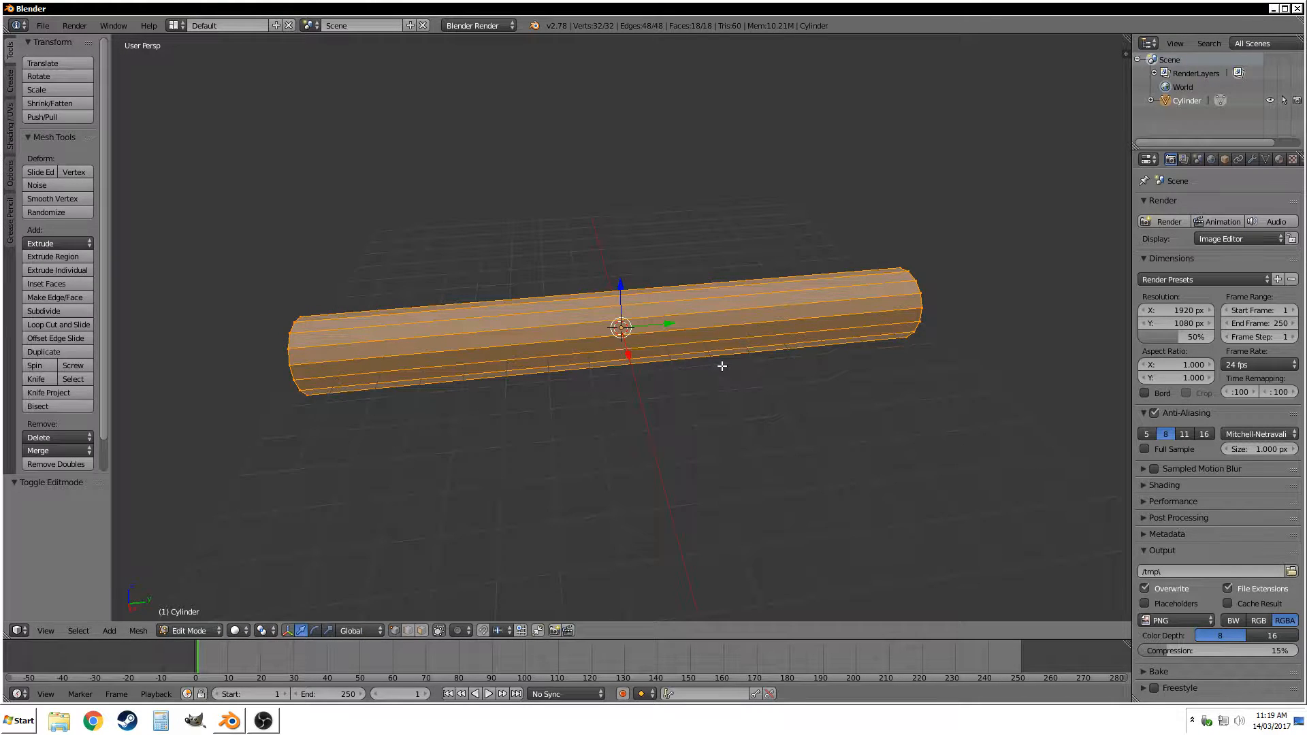
pyautogui.hotkey('ctrl', 'r')
pyautogui.write('8')
pyautogui.press('Return')
pyautogui.press('Return')
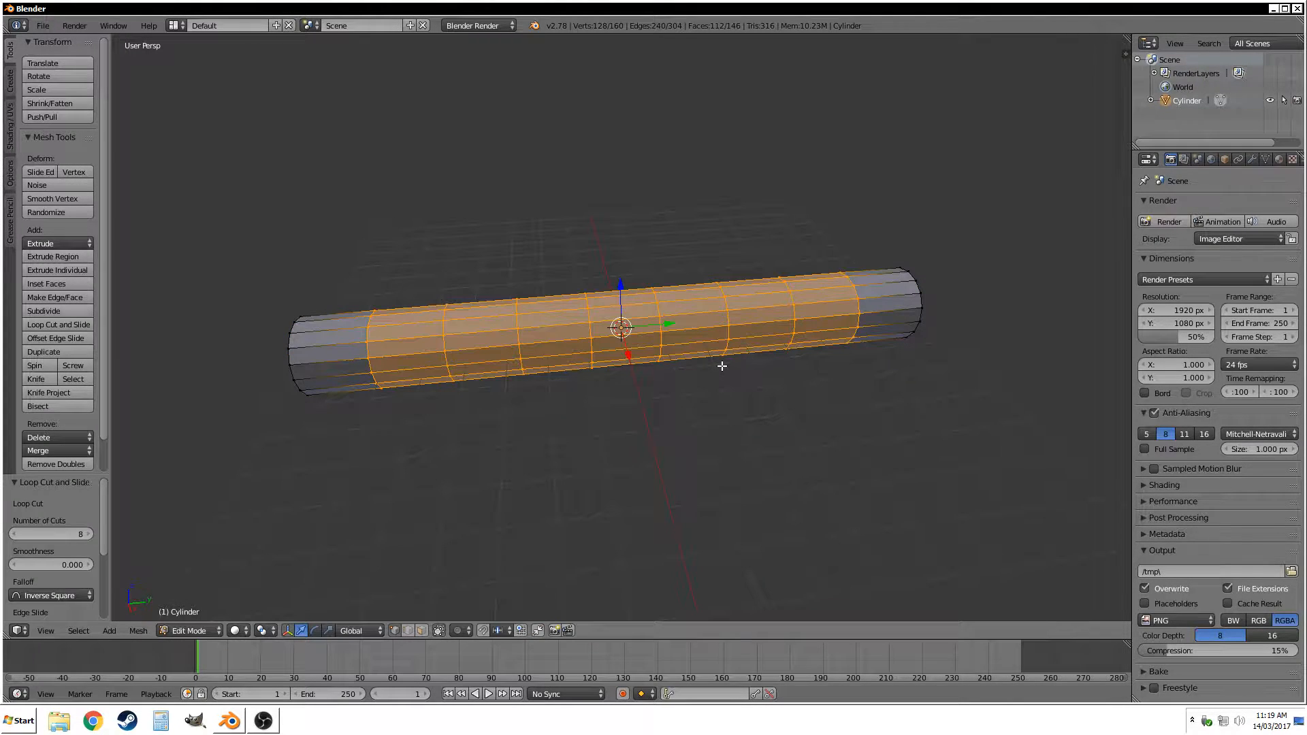
# Extrude the cylinder's +Y end face in place and merge the new vertices at their center.
pyautogui.press('Tab')
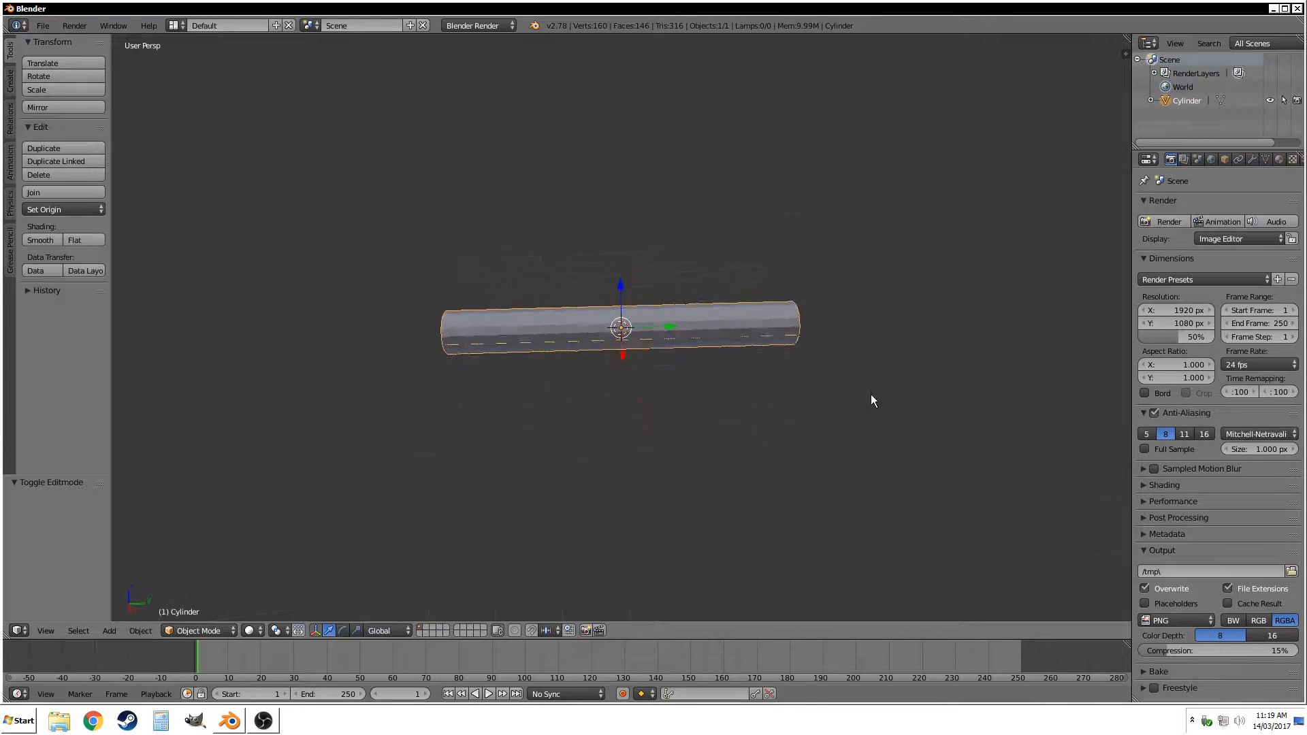
pyautogui.moveTo(872, 394); pyautogui.dragTo(716, 365, button='middle')
pyautogui.press('Tab')
pyautogui.hotkey('ctrl', 'Tab')
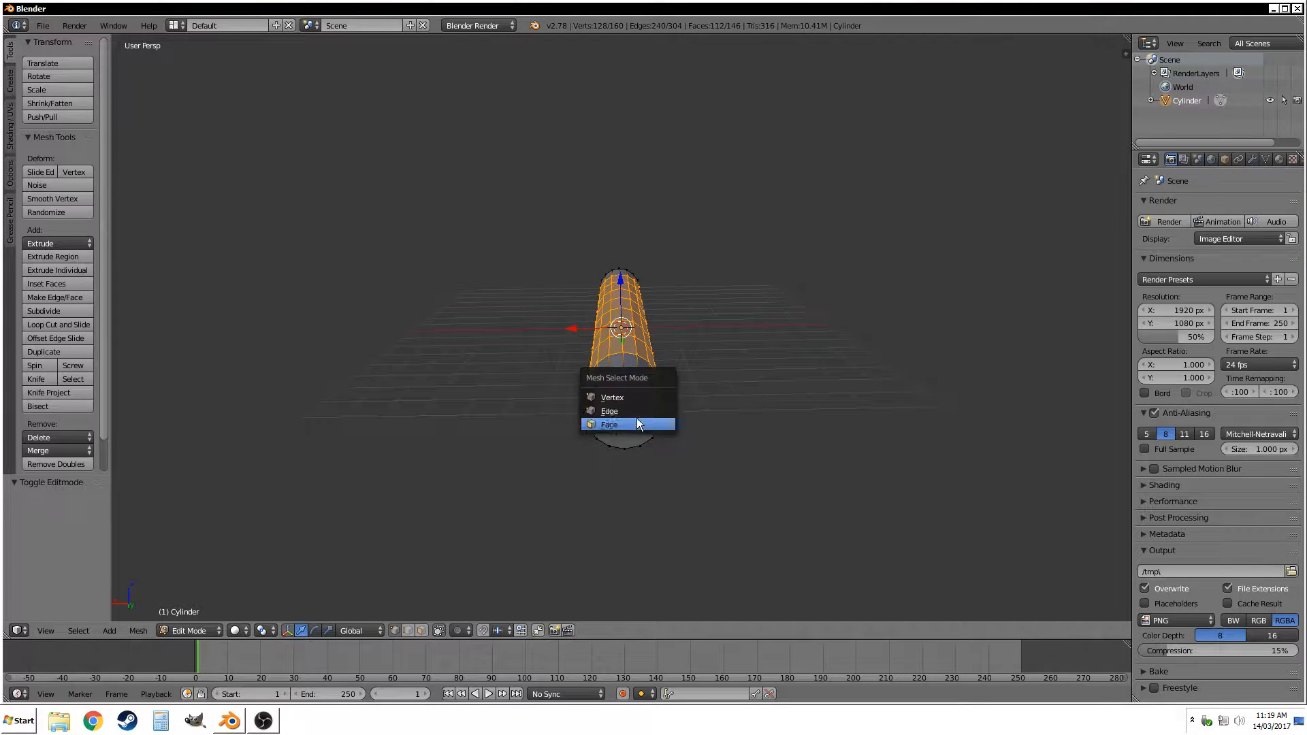
pyautogui.click(627, 426)
pyautogui.rightClick(627, 414)
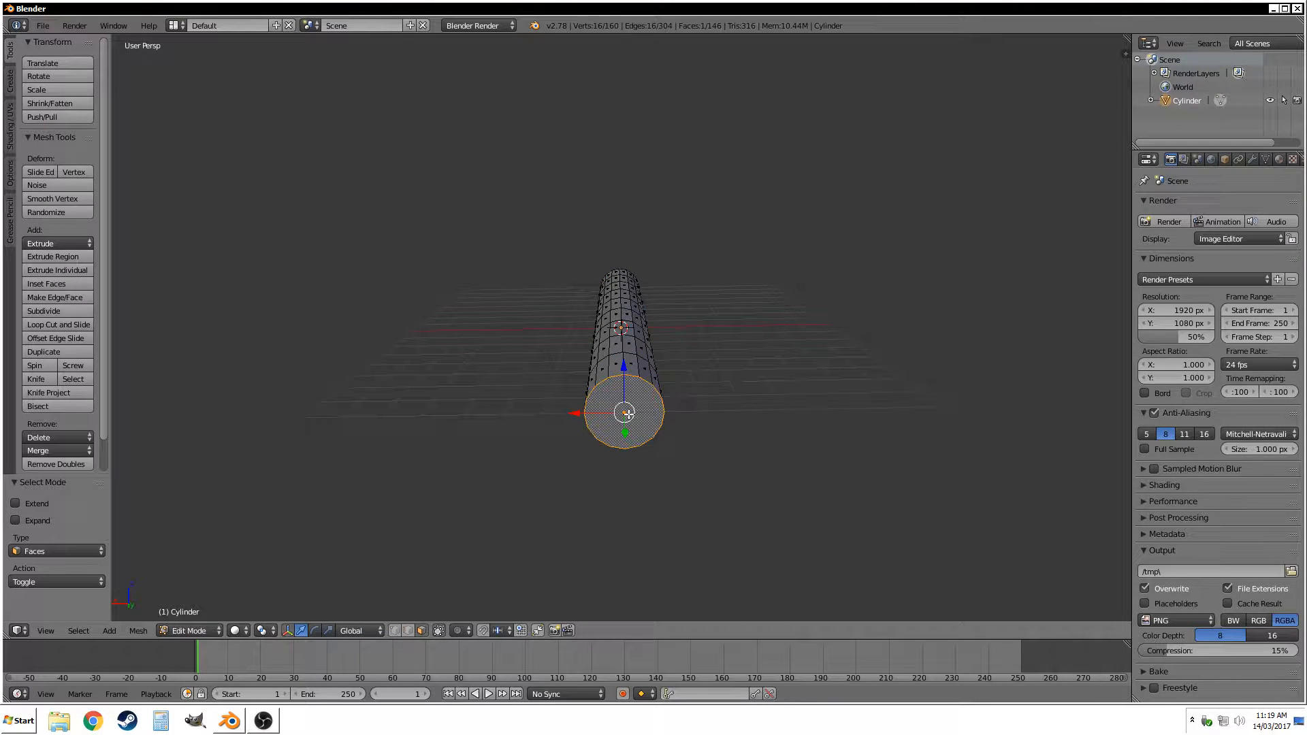
pyautogui.press('e')
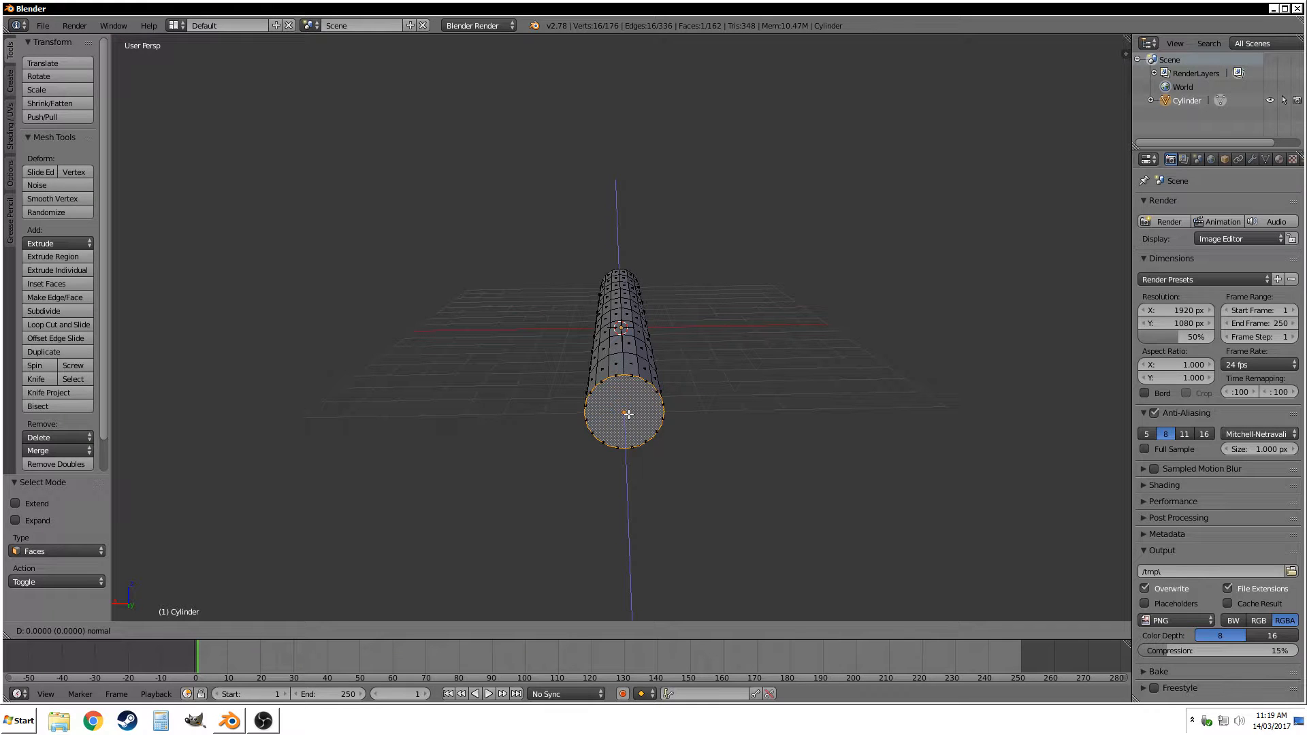
pyautogui.rightClick(627, 413)
pyautogui.hotkey('alt', 'm')
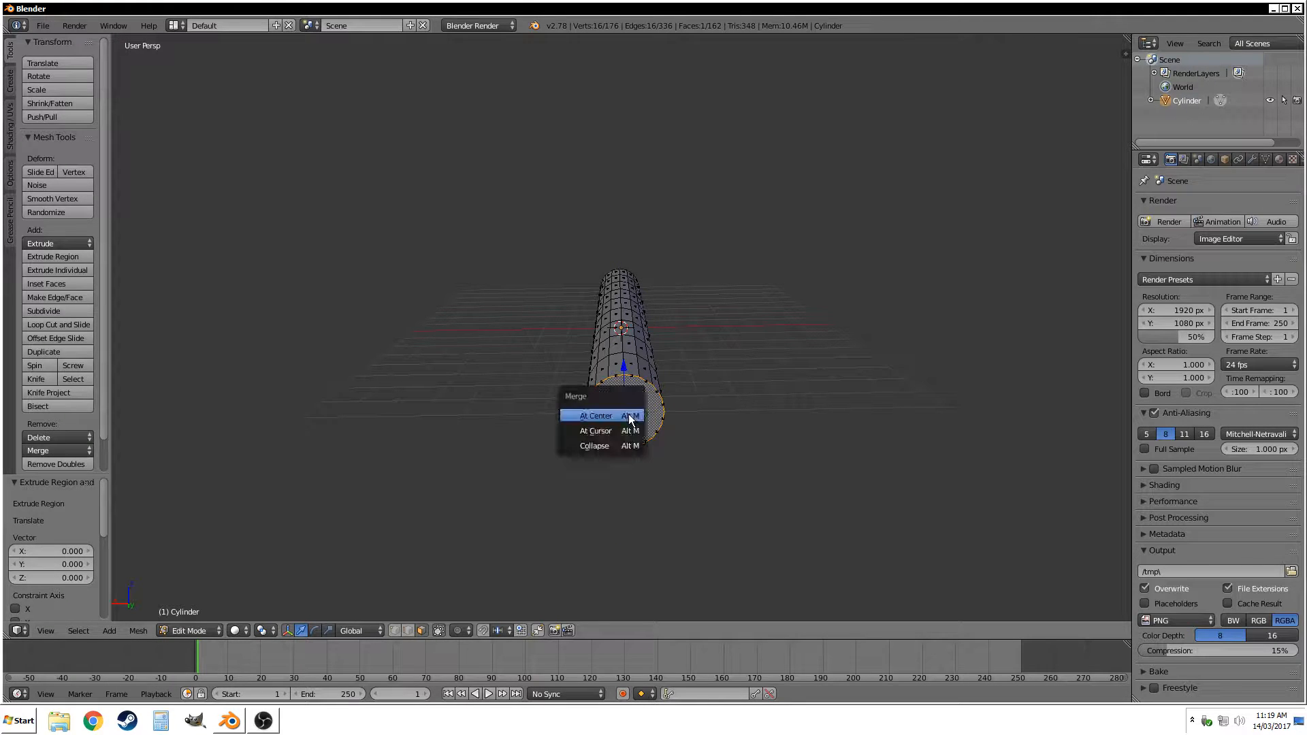
pyautogui.click(630, 416)
# Move the center vertex of the +Y end cap outward about 1.32 units along Y to form a pointed tip.
pyautogui.moveTo(630, 419); pyautogui.dragTo(699, 406, button='middle')
pyautogui.hotkey('ctrl', 'Tab')
pyautogui.click(699, 401)
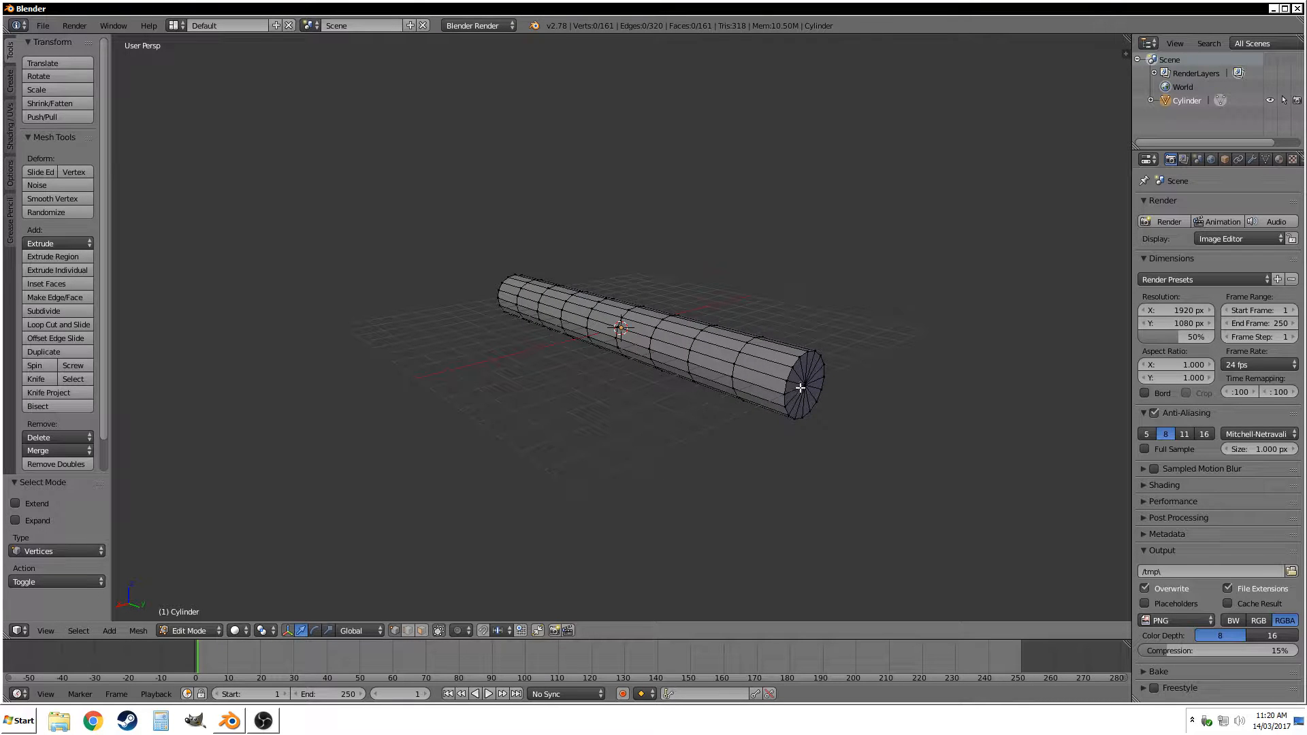
pyautogui.rightClick(805, 386)
pyautogui.moveTo(847, 400); pyautogui.dragTo(899, 412)
# Scale down the edge ring at the base of the pointed tip to taper the end.
pyautogui.keyDown('alt'); pyautogui.rightClick(795, 374); pyautogui.keyUp('alt')
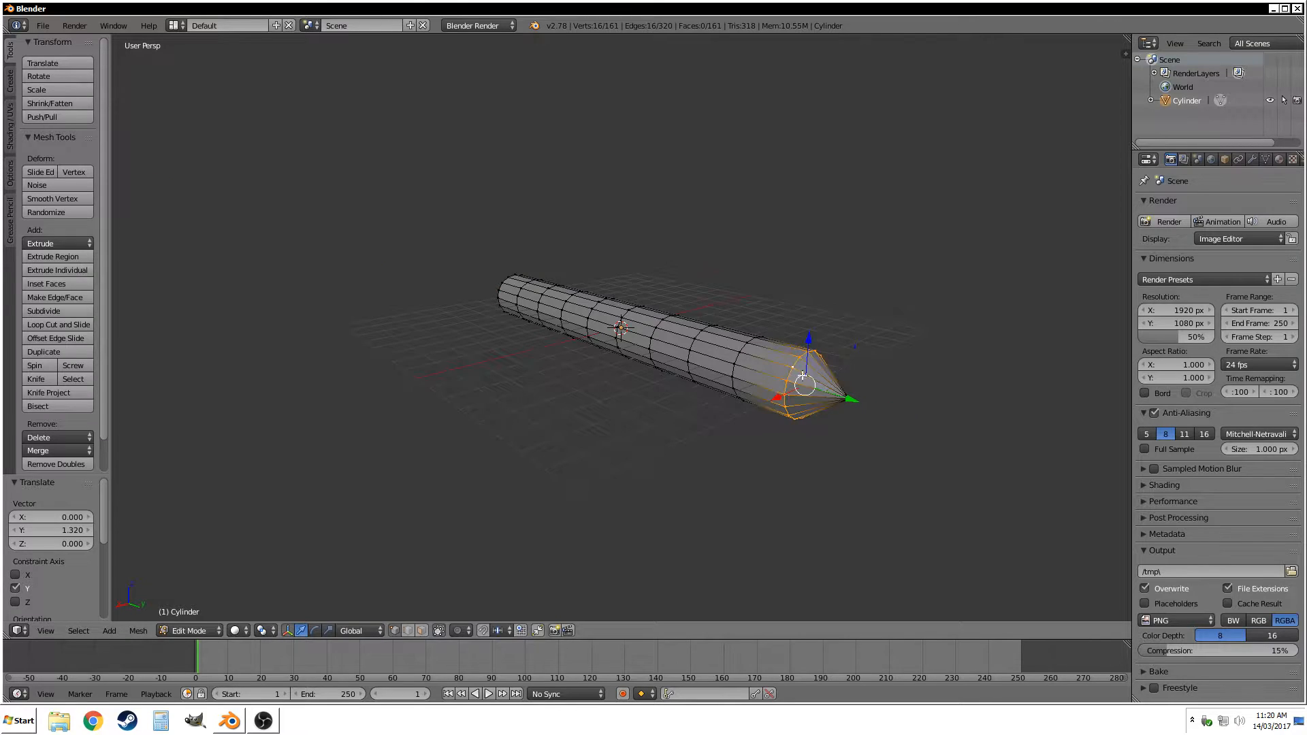
pyautogui.press('s')
pyautogui.click(854, 431)
# Select the whole mesh and thin it to about 0.55 of its size in X and Z, leaving Y unscaled.
pyautogui.press('a')
pyautogui.press('a')
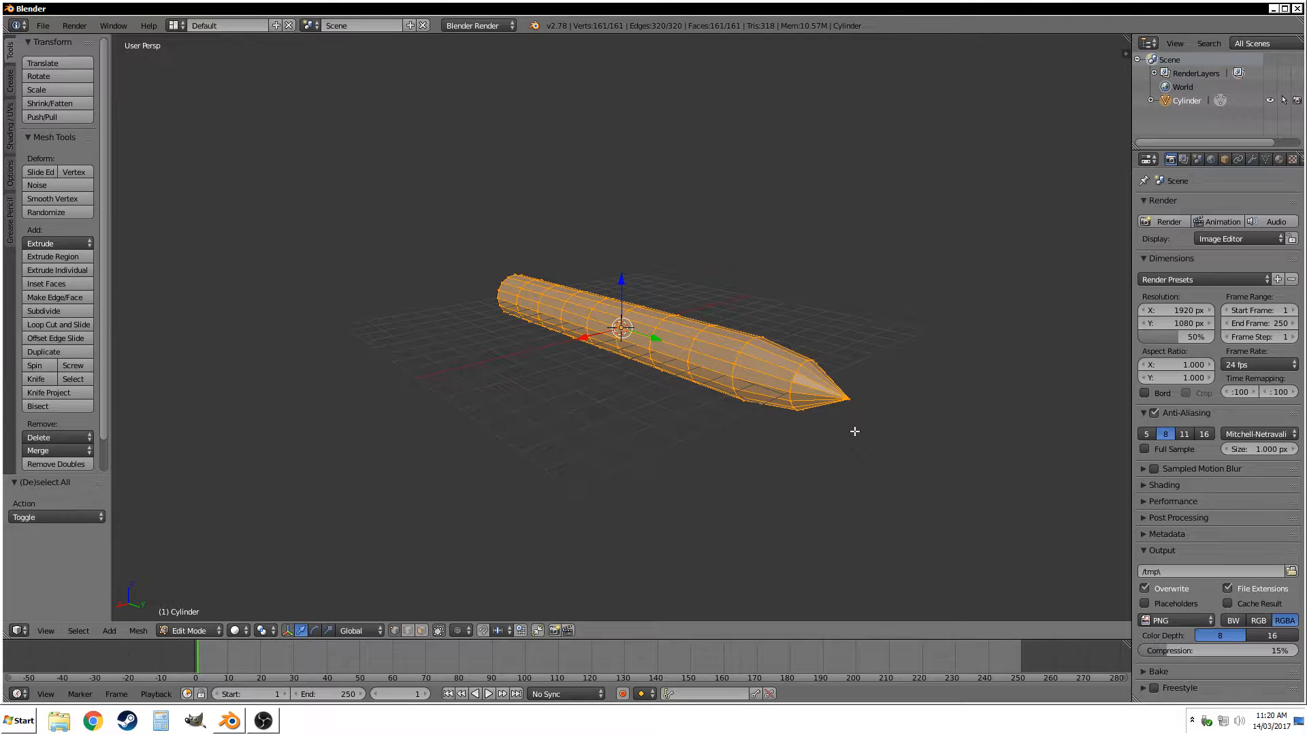
pyautogui.press('s')
pyautogui.hotkey('shift', 'y')
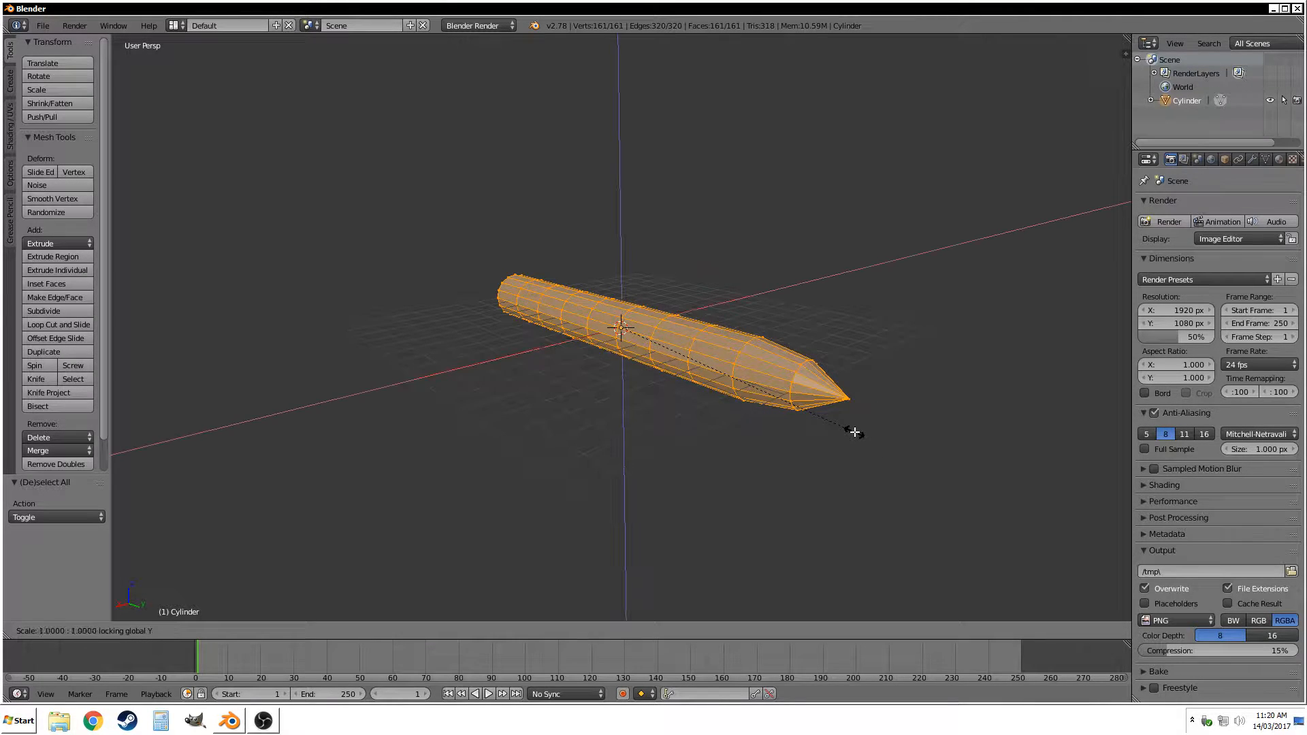
pyautogui.click(760, 360)
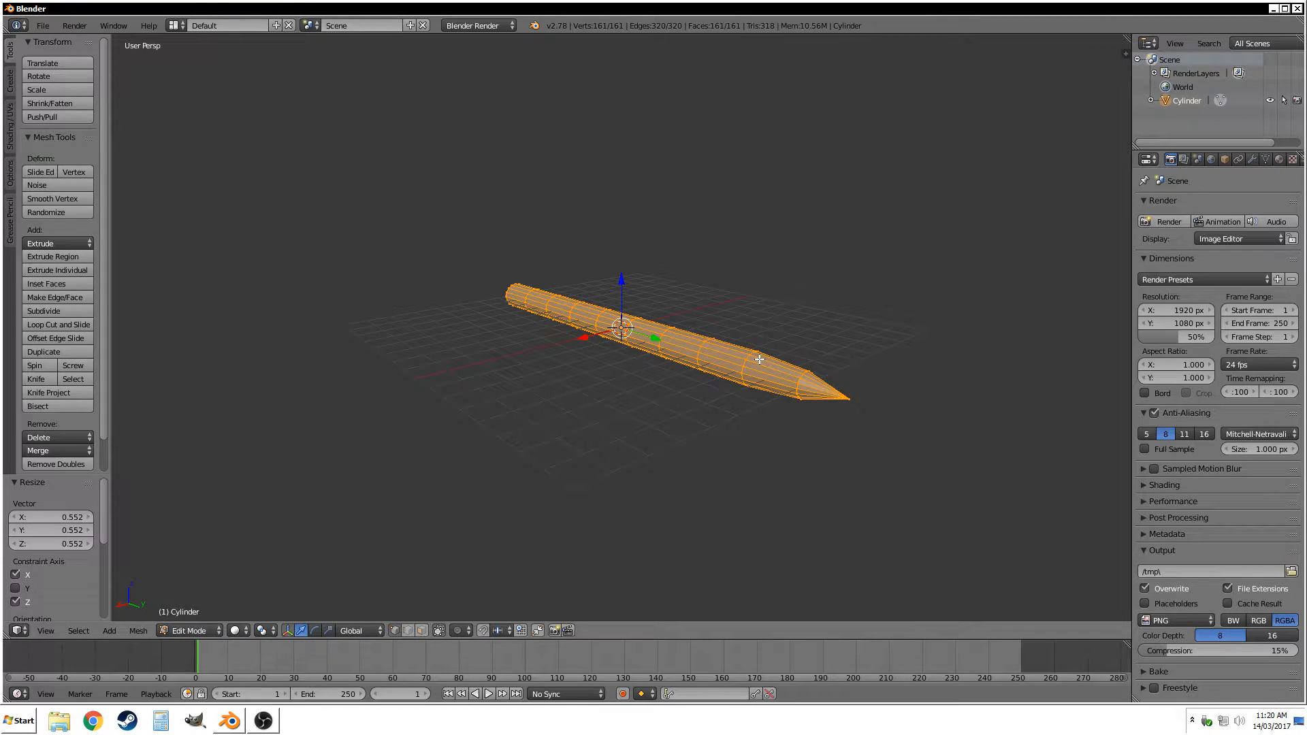
# Delete the flat end face opposite the pointed tip.
pyautogui.press('Tab')
pyautogui.moveTo(588, 363); pyautogui.dragTo(659, 435, button='middle')
pyautogui.press('Tab')
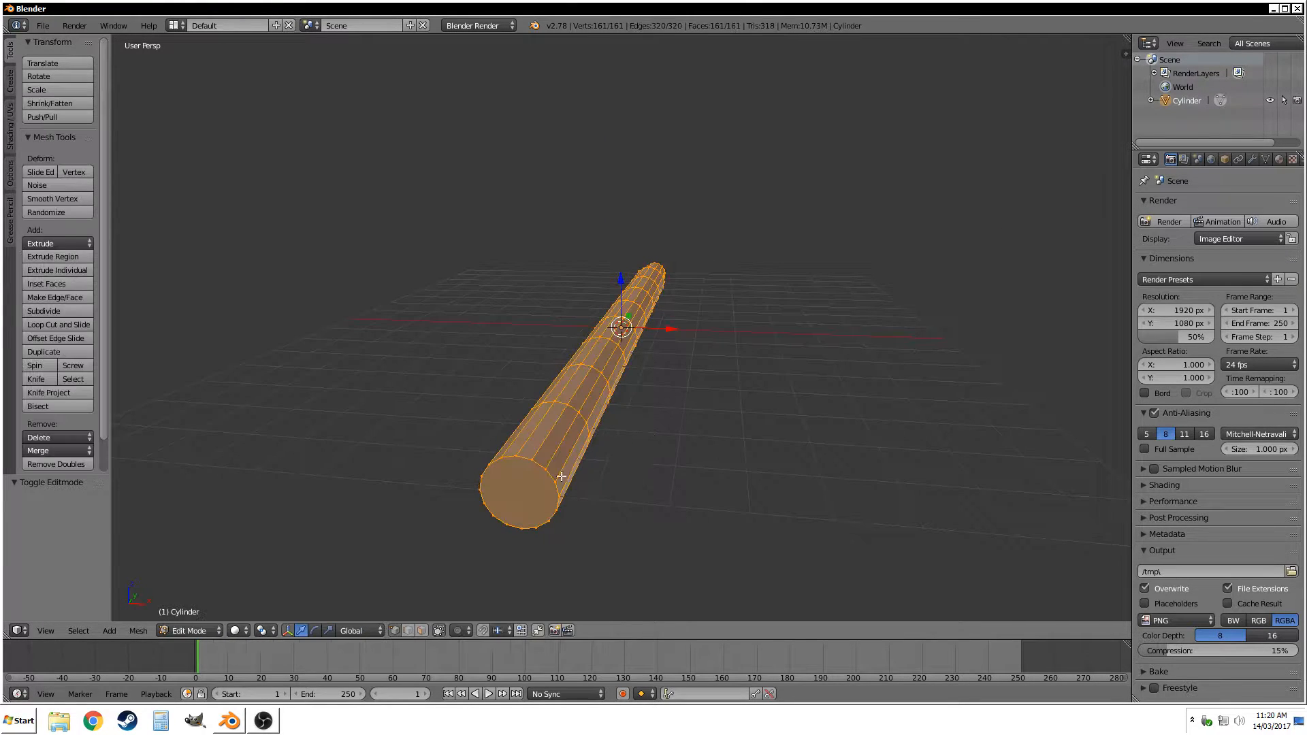
pyautogui.hotkey('ctrl', 'Tab')
pyautogui.click(517, 525)
pyautogui.rightClick(536, 489)
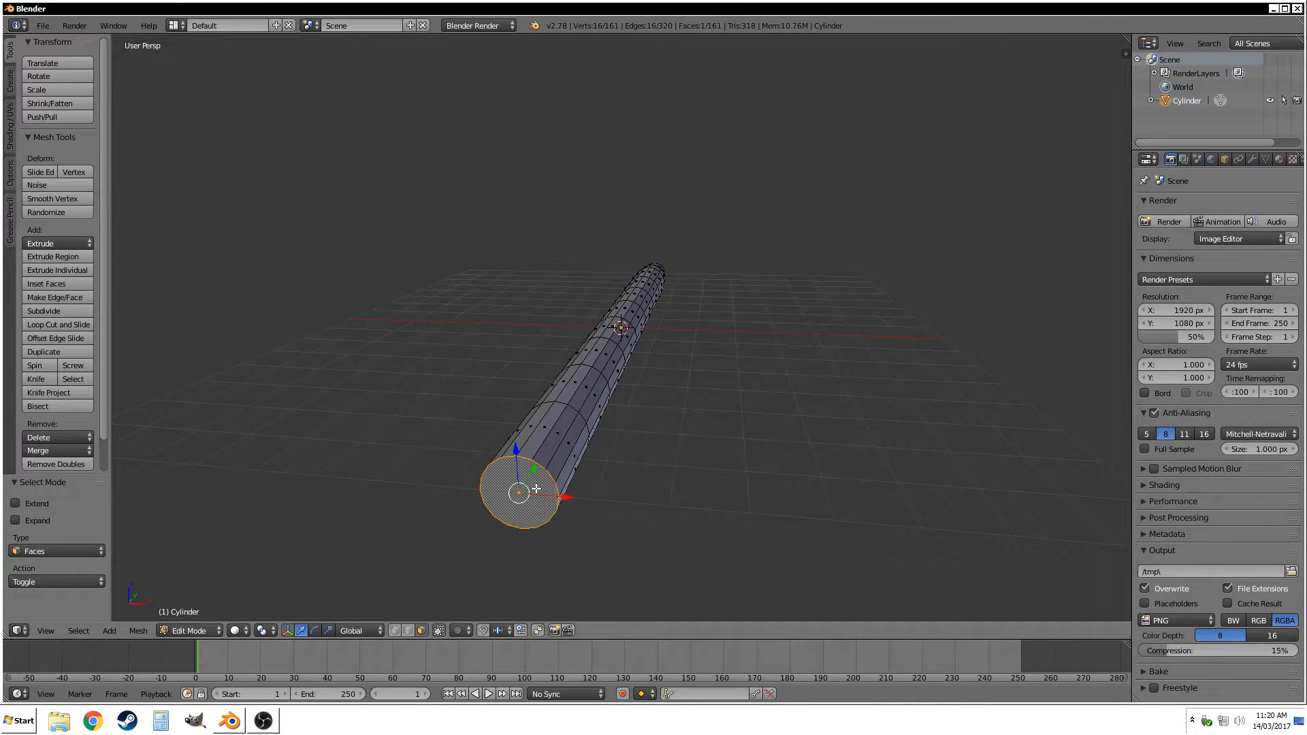
pyautogui.press('x')
pyautogui.click(519, 517)
# Sketch a rough body outline with the Grease Pencil around the open end in the right orthographic view.
pyautogui.moveTo(519, 518); pyautogui.dragTo(565, 473, button='middle')
pyautogui.click(44, 628)
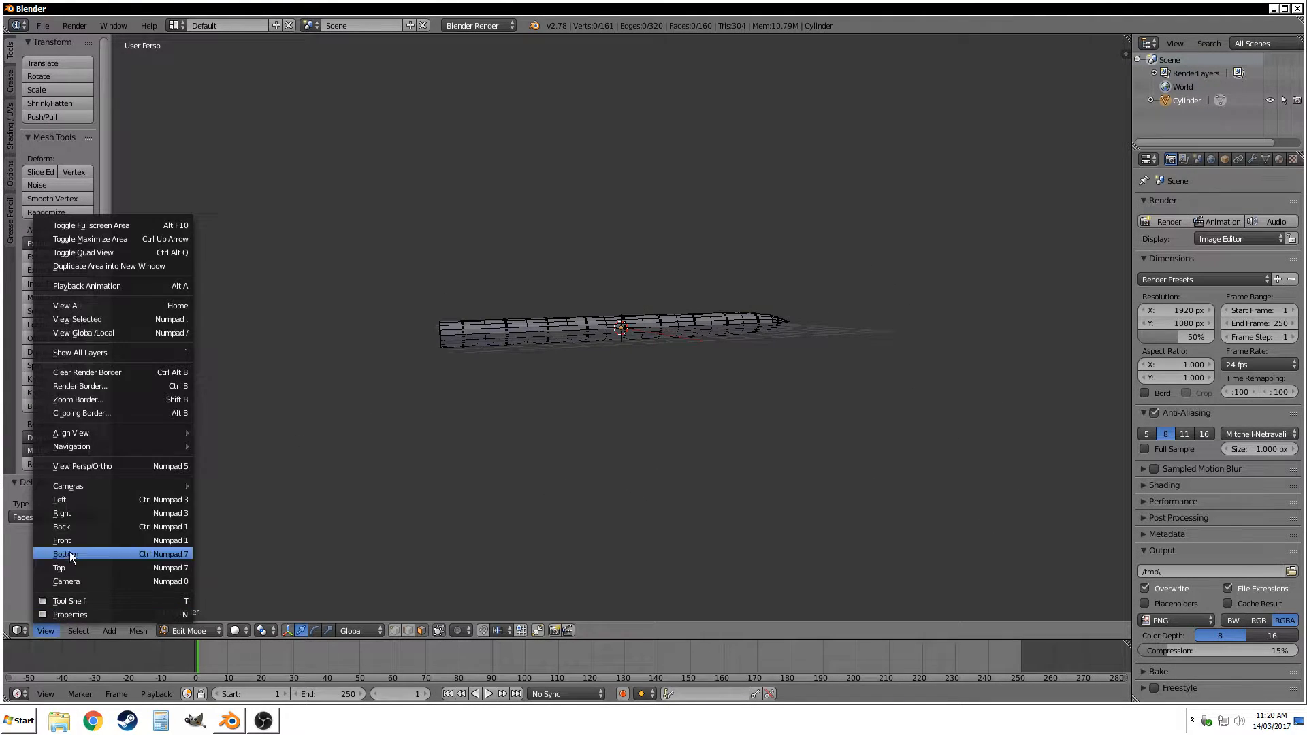
pyautogui.click(82, 512)
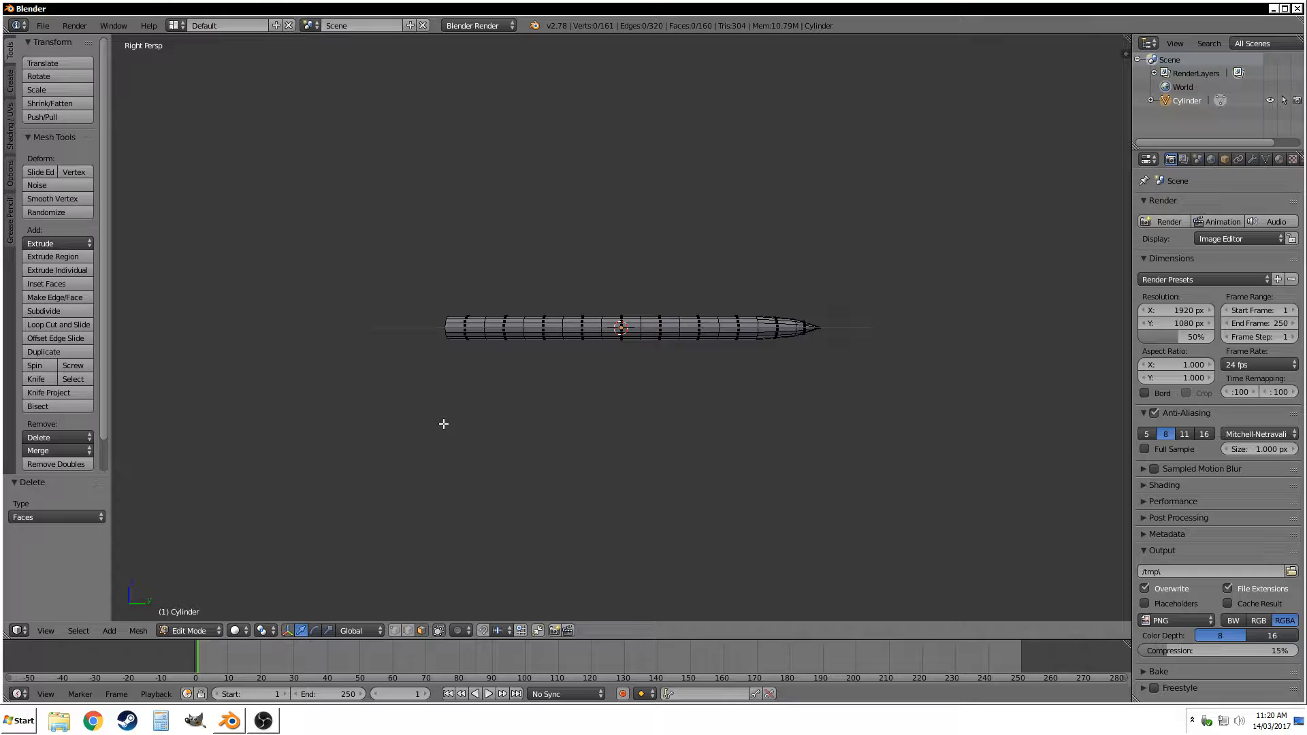
pyautogui.press('KP_5')
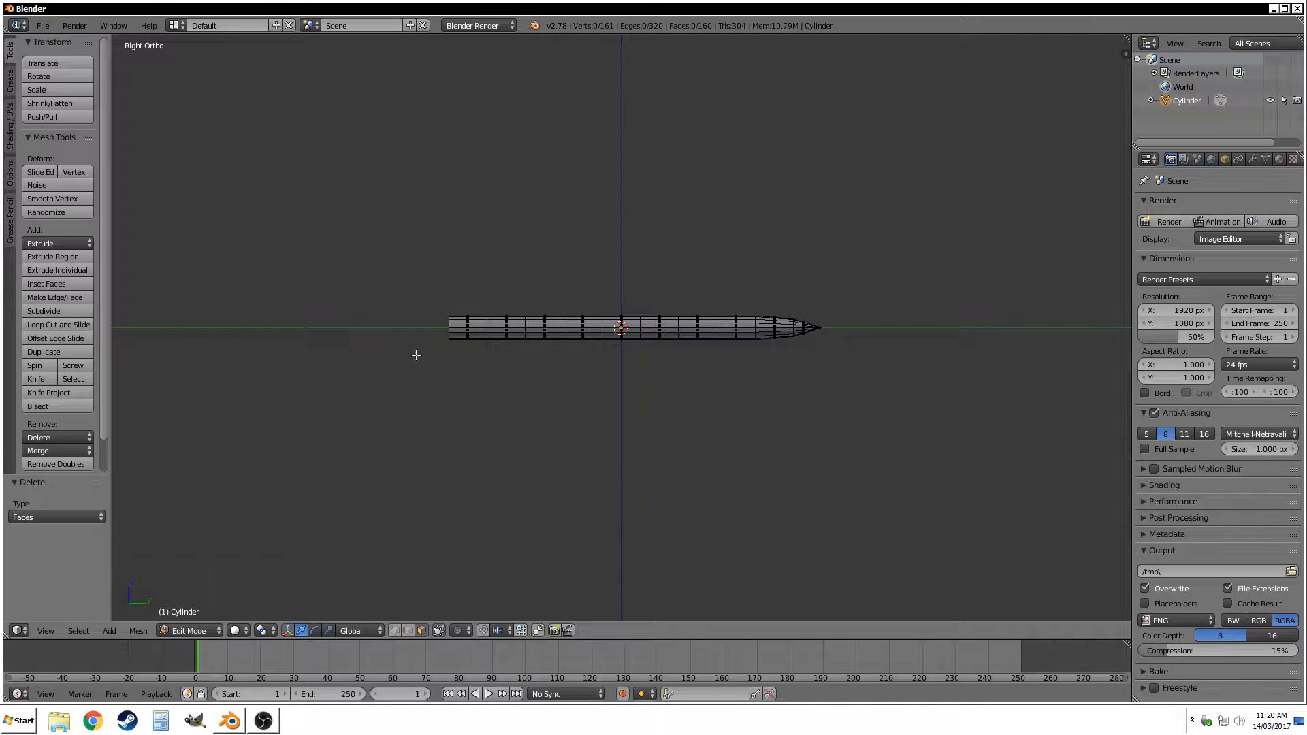
pyautogui.press('d')
pyautogui.moveTo(443, 425)
pyautogui.mouseDown()
pyautogui.moveTo(433, 282)
pyautogui.moveTo(405, 223)
pyautogui.mouseUp()
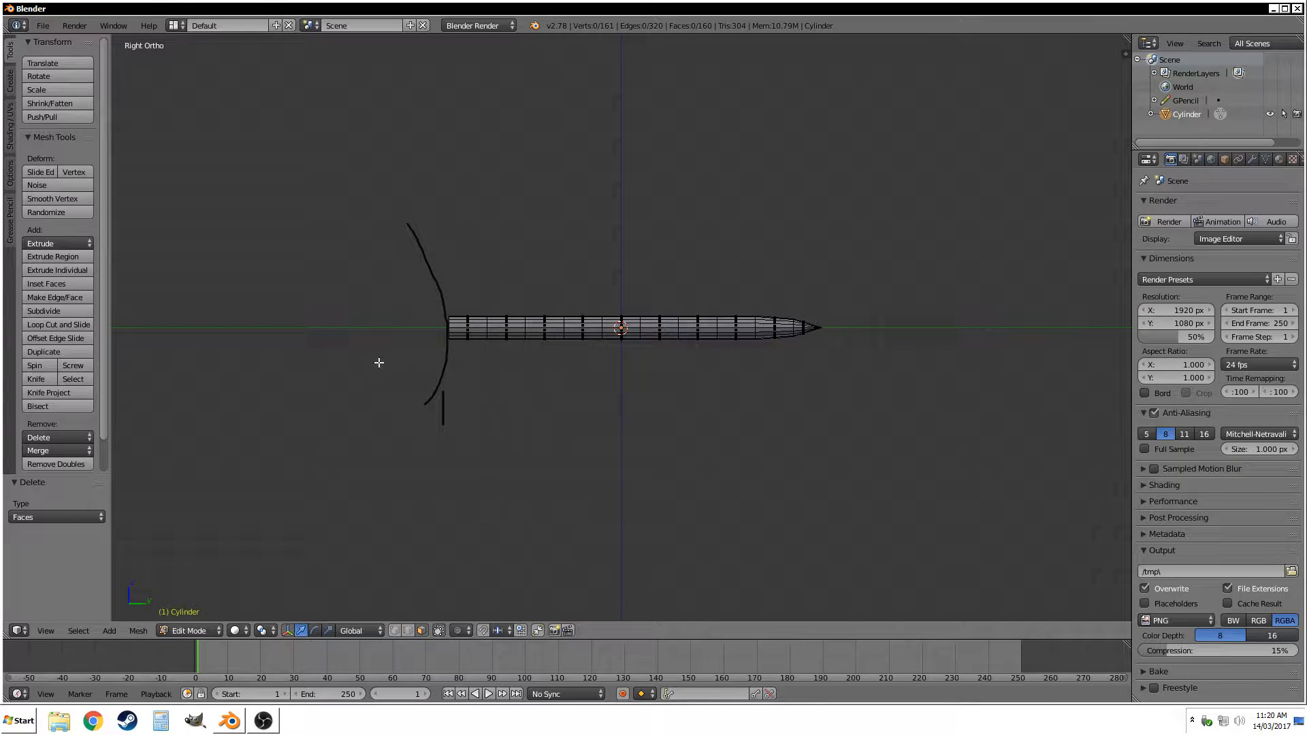
pyautogui.moveTo(329, 402); pyautogui.dragTo(326, 328)
pyautogui.moveTo(349, 223); pyautogui.dragTo(348, 230)
pyautogui.moveTo(327, 343); pyautogui.dragTo(348, 190)
pyautogui.moveTo(338, 387); pyautogui.dragTo(338, 558)
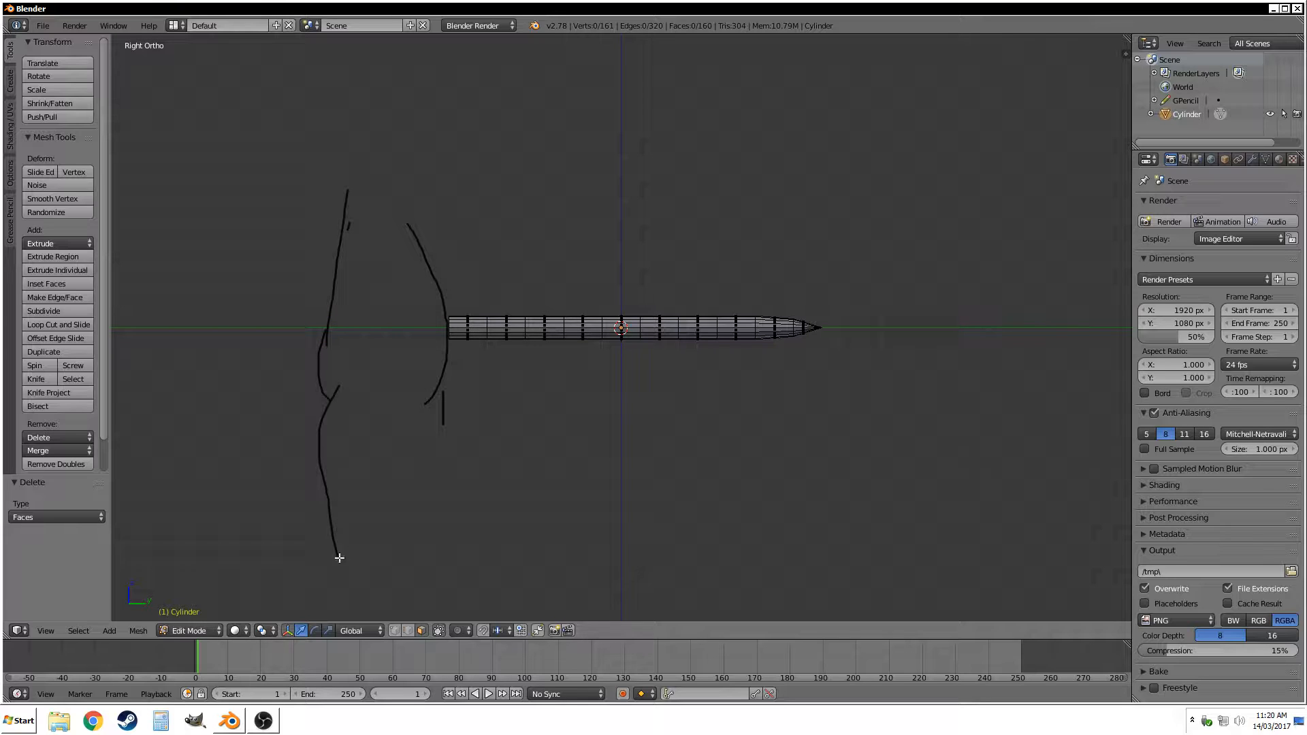
pyautogui.moveTo(328, 307)
pyautogui.mouseDown()
pyautogui.moveTo(326, 245)
pyautogui.moveTo(344, 223)
pyautogui.mouseUp()
pyautogui.moveTo(429, 280); pyautogui.dragTo(451, 174)
pyautogui.moveTo(340, 262)
pyautogui.mouseDown()
pyautogui.moveTo(325, 225)
pyautogui.moveTo(330, 159)
pyautogui.mouseUp()
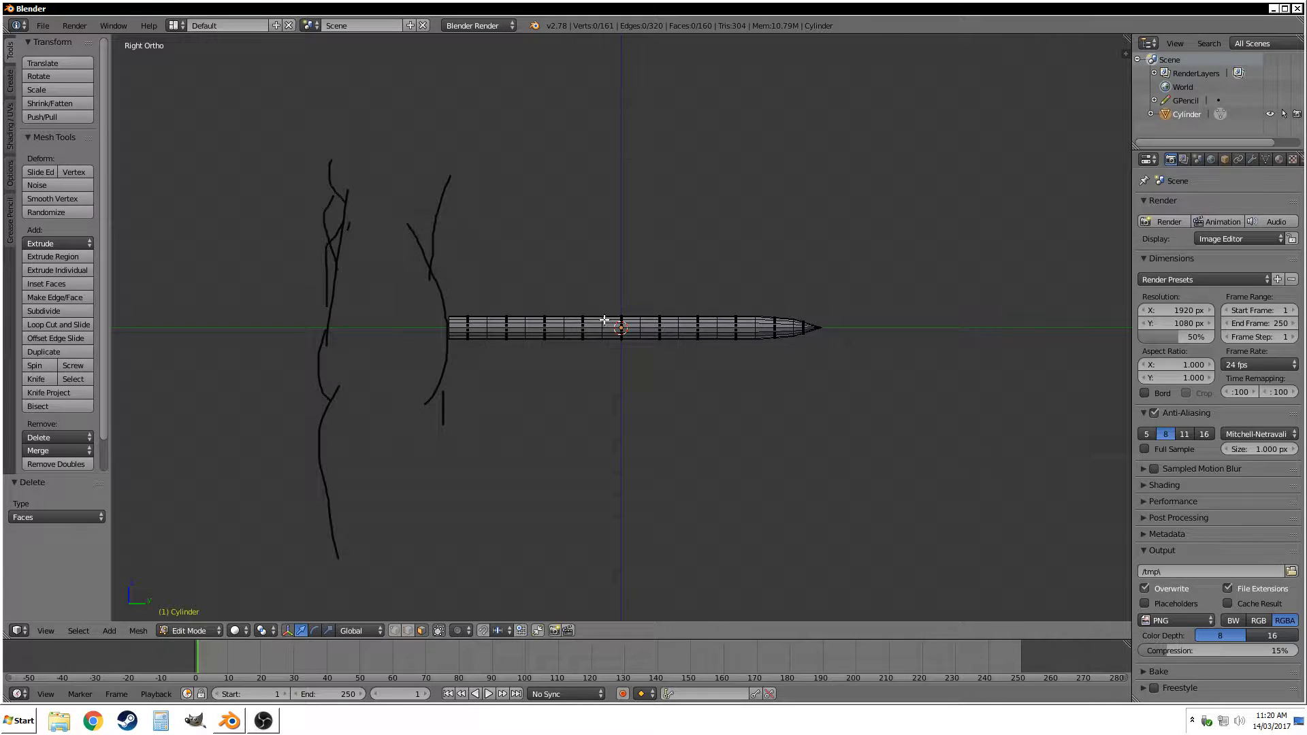
# Move the pointed cylinder object up 2 units along Z in Object Mode and deselect it.
pyautogui.press('Tab')
pyautogui.moveTo(628, 300); pyautogui.dragTo(622, 231)
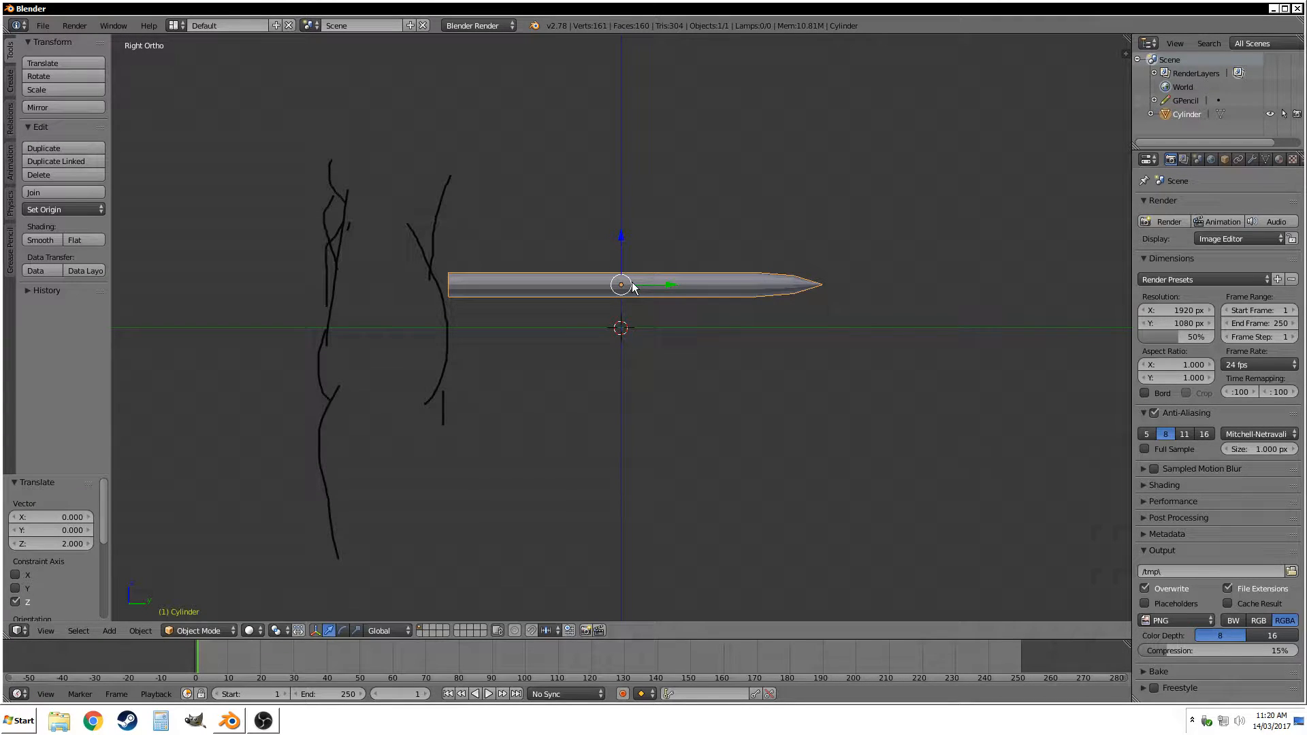
pyautogui.press('a')
# Add a single-bone armature at the origin and rotate it -90 degrees about the X axis.
pyautogui.hotkey('shift', 'a')
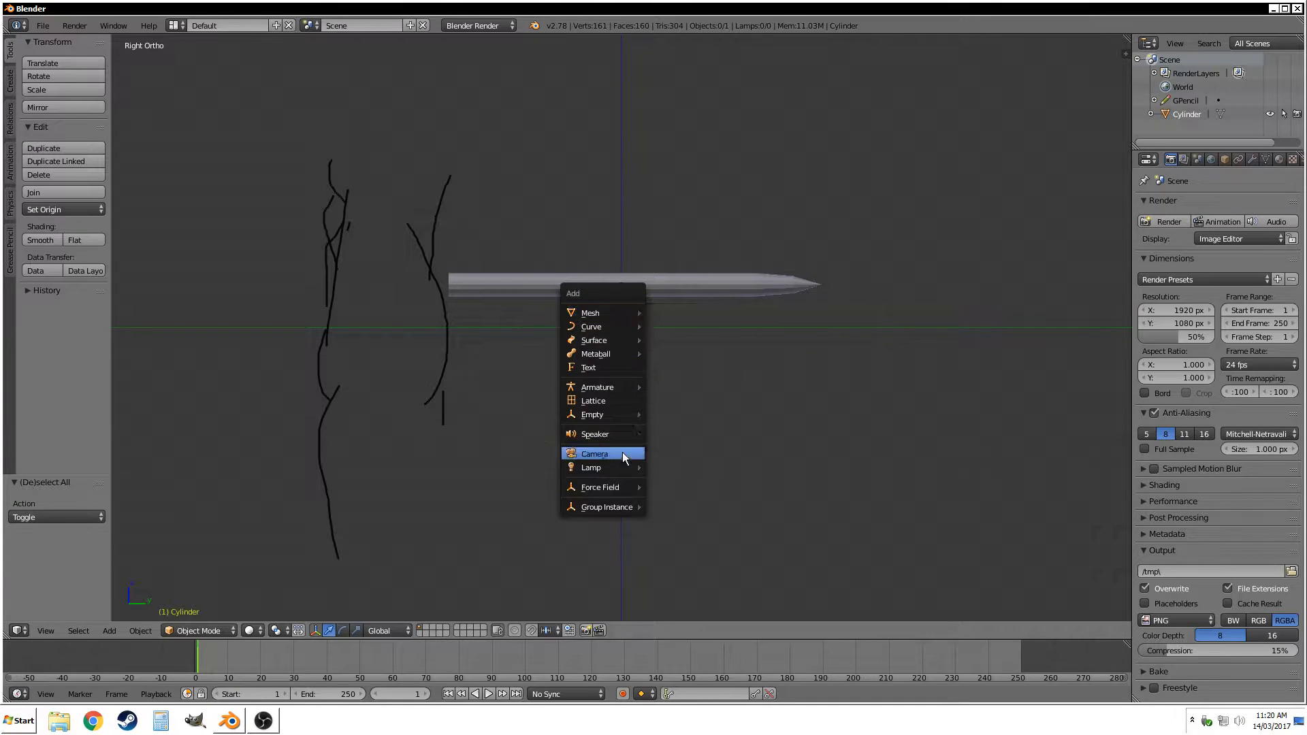
pyautogui.moveTo(618, 388)
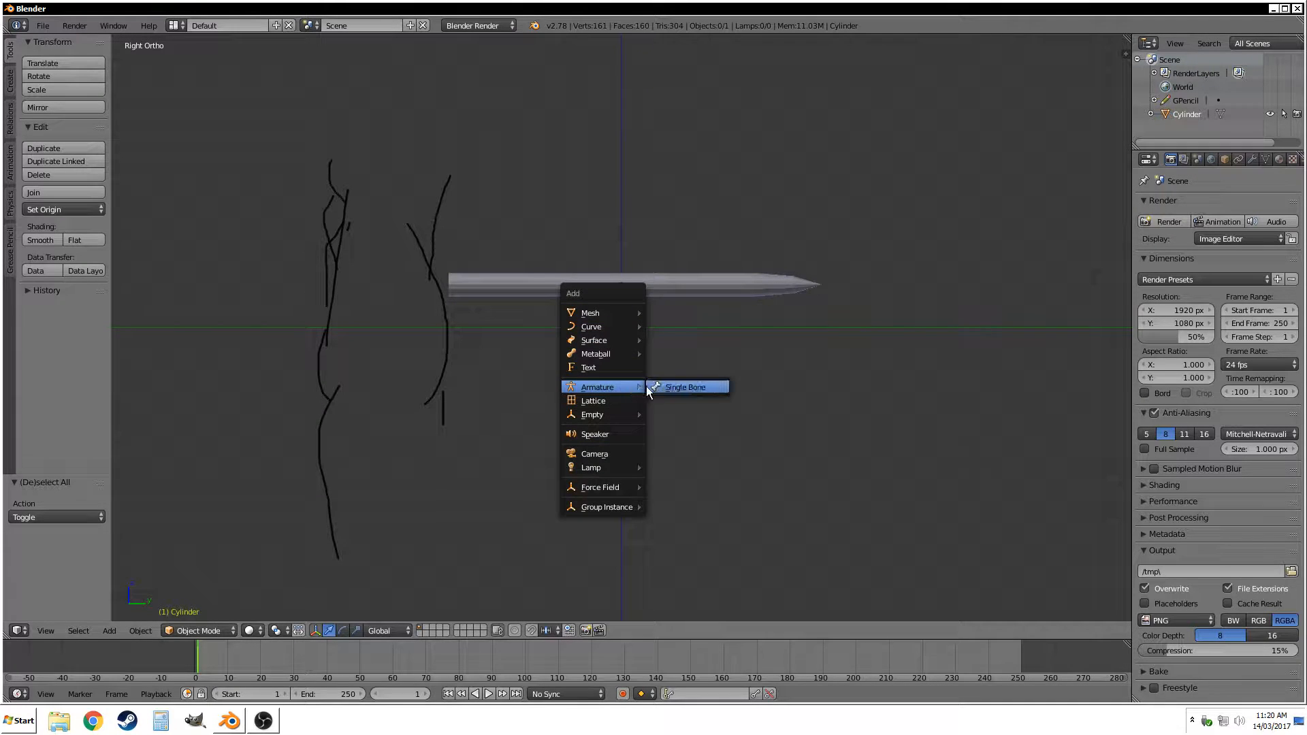
pyautogui.click(663, 387)
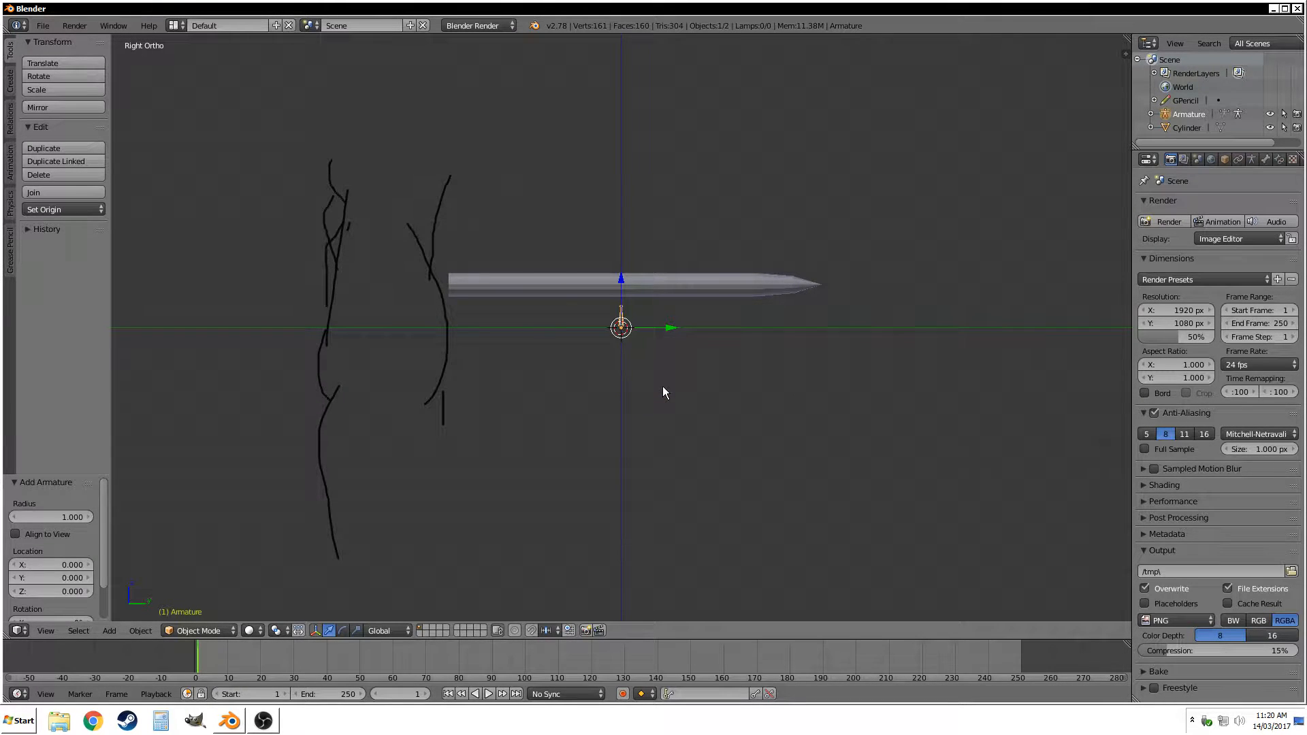
pyautogui.press('r')
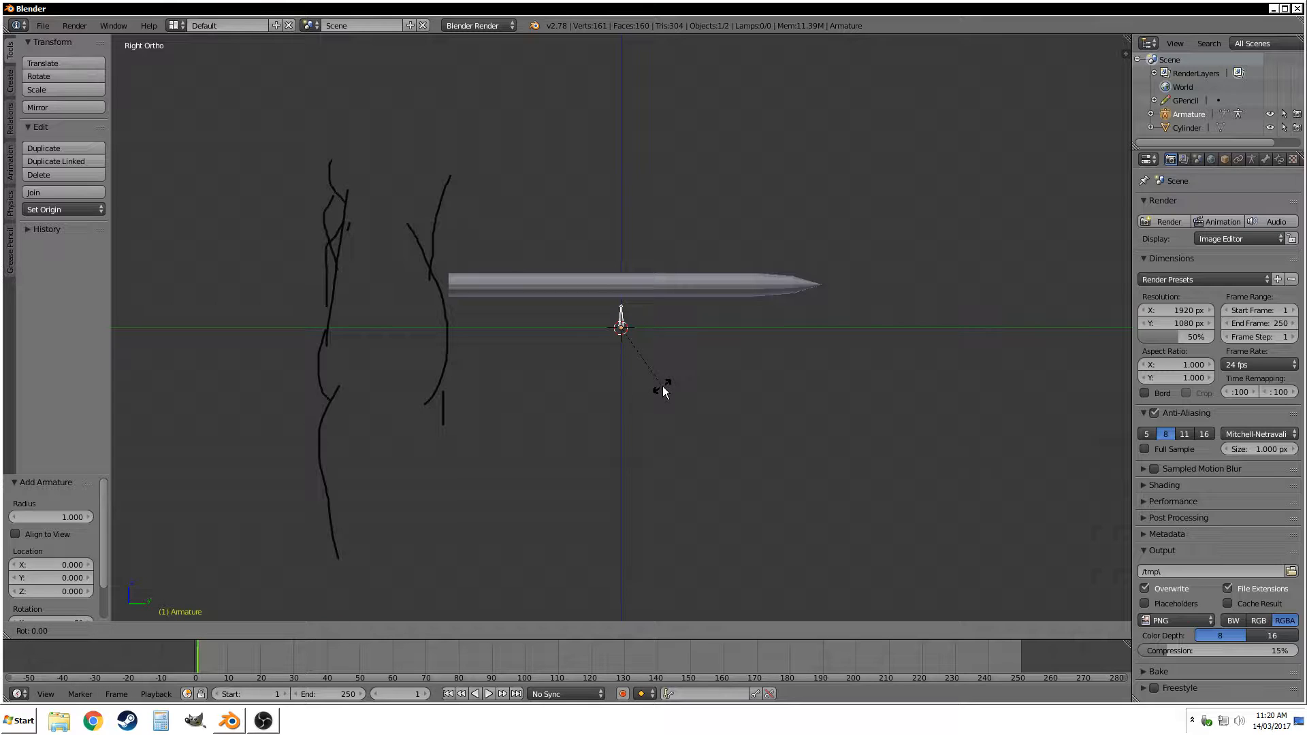
pyautogui.press('x')
pyautogui.write('-90')
pyautogui.press('Return')
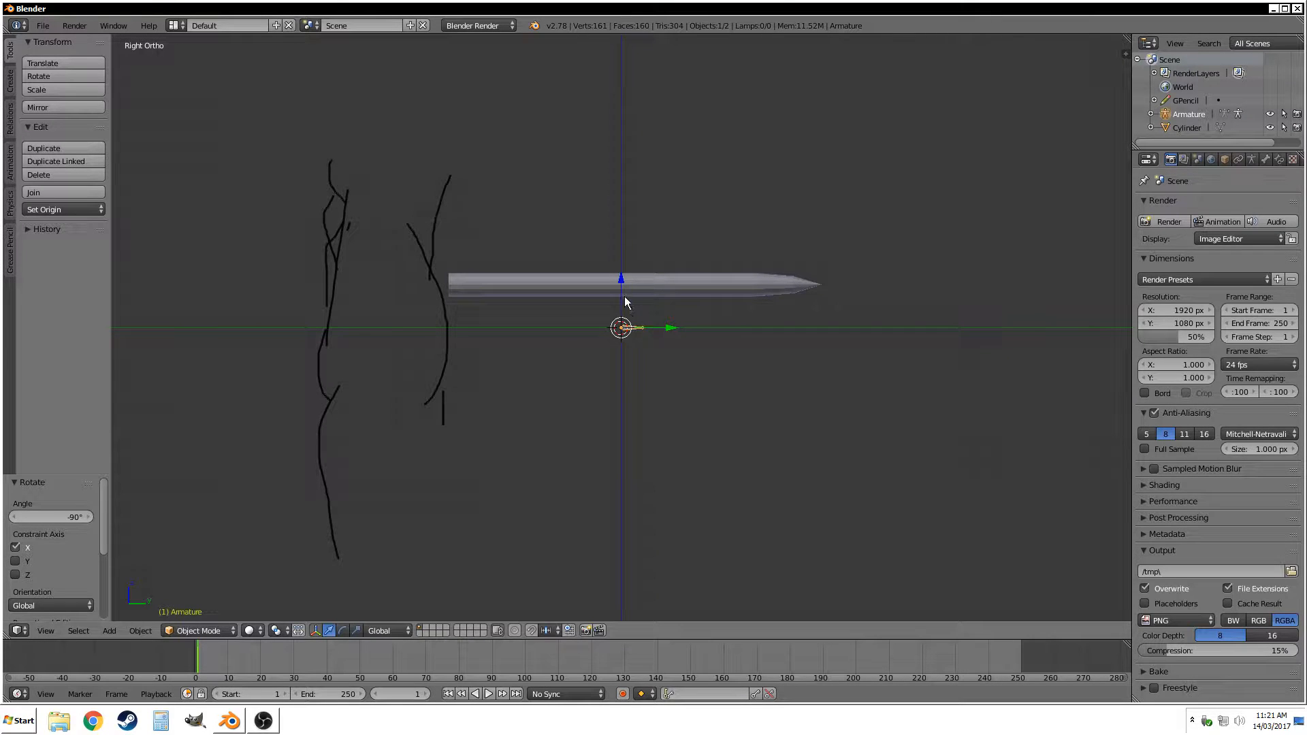
# Move the armature up 2 units along Z and enable X-Ray display for it.
pyautogui.moveTo(623, 278); pyautogui.dragTo(623, 235)
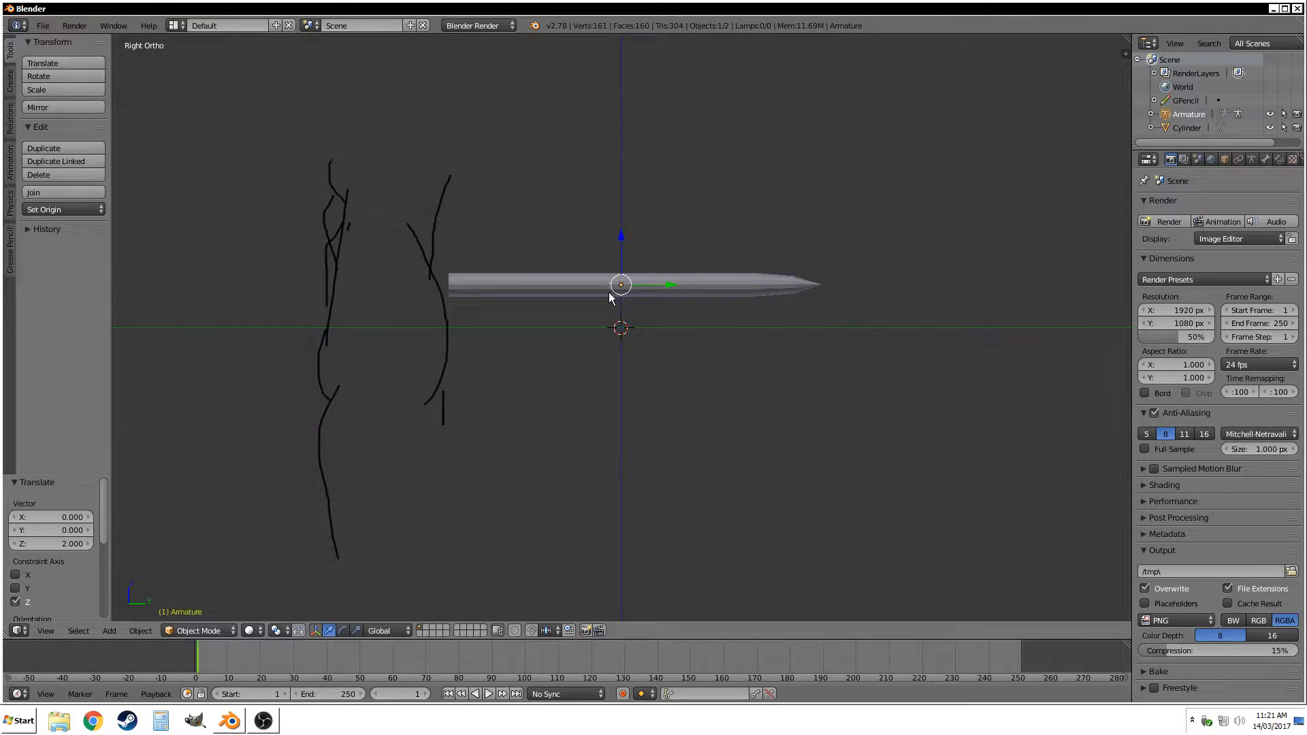
pyautogui.scroll(8, 617, 216)
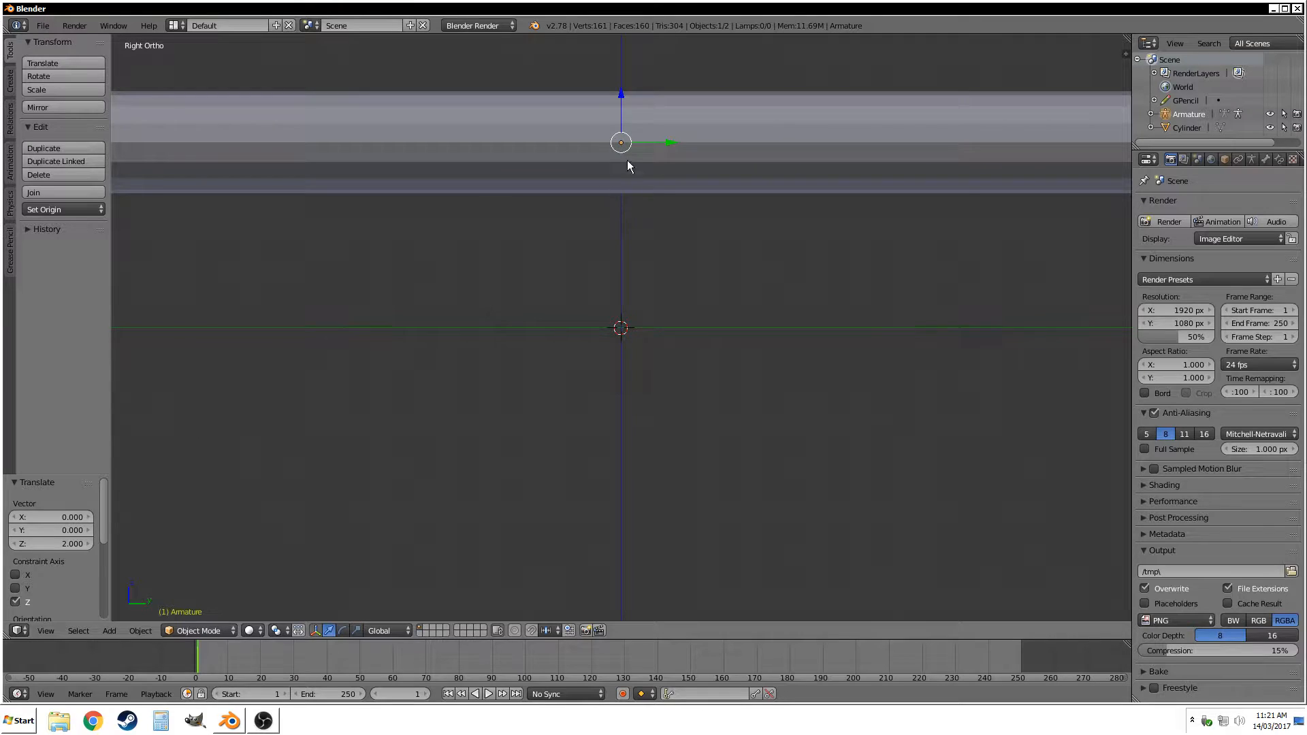
pyautogui.click(1257, 161)
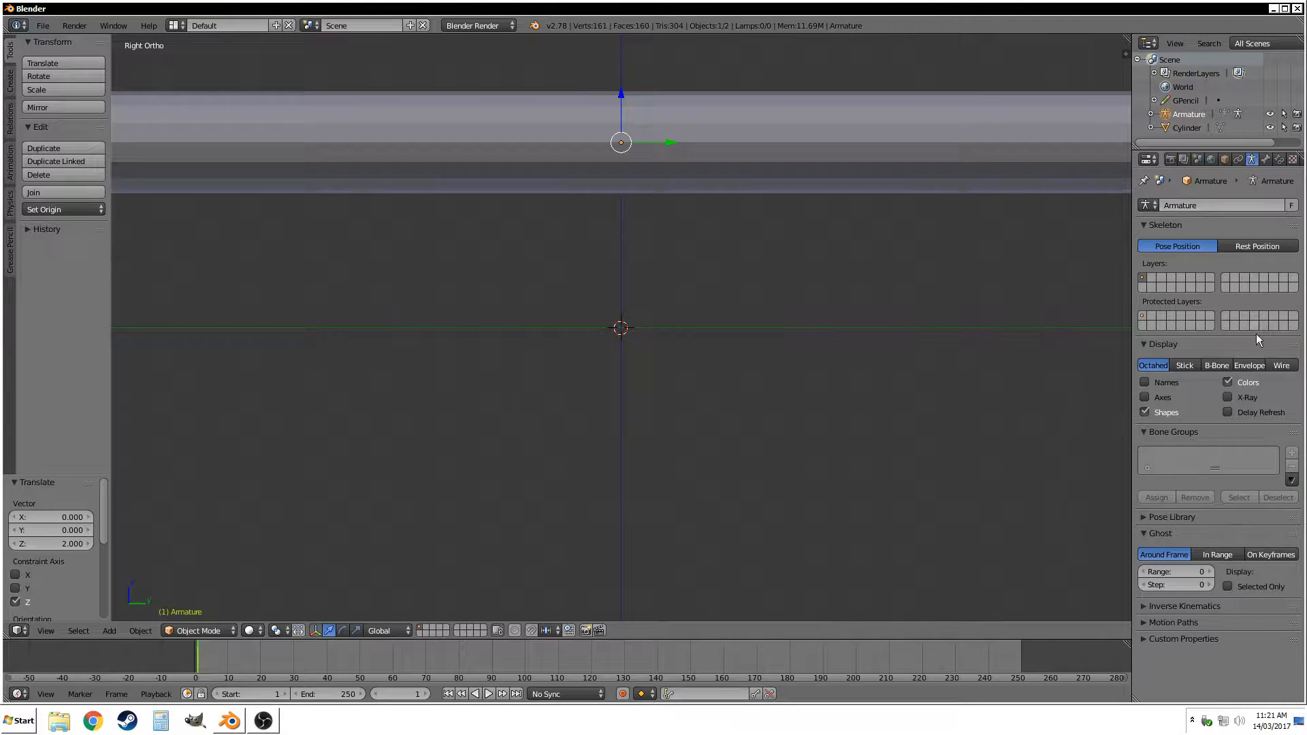
pyautogui.click(1227, 396)
# Move the armature -8 units along Y to the open end of the cylinder.
pyautogui.scroll(-4, 708, 224)
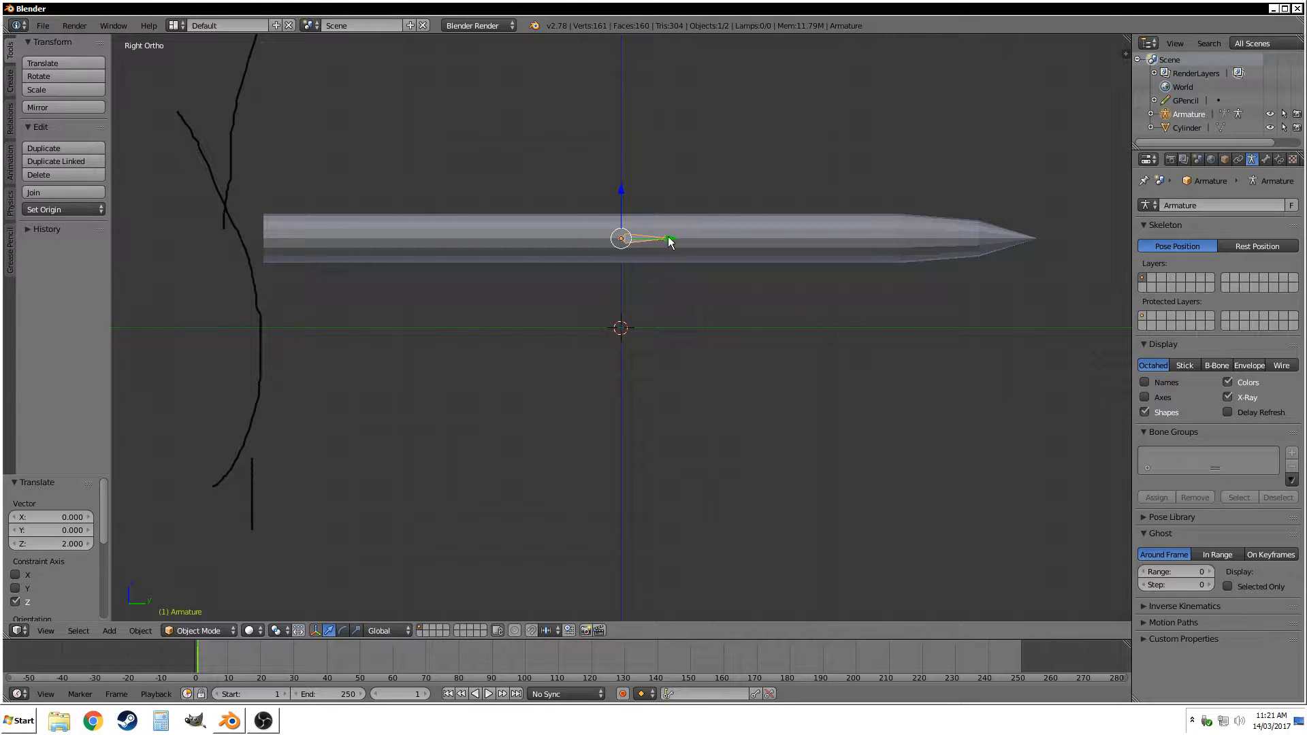
pyautogui.press('g')
pyautogui.press('y')
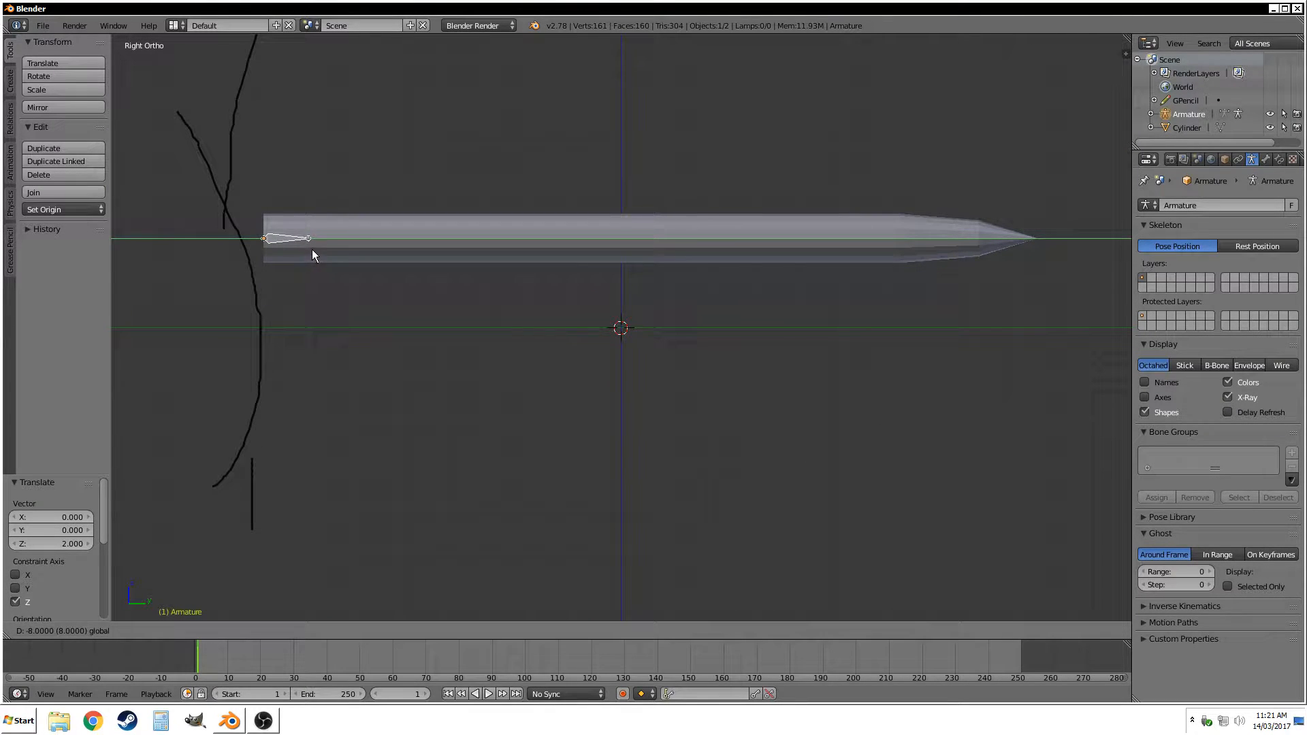
pyautogui.click(312, 249)
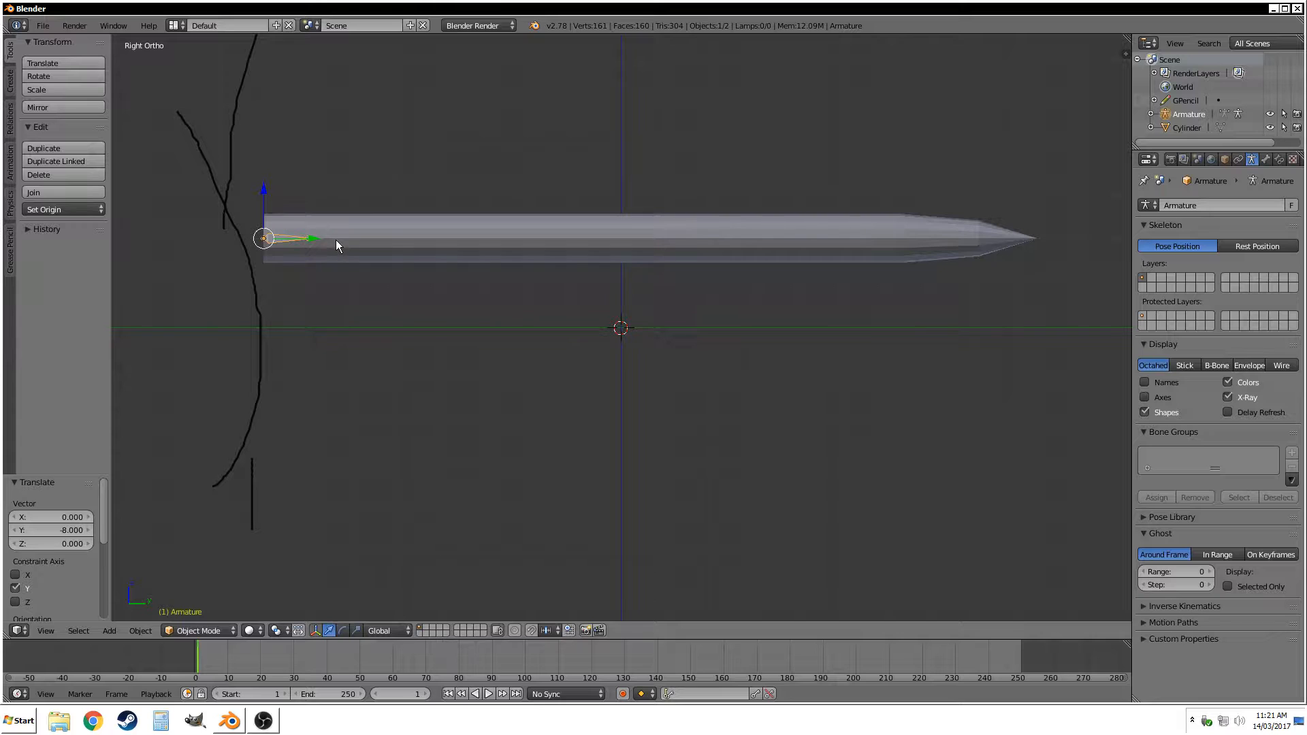
# Stretch the bone's tip in Edit Mode 15.5 units along Y, and pull it back 0.5 to the last ring before the point.
pyautogui.press('Tab')
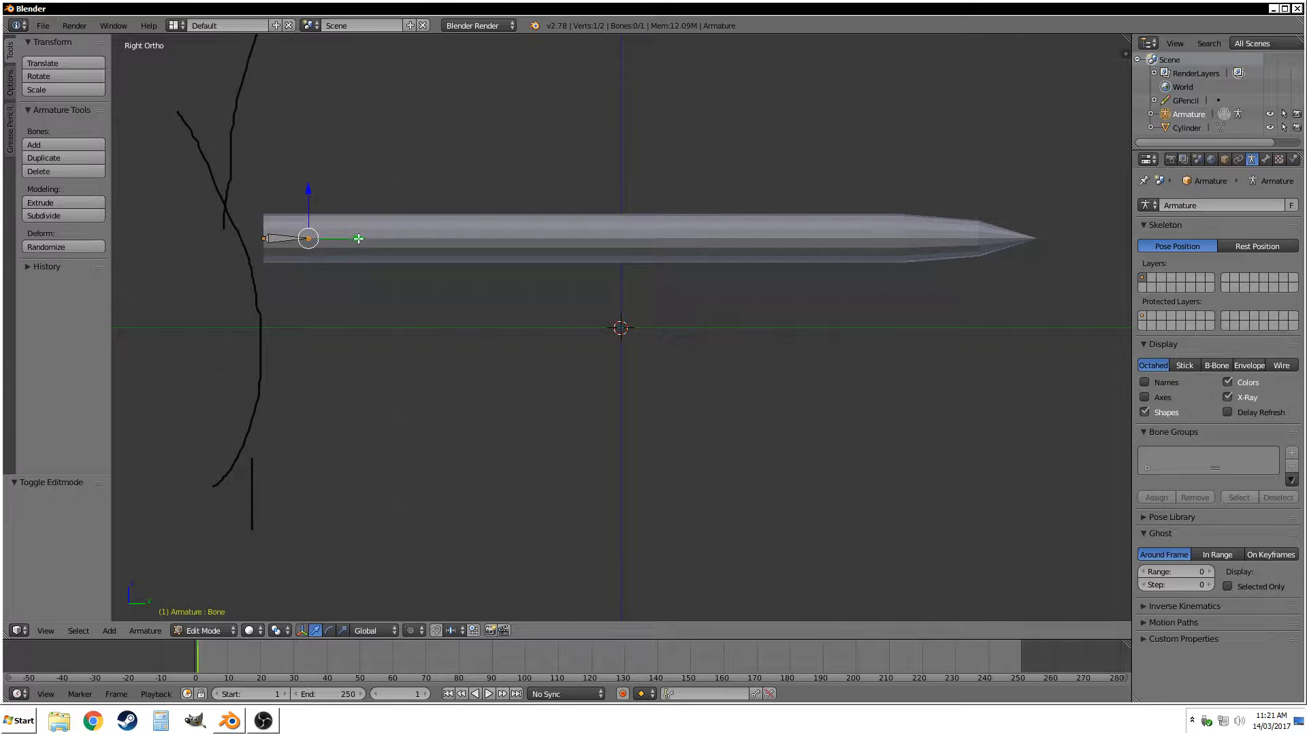
pyautogui.moveTo(360, 241); pyautogui.dragTo(1048, 214)
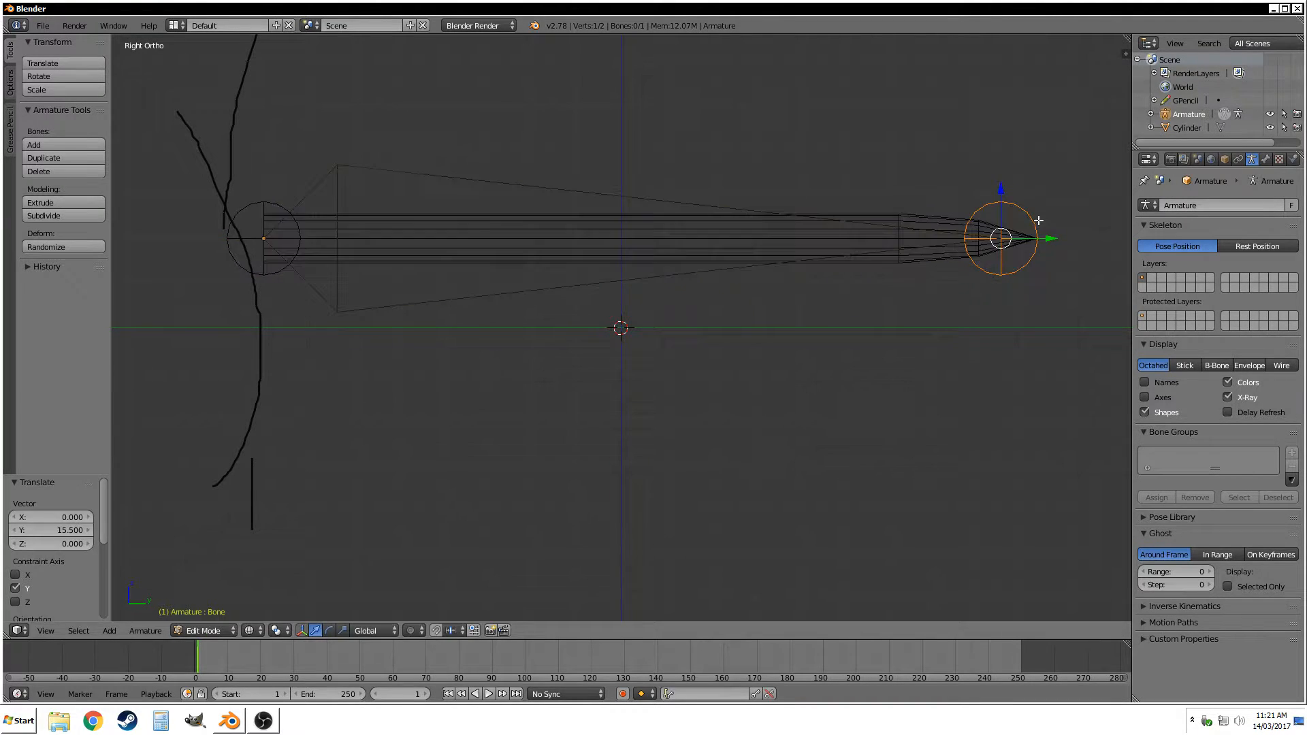
pyautogui.keyDown('shift'); pyautogui.moveTo(926, 284); pyautogui.dragTo(585, 287, button='middle'); pyautogui.keyUp('shift')
pyautogui.scroll(4, 493, 304)
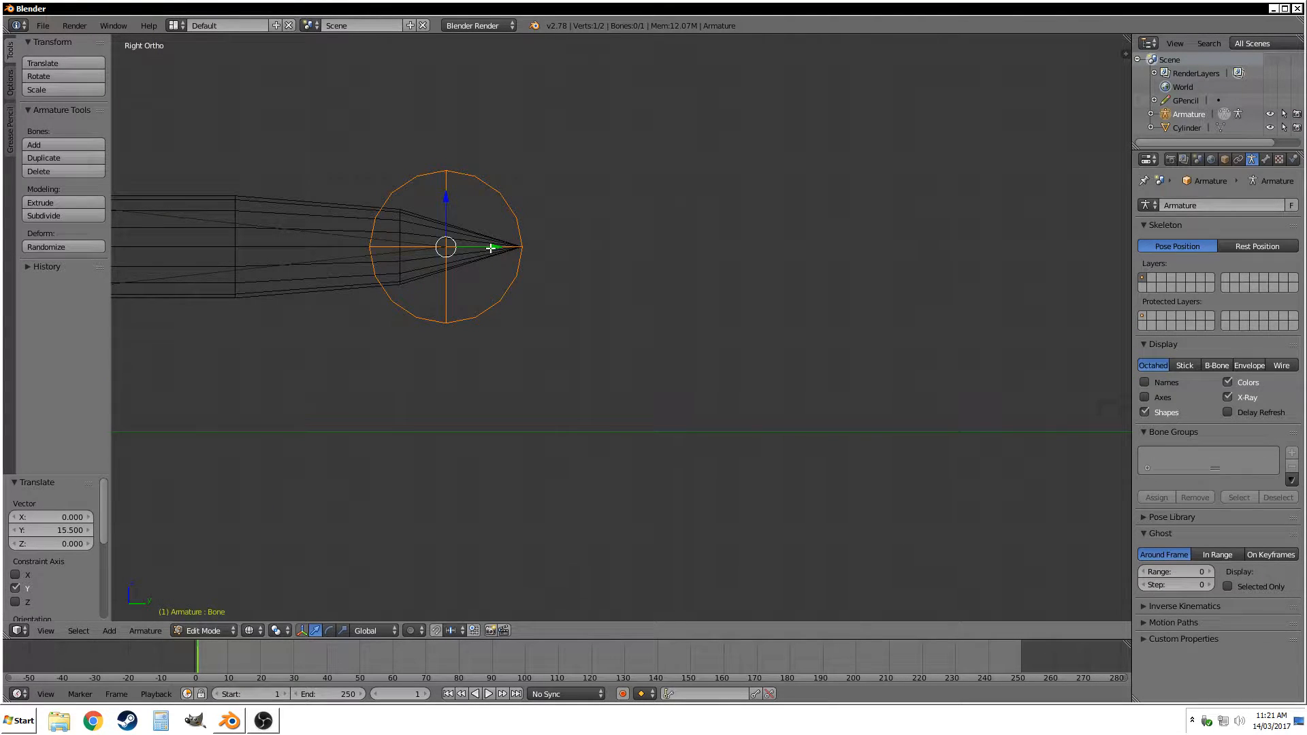
pyautogui.press('g')
pyautogui.press('y')
pyautogui.click(445, 243)
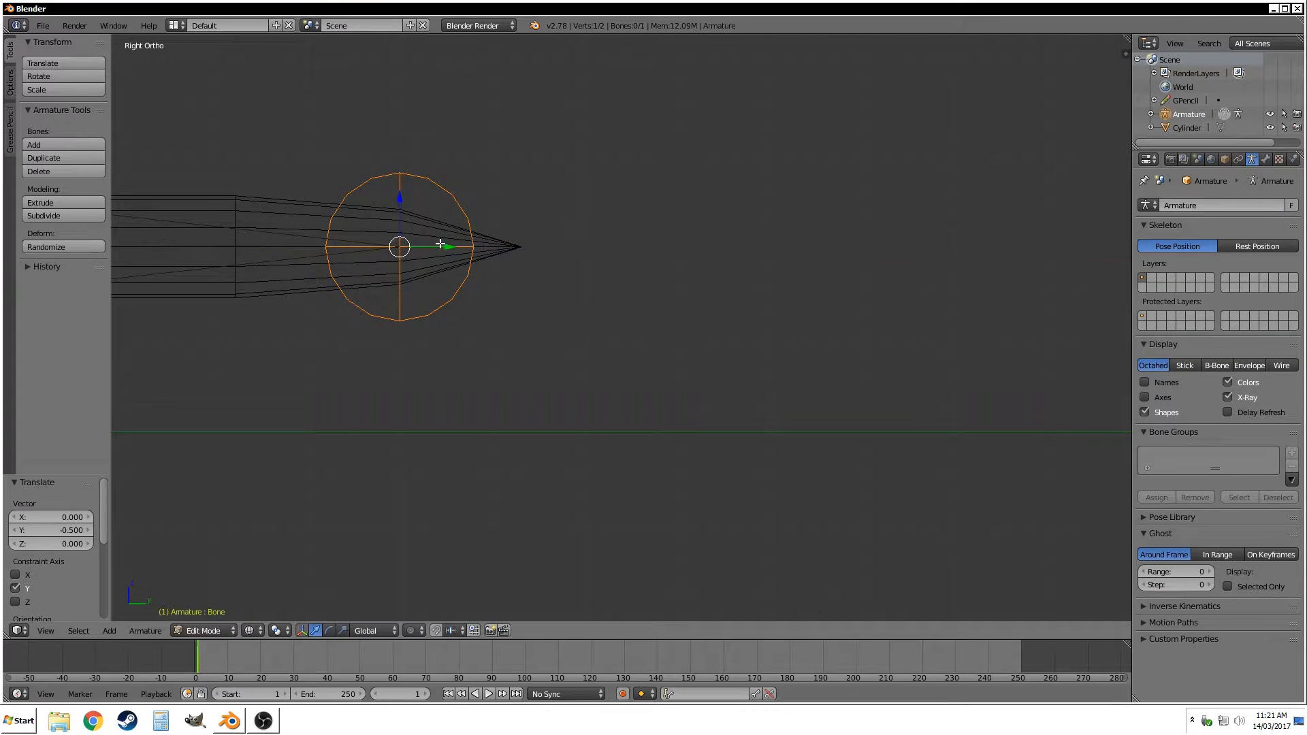
# Examine the cylinder's mesh segments in Edit Mode against the single long bone, and return to Object Mode.
pyautogui.scroll(-8, 440, 266)
pyautogui.keyDown('shift'); pyautogui.moveTo(446, 277); pyautogui.dragTo(632, 275, button='middle'); pyautogui.keyUp('shift')
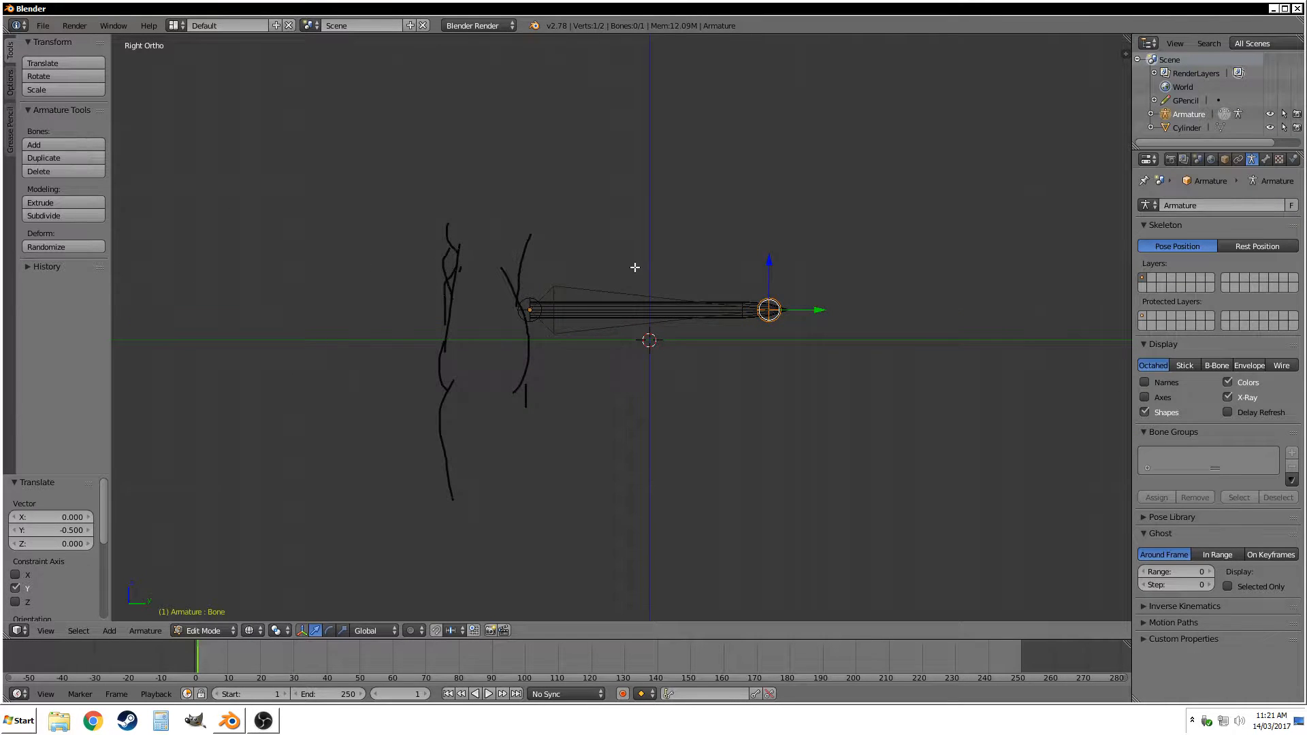
pyautogui.press('z')
pyautogui.press('z')
pyautogui.scroll(3, 645, 277)
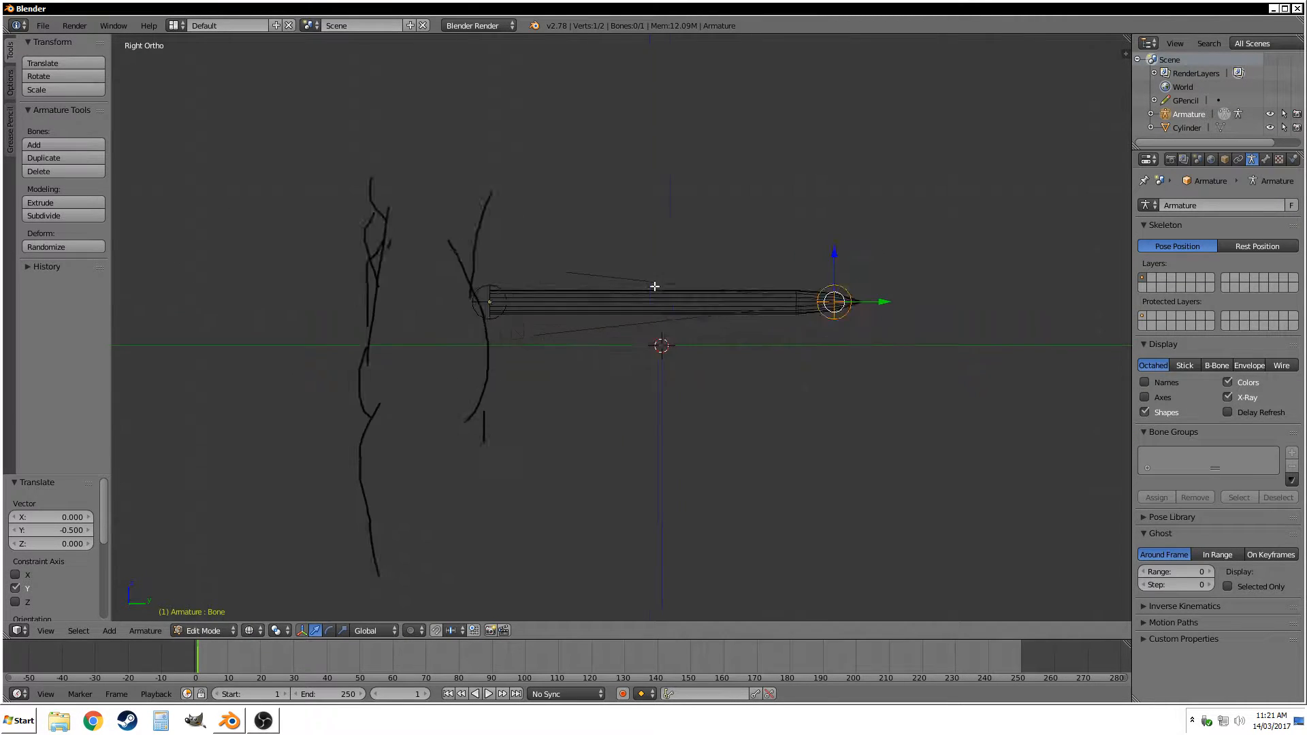
pyautogui.press('Tab')
pyautogui.rightClick(648, 288)
pyautogui.press('Tab')
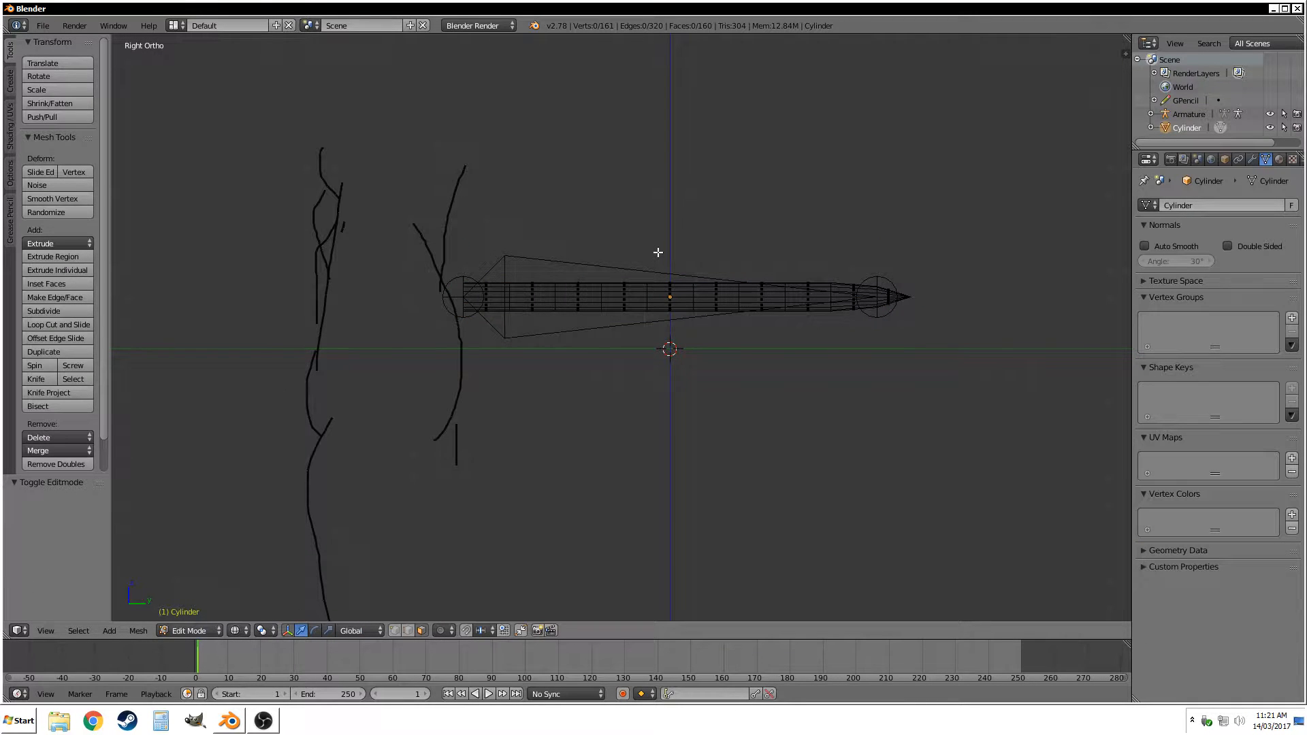
pyautogui.press('Tab')
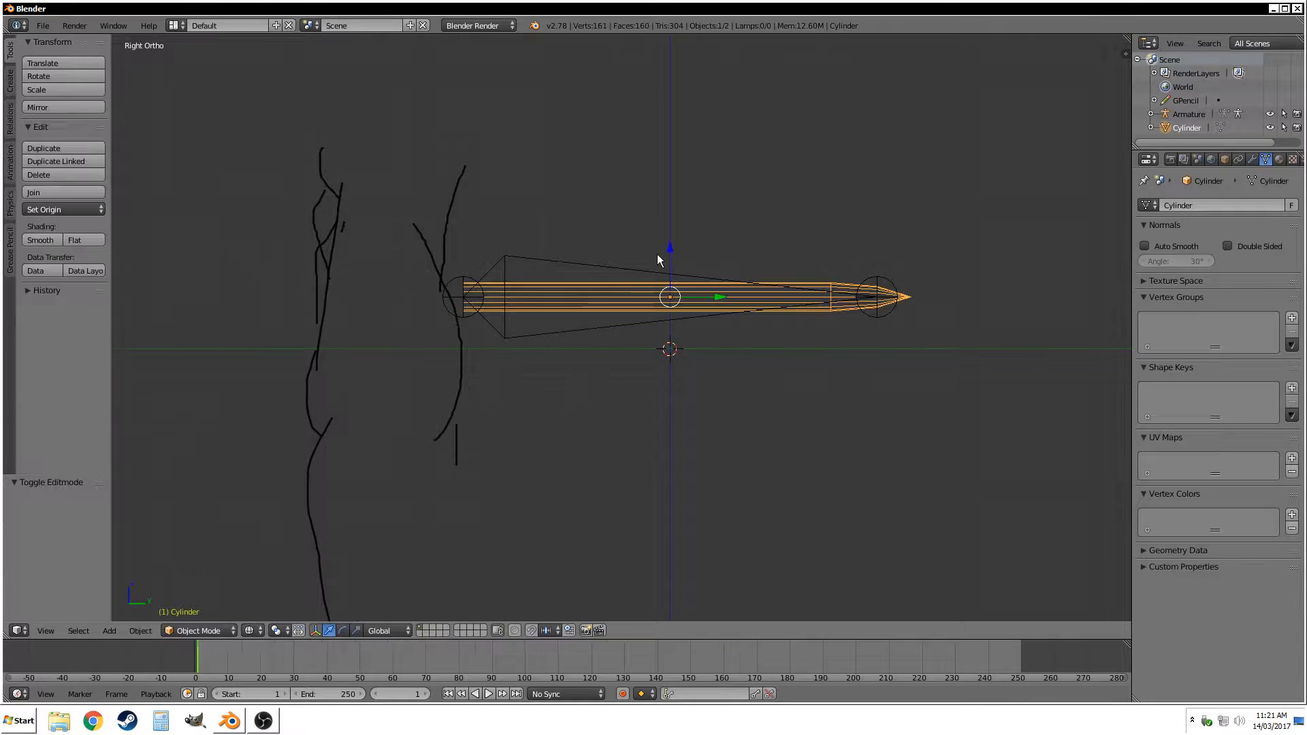
# Select the whole bone in the armature's Edit Mode and subdivide it three times with one cut each.
pyautogui.rightClick(572, 329)
pyautogui.press('Tab')
pyautogui.press('Tab')
pyautogui.press('Tab')
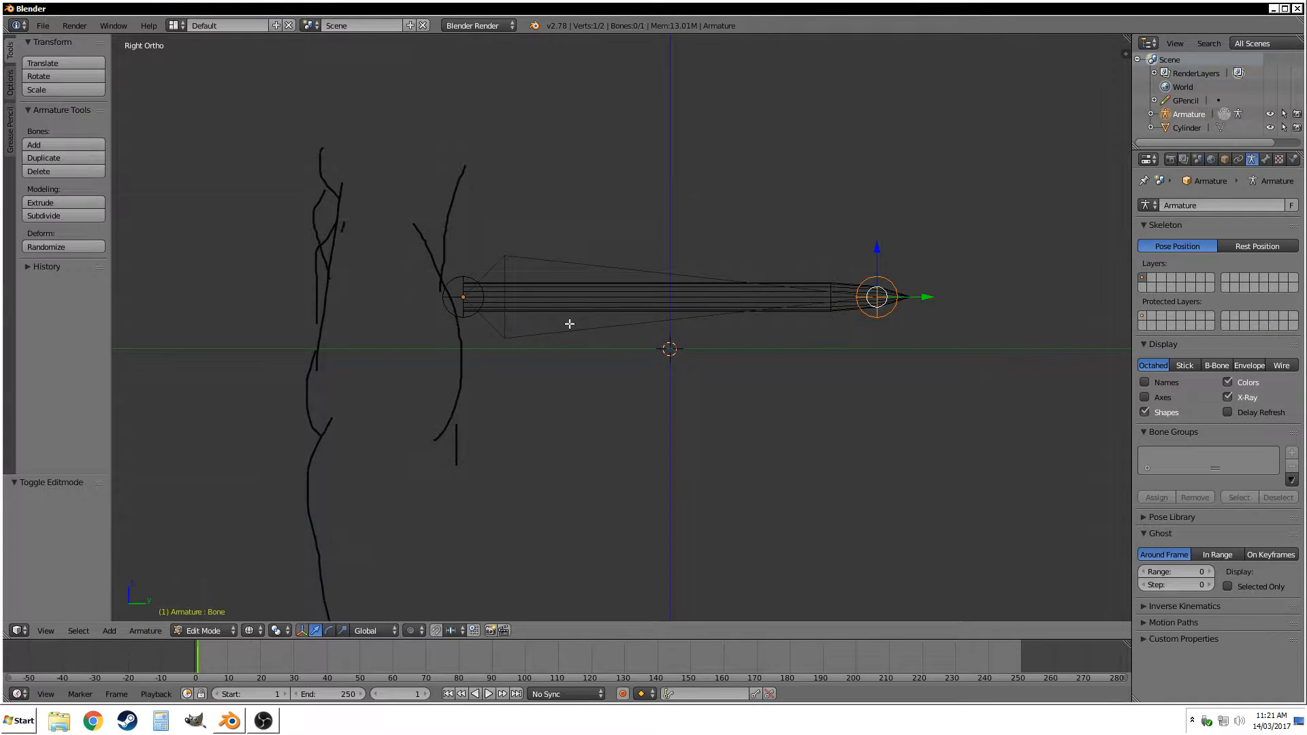
pyautogui.press('a')
pyautogui.press('a')
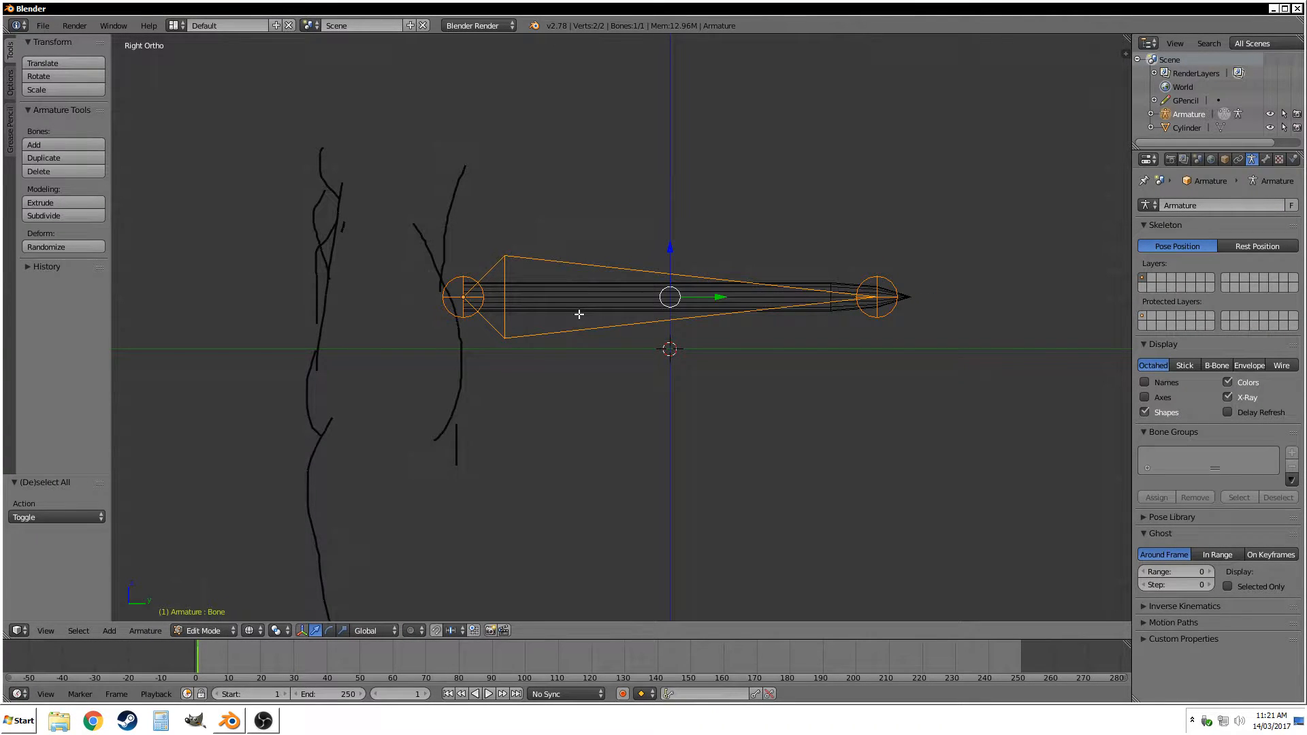
pyautogui.press('w')
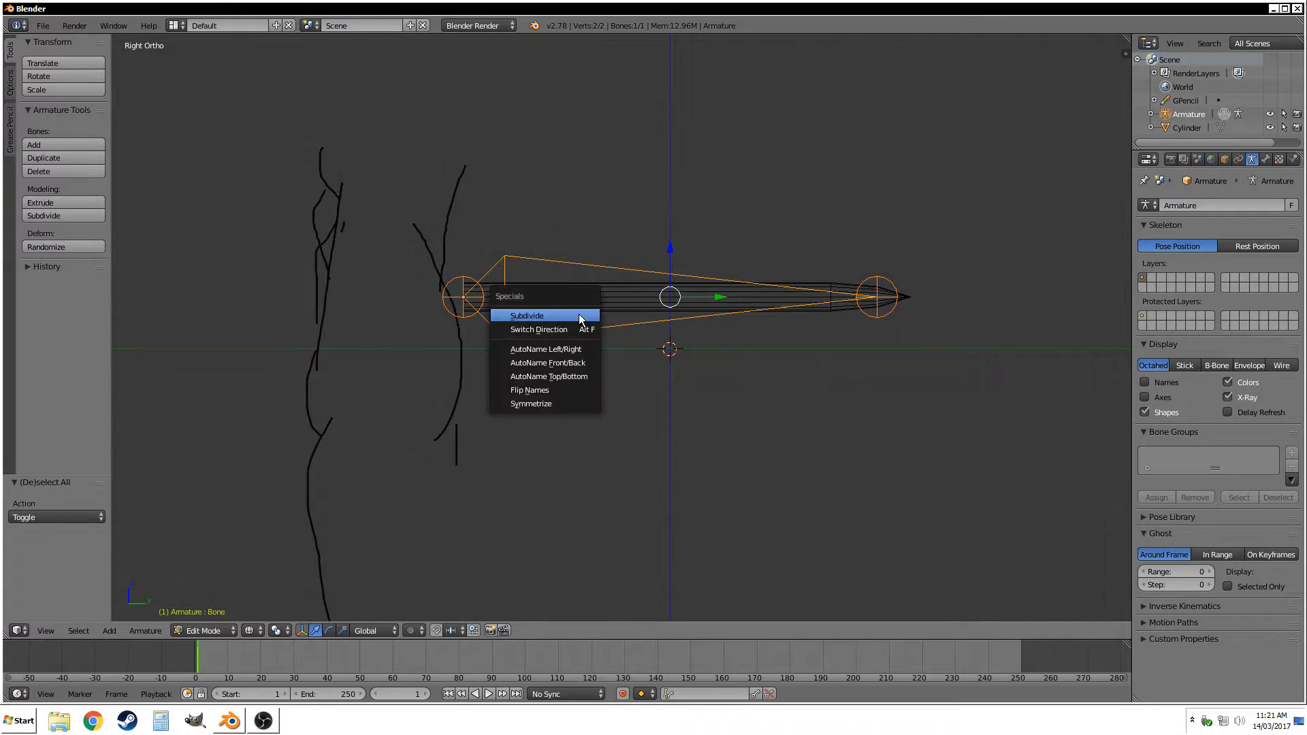
pyautogui.click(578, 314)
pyautogui.press('w')
pyautogui.click(579, 314)
pyautogui.press('w')
pyautogui.click(578, 314)
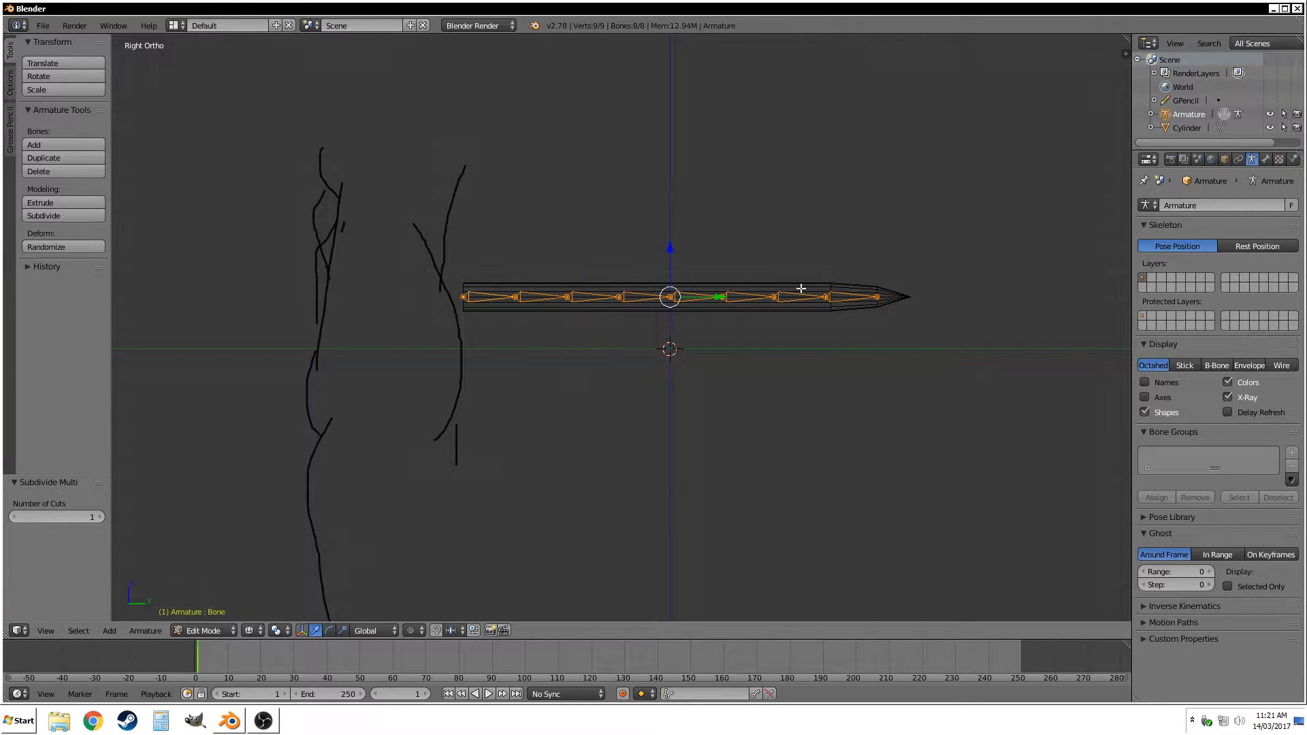
# Extrude a short bone about 0.606 units along Y from the end of the bone chain.
pyautogui.rightClick(877, 296)
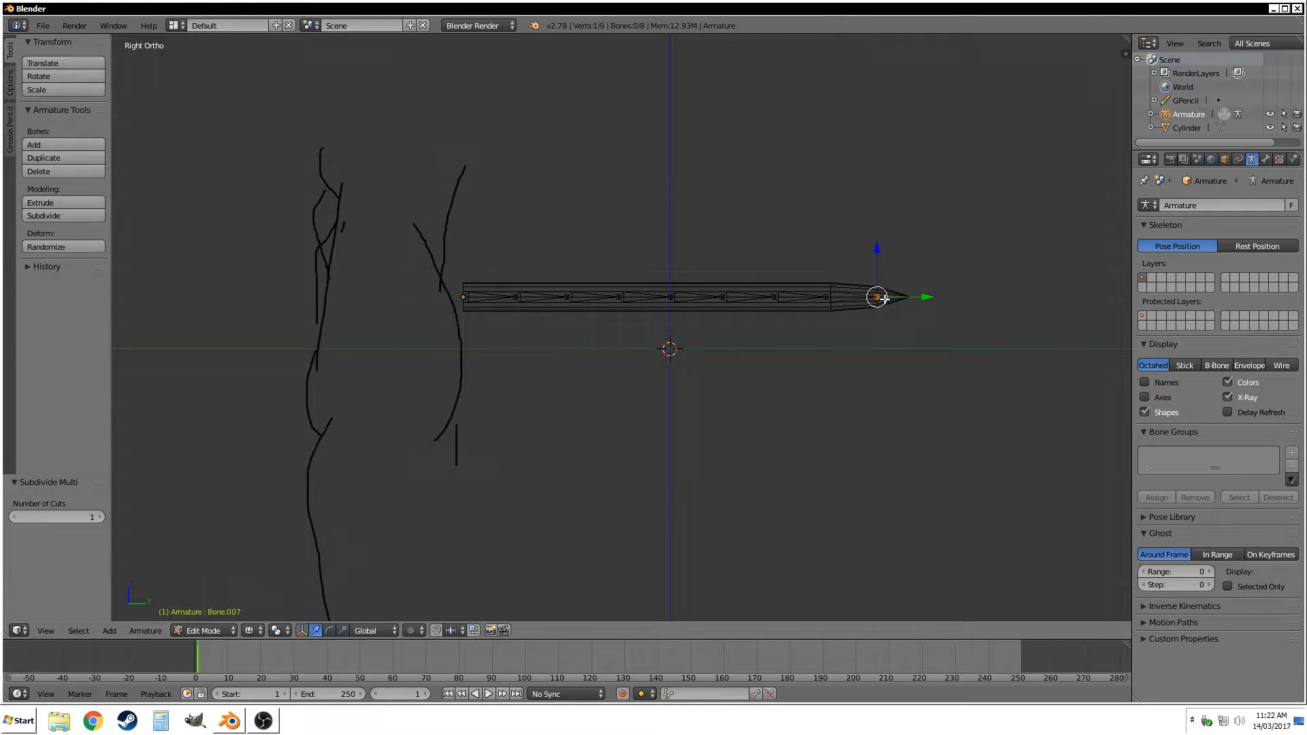
pyautogui.press('e')
pyautogui.press('y')
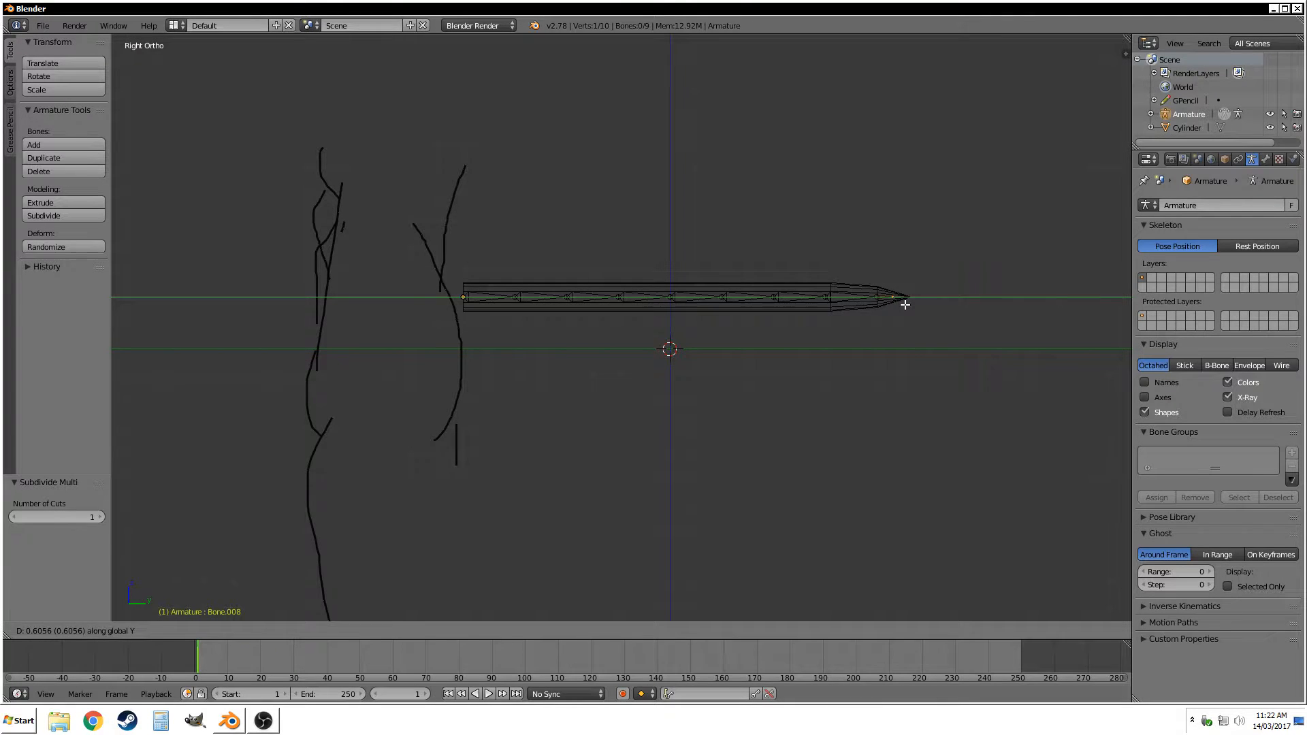
pyautogui.click(904, 304)
# Shift the chain's last joint back along Y, and move the end tip about -0.579 units along Y.
pyautogui.scroll(3, 939, 299)
pyautogui.keyDown('shift'); pyautogui.moveTo(954, 294); pyautogui.dragTo(666, 345, button='middle'); pyautogui.keyUp('shift')
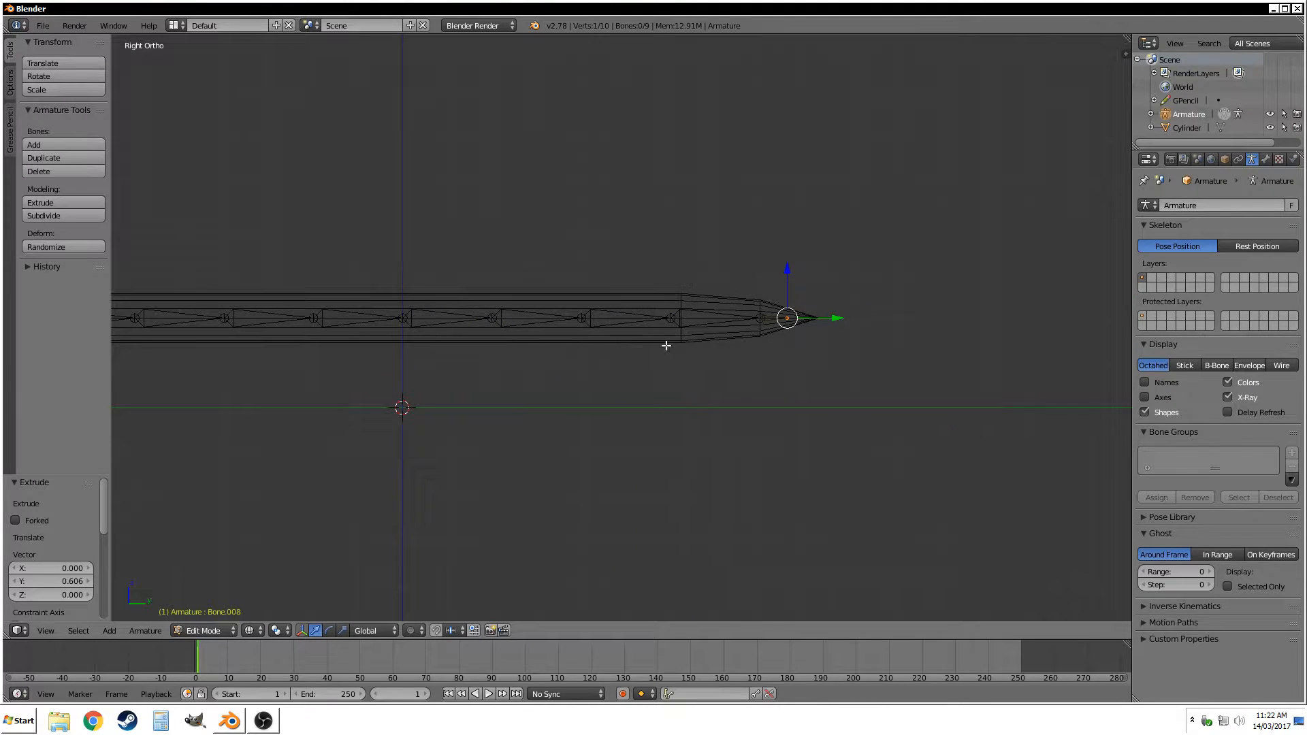
pyautogui.rightClick(759, 318)
pyautogui.moveTo(810, 319)
pyautogui.mouseDown()
pyautogui.moveTo(775, 324)
pyautogui.moveTo(818, 318)
pyautogui.mouseUp()
pyautogui.rightClick(790, 319)
pyautogui.click(805, 318)
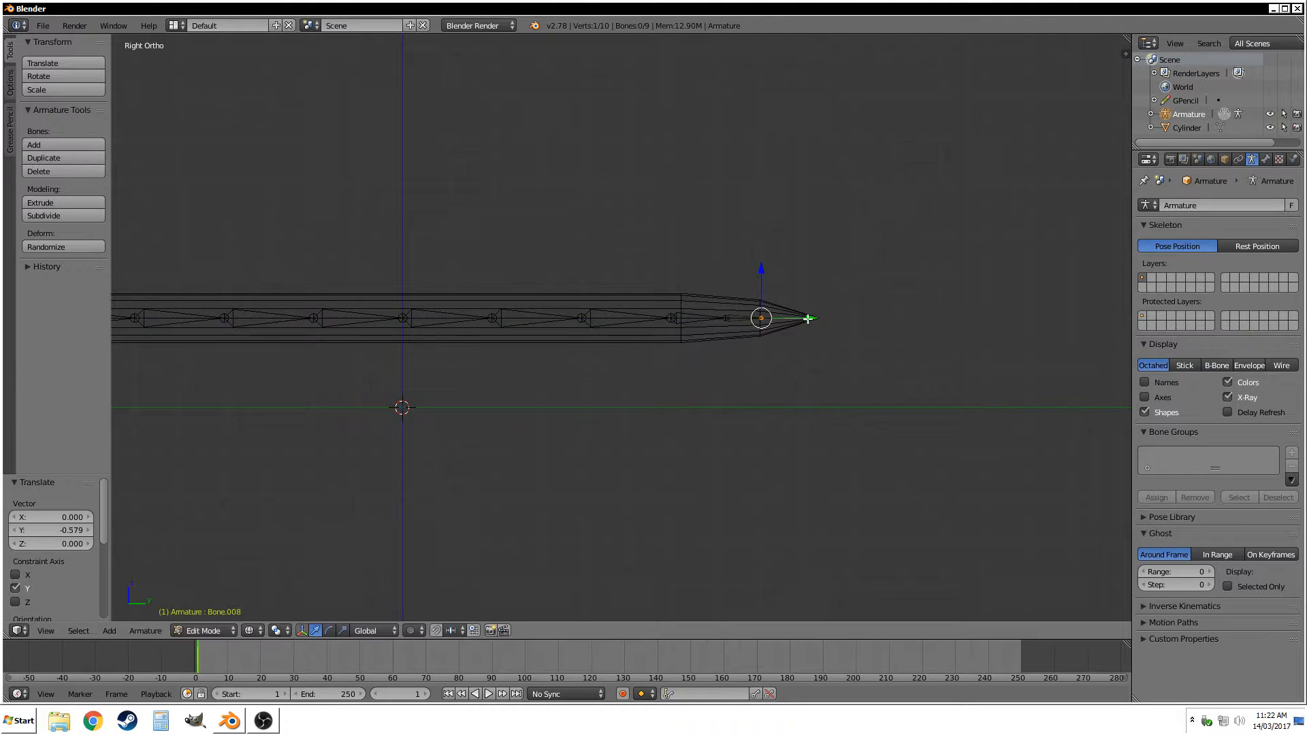
# Sketch two more curved Grease Pencil strokes on the upper part of the body outline.
pyautogui.scroll(-6, 581, 354)
pyautogui.scroll(2, 359, 289)
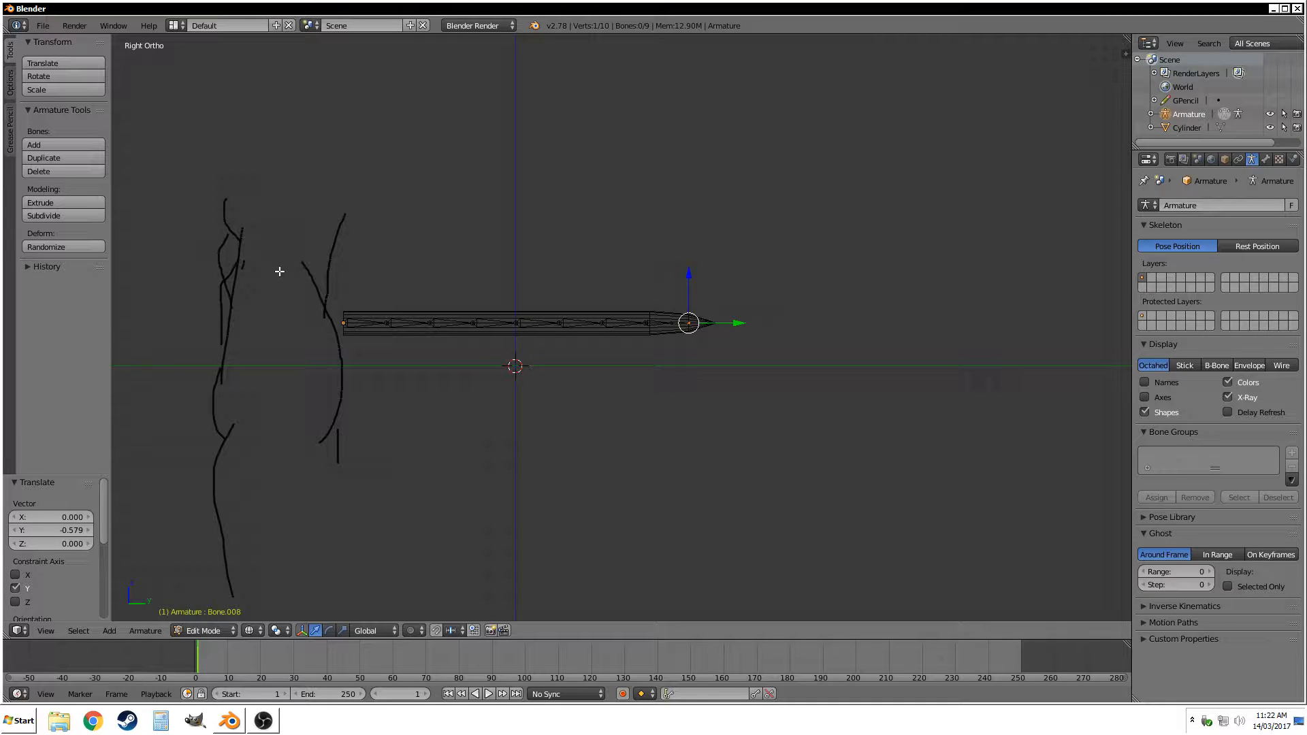
pyautogui.moveTo(291, 284)
pyautogui.mouseDown()
pyautogui.moveTo(293, 192)
pyautogui.moveTo(311, 161)
pyautogui.mouseUp()
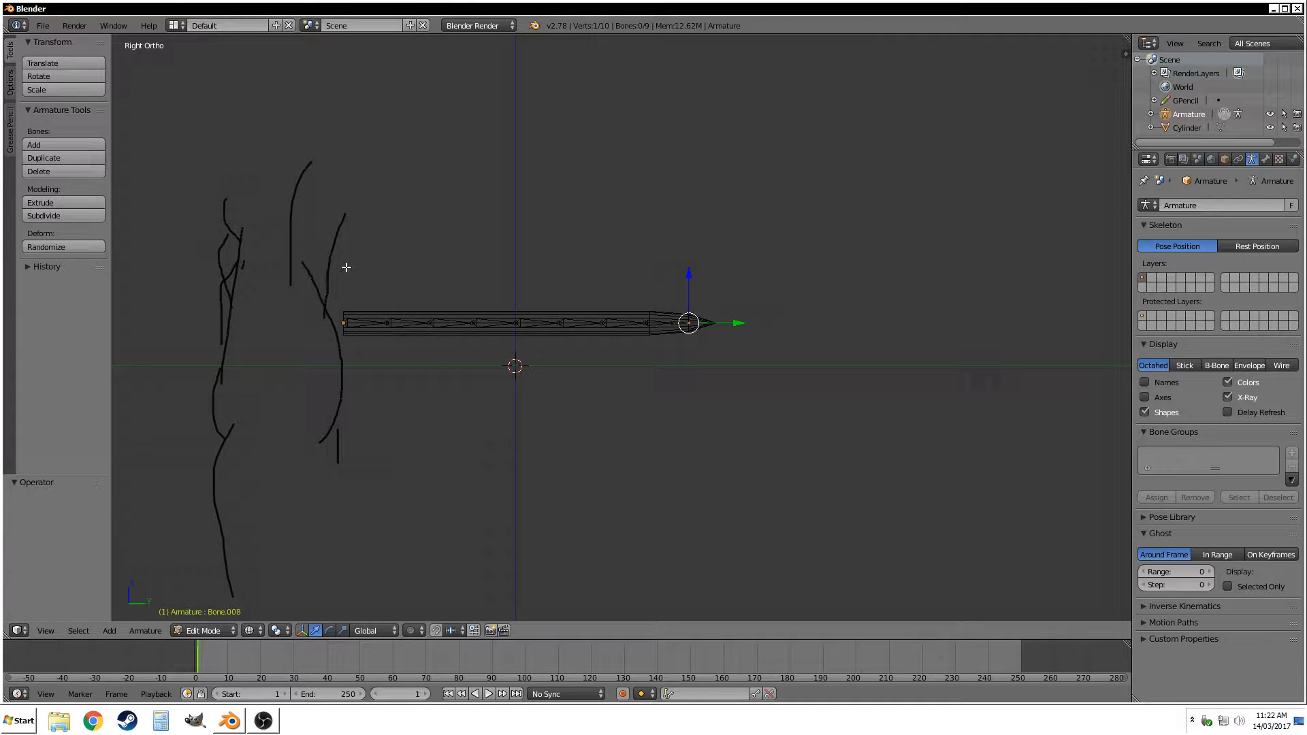
pyautogui.moveTo(287, 286); pyautogui.dragTo(318, 193)
# Examine how the cylinder's mesh rings line up with the bone joints near the open end, in the mesh's Edit Mode.
pyautogui.scroll(4, 424, 297)
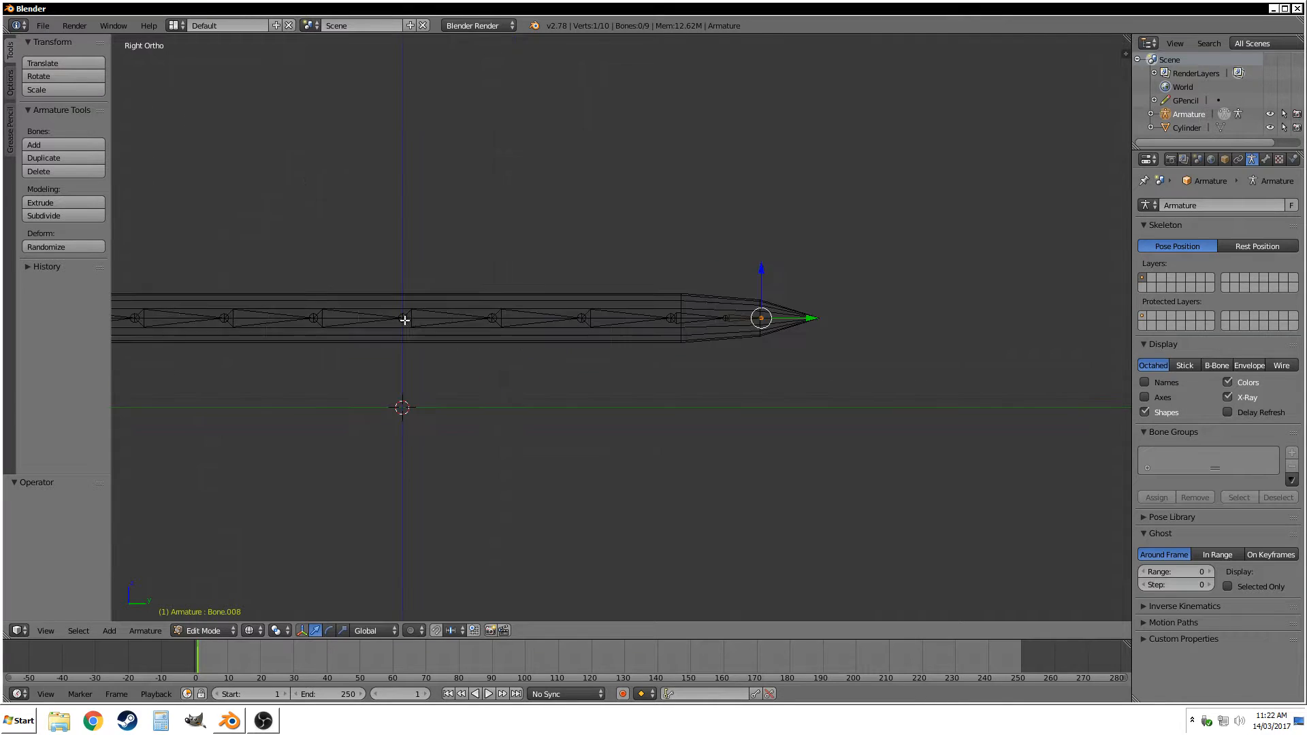
pyautogui.press('Tab')
pyautogui.rightClick(413, 341)
pyautogui.press('Tab')
pyautogui.scroll(2, 343, 353)
pyautogui.keyDown('shift'); pyautogui.moveTo(285, 351); pyautogui.dragTo(565, 368, button='middle'); pyautogui.keyUp('shift')
pyautogui.scroll(3, 510, 390)
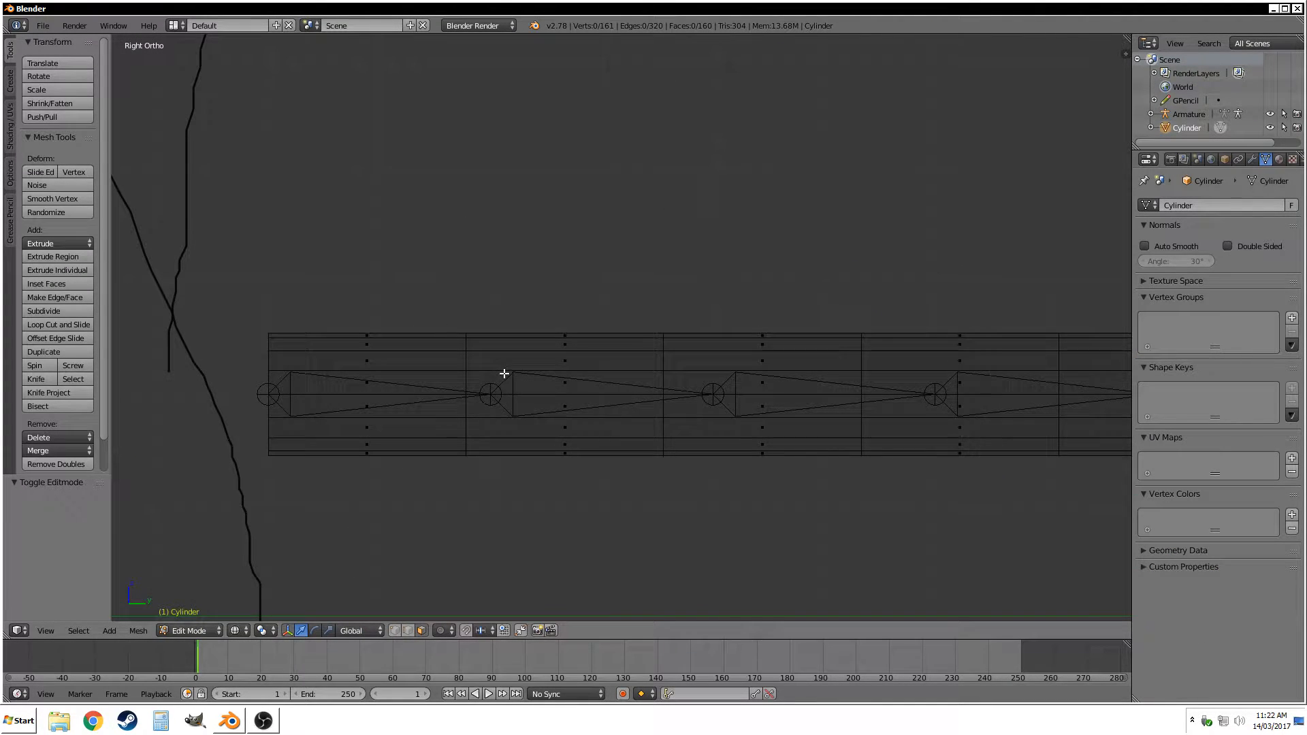
# Inspect the bone joints in the armature's Edit Mode, and return to Object Mode with the cylinder selected.
pyautogui.press('Tab')
pyautogui.scroll(-3, 503, 394)
pyautogui.rightClick(538, 368)
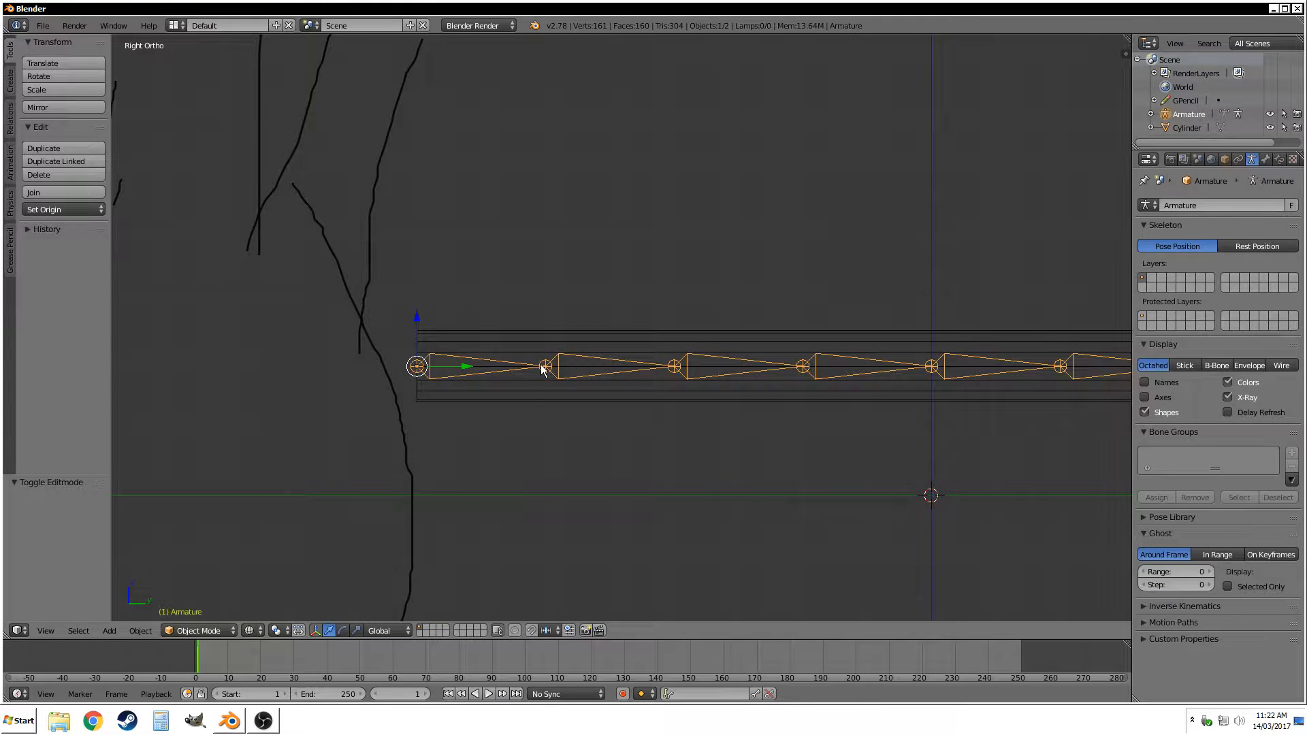
pyautogui.click(208, 632)
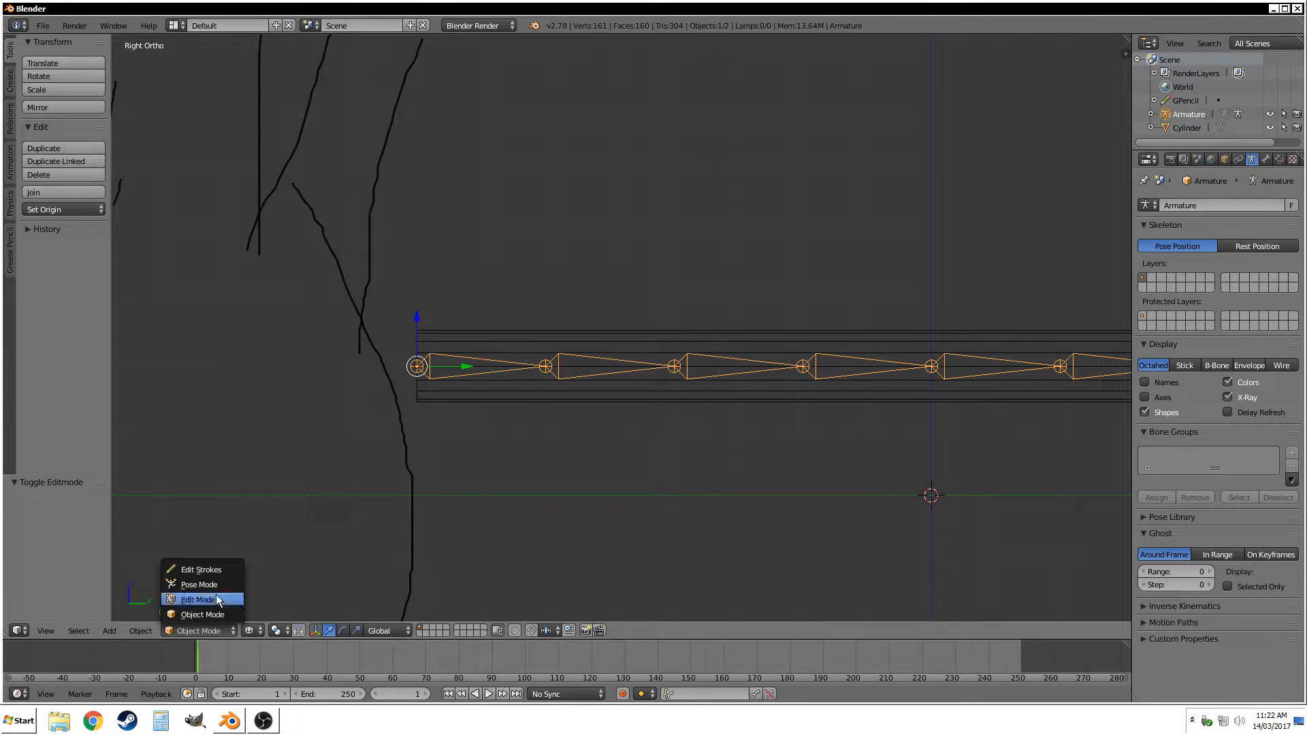
pyautogui.click(214, 599)
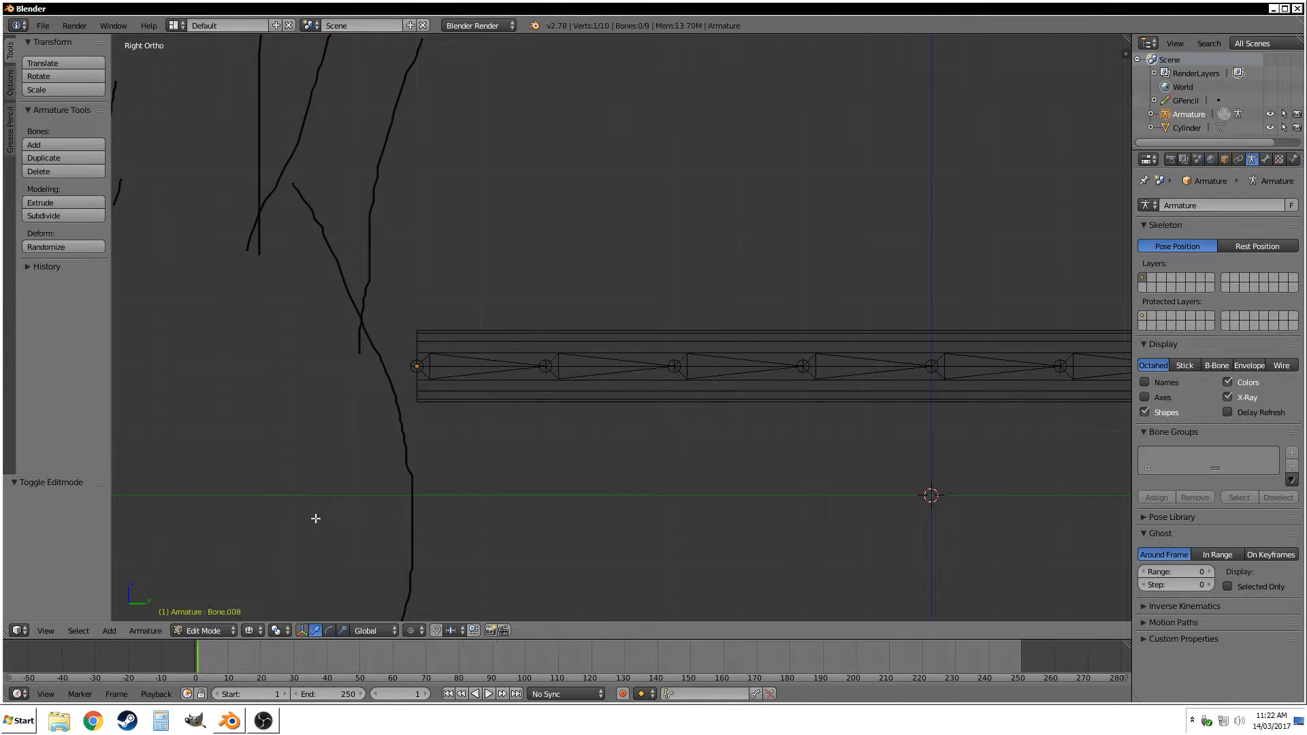
pyautogui.rightClick(541, 367)
pyautogui.press('Tab')
pyautogui.rightClick(504, 393)
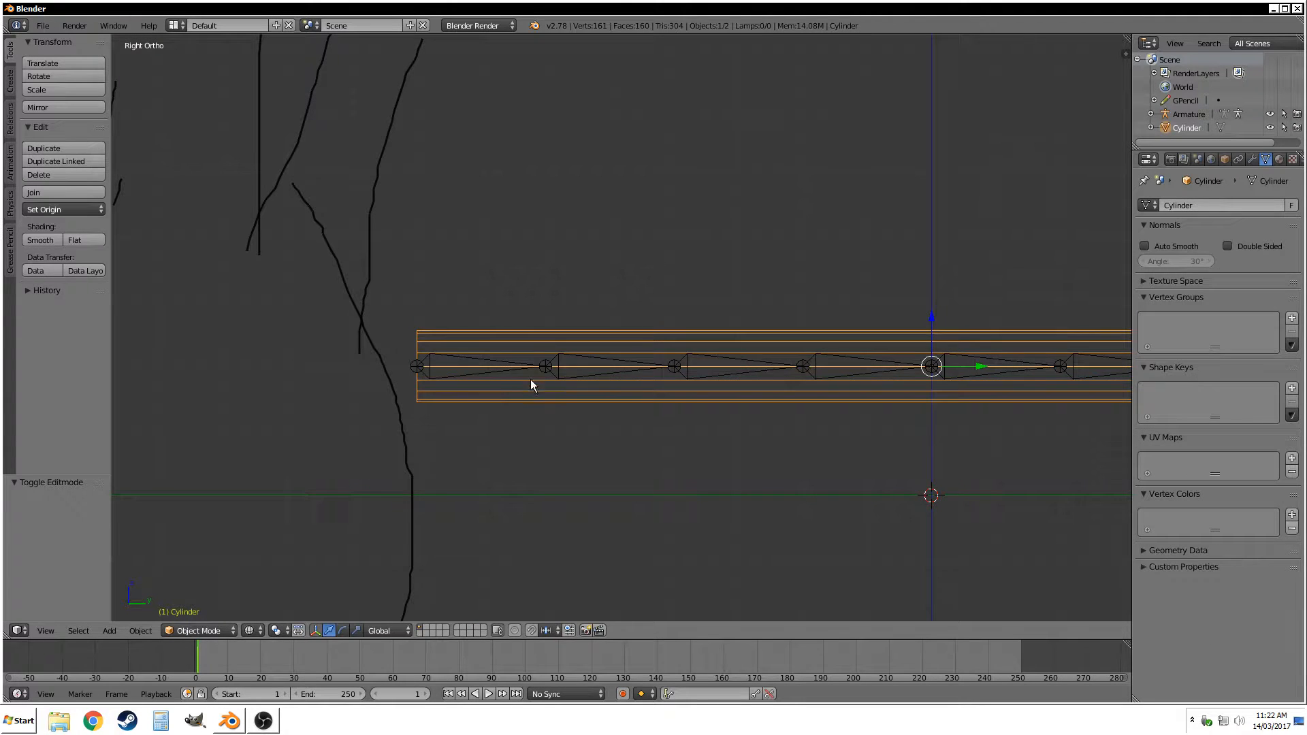
# In the cylinder's Edit Mode, trace the first three edge rings past the open end with vertical Grease Pencil strokes.
pyautogui.scroll(3, 518, 380)
pyautogui.press('Tab')
pyautogui.scroll(2, 490, 411)
pyautogui.keyDown('shift'); pyautogui.moveTo(416, 418); pyautogui.dragTo(524, 302, button='middle'); pyautogui.keyUp('shift')
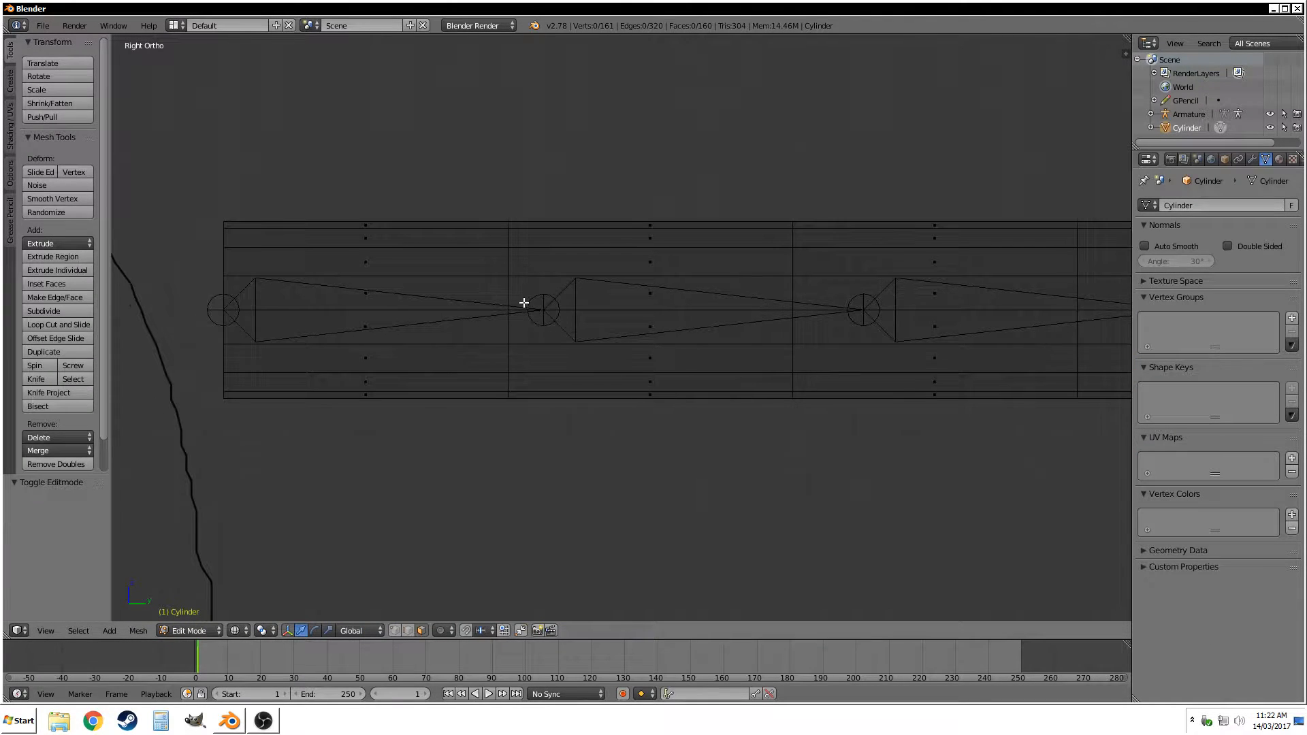
pyautogui.press('a')
pyautogui.press('a')
pyautogui.moveTo(514, 209); pyautogui.dragTo(512, 407)
pyautogui.moveTo(794, 212); pyautogui.dragTo(792, 409)
pyautogui.keyDown('shift'); pyautogui.moveTo(825, 382); pyautogui.dragTo(406, 309, button='middle'); pyautogui.keyUp('shift')
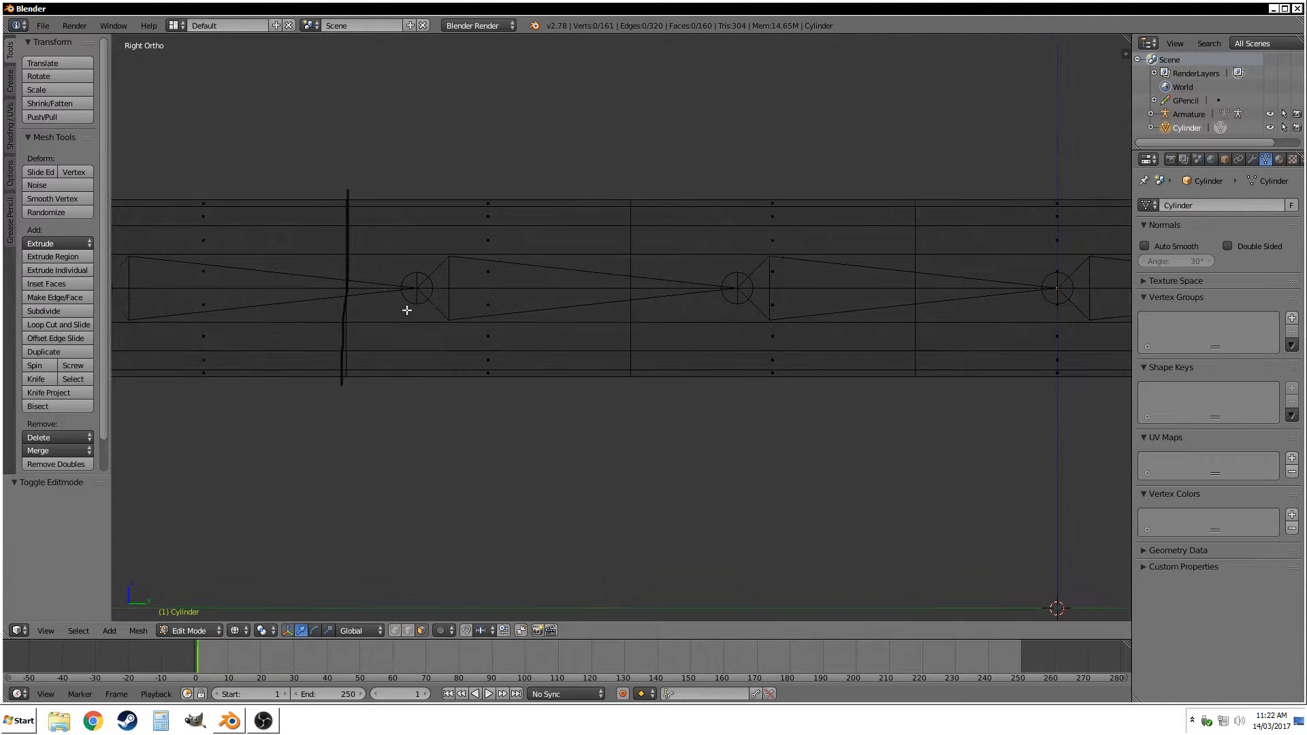
pyautogui.moveTo(625, 191); pyautogui.dragTo(618, 382)
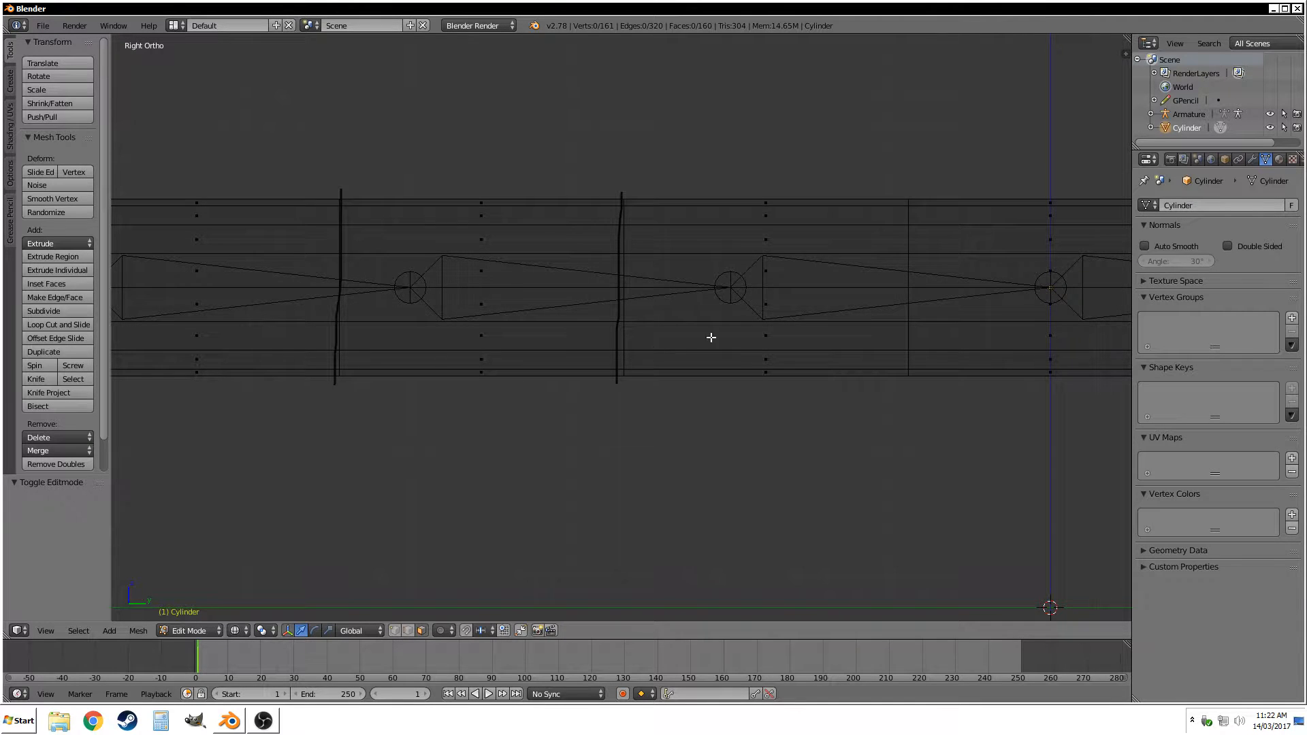
# Mark the fourth and fifth edge rings from the cylinder's open end with Grease Pencil strokes.
pyautogui.keyDown('shift'); pyautogui.moveTo(739, 349); pyautogui.dragTo(450, 379, button='middle'); pyautogui.keyUp('shift')
pyautogui.moveTo(621, 408); pyautogui.dragTo(619, 217)
pyautogui.keyDown('shift'); pyautogui.moveTo(856, 361); pyautogui.dragTo(574, 392, button='middle'); pyautogui.keyUp('shift')
pyautogui.scroll(8, 574, 393)
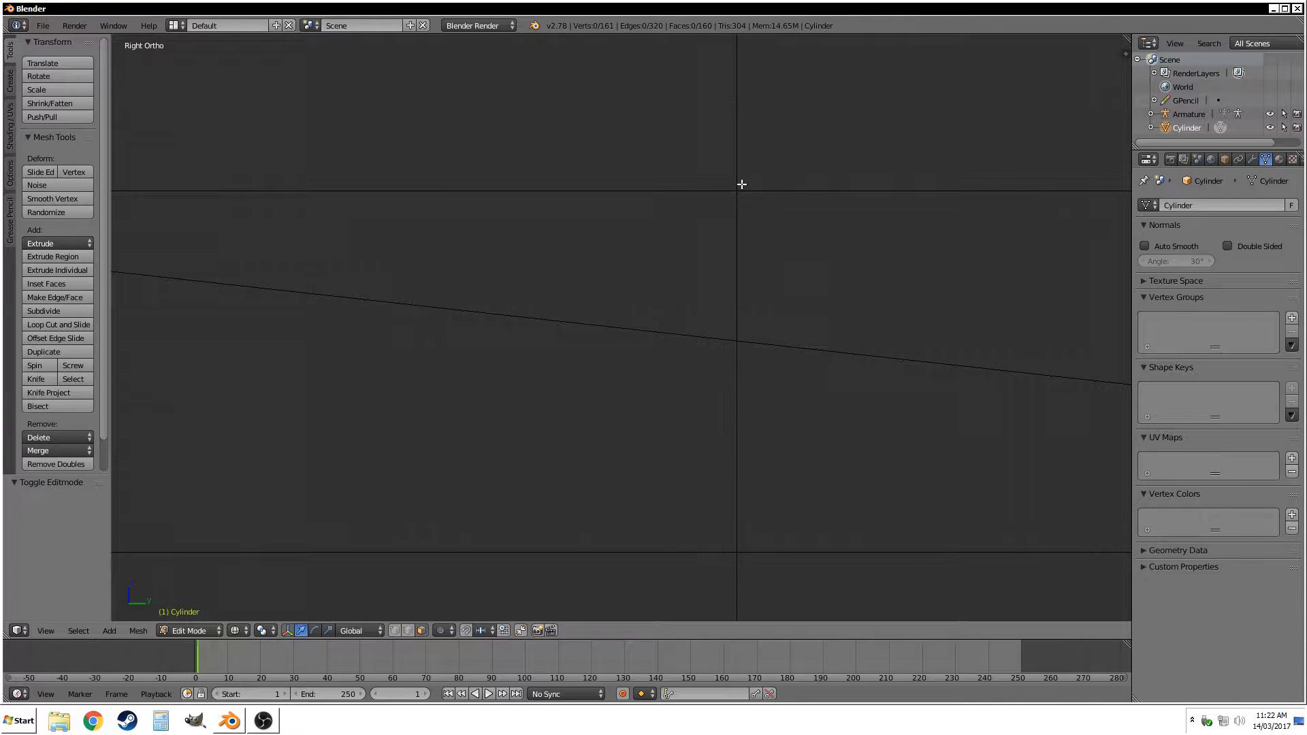
pyautogui.moveTo(738, 184); pyautogui.dragTo(739, 346)
pyautogui.scroll(-10, 722, 292)
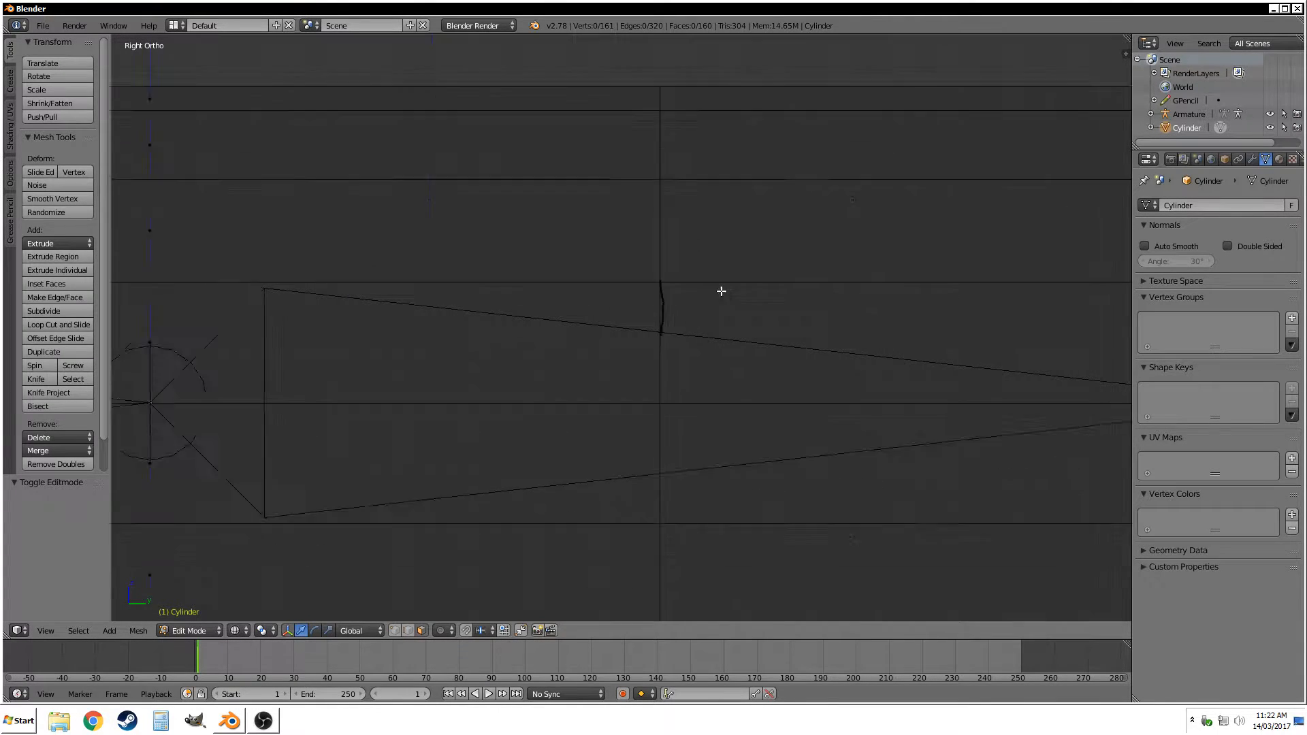
pyautogui.moveTo(640, 494); pyautogui.dragTo(641, 471)
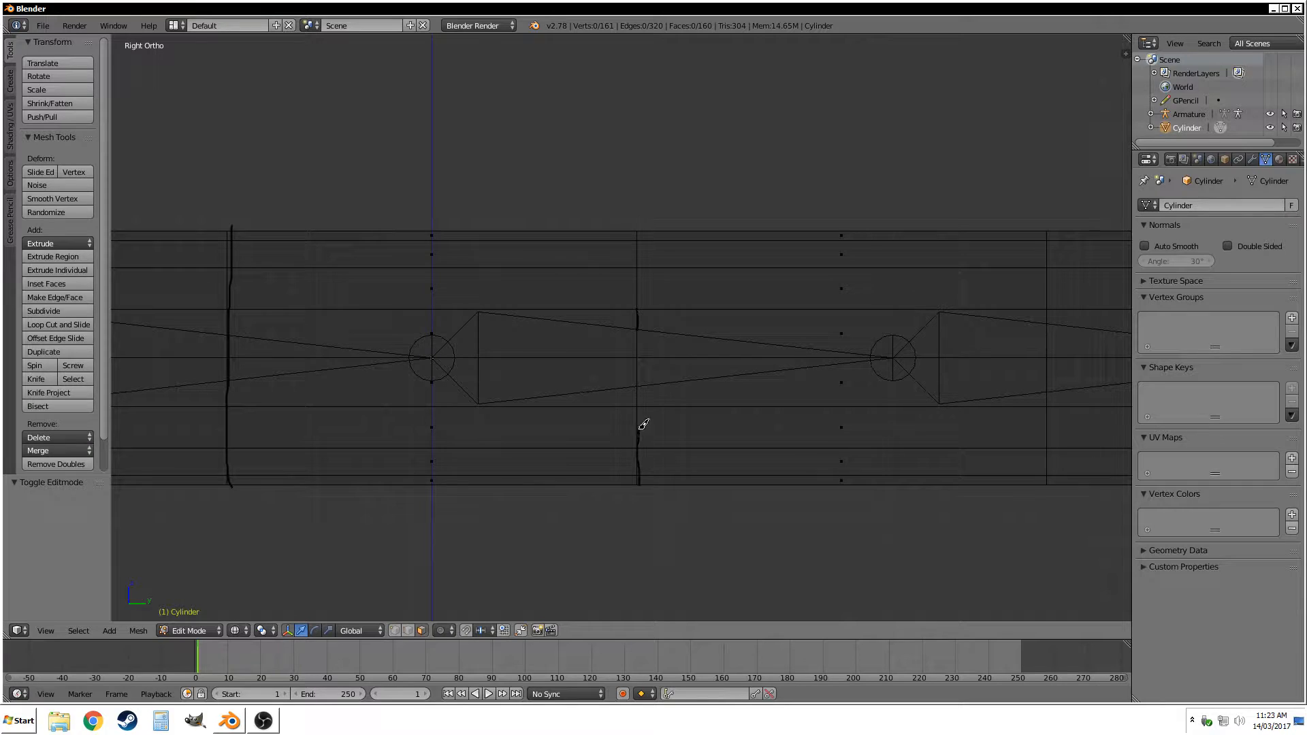
pyautogui.moveTo(644, 424); pyautogui.dragTo(637, 235)
# Trace the remaining three edge rings with Grease Pencil strokes, up to the ring where the taper begins.
pyautogui.keyDown('shift'); pyautogui.moveTo(832, 392); pyautogui.dragTo(418, 367, button='middle'); pyautogui.keyUp('shift')
pyautogui.moveTo(630, 200); pyautogui.dragTo(633, 467)
pyautogui.keyDown('shift'); pyautogui.moveTo(826, 435); pyautogui.dragTo(762, 426, button='middle'); pyautogui.keyUp('shift')
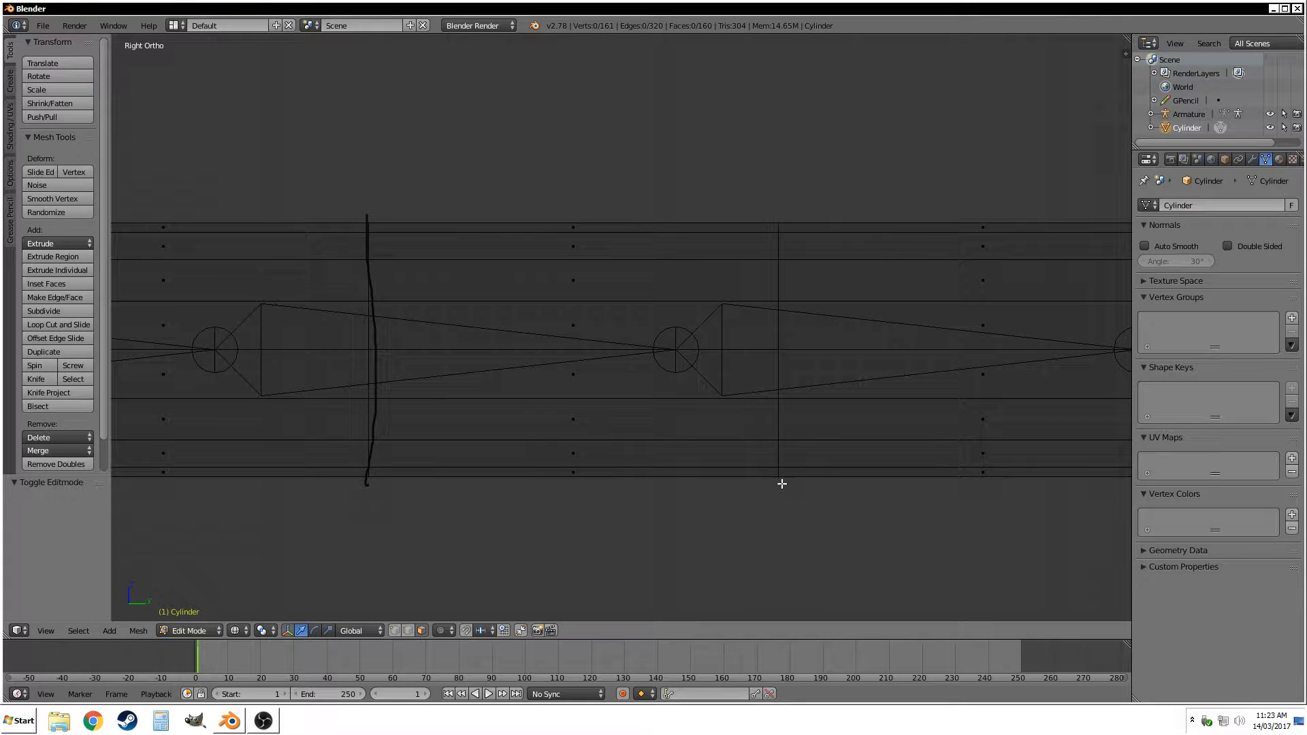
pyautogui.moveTo(780, 402); pyautogui.dragTo(775, 211)
pyautogui.scroll(-4, 885, 362)
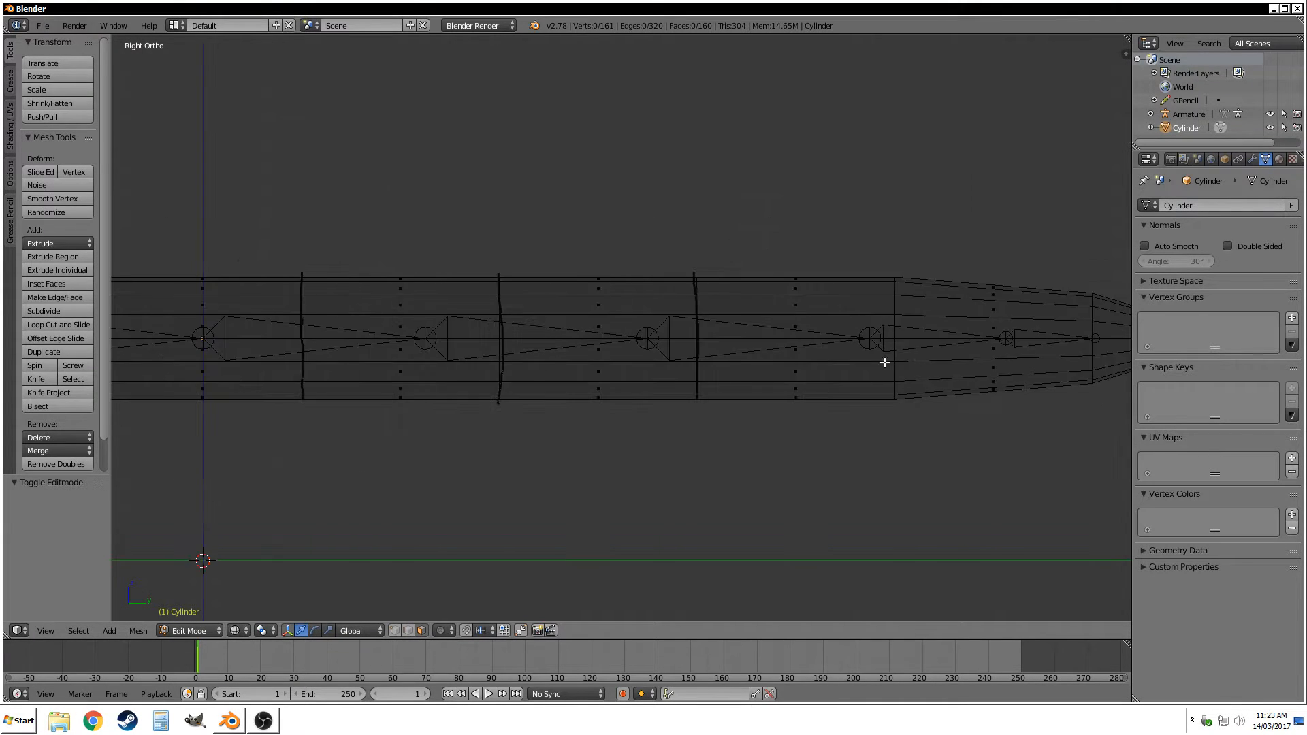
pyautogui.keyDown('shift'); pyautogui.moveTo(885, 362); pyautogui.dragTo(532, 403, button='middle'); pyautogui.keyUp('shift')
pyautogui.moveTo(538, 416); pyautogui.dragTo(530, 327)
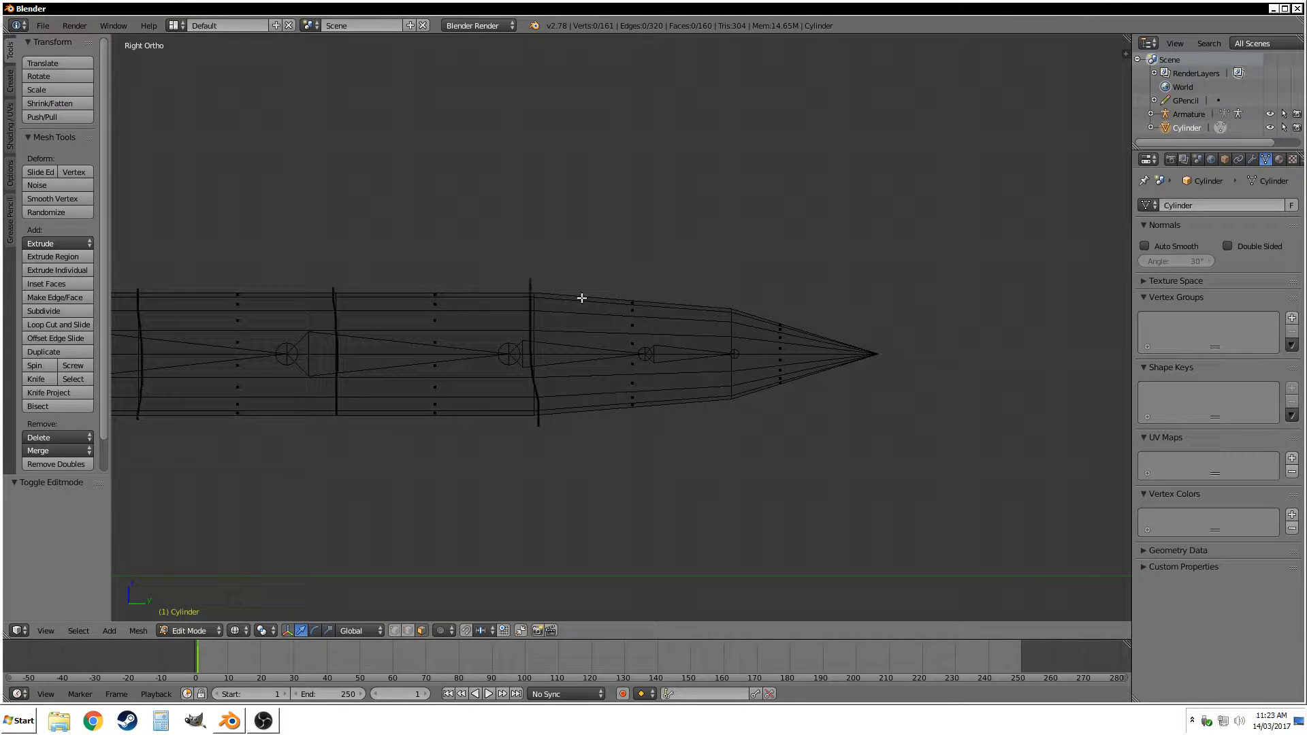
# In the armature's Edit Mode, move the joint nearest the start of the taper 0.227 units along Y onto its marked ring.
pyautogui.press('Tab')
pyautogui.rightClick(510, 355)
pyautogui.rightClick(510, 355)
pyautogui.rightClick(510, 355)
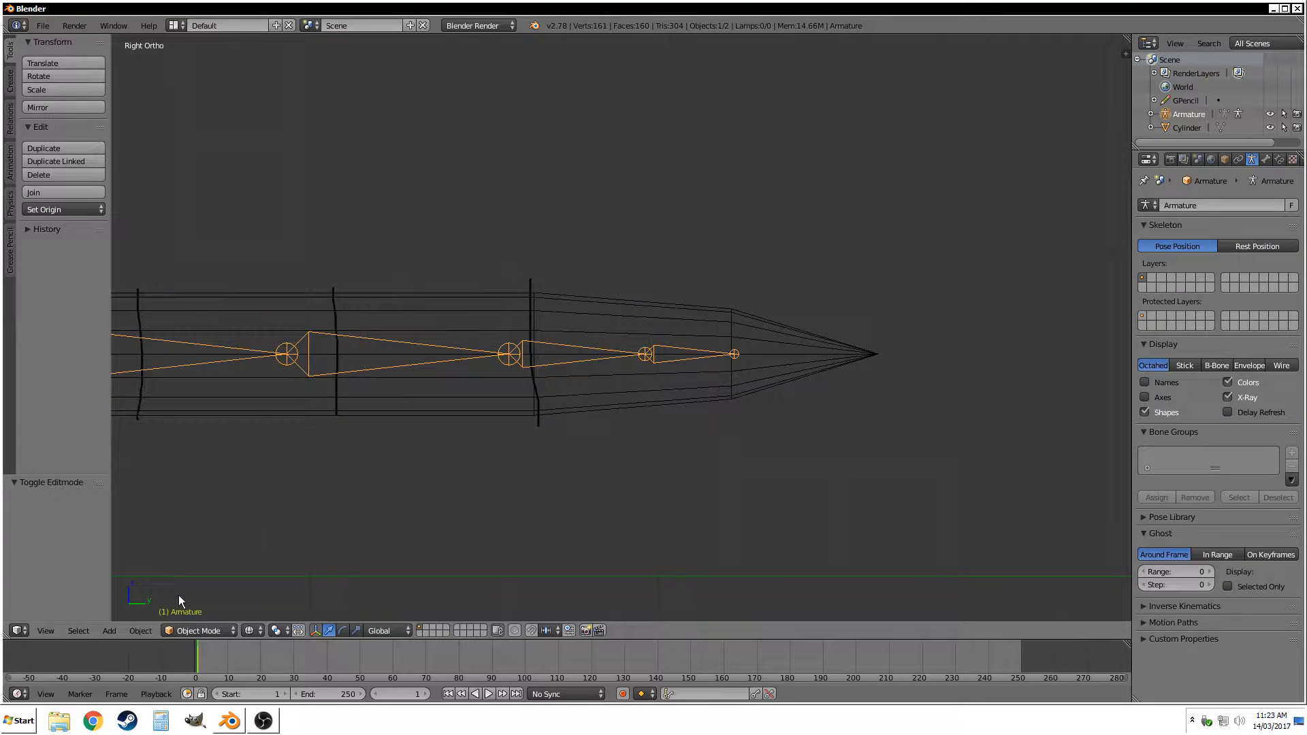
pyautogui.click(204, 631)
pyautogui.click(202, 604)
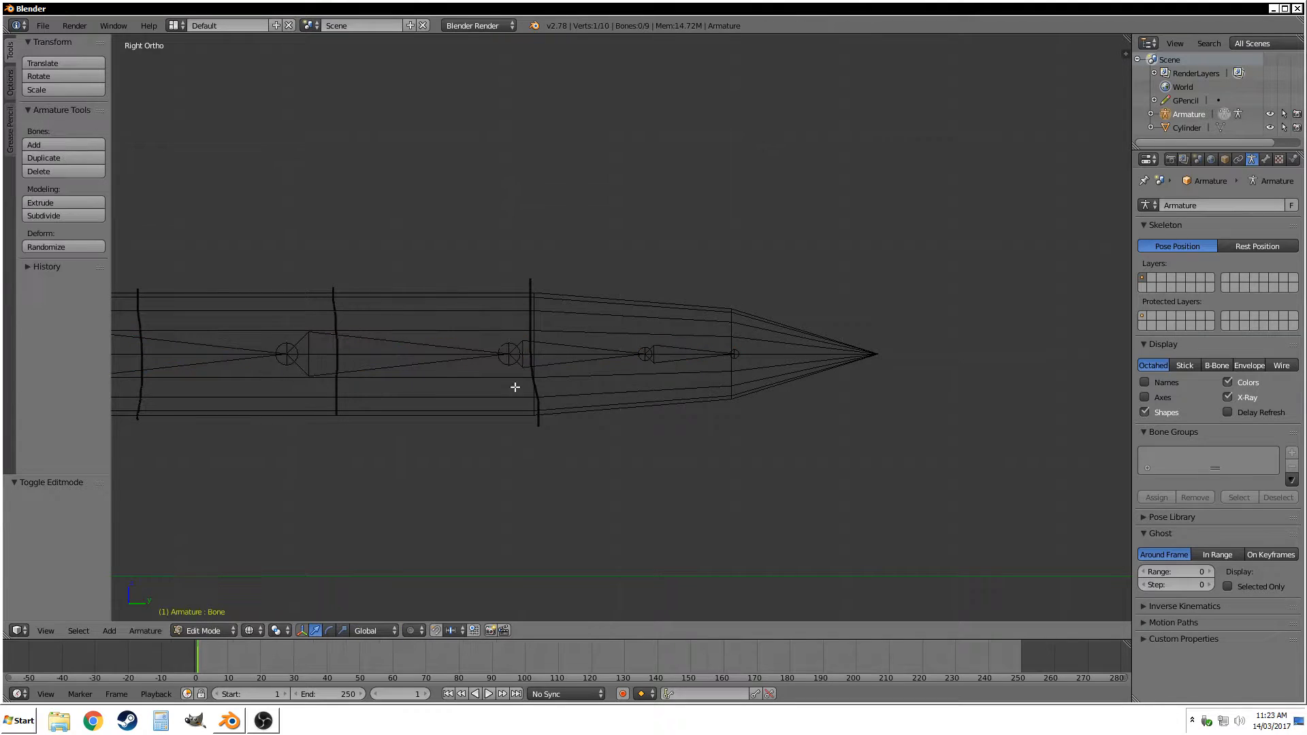
pyautogui.rightClick(509, 354)
pyautogui.press('g')
pyautogui.press('y')
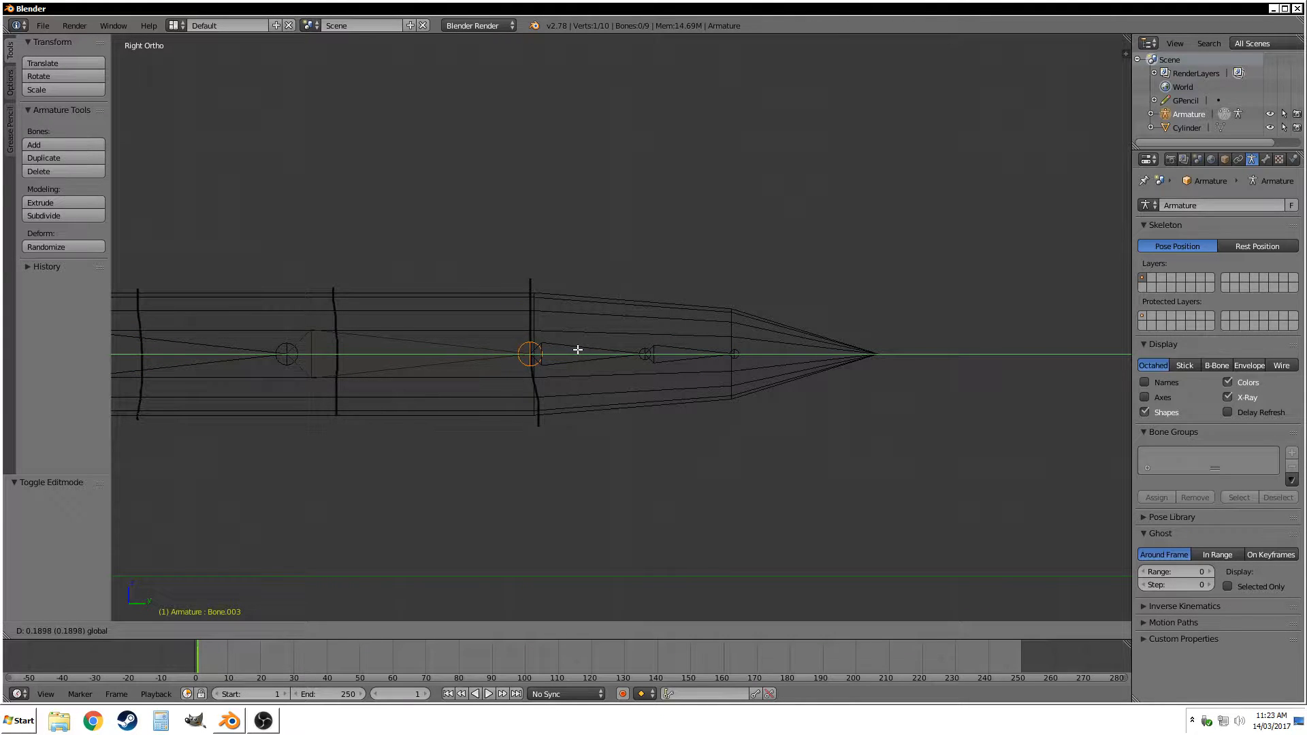
pyautogui.click(581, 349)
# Move the next two joints toward the body along Y onto their marked rings, shifting the second by 0.674 units.
pyautogui.keyDown('shift'); pyautogui.moveTo(386, 409); pyautogui.dragTo(609, 422, button='middle'); pyautogui.keyUp('shift')
pyautogui.rightClick(522, 373)
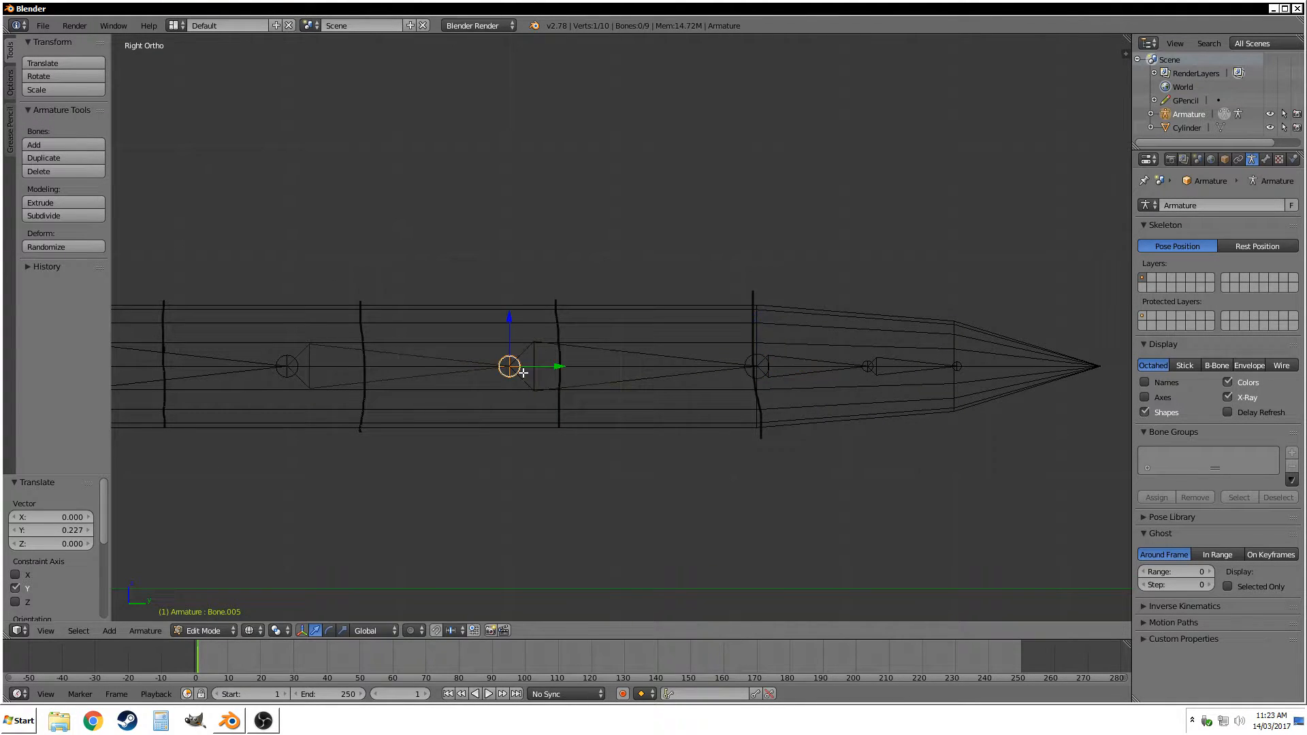
pyautogui.moveTo(561, 367); pyautogui.dragTo(613, 361)
pyautogui.keyDown('shift'); pyautogui.moveTo(374, 419); pyautogui.dragTo(637, 451, button='middle'); pyautogui.keyUp('shift')
pyautogui.rightClick(557, 397)
pyautogui.moveTo(599, 397); pyautogui.dragTo(672, 394)
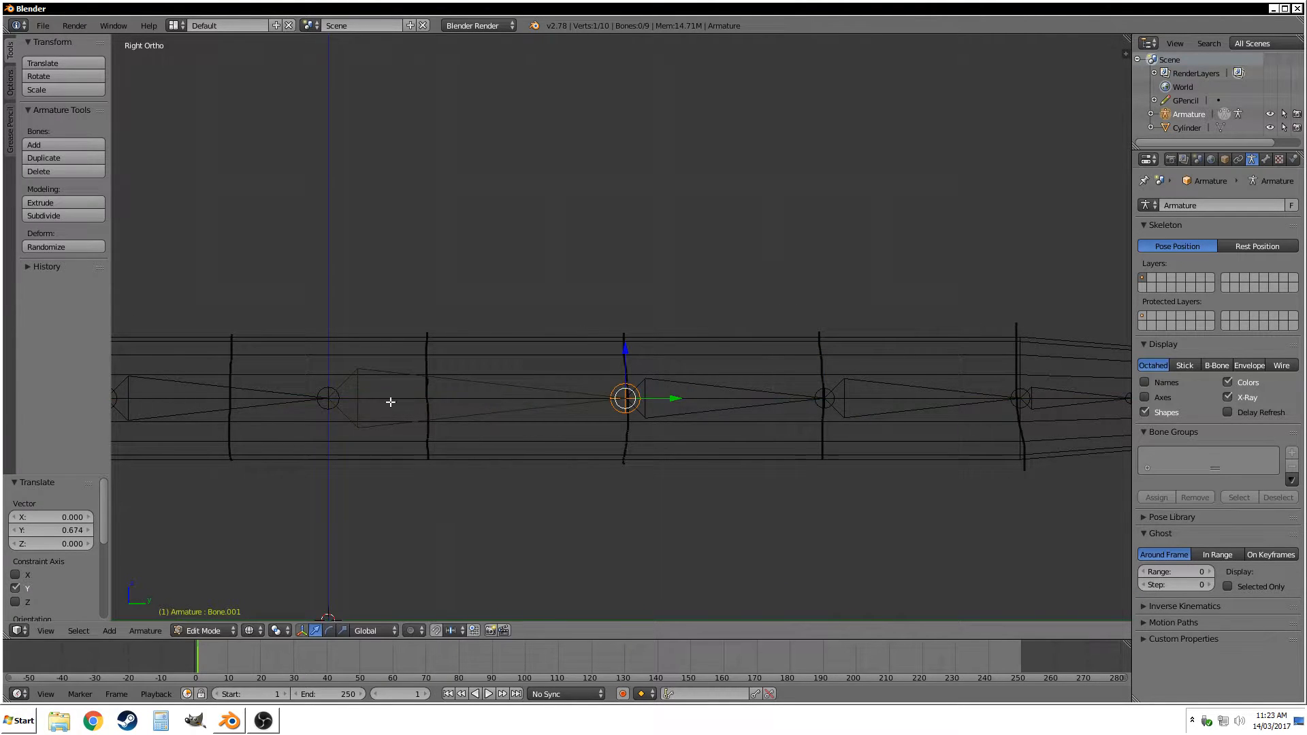
# Align the following two joints with their marked rings along Y, shifting the first by 0.888 units.
pyautogui.rightClick(351, 401)
pyautogui.rightClick(328, 399)
pyautogui.moveTo(378, 399); pyautogui.dragTo(480, 394)
pyautogui.keyDown('shift'); pyautogui.moveTo(306, 427); pyautogui.dragTo(554, 431, button='middle'); pyautogui.keyUp('shift')
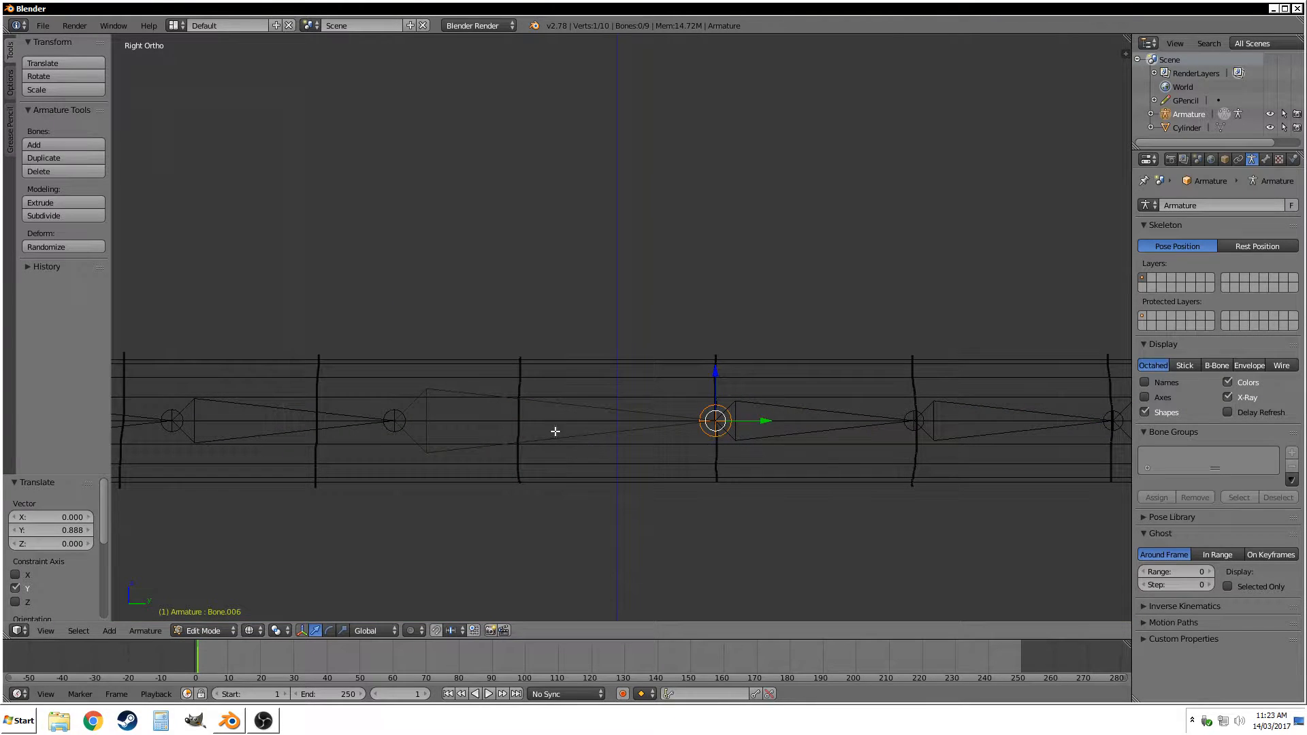
pyautogui.rightClick(393, 421)
pyautogui.moveTo(441, 421); pyautogui.dragTo(571, 417)
# Move the last two inner joints near the open end along Y by 1.317 and 1.561 units onto marked rings.
pyautogui.rightClick(175, 424)
pyautogui.moveTo(222, 422); pyautogui.dragTo(347, 417)
pyautogui.moveTo(346, 418); pyautogui.dragTo(460, 442, button='middle')
pyautogui.scroll(-5, 460, 442)
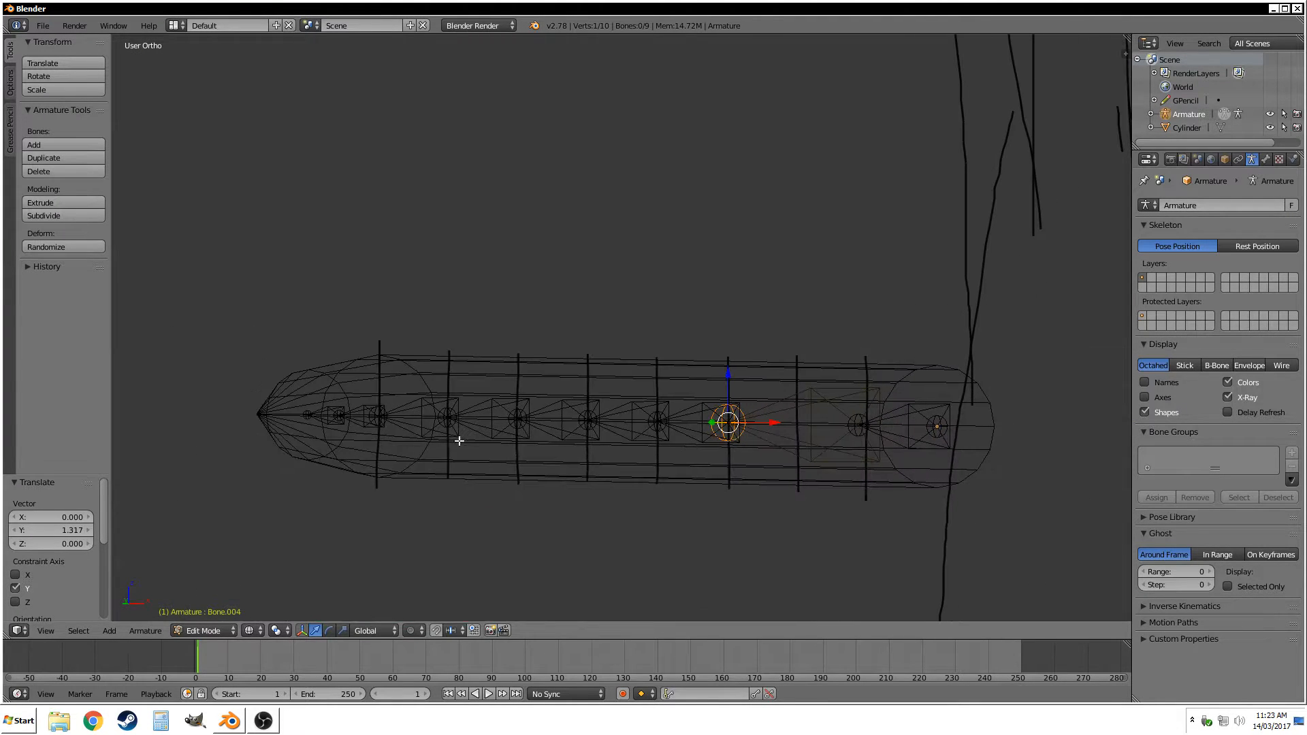
pyautogui.click(45, 631)
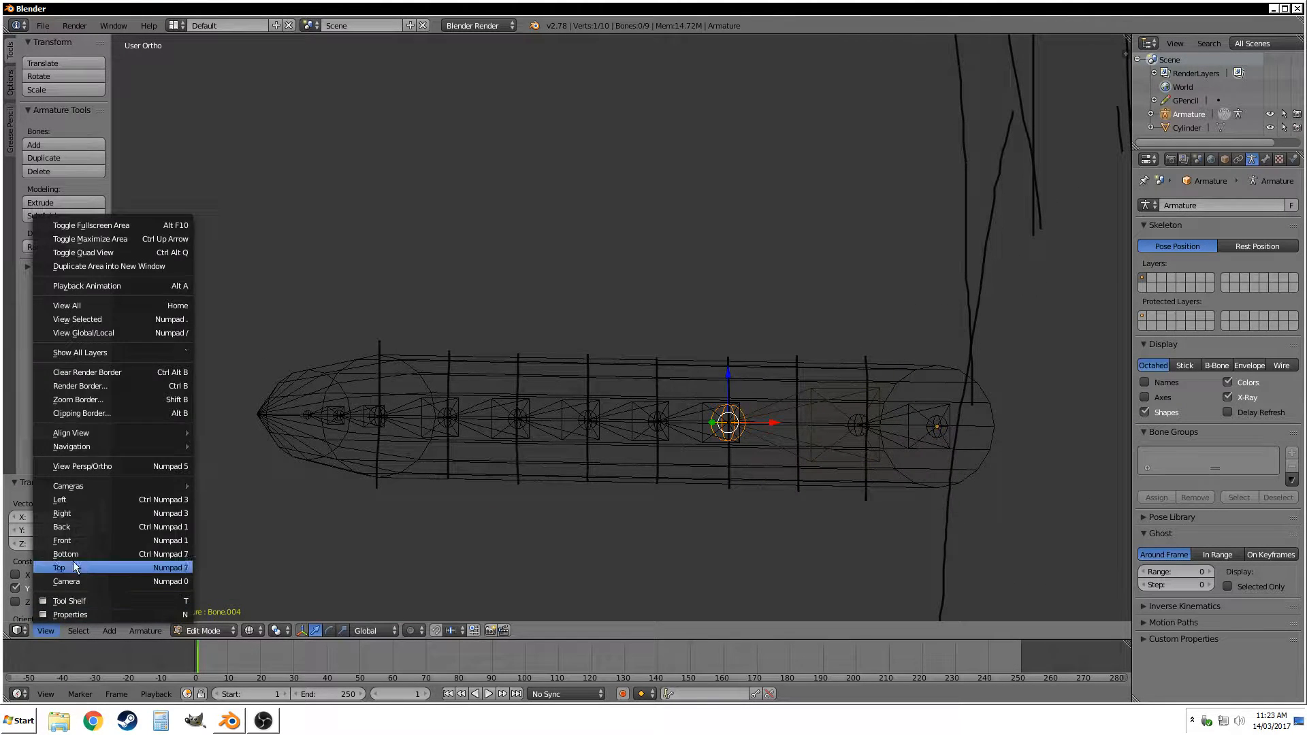
pyautogui.click(91, 516)
pyautogui.keyDown('shift'); pyautogui.moveTo(330, 430); pyautogui.dragTo(814, 416, button='middle'); pyautogui.keyUp('shift')
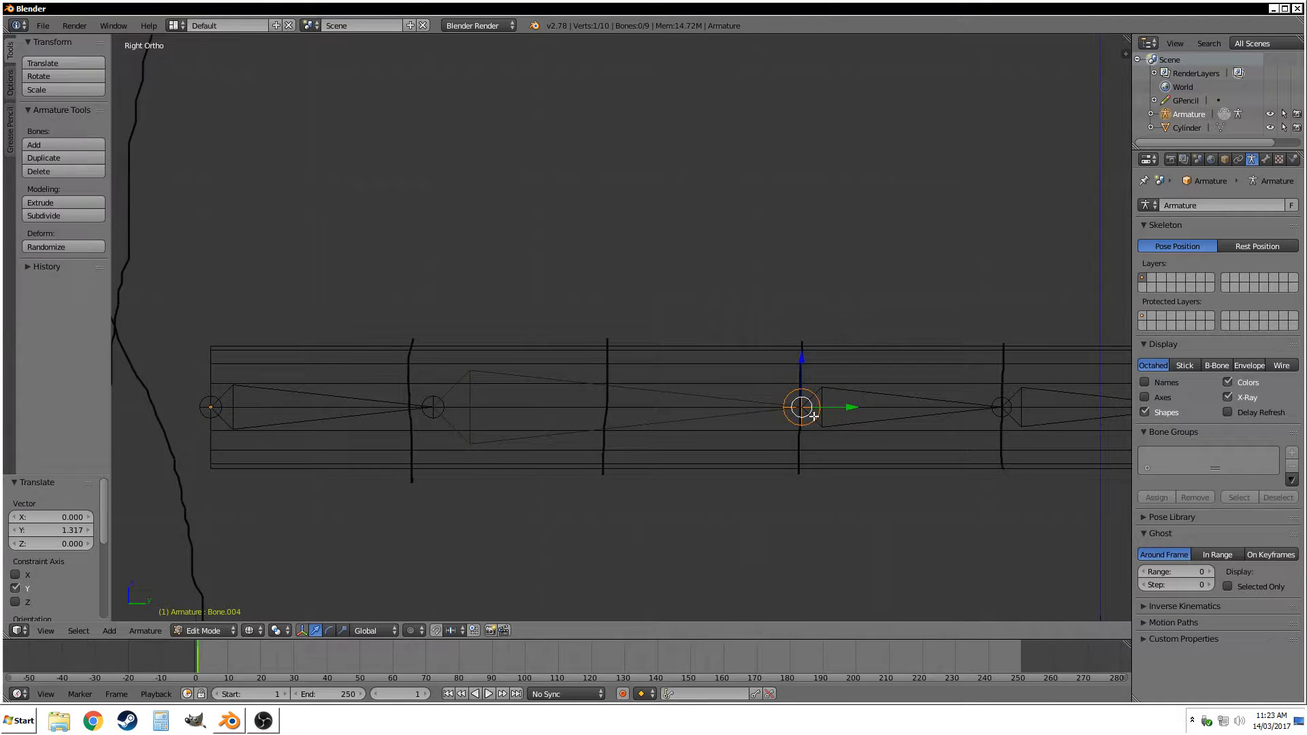
pyautogui.rightClick(429, 408)
pyautogui.click(501, 406)
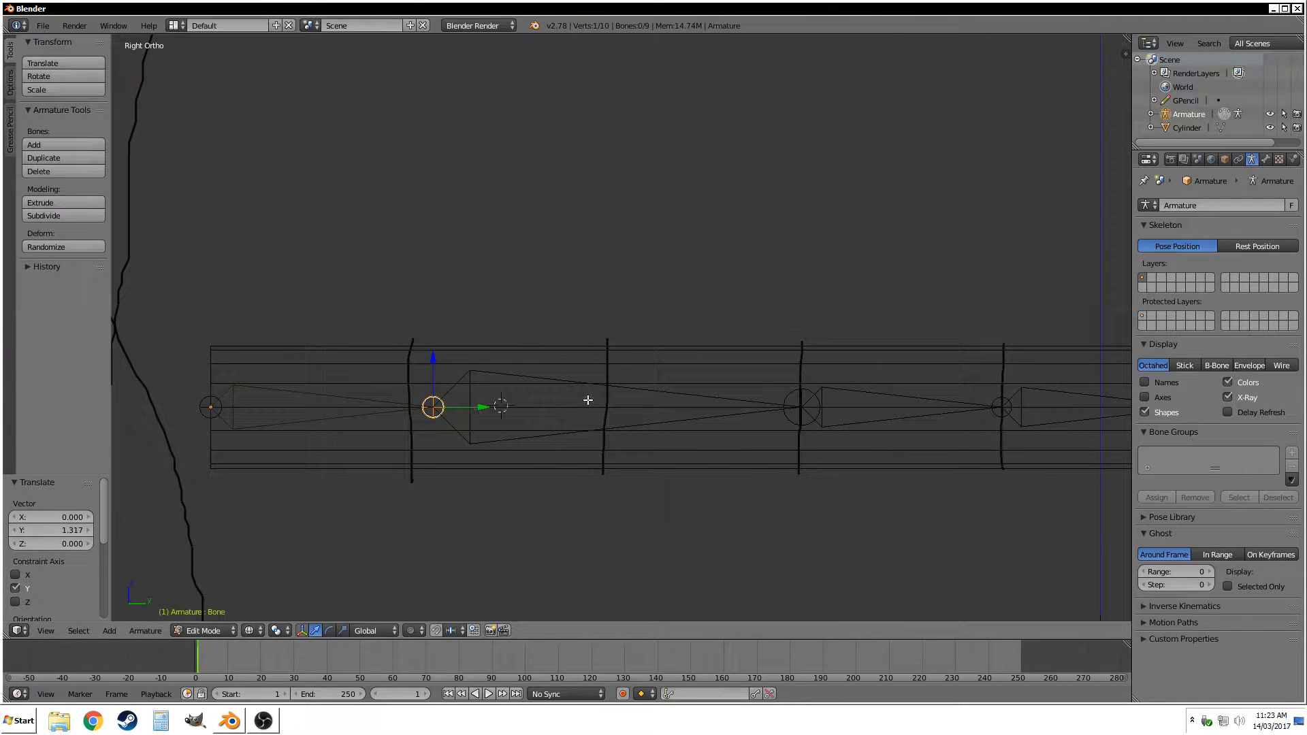
pyautogui.moveTo(484, 407); pyautogui.dragTo(660, 403)
# Select the seven bones between the first and last bones and move them together -1.821 units along Y.
pyautogui.scroll(-7, 664, 423)
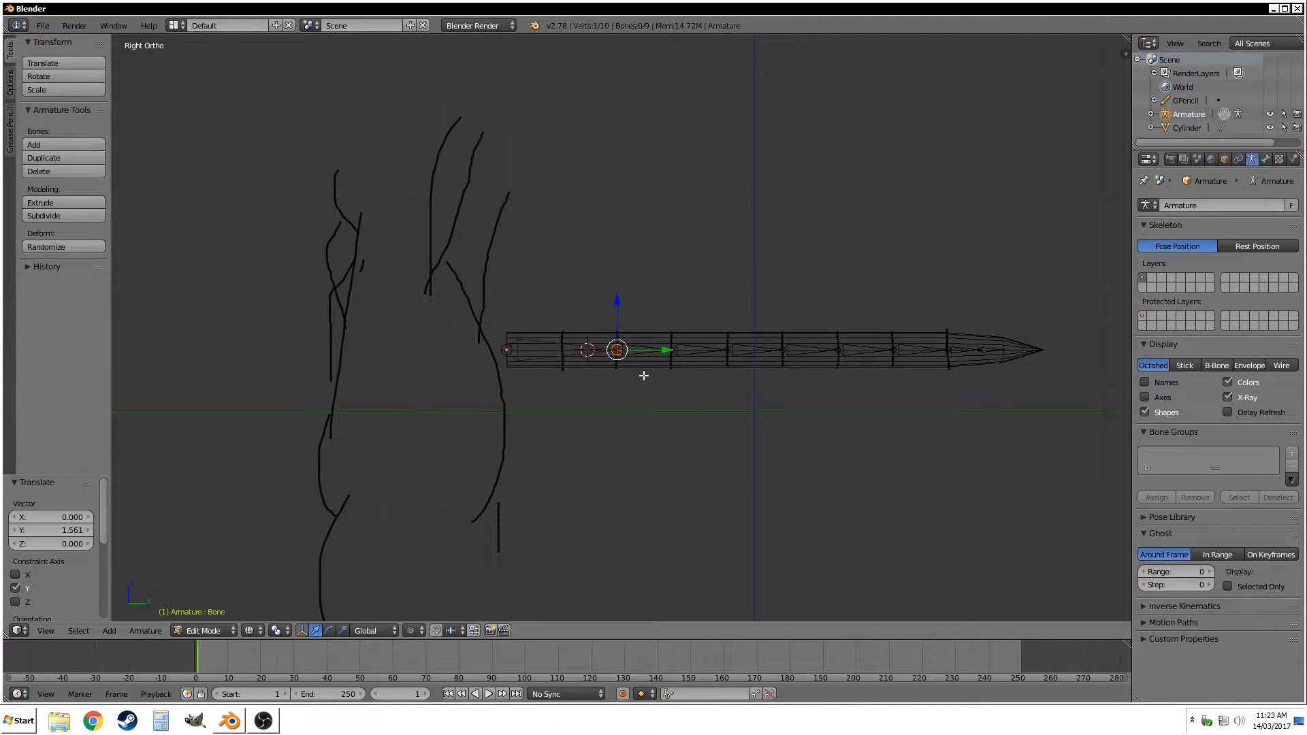
pyautogui.keyDown('shift'); pyautogui.rightClick(639, 352); pyautogui.keyUp('shift')
pyautogui.keyDown('shift'); pyautogui.rightClick(701, 350); pyautogui.keyUp('shift')
pyautogui.keyDown('shift'); pyautogui.rightClick(752, 349); pyautogui.keyUp('shift')
pyautogui.keyDown('shift'); pyautogui.rightClick(826, 352); pyautogui.keyUp('shift')
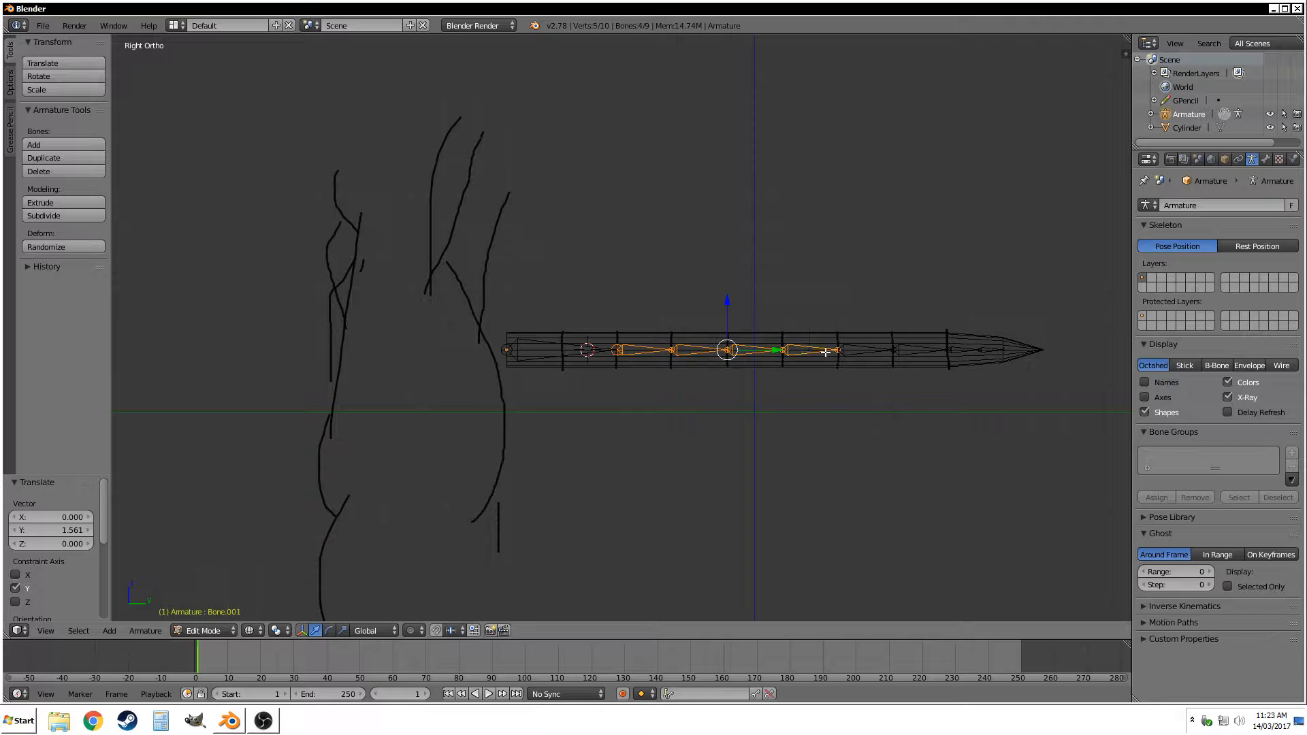
pyautogui.keyDown('shift'); pyautogui.rightClick(866, 350); pyautogui.keyUp('shift')
pyautogui.keyDown('shift'); pyautogui.rightClick(921, 350); pyautogui.keyUp('shift')
pyautogui.keyDown('shift'); pyautogui.rightClick(955, 348); pyautogui.keyUp('shift')
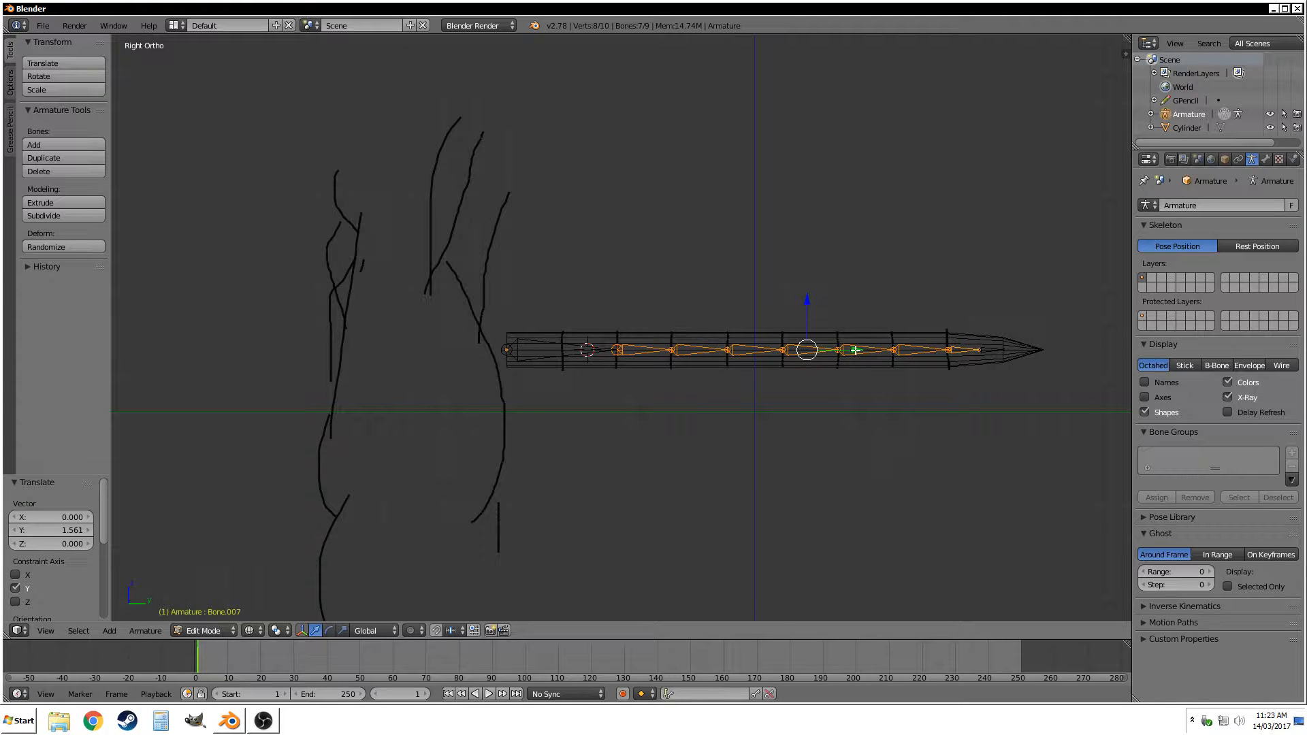
pyautogui.press('g')
pyautogui.press('y')
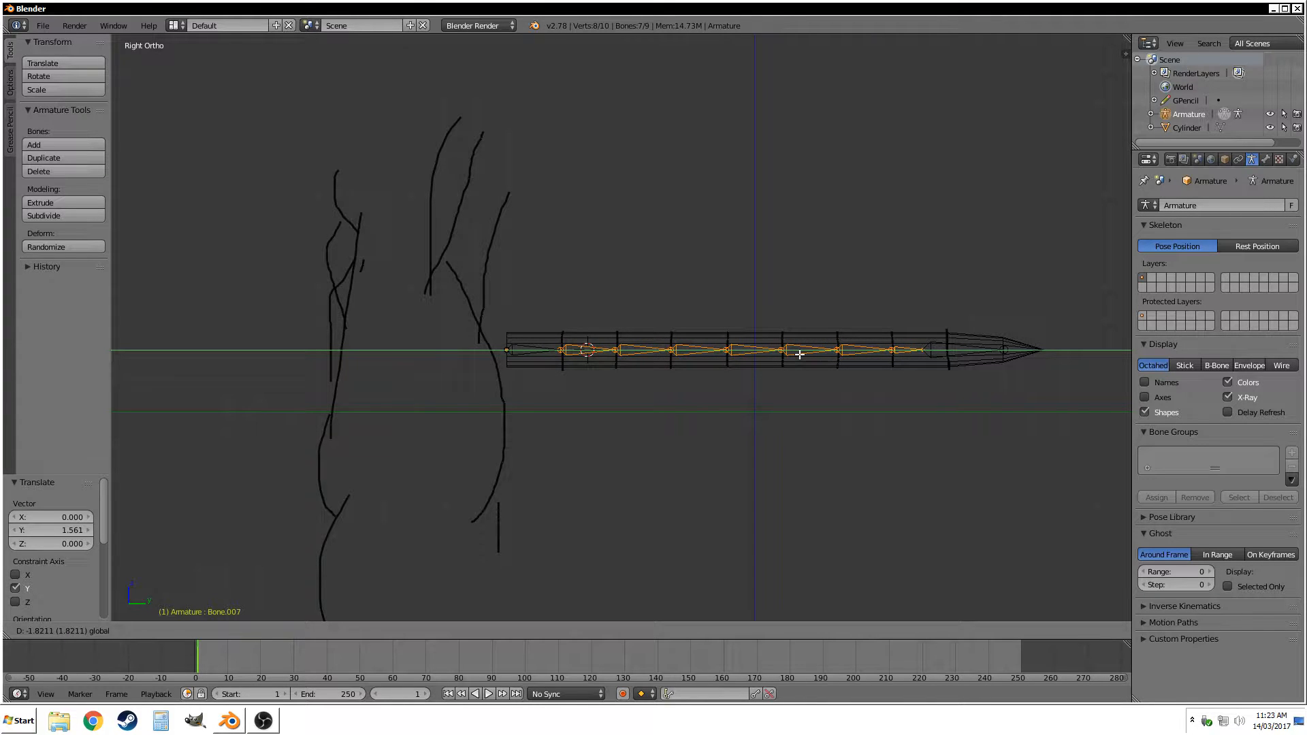
pyautogui.click(799, 354)
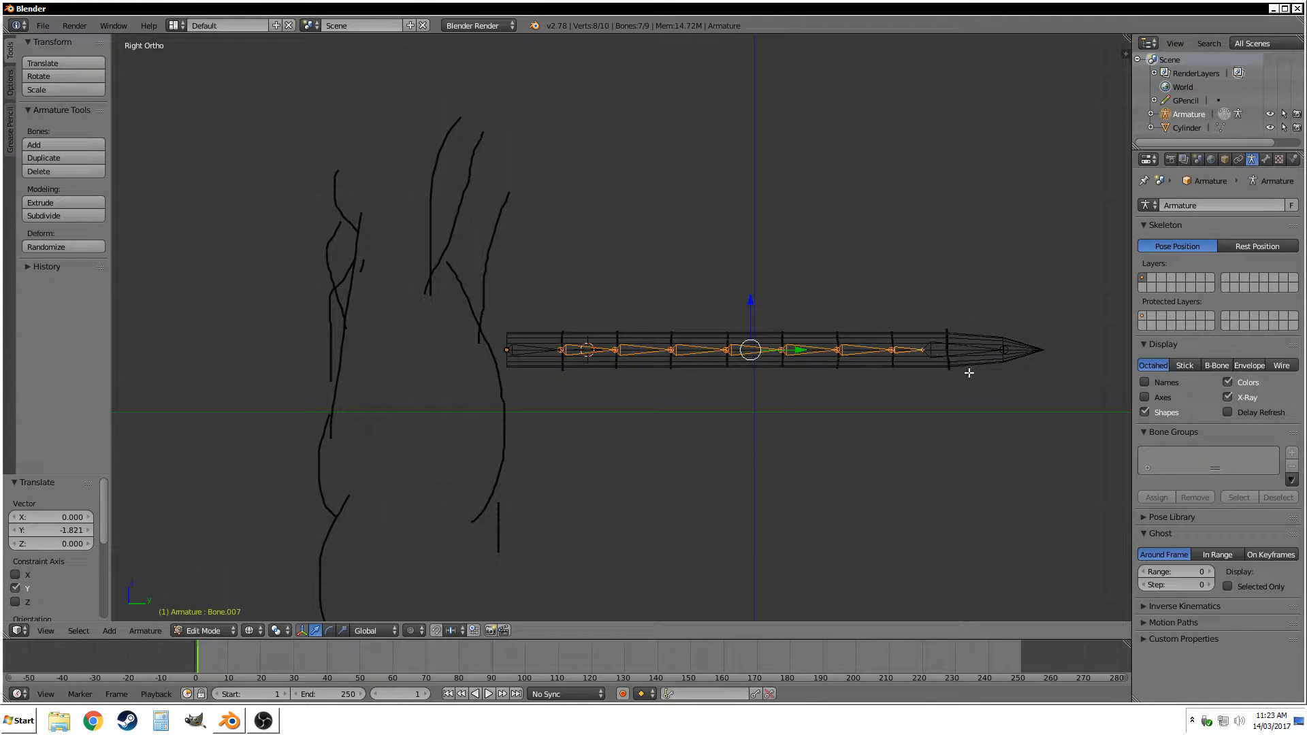
# Move the base joint of the last bone 0.790 units along Y to the taper's first ring, and return to Object Mode.
pyautogui.rightClick(923, 350)
pyautogui.press('g')
pyautogui.press('y')
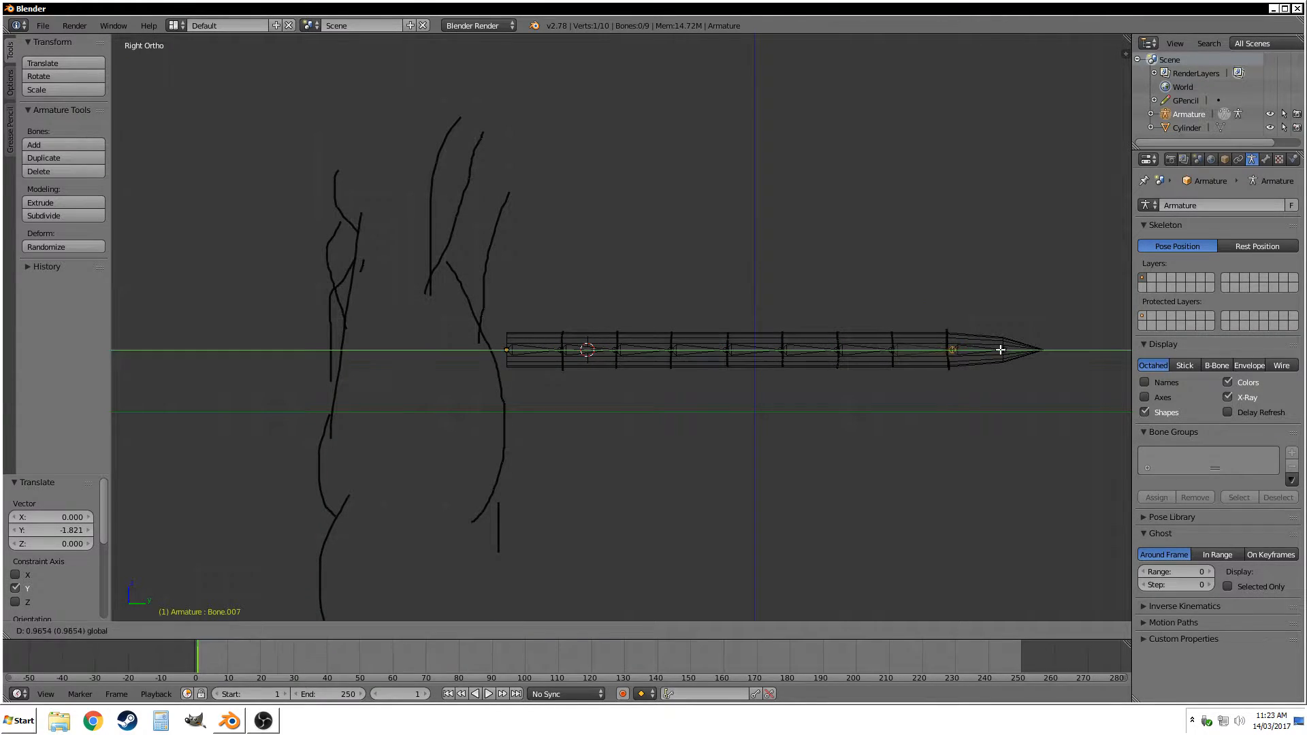
pyautogui.click(994, 349)
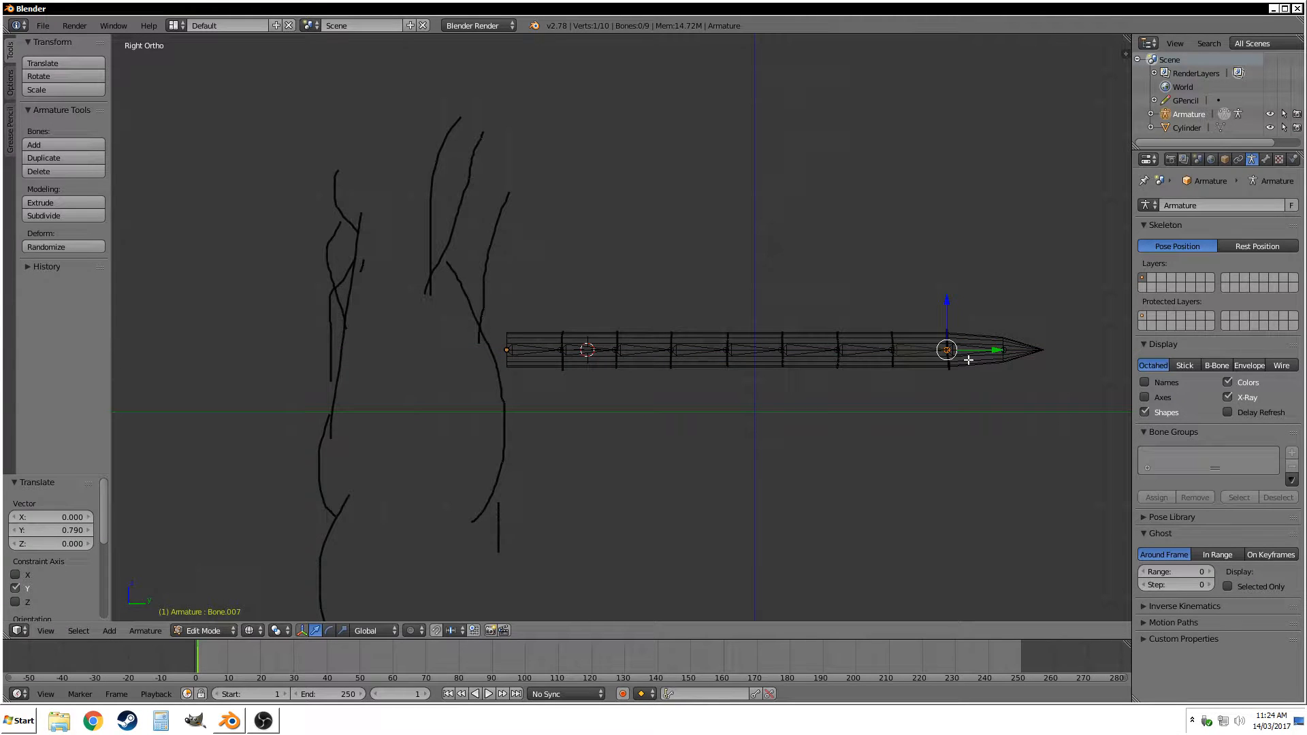
pyautogui.press('Tab')
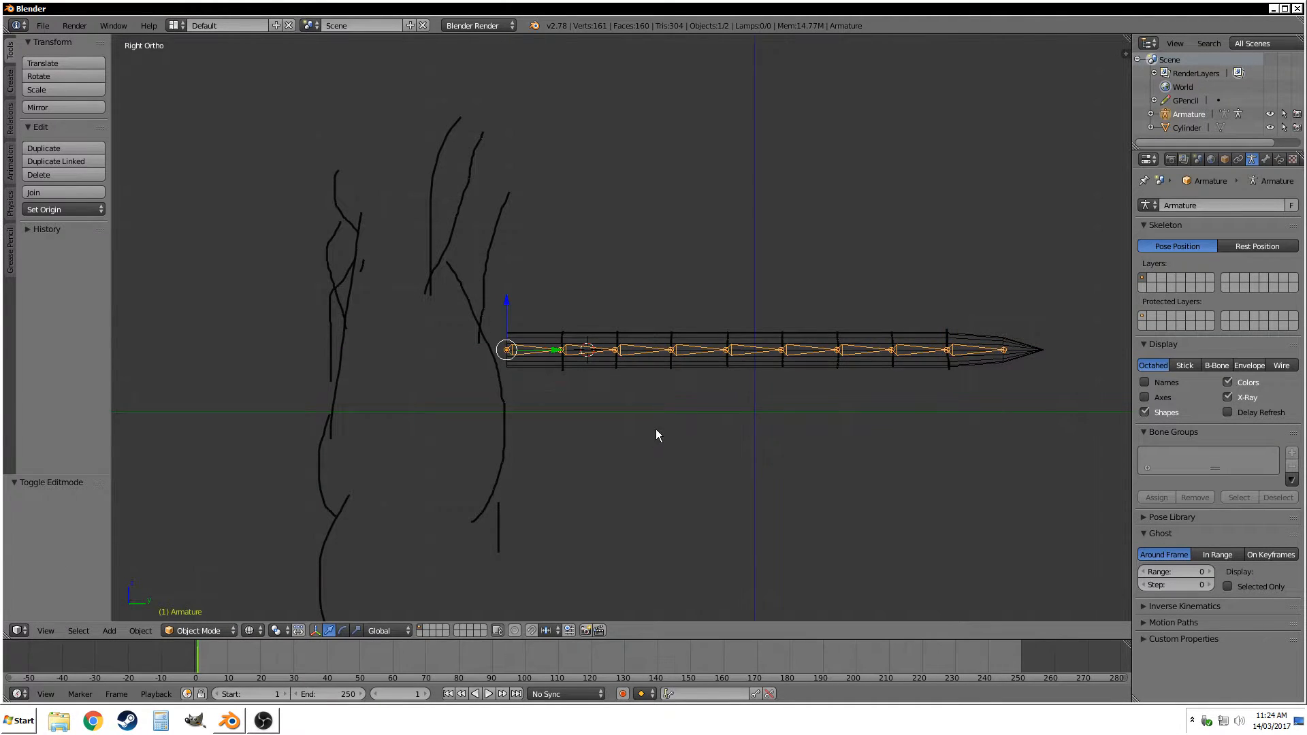
# Display the scene in solid shading and apply Shade Smooth to all of the cylinder's faces.
pyautogui.moveTo(656, 429)
pyautogui.mouseDown(button='middle')
pyautogui.moveTo(744, 442)
pyautogui.moveTo(688, 464)
pyautogui.moveTo(644, 449)
pyautogui.mouseUp(button='middle')
pyautogui.scroll(7, 644, 450)
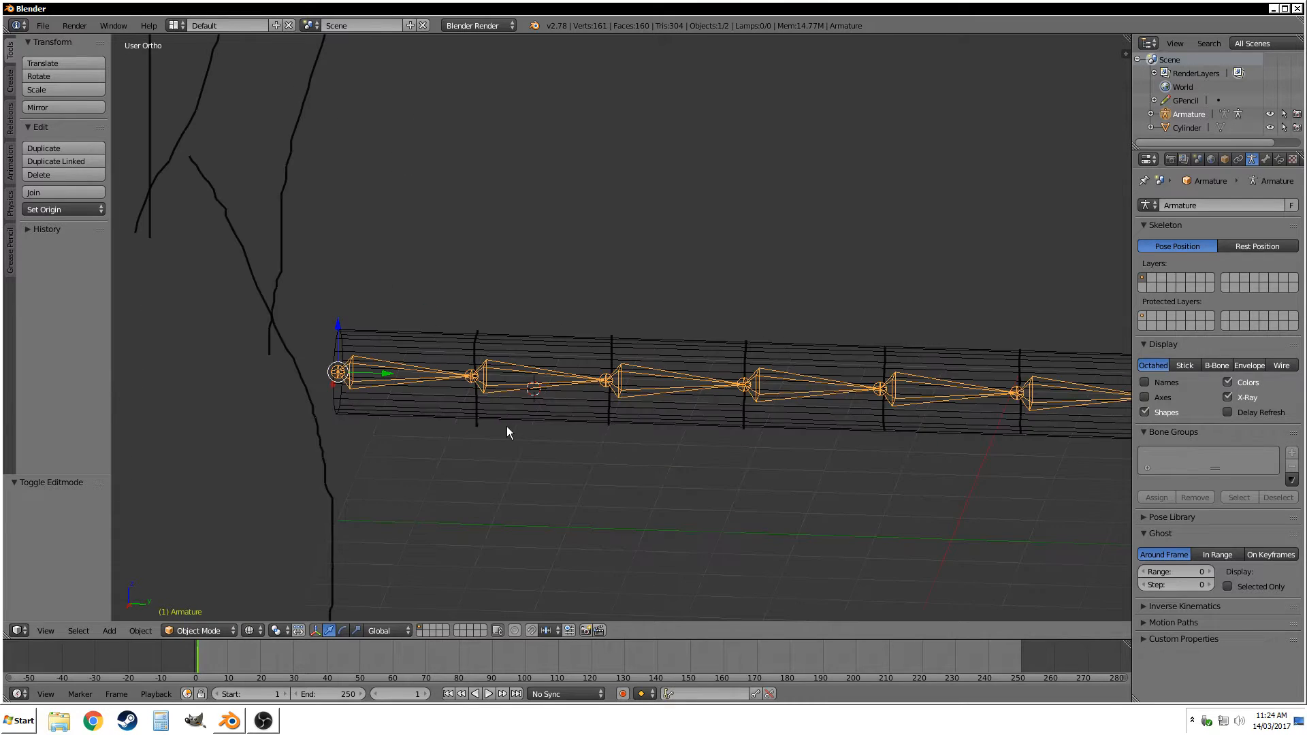
pyautogui.rightClick(508, 419)
pyautogui.moveTo(458, 431)
pyautogui.mouseDown(button='middle')
pyautogui.moveTo(502, 382)
pyautogui.moveTo(534, 400)
pyautogui.moveTo(481, 453)
pyautogui.moveTo(485, 345)
pyautogui.mouseUp(button='middle')
pyautogui.press('z')
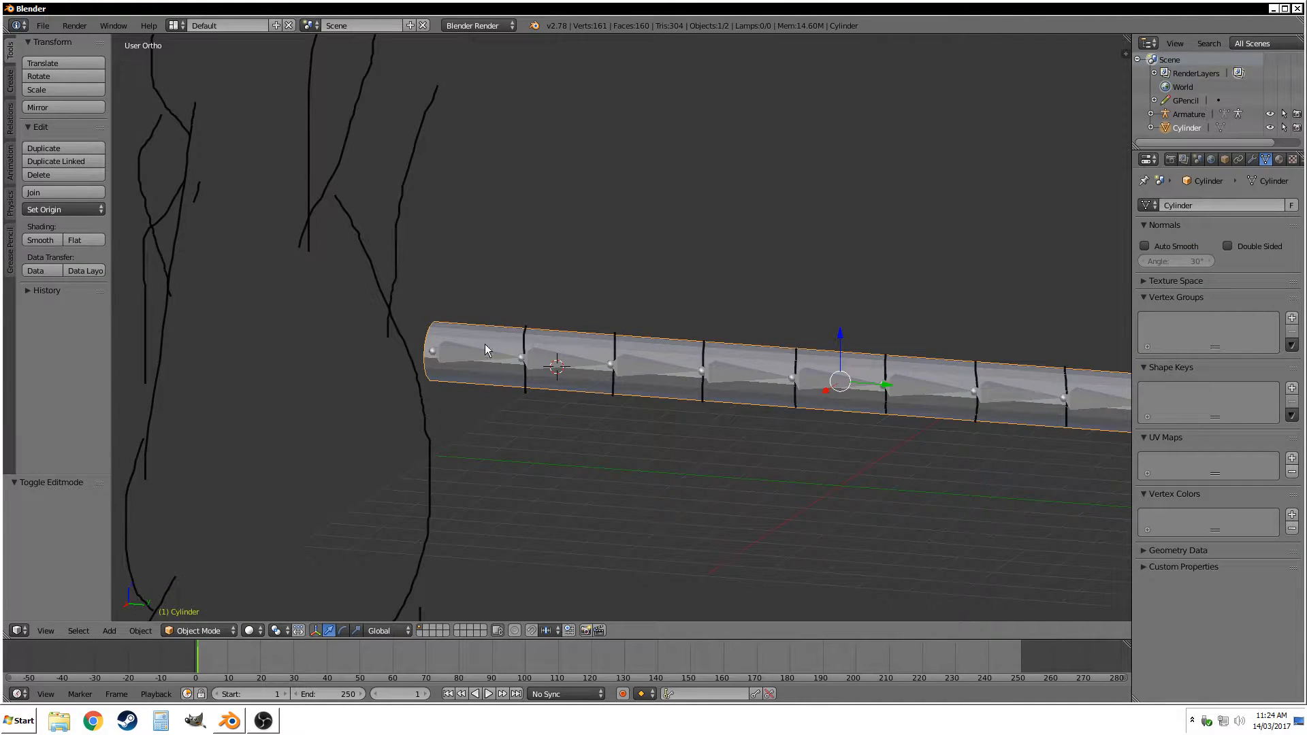
pyautogui.press('Tab')
pyautogui.press('a')
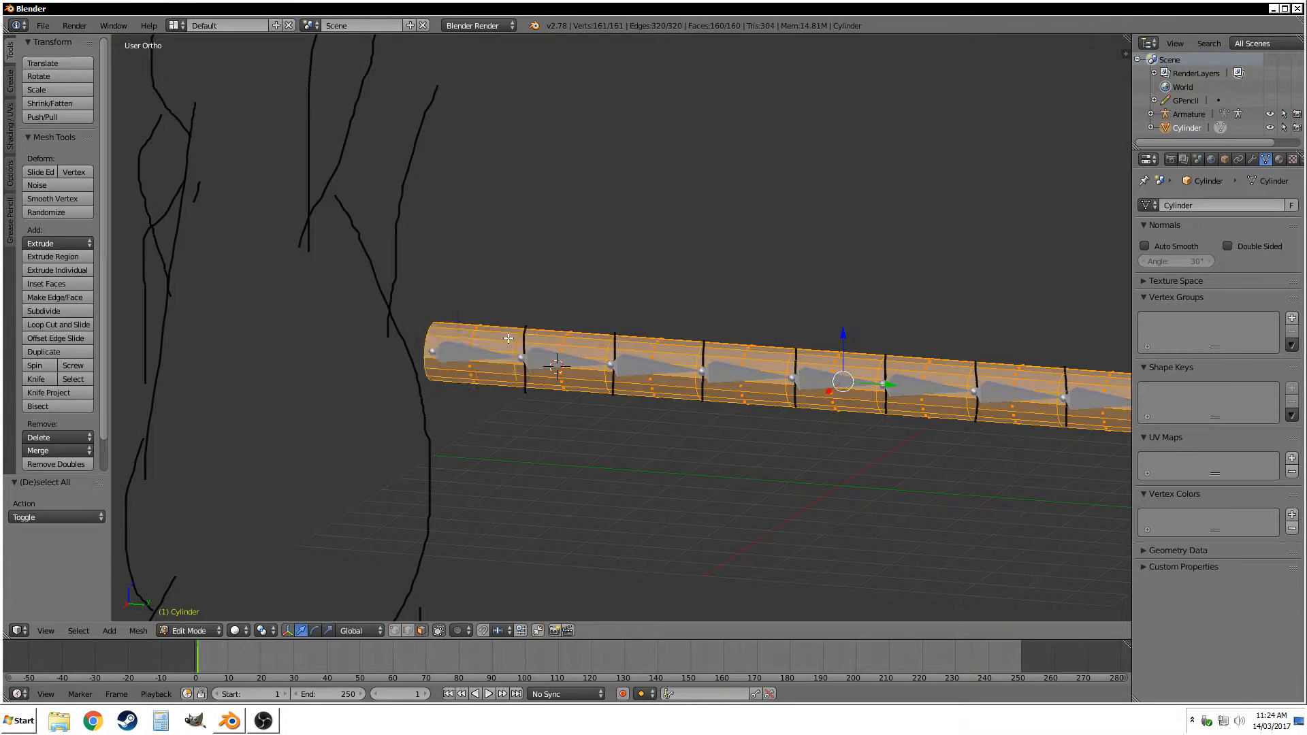
pyautogui.press('w')
pyautogui.click(492, 548)
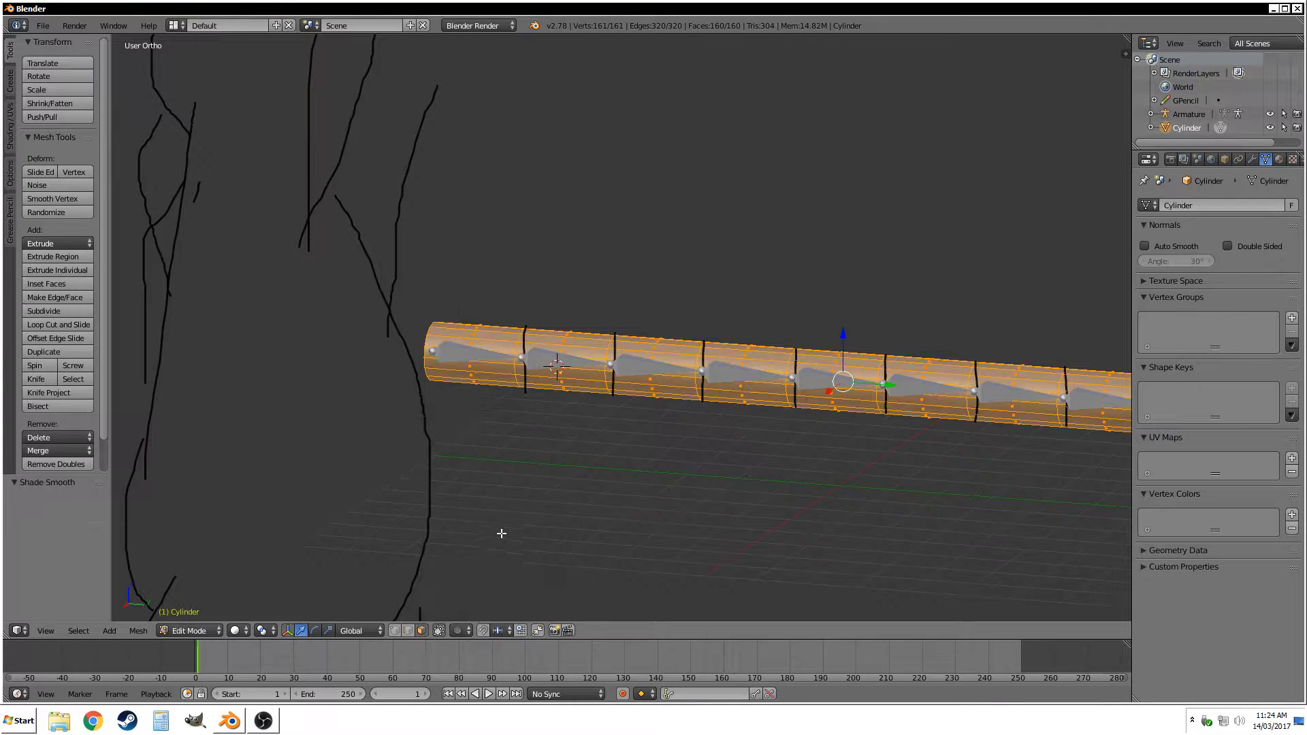
pyautogui.press('Tab')
# Examine how the smooth-shaded cylinder's rings line up with the bone joints and marker strokes near the open end.
pyautogui.moveTo(506, 510); pyautogui.dragTo(504, 390, button='middle')
pyautogui.scroll(3, 503, 390)
pyautogui.rightClick(491, 390)
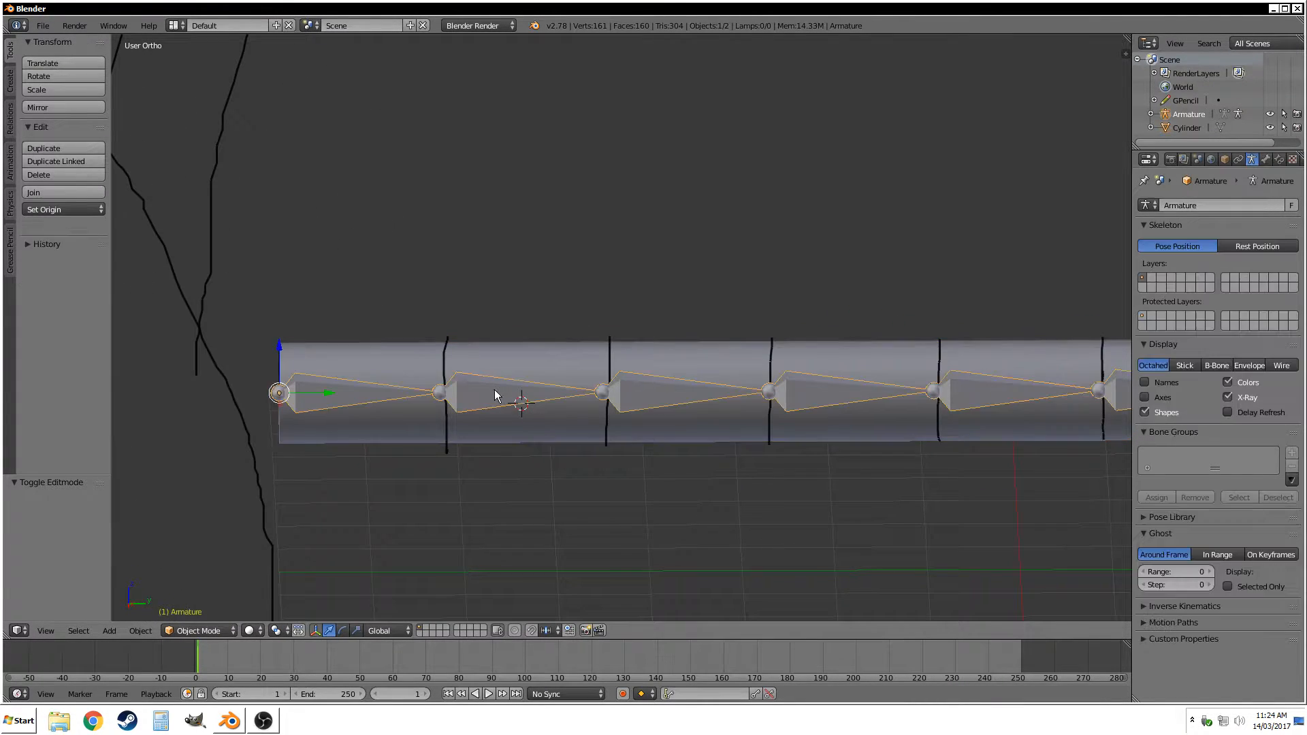
pyautogui.press('Tab')
pyautogui.press('Tab')
pyautogui.rightClick(398, 350)
pyautogui.press('Tab')
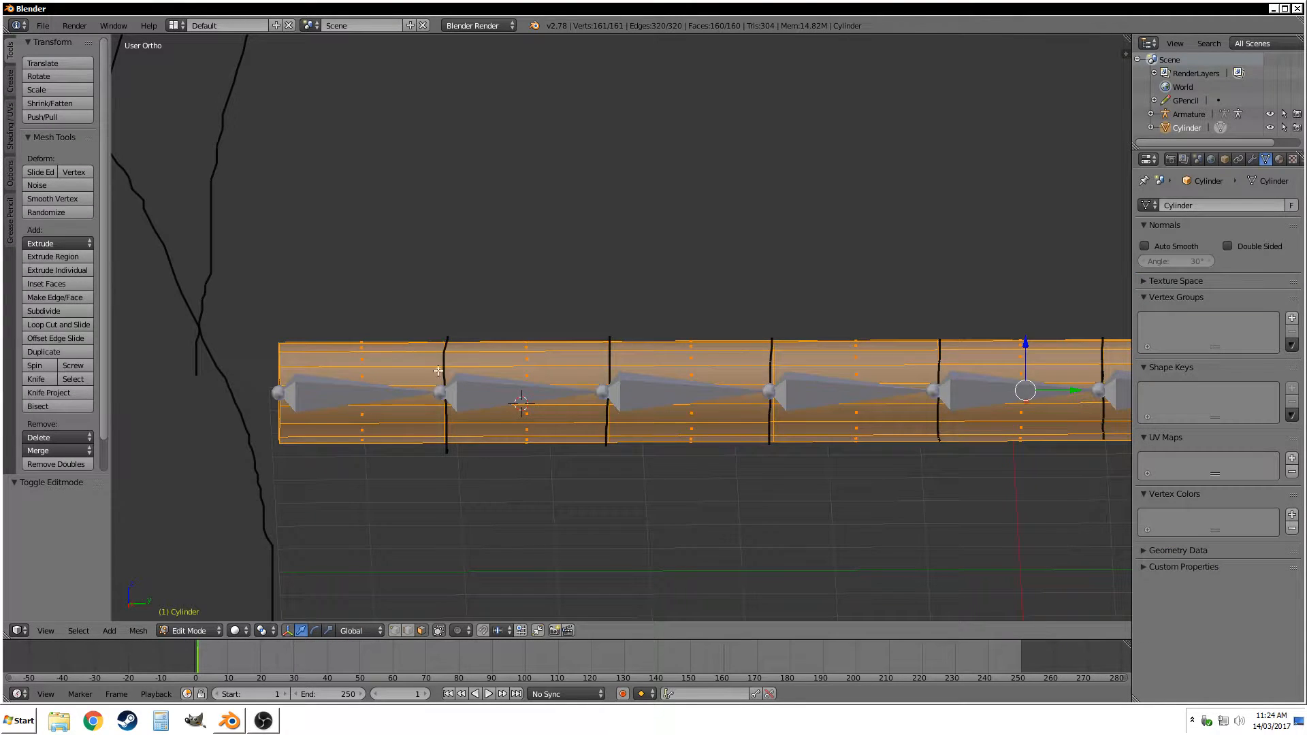
pyautogui.scroll(2, 453, 392)
pyautogui.scroll(-2, 477, 395)
pyautogui.moveTo(482, 397); pyautogui.dragTo(484, 452, button='middle')
pyautogui.moveTo(445, 308)
pyautogui.mouseDown(button='middle')
pyautogui.moveTo(493, 331)
pyautogui.moveTo(508, 207)
pyautogui.moveTo(490, 244)
pyautogui.mouseUp(button='middle')
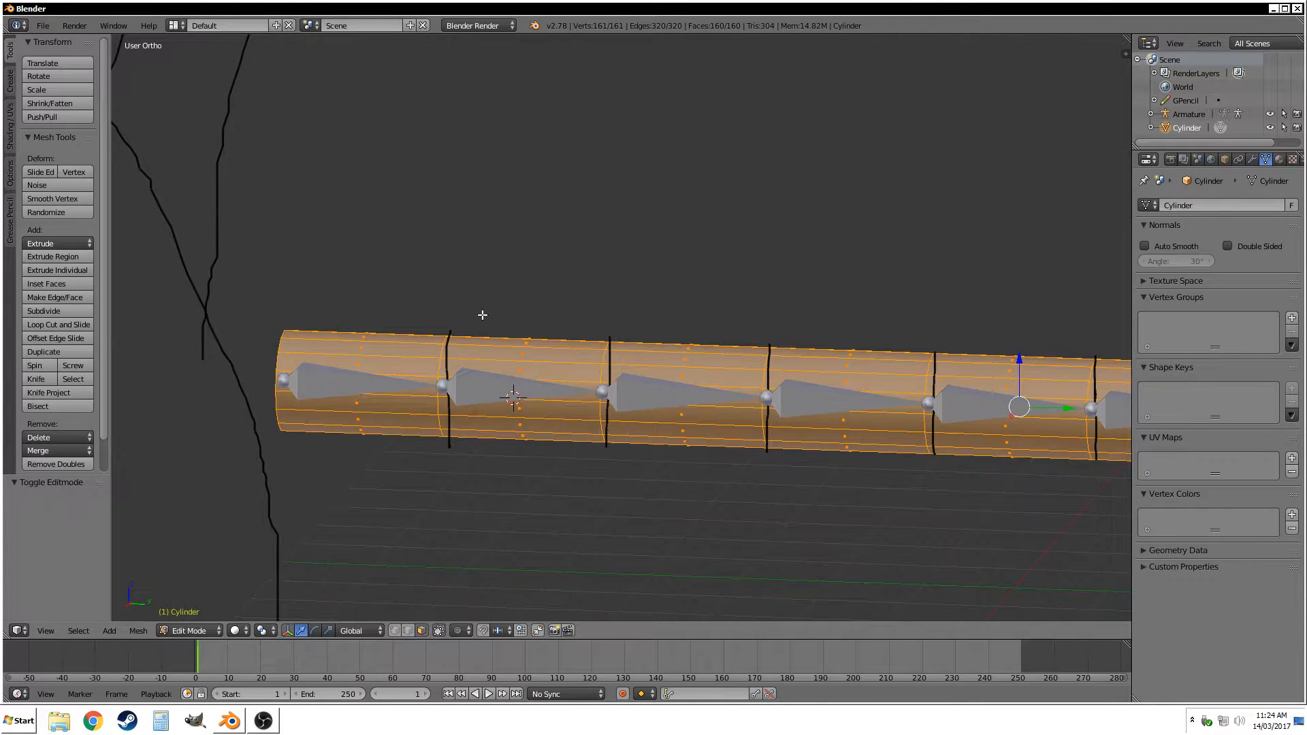
pyautogui.moveTo(483, 316)
pyautogui.mouseDown(button='middle')
pyautogui.moveTo(504, 309)
pyautogui.moveTo(487, 328)
pyautogui.mouseUp(button='middle')
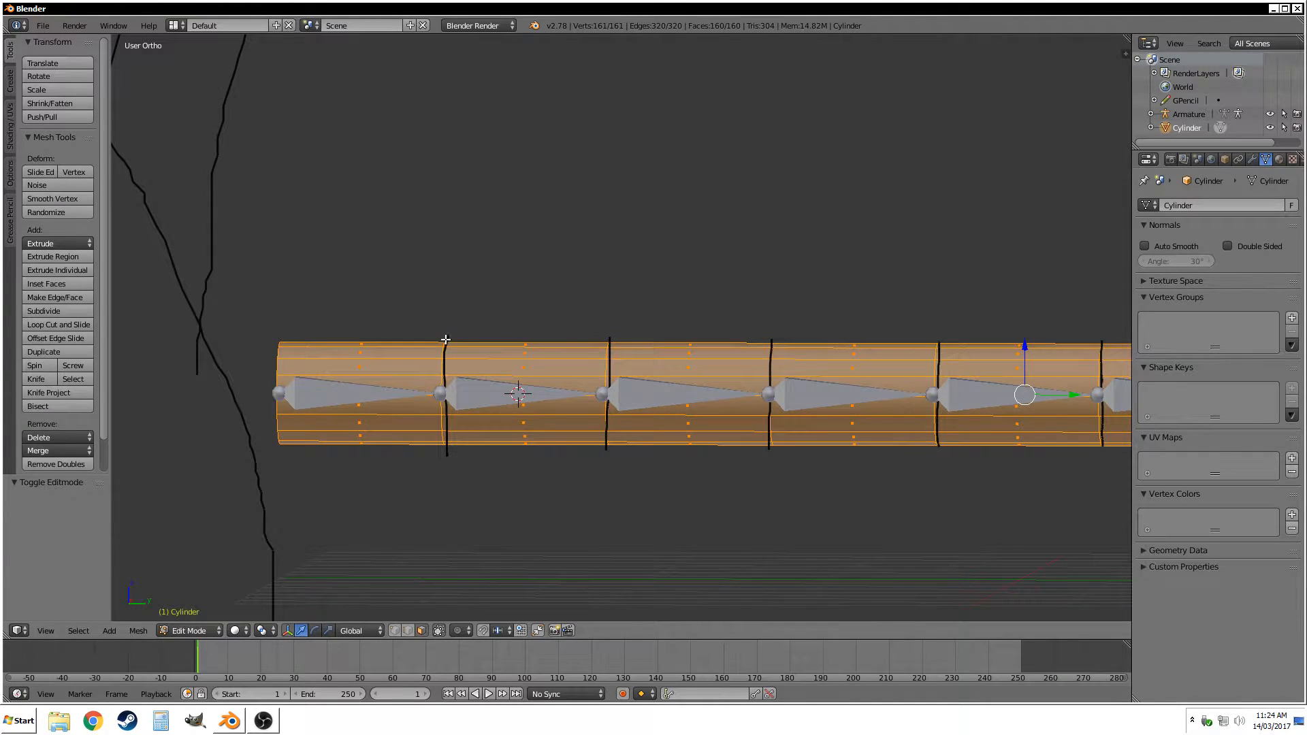
# Sketch a diagonal guide stroke rising from the top of the ring at the second bone's base, and leave Edit Mode.
pyautogui.moveTo(446, 339); pyautogui.dragTo(590, 241)
pyautogui.press('Tab')
# Put the armature in Pose Mode and rotate the second bone by -38.407° so the chain bends upward.
pyautogui.rightClick(506, 397)
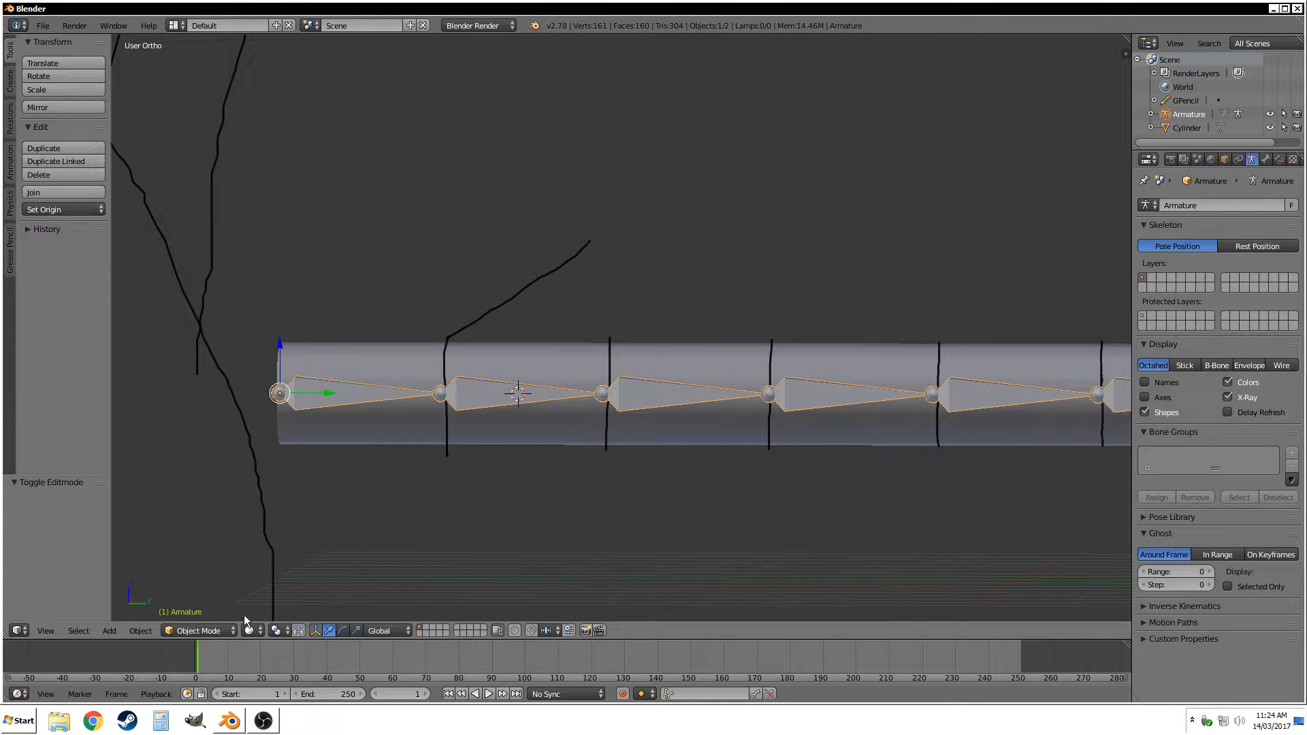
pyautogui.click(226, 631)
pyautogui.click(223, 588)
pyautogui.rightClick(477, 398)
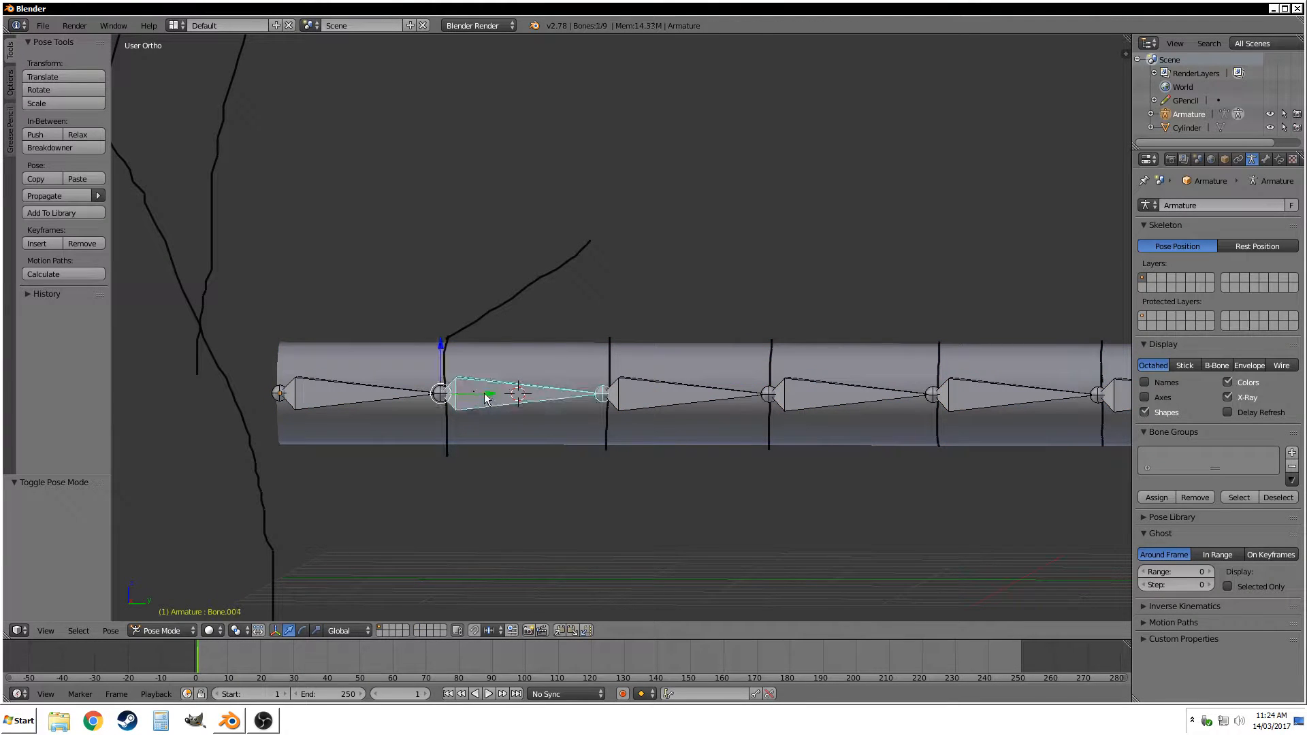
pyautogui.press('r')
pyautogui.click(551, 327)
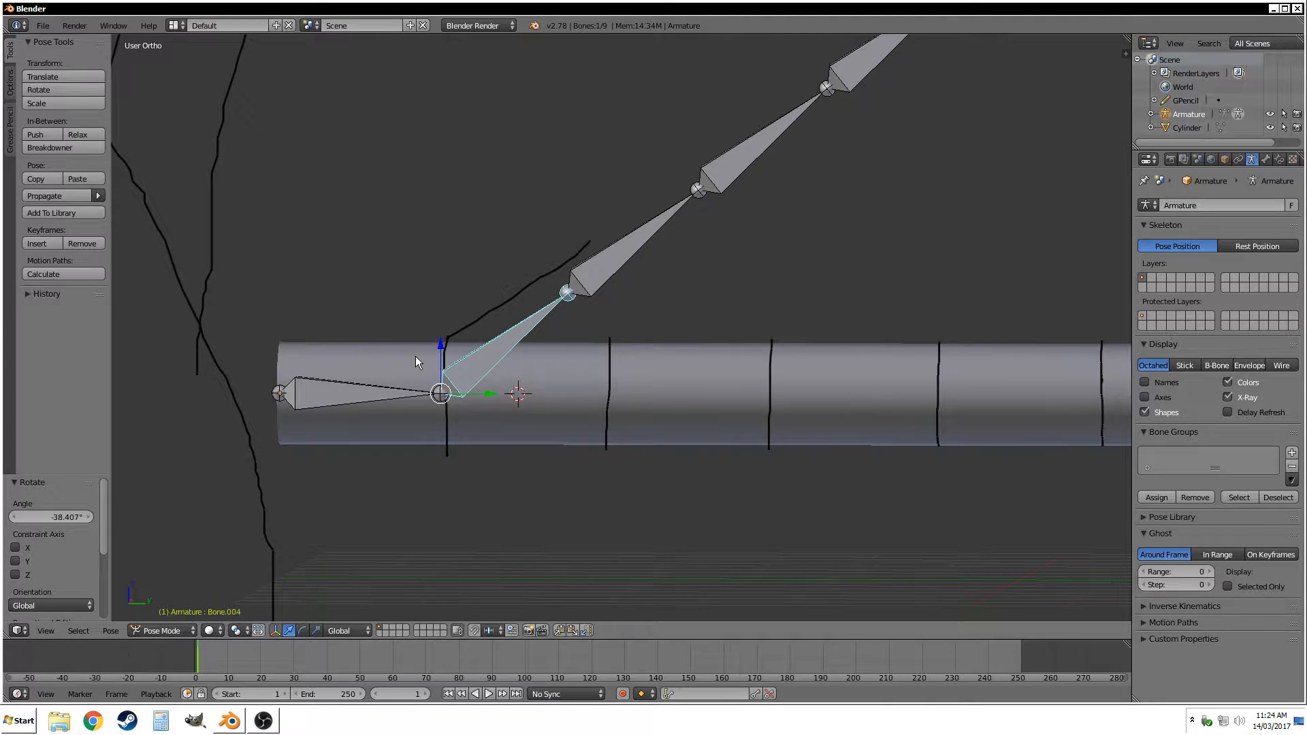
# Sketch curved guide strokes above the joint between the first and second bones to illustrate how the surface should bend.
pyautogui.scroll(-4, 486, 358)
pyautogui.scroll(4, 482, 368)
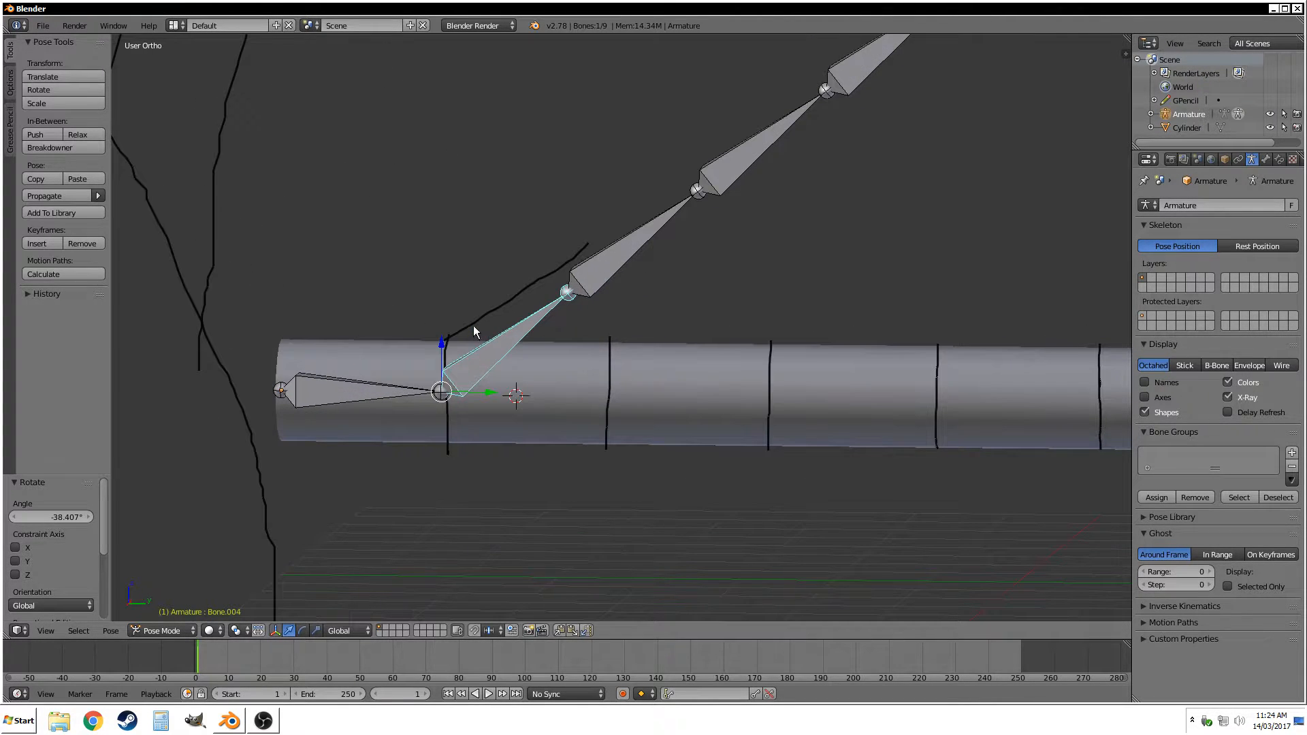
pyautogui.keyDown('shift'); pyautogui.moveTo(471, 337); pyautogui.dragTo(554, 341, button='middle'); pyautogui.keyUp('shift')
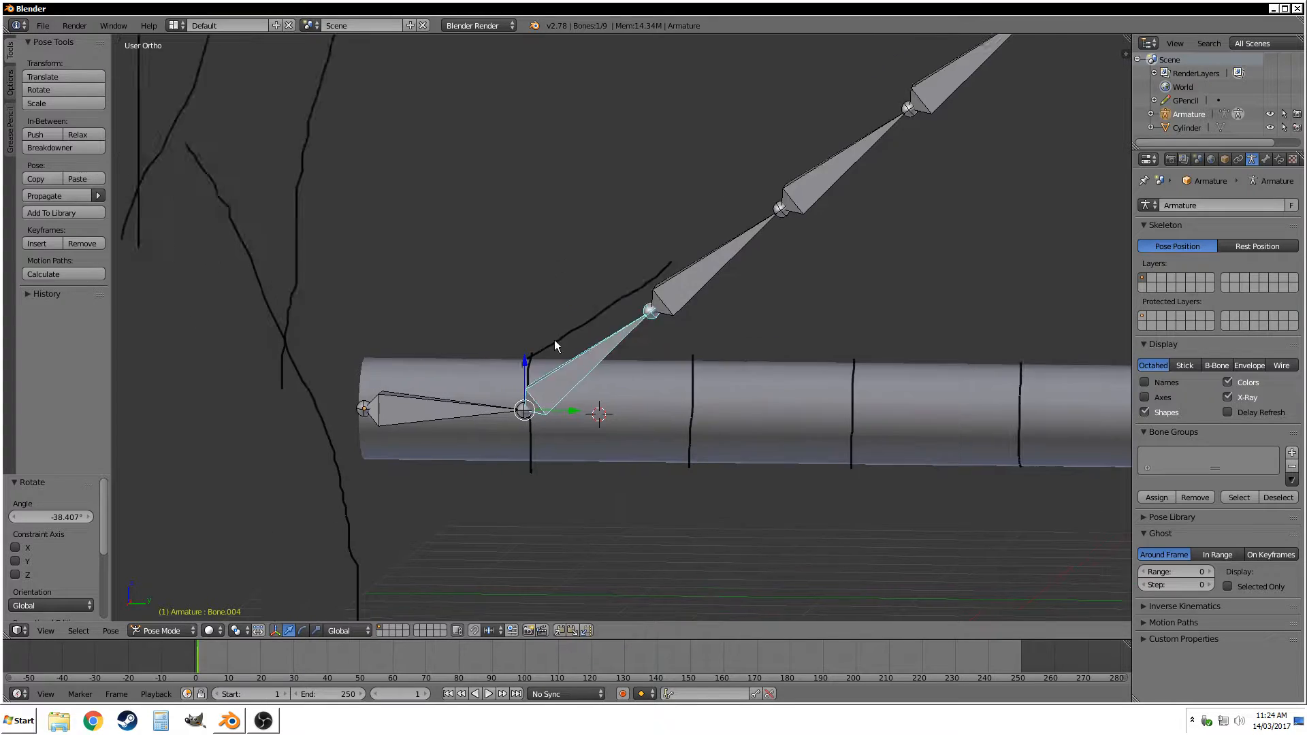
pyautogui.scroll(3, 631, 365)
pyautogui.moveTo(624, 393); pyautogui.dragTo(622, 376, button='middle')
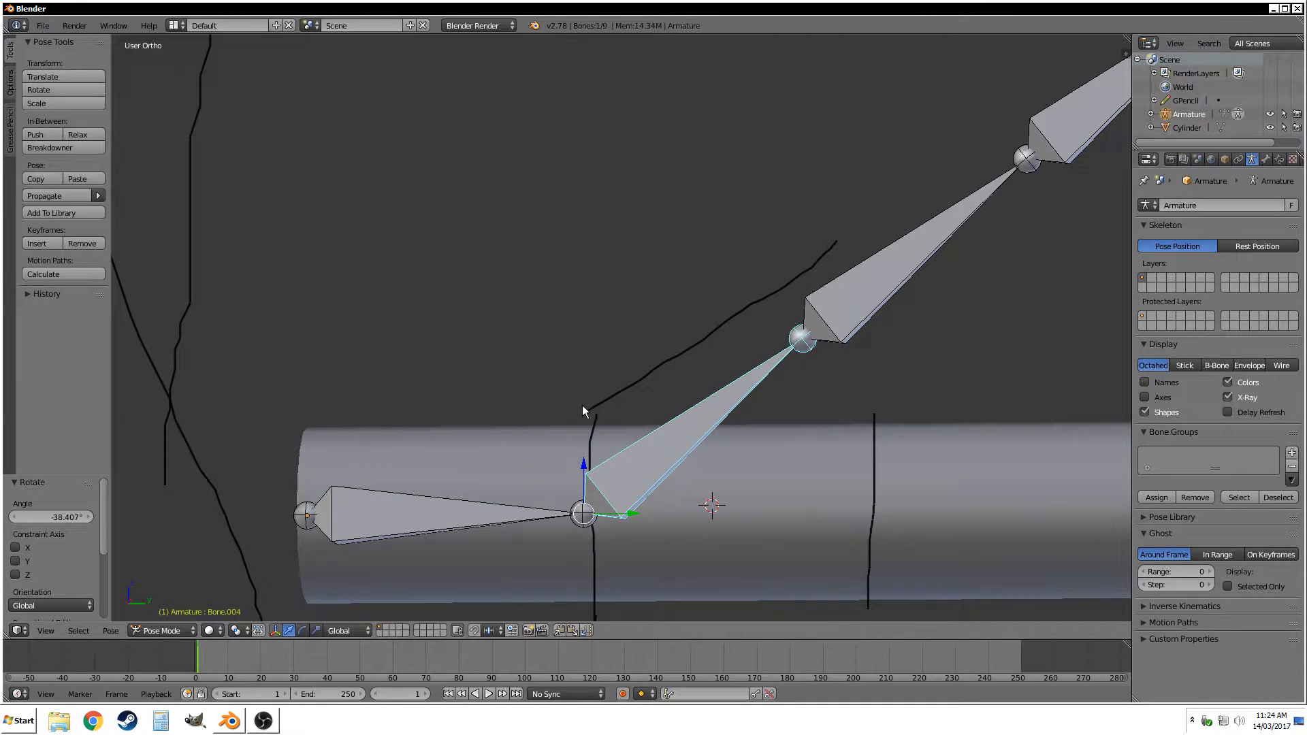
pyautogui.moveTo(587, 411)
pyautogui.mouseDown()
pyautogui.moveTo(623, 393)
pyautogui.moveTo(637, 335)
pyautogui.moveTo(565, 411)
pyautogui.moveTo(659, 333)
pyautogui.mouseUp()
# Clear the second bone's pose rotation.
pyautogui.moveTo(557, 390)
pyautogui.mouseDown(button='middle')
pyautogui.moveTo(642, 353)
pyautogui.moveTo(597, 420)
pyautogui.moveTo(457, 393)
pyautogui.moveTo(231, 392)
pyautogui.moveTo(873, 395)
pyautogui.moveTo(700, 402)
pyautogui.moveTo(681, 378)
pyautogui.moveTo(686, 344)
pyautogui.moveTo(726, 342)
pyautogui.moveTo(666, 378)
pyautogui.moveTo(708, 344)
pyautogui.moveTo(695, 381)
pyautogui.moveTo(706, 442)
pyautogui.moveTo(640, 392)
pyautogui.moveTo(569, 376)
pyautogui.moveTo(593, 355)
pyautogui.mouseUp(button='middle')
pyautogui.scroll(3, 655, 366)
pyautogui.hotkey('alt', 'r')
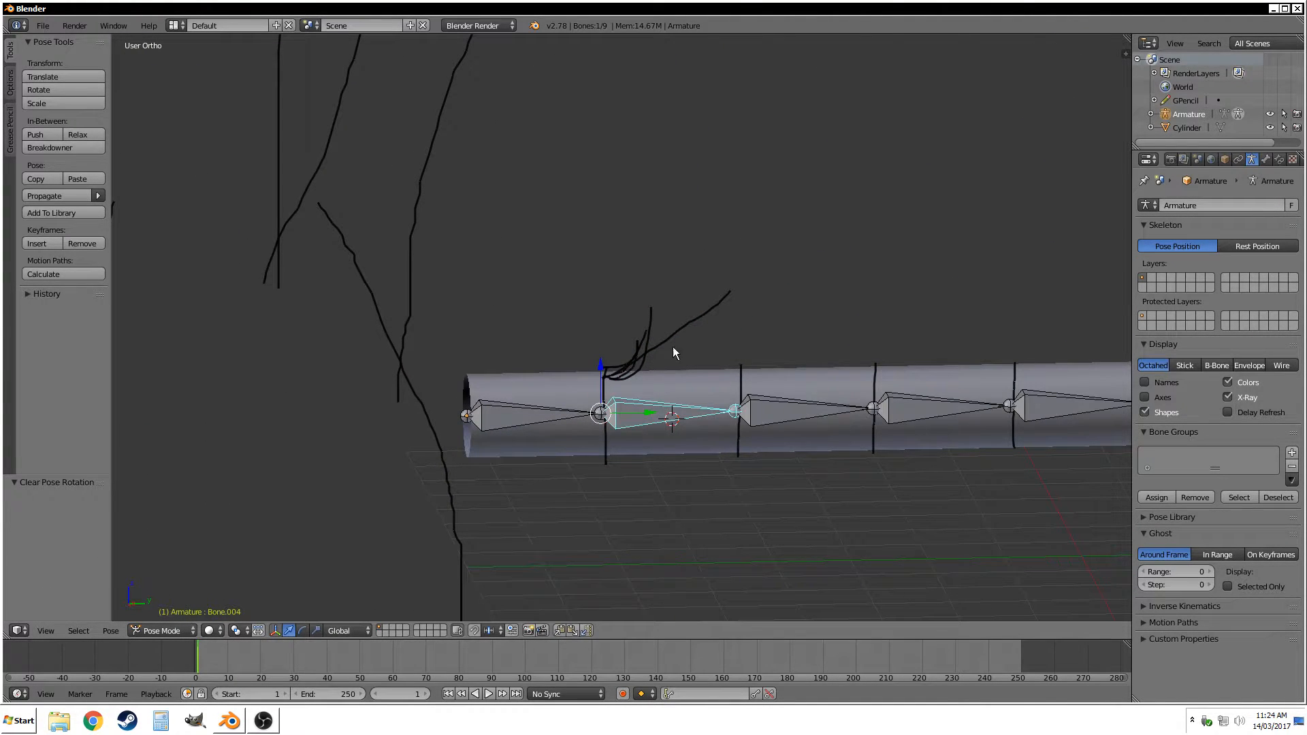
# Edit the cylinder's mesh with nothing selected and cut one edge loop on either side of the ring at the second bone's base.
pyautogui.moveTo(673, 346); pyautogui.dragTo(573, 350, button='middle')
pyautogui.rightClick(674, 362)
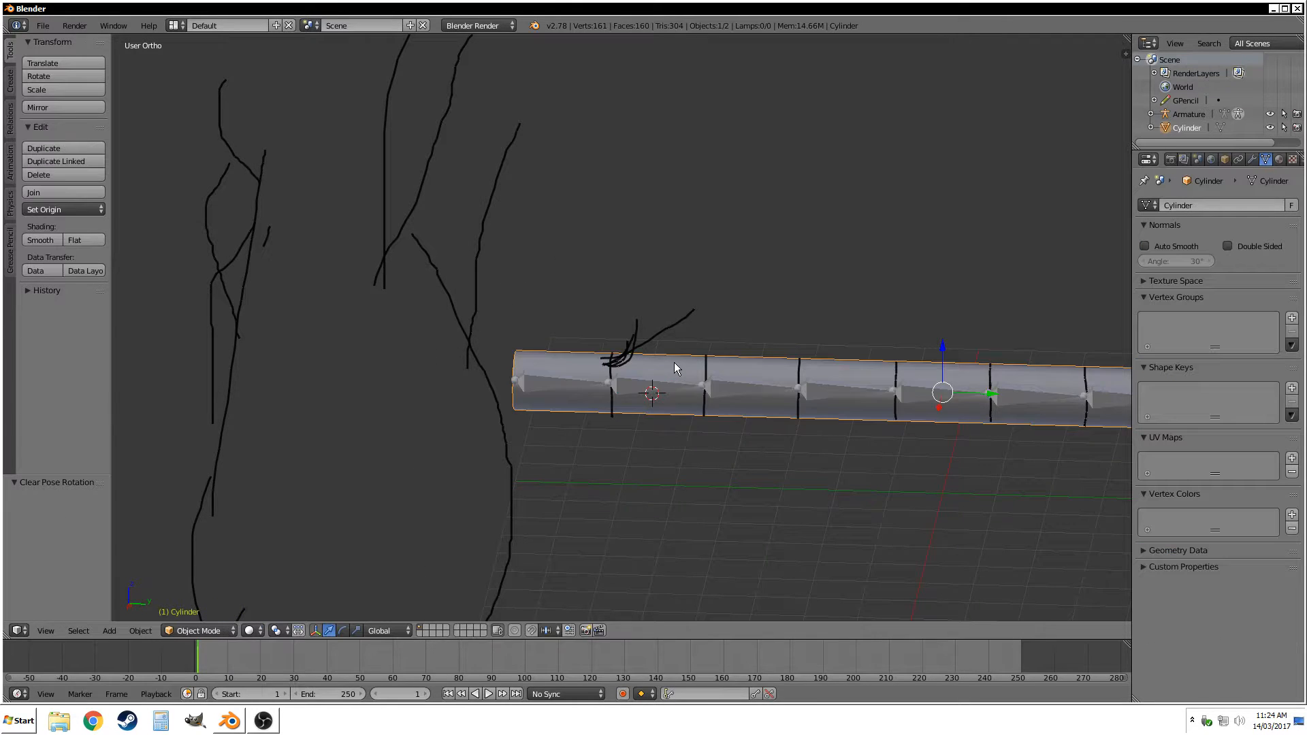
pyautogui.press('Tab')
pyautogui.scroll(5, 623, 386)
pyautogui.press('a')
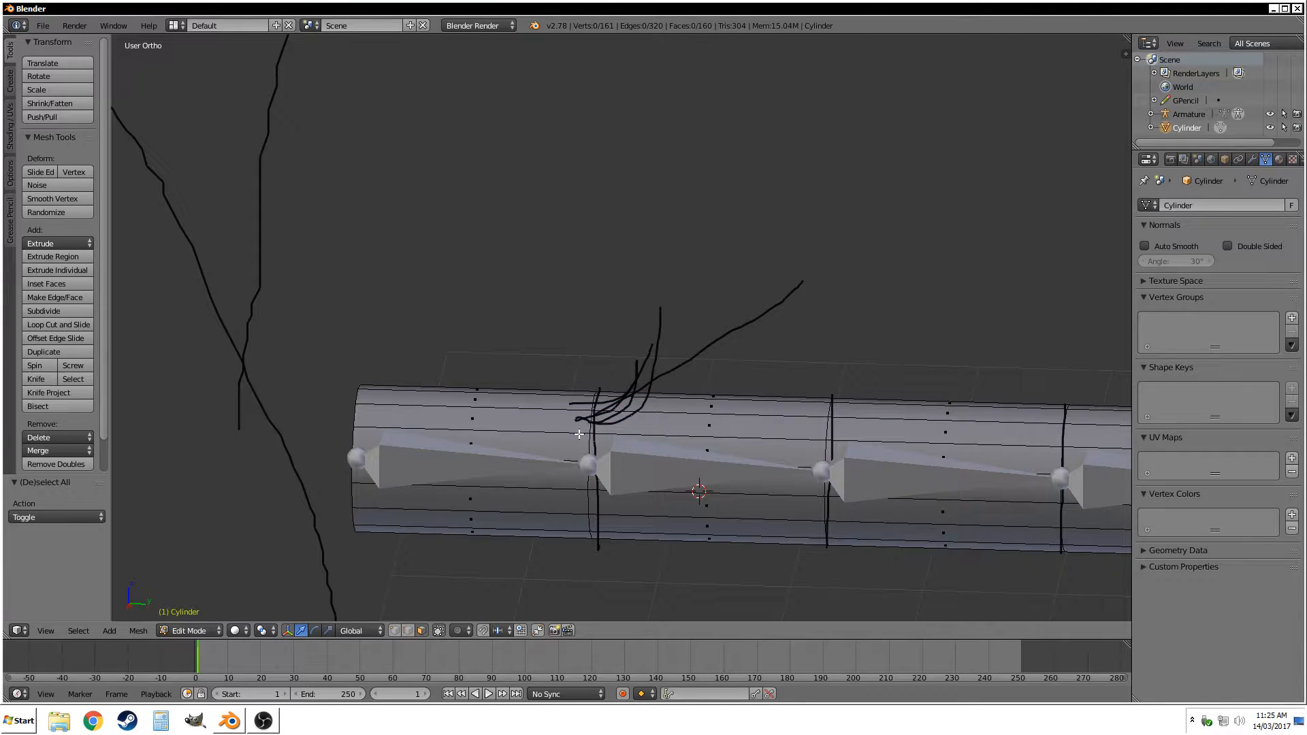
pyautogui.hotkey('ctrl', 'r')
pyautogui.click(545, 429)
pyautogui.rightClick(638, 428)
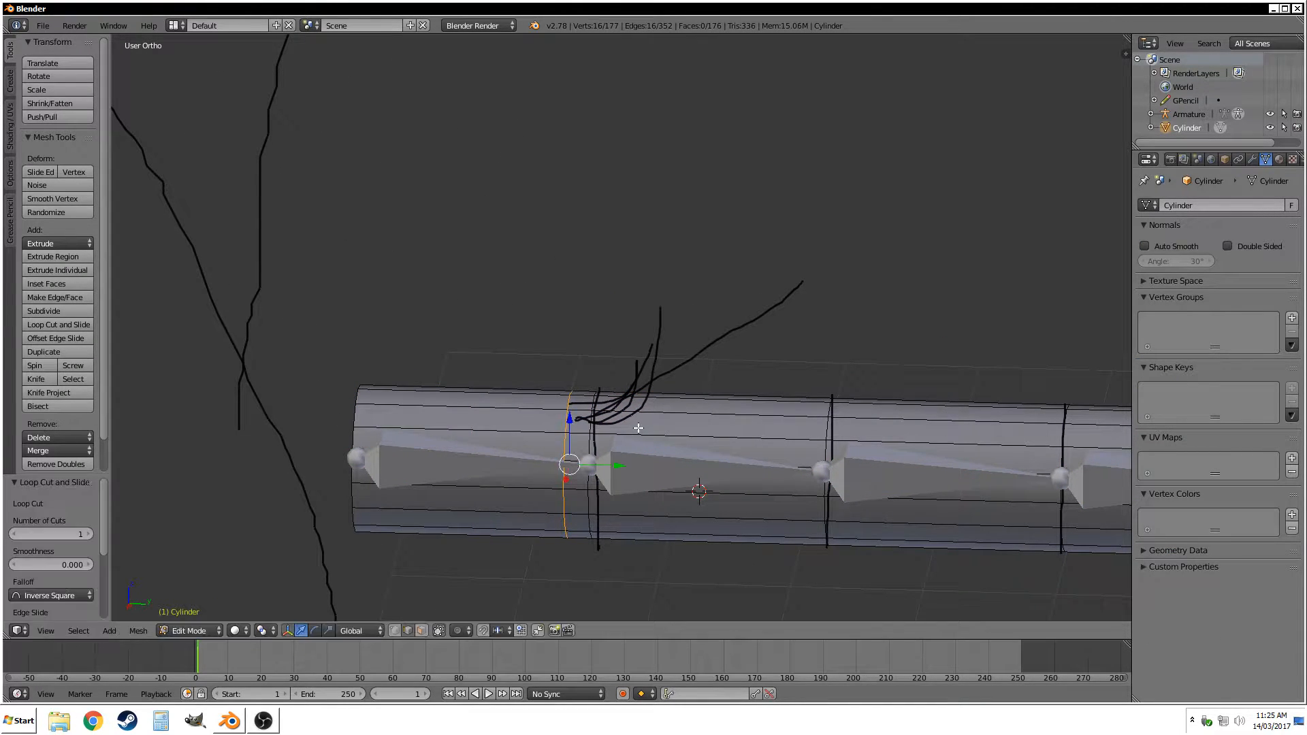
pyautogui.hotkey('ctrl', 'r')
pyautogui.click(666, 441)
pyautogui.click(576, 438)
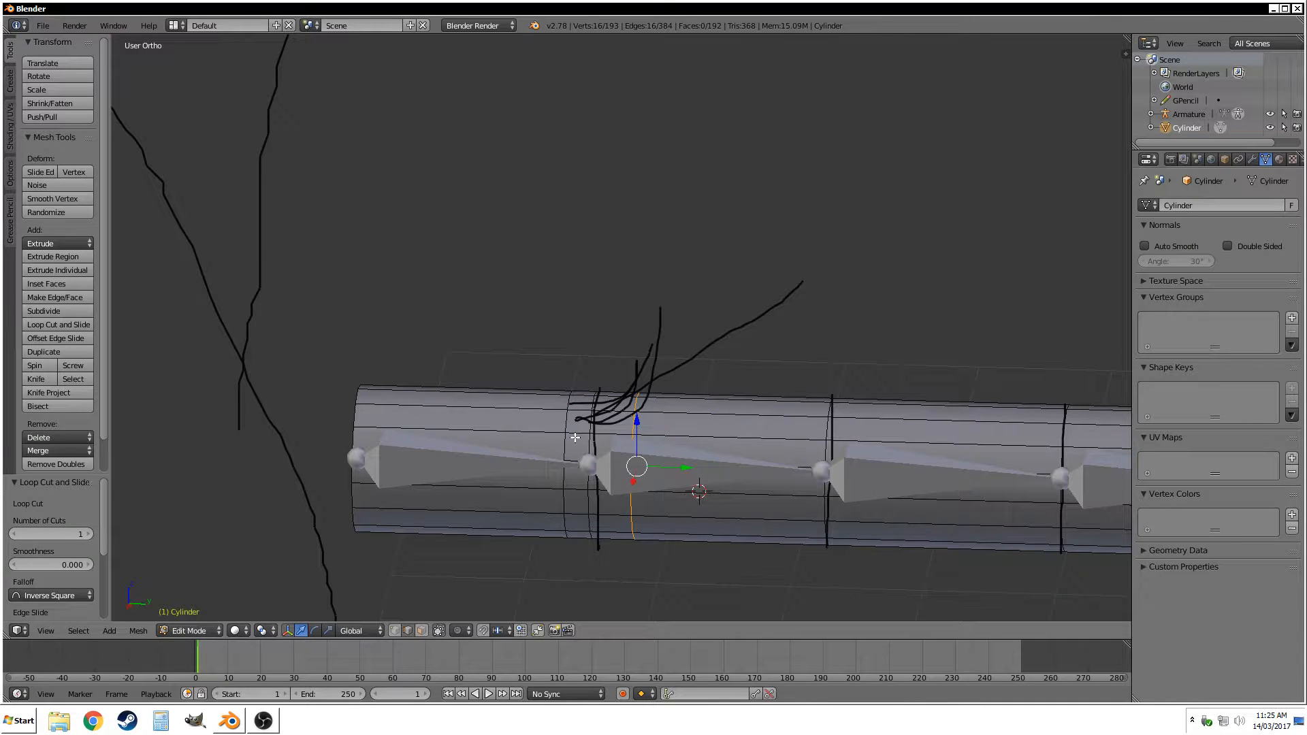
# Edge Slide the loop just before the second bone's base ring by a factor of -0.076, away from the joint.
pyautogui.keyDown('alt'); pyautogui.rightClick(565, 433); pyautogui.keyUp('alt')
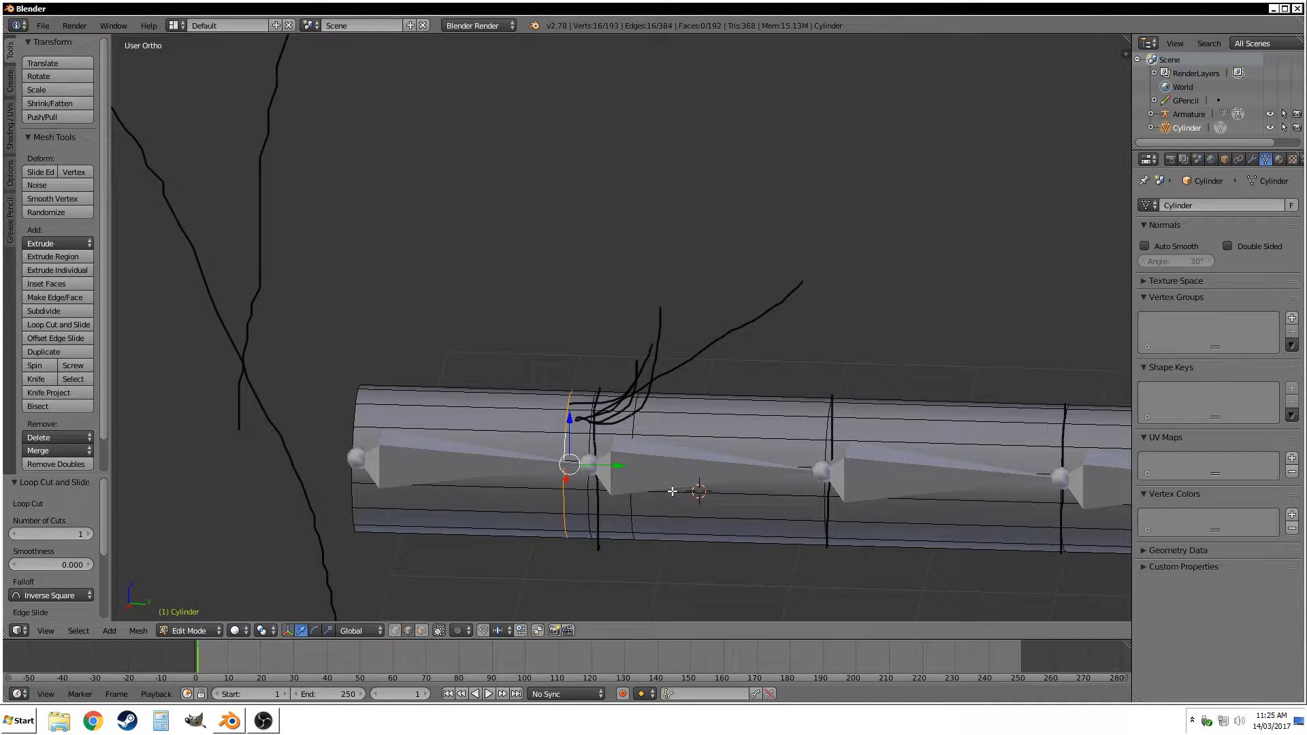
pyautogui.hotkey('ctrl', 'e')
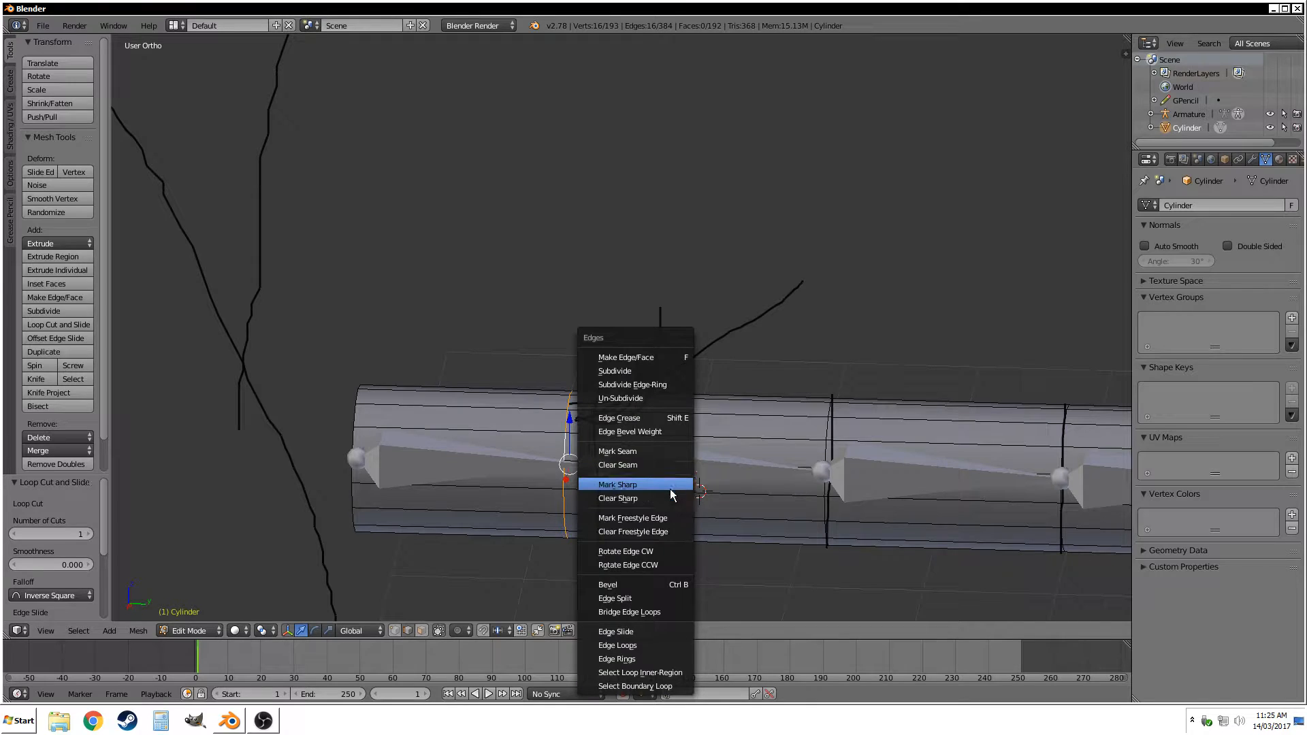
pyautogui.click(625, 631)
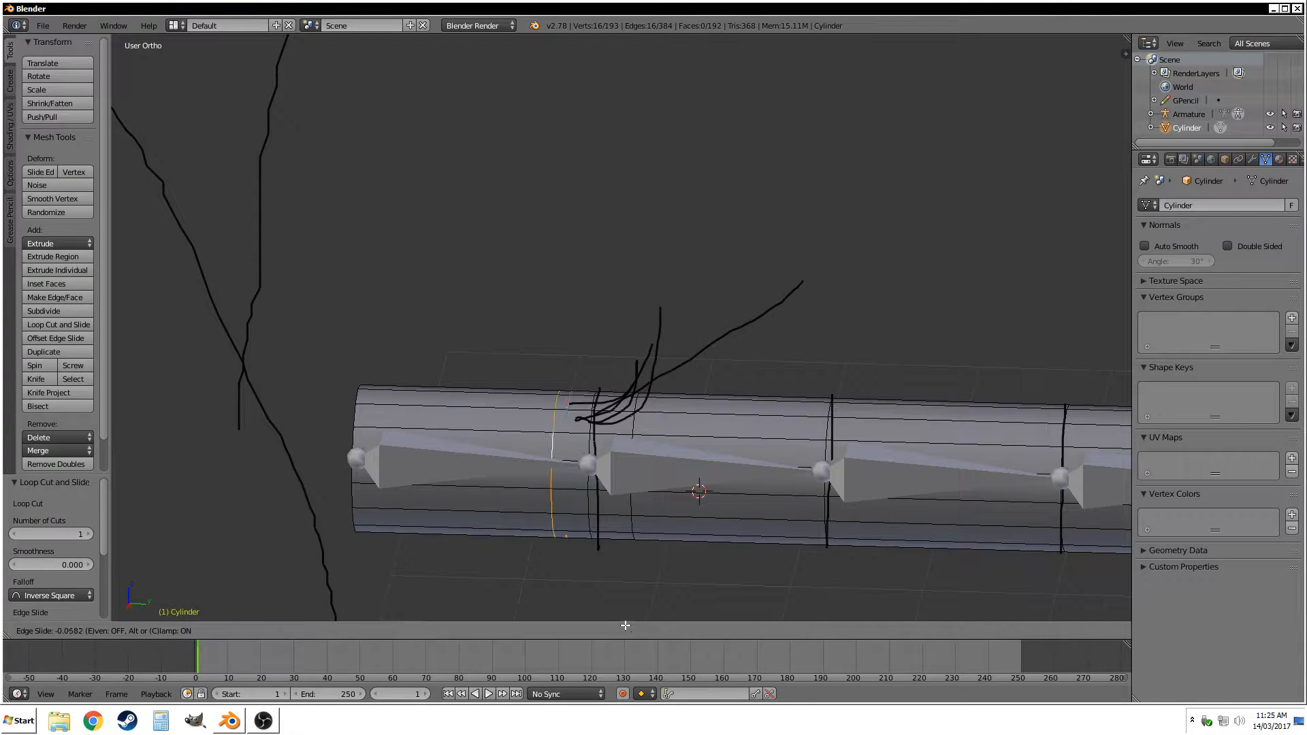
pyautogui.click(624, 624)
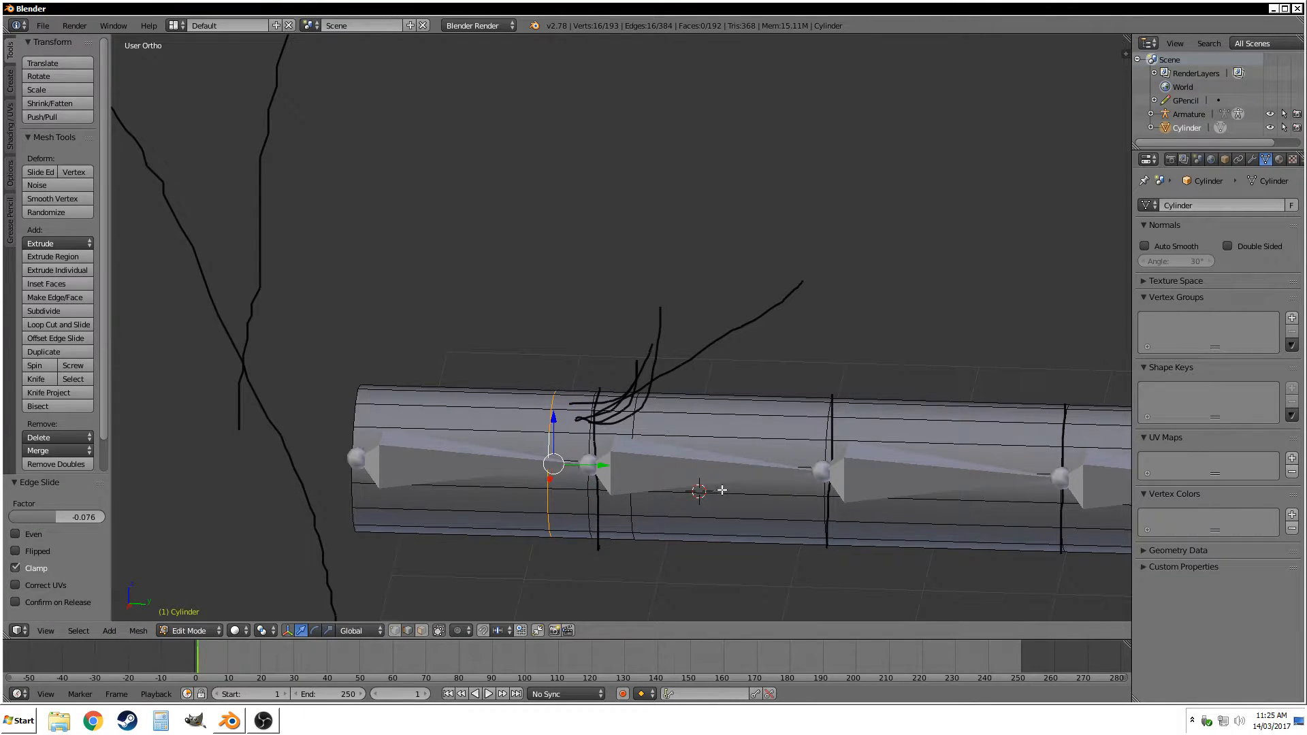
# Cut one edge loop on either side of the third bone's base ring, shifting the loop before it -0.072 along Y.
pyautogui.keyDown('shift'); pyautogui.moveTo(723, 491); pyautogui.dragTo(548, 358, button='middle'); pyautogui.keyUp('shift')
pyautogui.hotkey('ctrl', 'r')
pyautogui.click(607, 348)
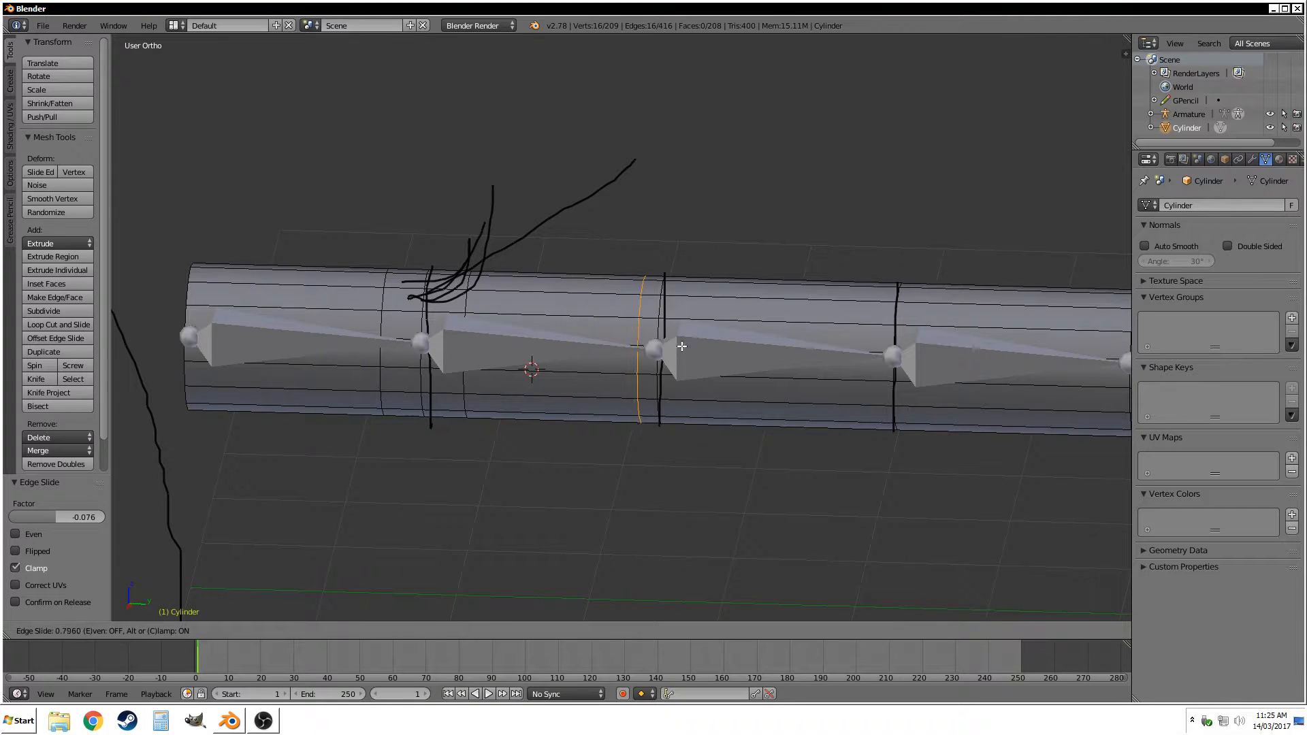
pyautogui.click(675, 349)
pyautogui.hotkey('ctrl', 'r')
pyautogui.click(681, 351)
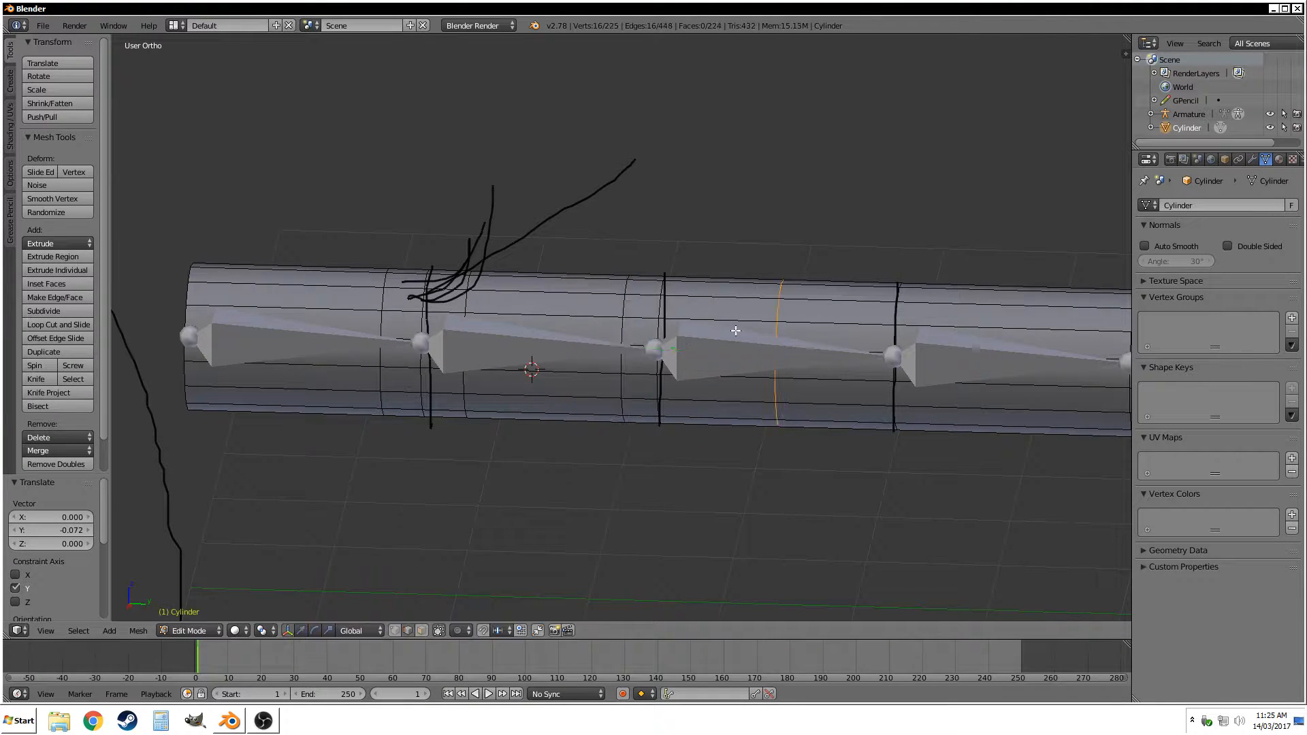
pyautogui.click(661, 340)
# Cut one edge loop on either side of the ring at the fourth bone's base.
pyautogui.keyDown('shift'); pyautogui.moveTo(662, 340); pyautogui.dragTo(422, 326, button='middle'); pyautogui.keyUp('shift')
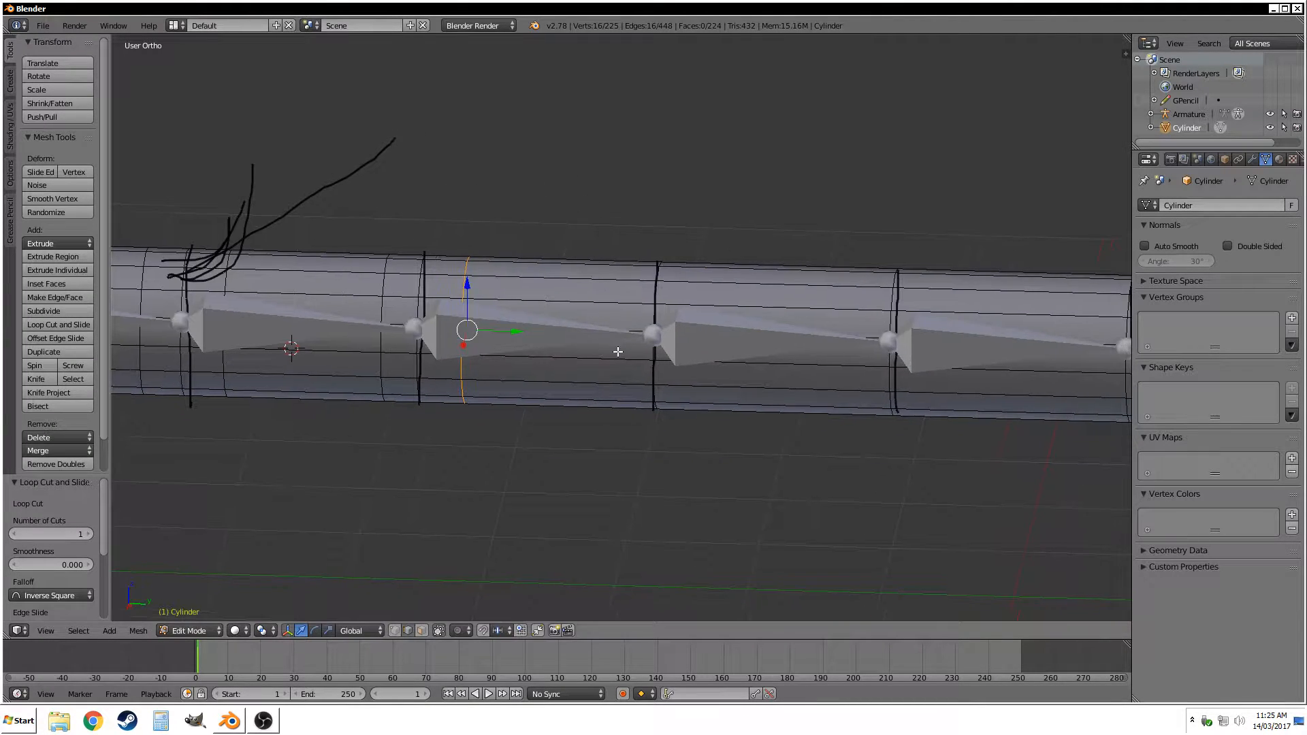
pyautogui.hotkey('ctrl', 'r')
pyautogui.click(620, 352)
pyautogui.click(664, 344)
pyautogui.hotkey('ctrl', 'r')
pyautogui.click(633, 351)
pyautogui.click(698, 359)
# Show the cylinder in wireframe from the right side and move the loop just after the fourth bone's base -0.010 along Y.
pyautogui.scroll(-3, 710, 356)
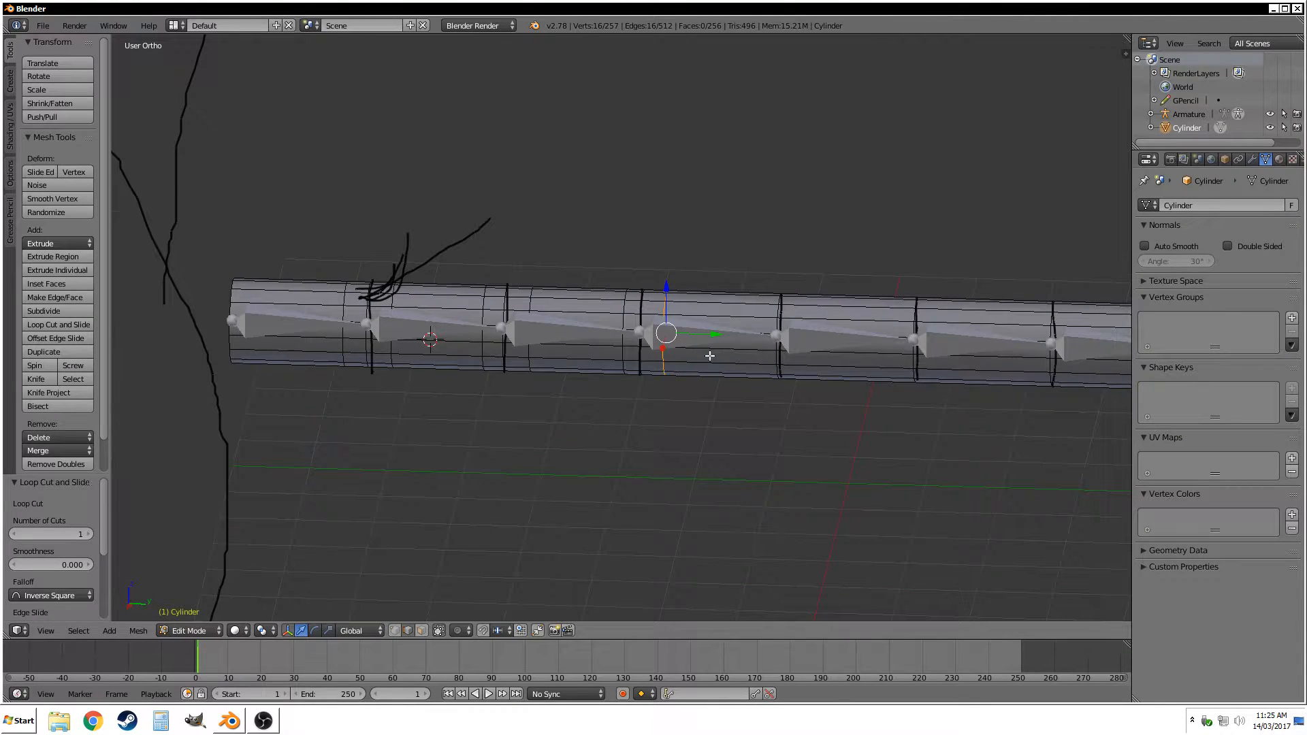
pyautogui.click(47, 629)
pyautogui.click(81, 516)
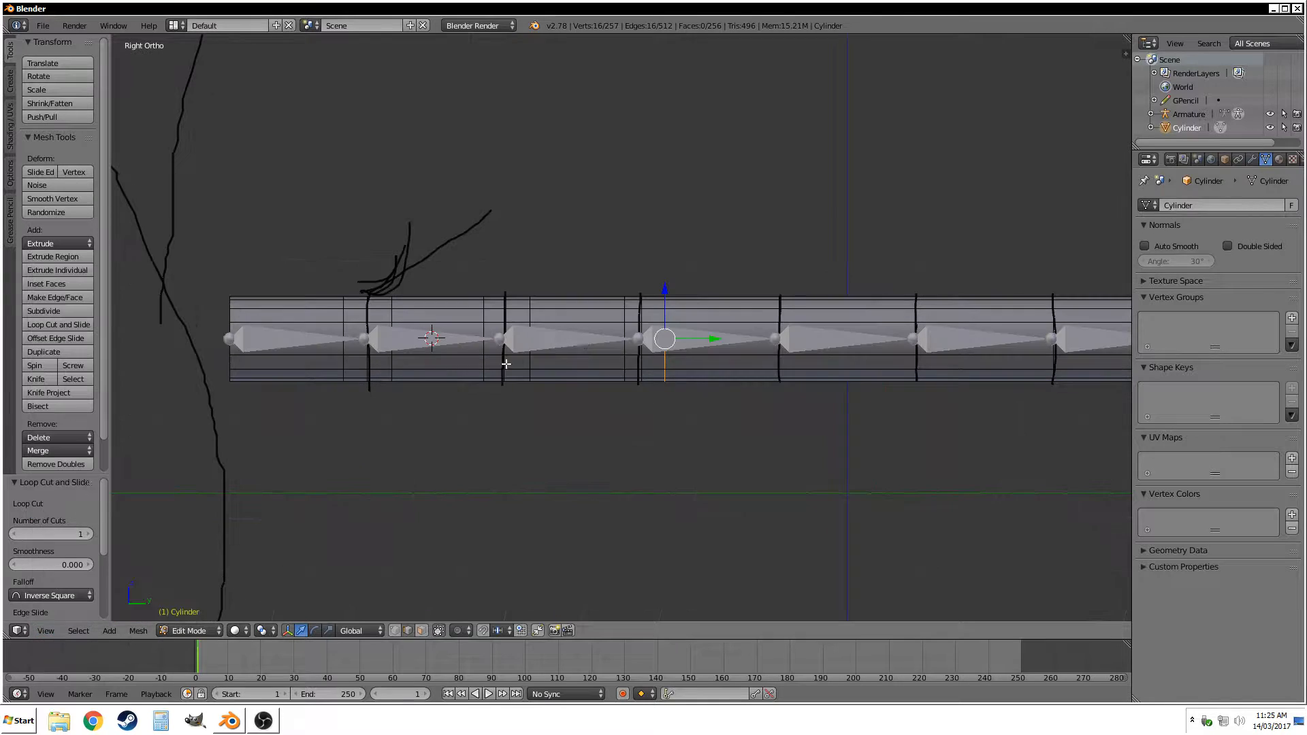
pyautogui.press('z')
pyautogui.scroll(3, 640, 346)
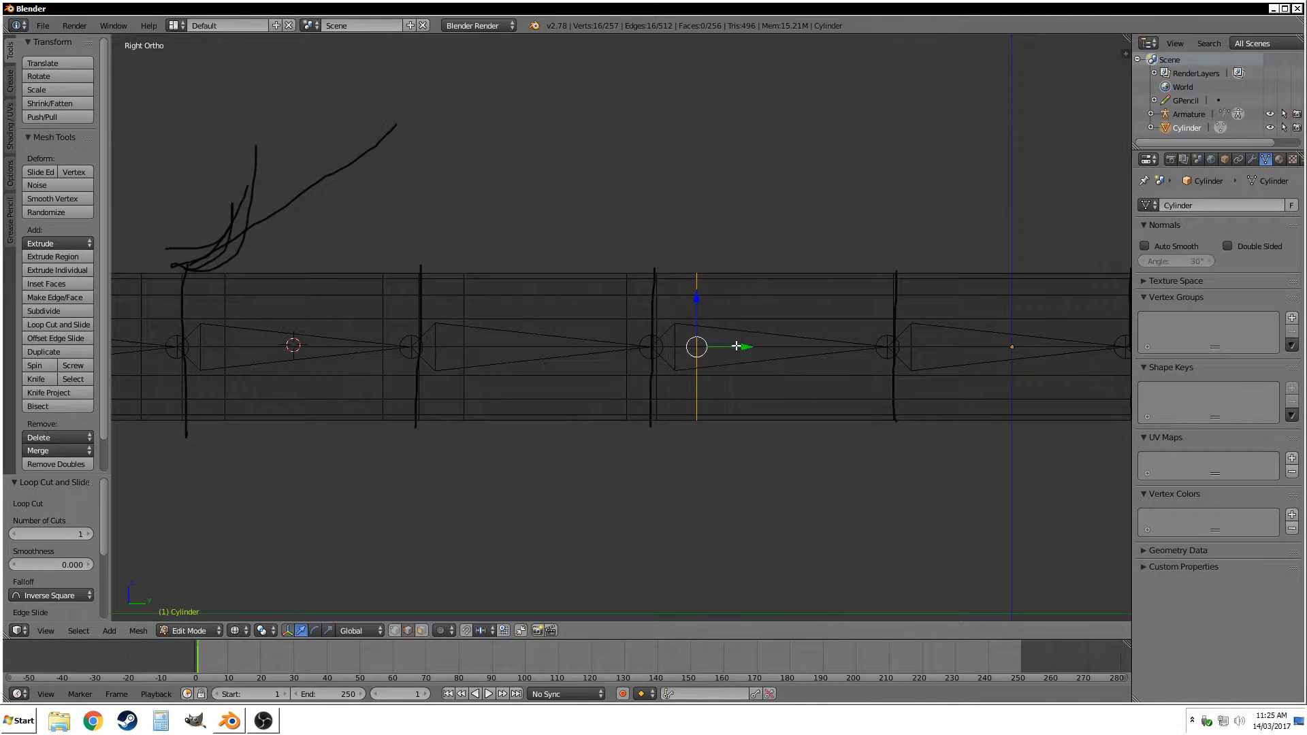
pyautogui.press('g')
pyautogui.press('y')
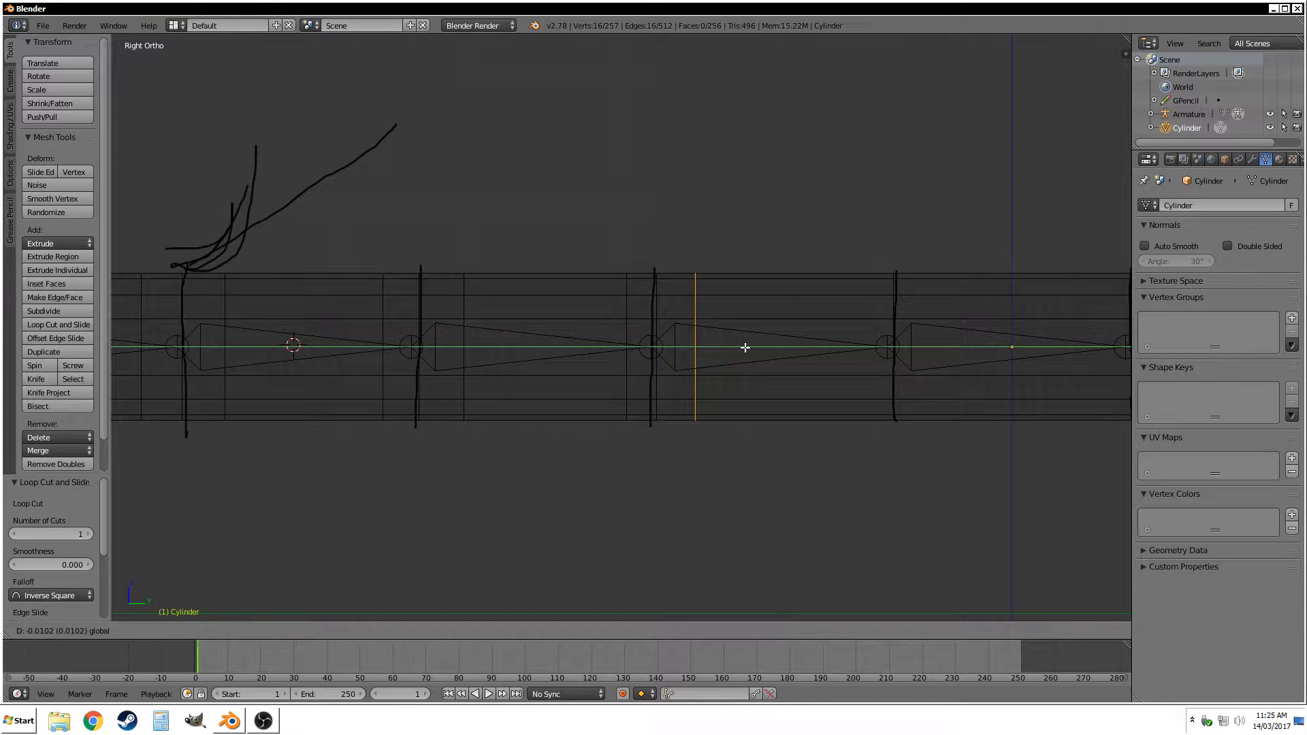
pyautogui.click(746, 347)
# Cut an edge loop on either side of the fifth bone's base ring, moving the loop after it -0.602 along Y.
pyautogui.keyDown('shift'); pyautogui.moveTo(824, 373); pyautogui.dragTo(502, 368, button='middle'); pyautogui.keyUp('shift')
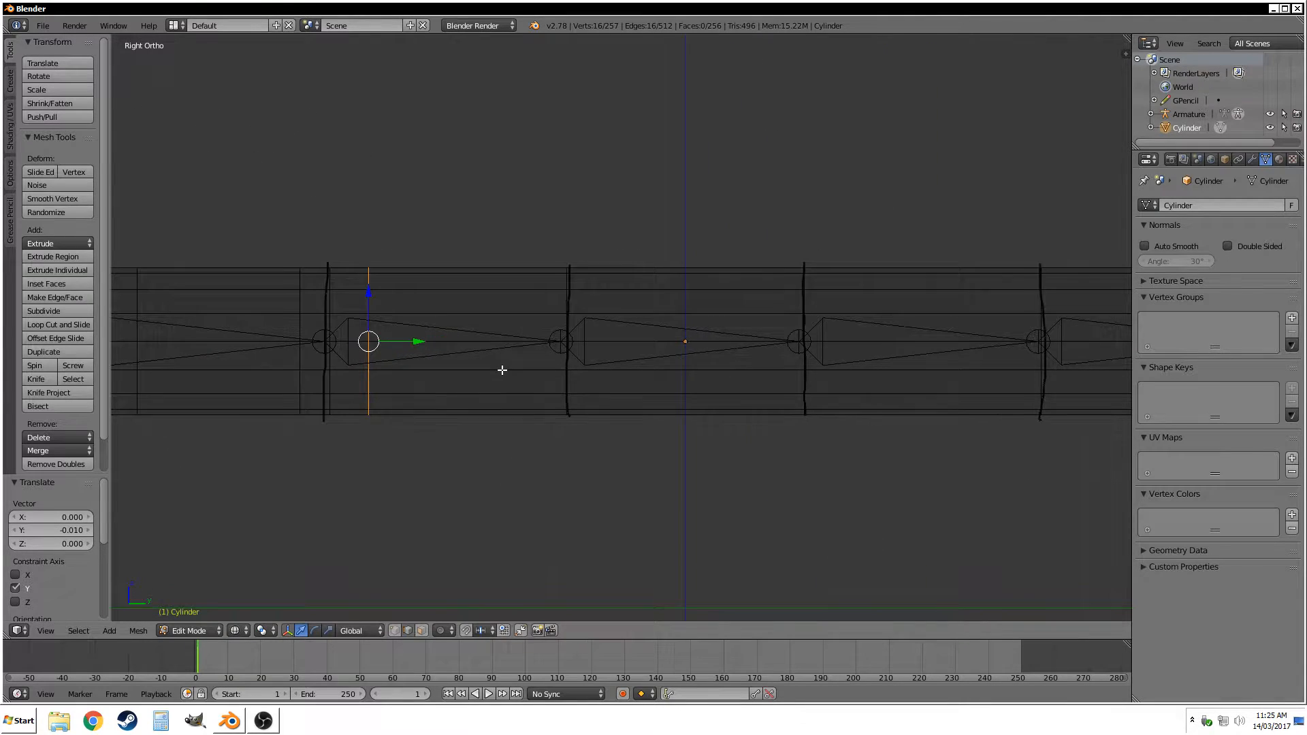
pyautogui.hotkey('ctrl', 'r')
pyautogui.click(533, 365)
pyautogui.click(599, 356)
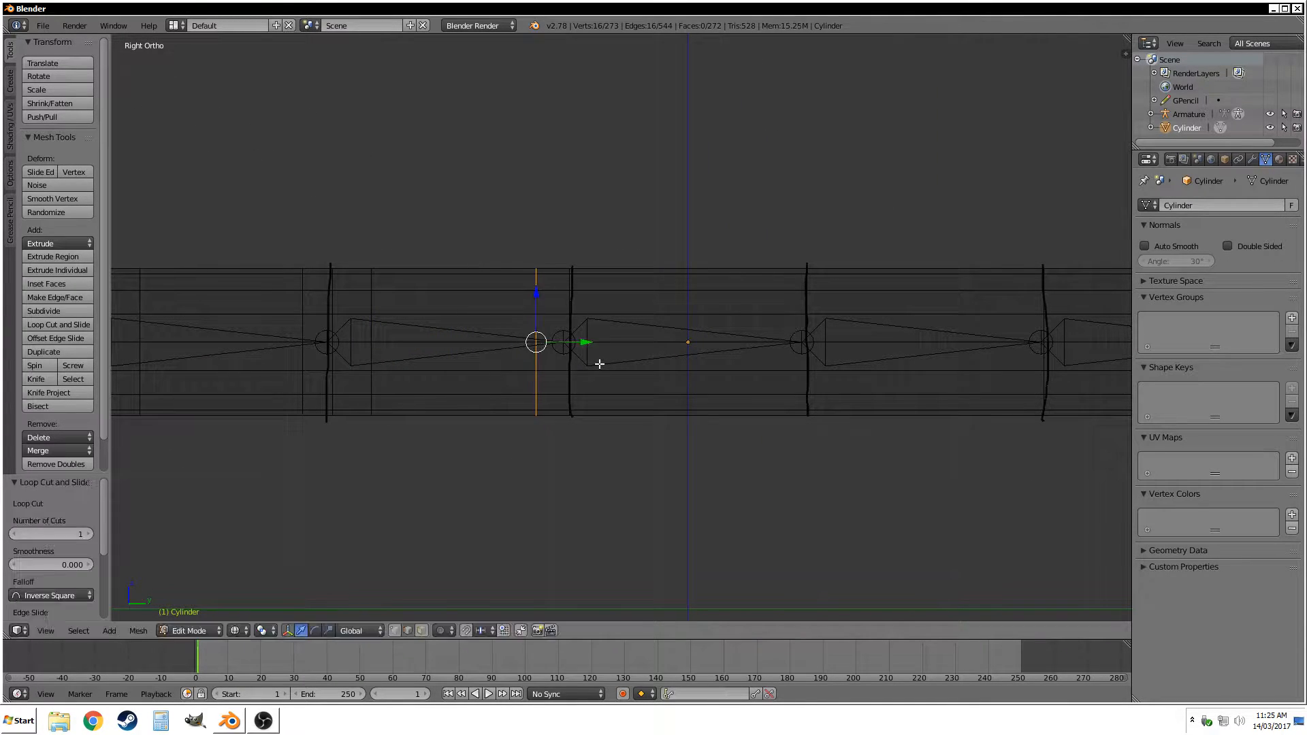
pyautogui.hotkey('ctrl', 'r')
pyautogui.click(702, 302)
pyautogui.click(705, 310)
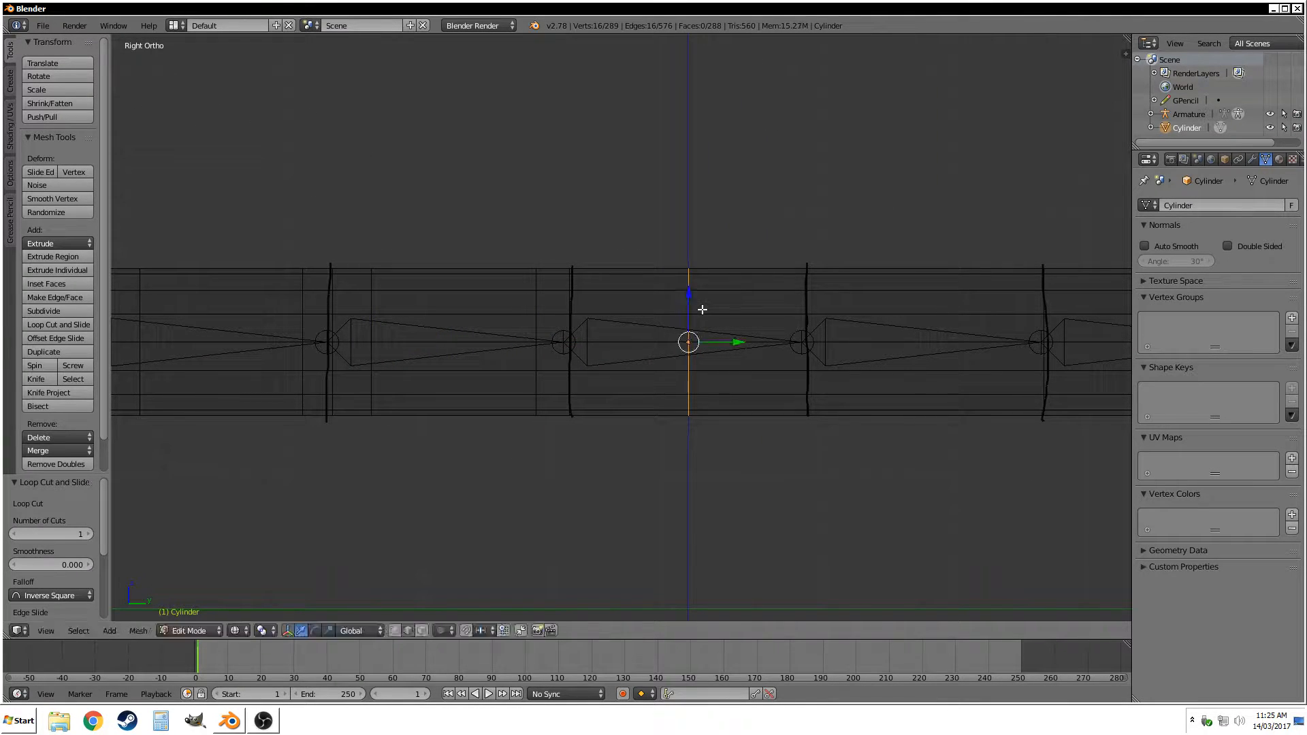
pyautogui.moveTo(730, 343); pyautogui.dragTo(654, 355)
# Cut one edge loop on either side of the ring at the sixth bone's base.
pyautogui.hotkey('ctrl', 'r')
pyautogui.click(725, 344)
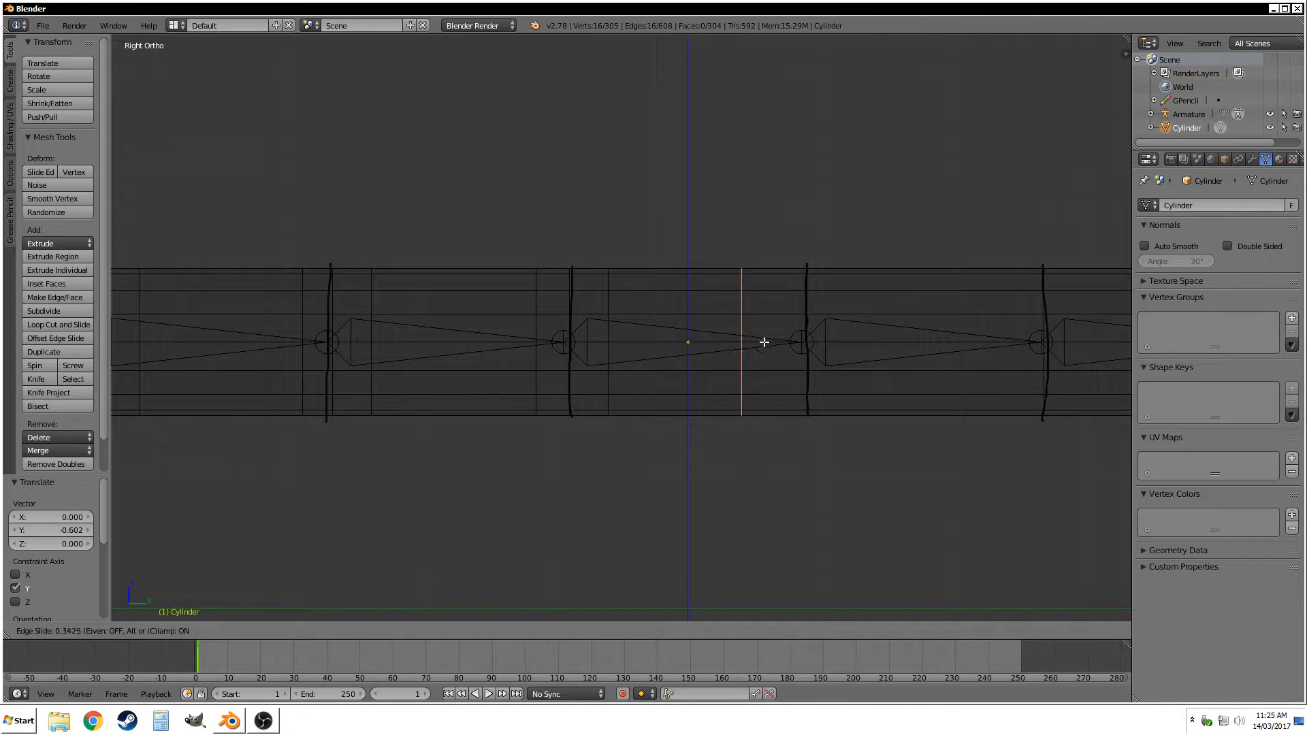
pyautogui.click(793, 343)
pyautogui.hotkey('ctrl', 'r')
pyautogui.click(885, 330)
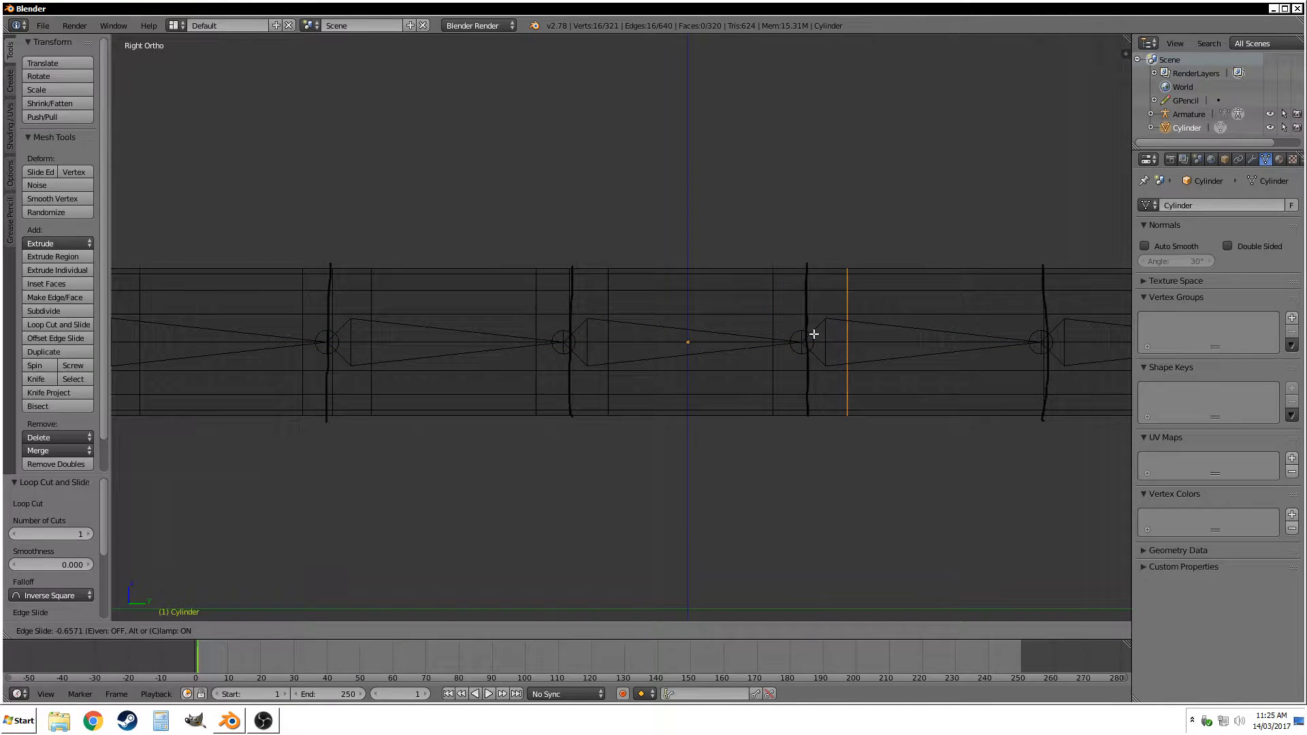
pyautogui.click(808, 335)
# Cut one edge loop on either side of the ring at the seventh bone's base.
pyautogui.keyDown('shift'); pyautogui.moveTo(923, 360); pyautogui.dragTo(565, 354, button='middle'); pyautogui.keyUp('shift')
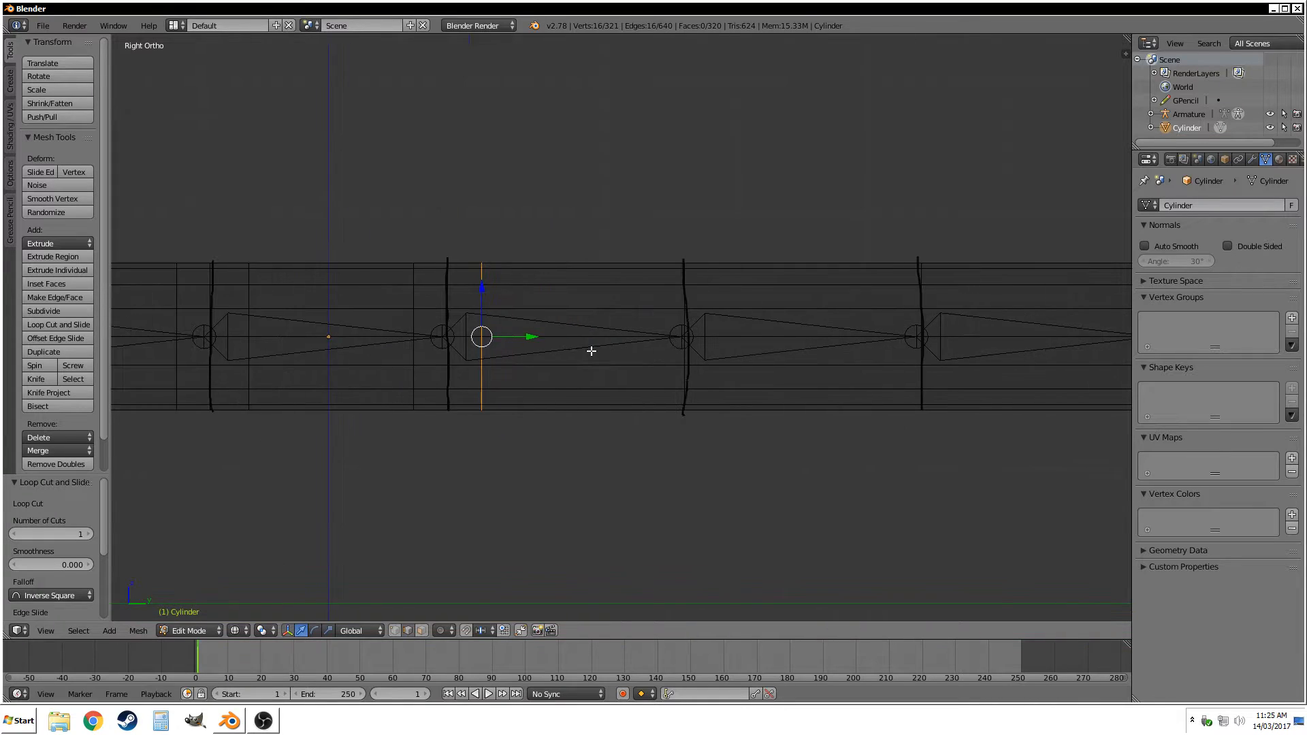
pyautogui.hotkey('ctrl', 'r')
pyautogui.click(619, 347)
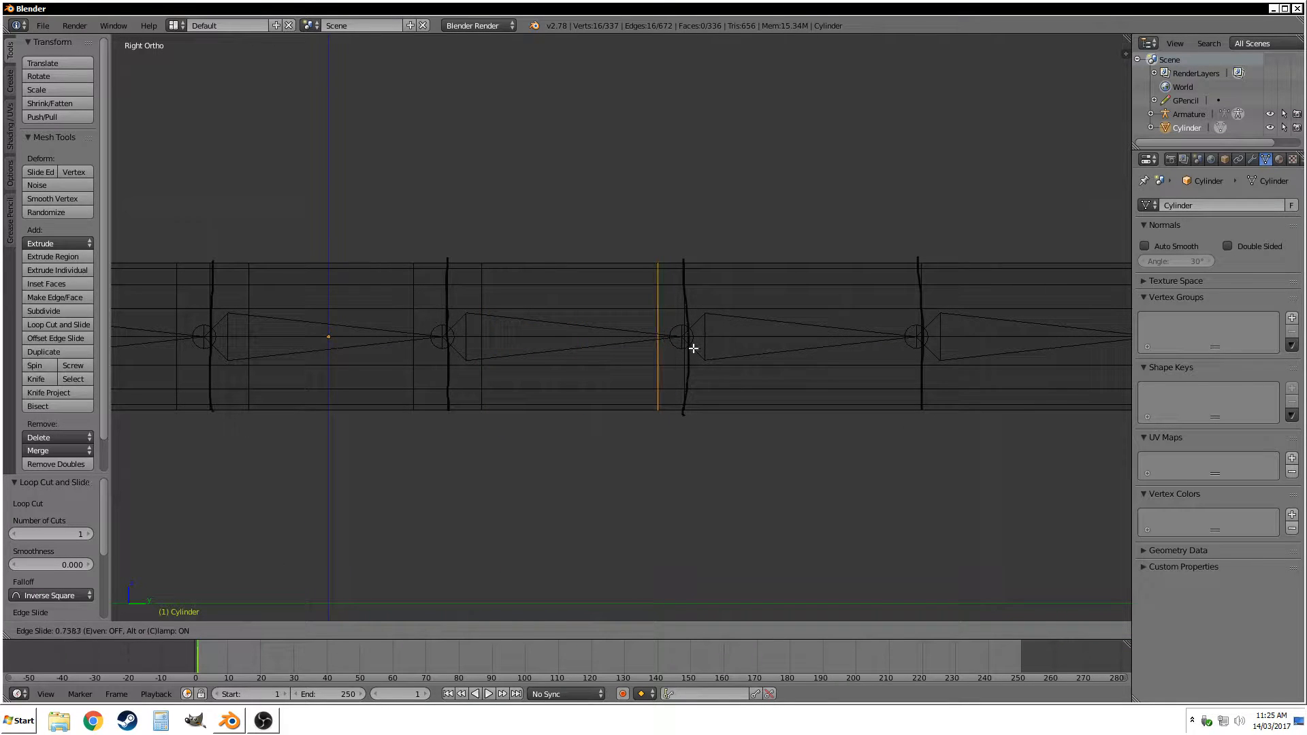
pyautogui.click(693, 349)
pyautogui.hotkey('ctrl', 'r')
pyautogui.click(790, 314)
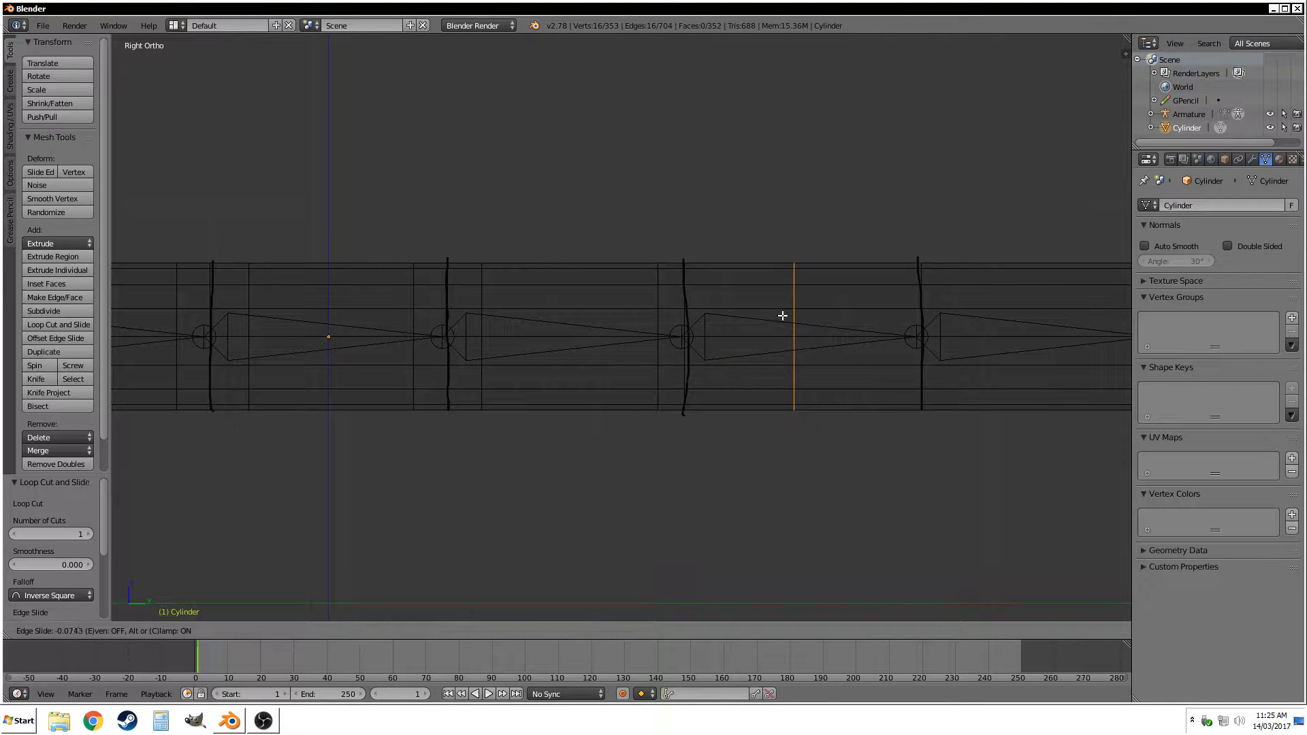
pyautogui.click(719, 326)
# Cut one edge loop on either side of the ring at the eighth bone's base.
pyautogui.keyDown('shift'); pyautogui.moveTo(842, 335); pyautogui.dragTo(633, 353, button='middle'); pyautogui.keyUp('shift')
pyautogui.hotkey('ctrl', 'r')
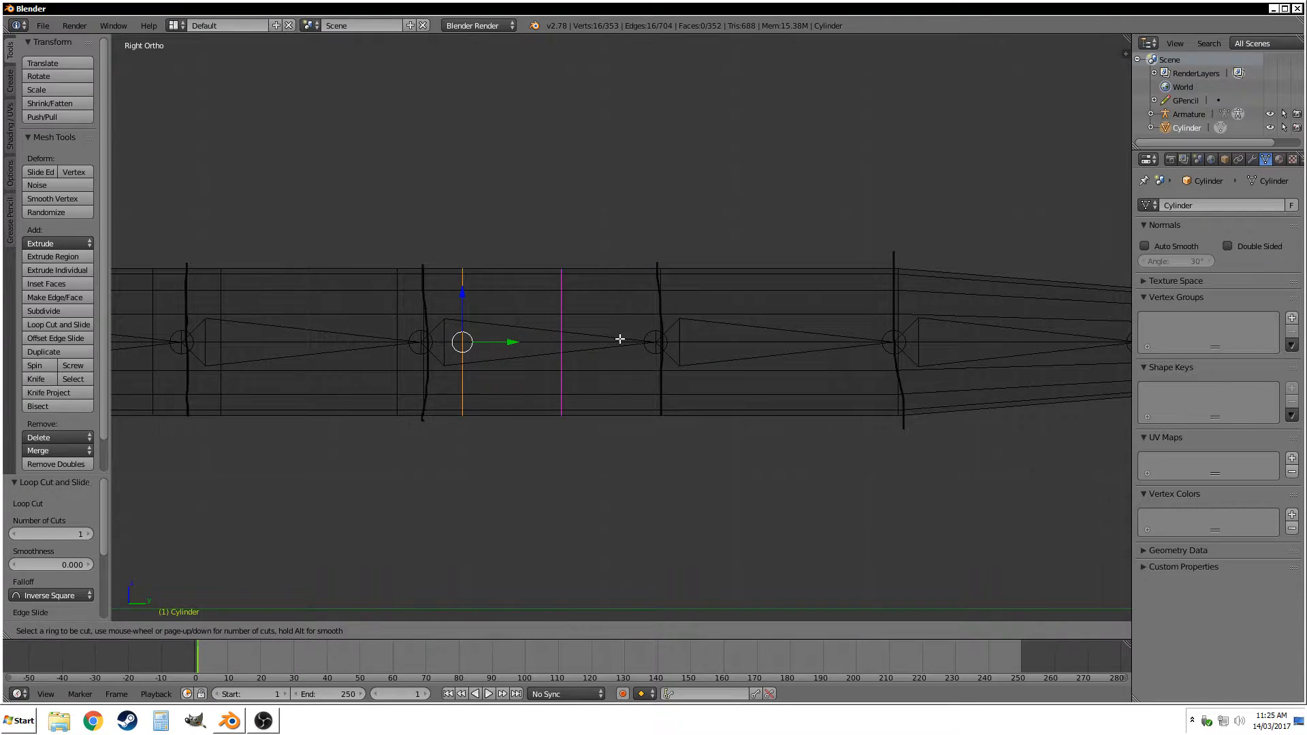
pyautogui.click(619, 341)
pyautogui.click(719, 334)
pyautogui.hotkey('ctrl', 'r')
pyautogui.click(756, 313)
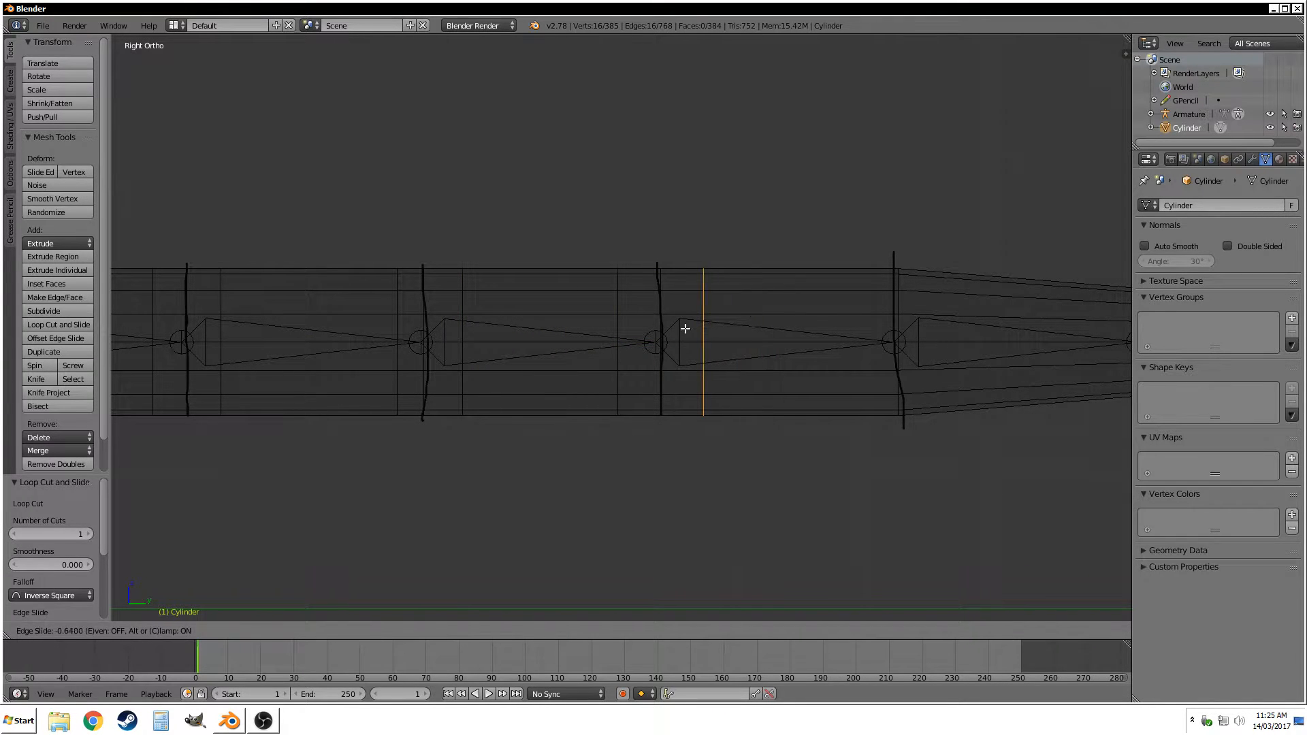
pyautogui.click(682, 330)
# Cut an edge loop on either side of the taper's first ring, shifting the loop before it -0.082 along Y.
pyautogui.hotkey('ctrl', 'r')
pyautogui.click(810, 331)
pyautogui.click(888, 335)
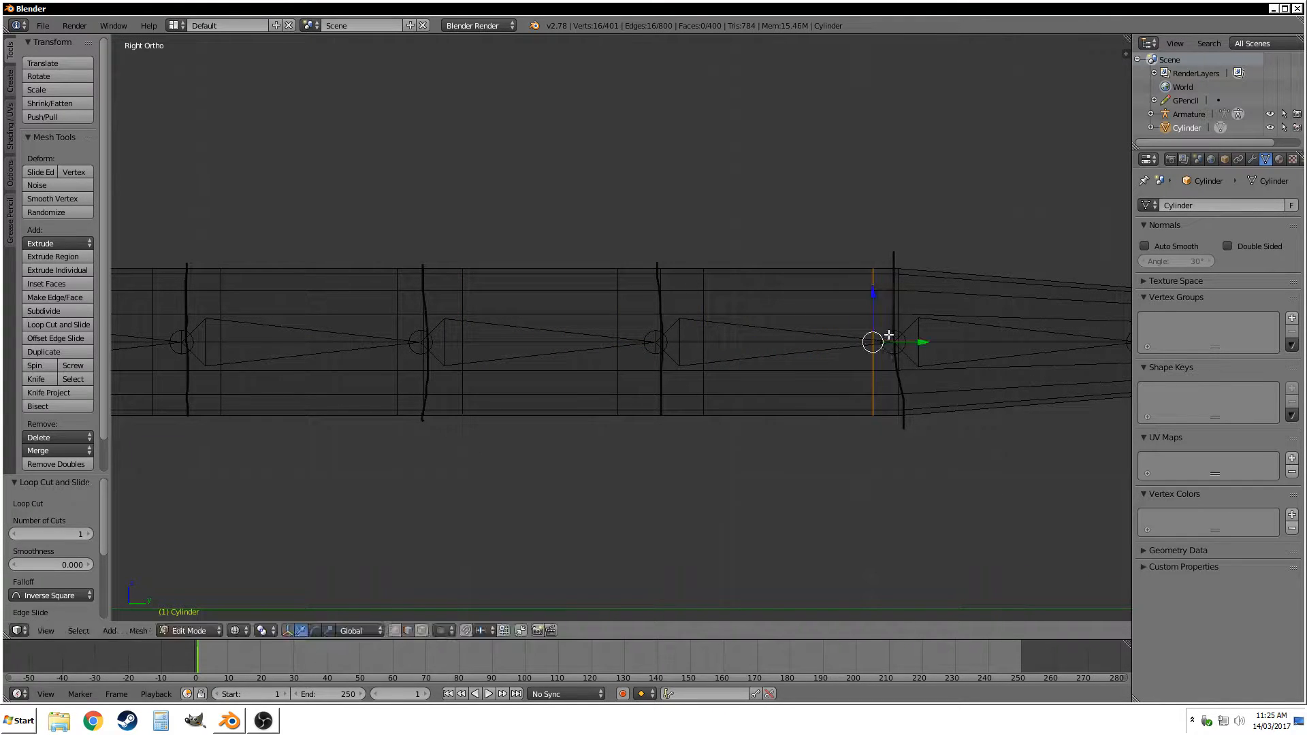
pyautogui.hotkey('ctrl', 'r')
pyautogui.click(967, 315)
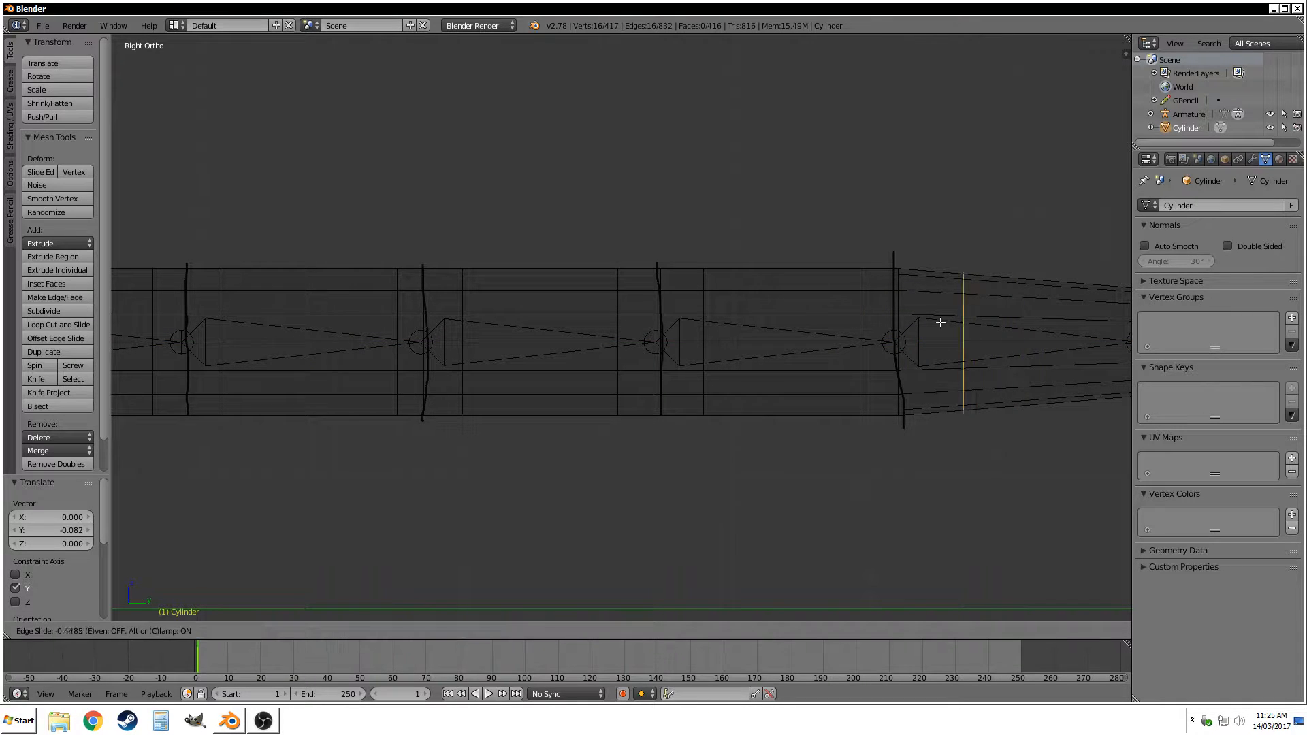
pyautogui.click(919, 323)
pyautogui.scroll(-4, 919, 323)
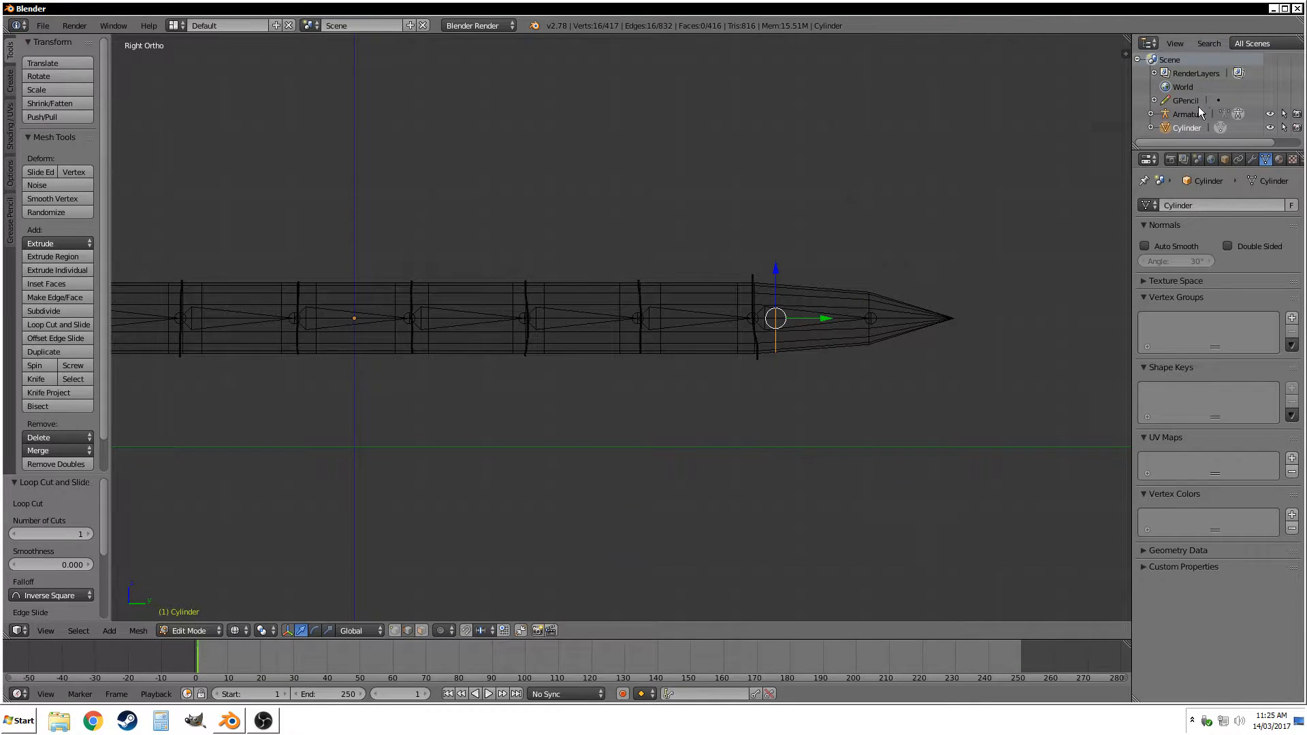
# Widen the outliner and expand the Armature's pose hierarchy down to the root bone's child.
pyautogui.moveTo(1133, 126); pyautogui.dragTo(957, 127)
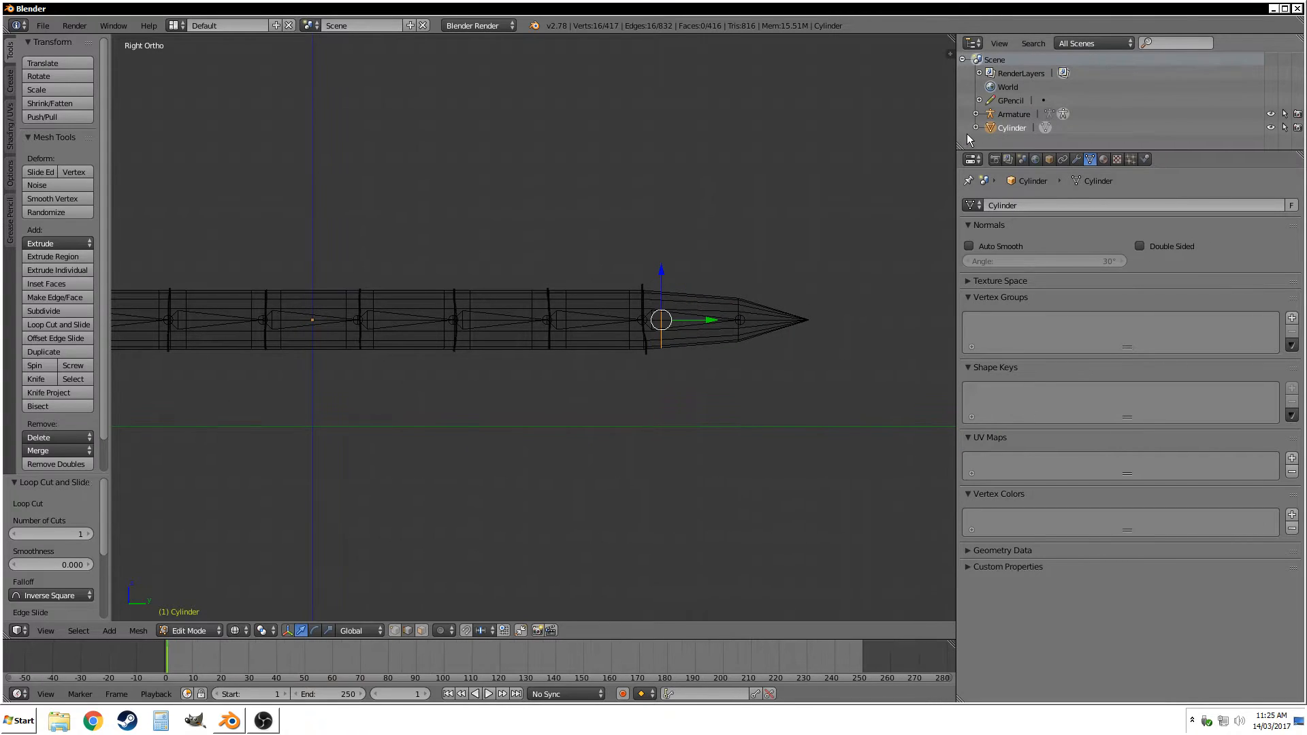
pyautogui.click(976, 115)
pyautogui.scroll(-1, 980, 123)
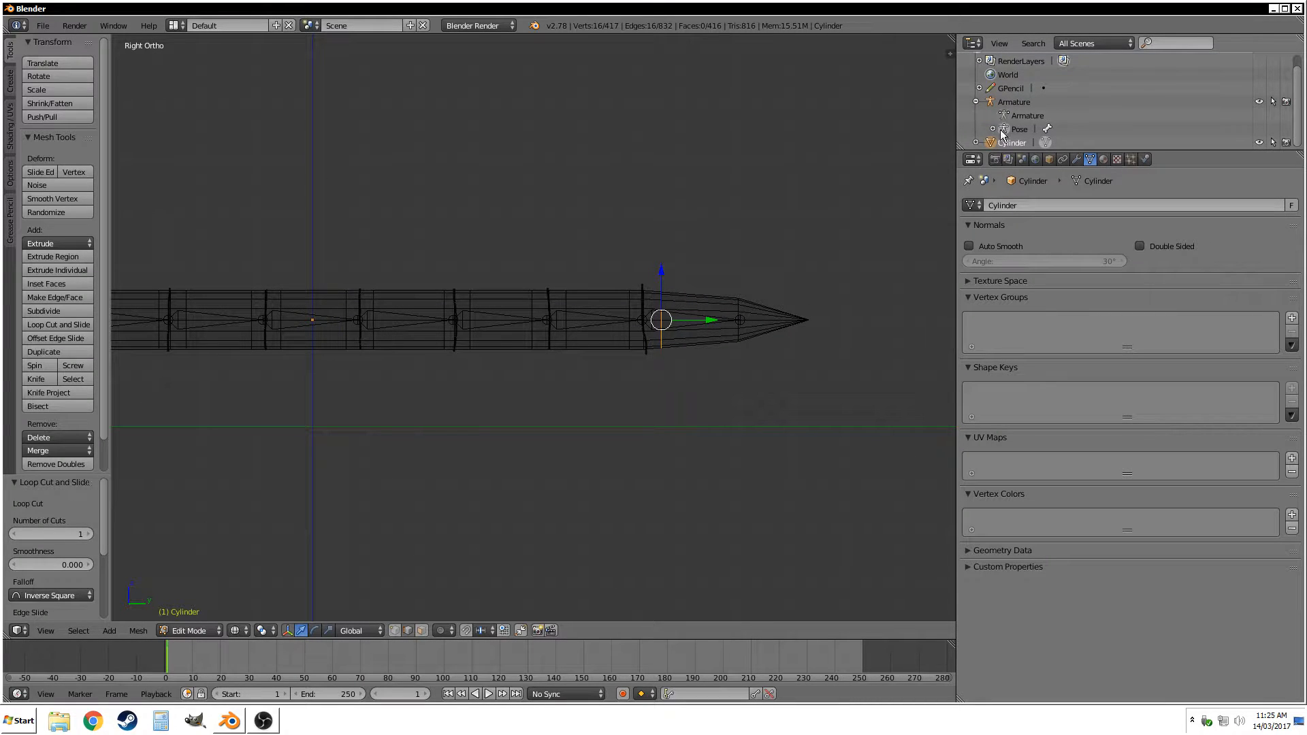
pyautogui.click(992, 129)
pyautogui.scroll(-1, 993, 132)
pyautogui.click(1006, 128)
pyautogui.scroll(-1, 1009, 131)
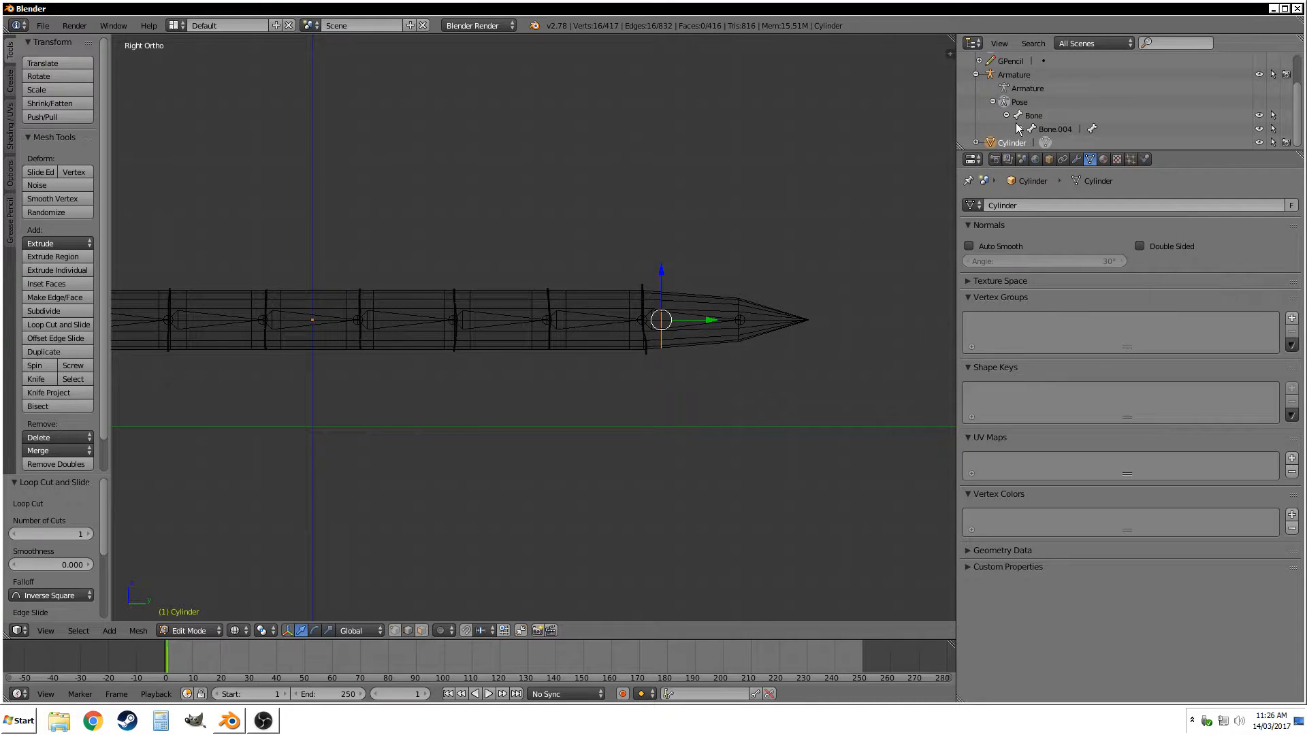
# Expand the rest of the bone chain in the outliner, from Bone.004 down to Bone.008.
pyautogui.click(1021, 130)
pyautogui.scroll(-1, 1022, 131)
pyautogui.click(1033, 129)
pyautogui.scroll(-1, 1035, 131)
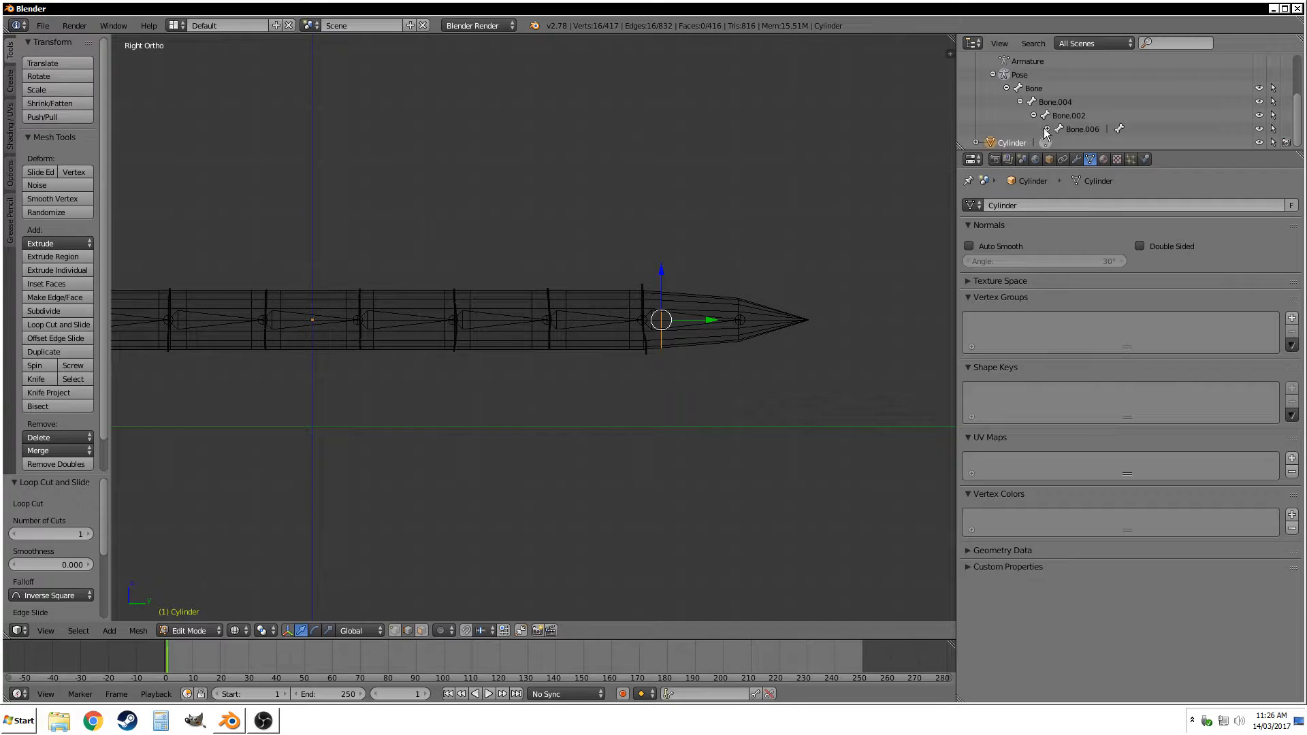
pyautogui.click(1047, 129)
pyautogui.scroll(-1, 1048, 131)
pyautogui.click(1060, 129)
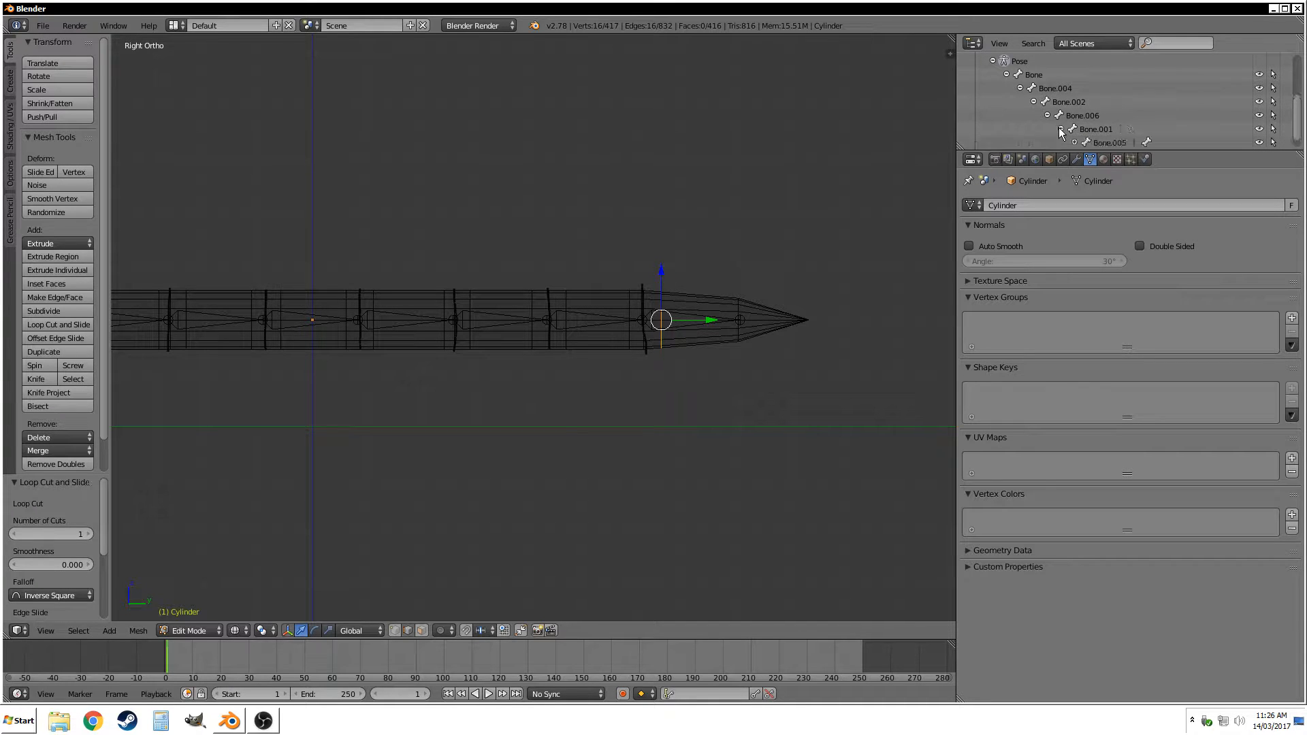
pyautogui.scroll(-1, 1063, 131)
pyautogui.click(1075, 129)
pyautogui.scroll(-1, 1075, 132)
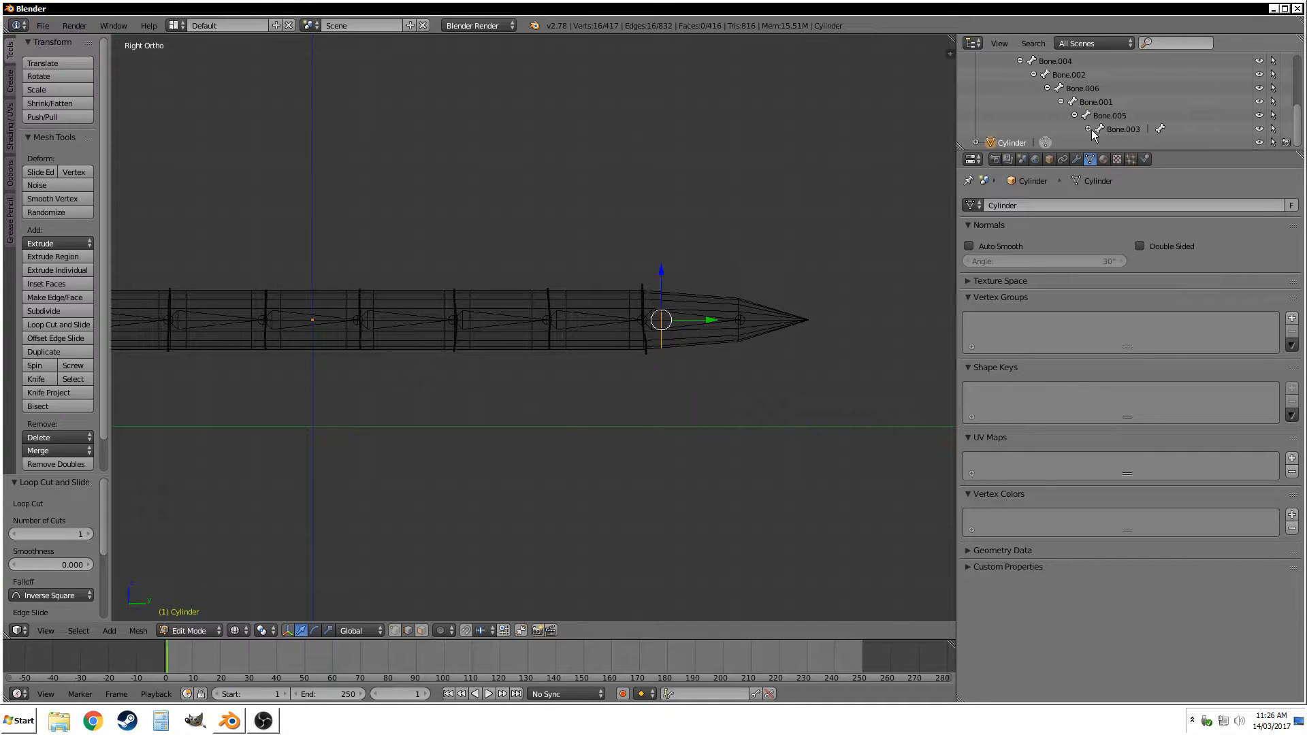
pyautogui.click(1088, 129)
pyautogui.click(1102, 143)
pyautogui.scroll(-3, 1101, 129)
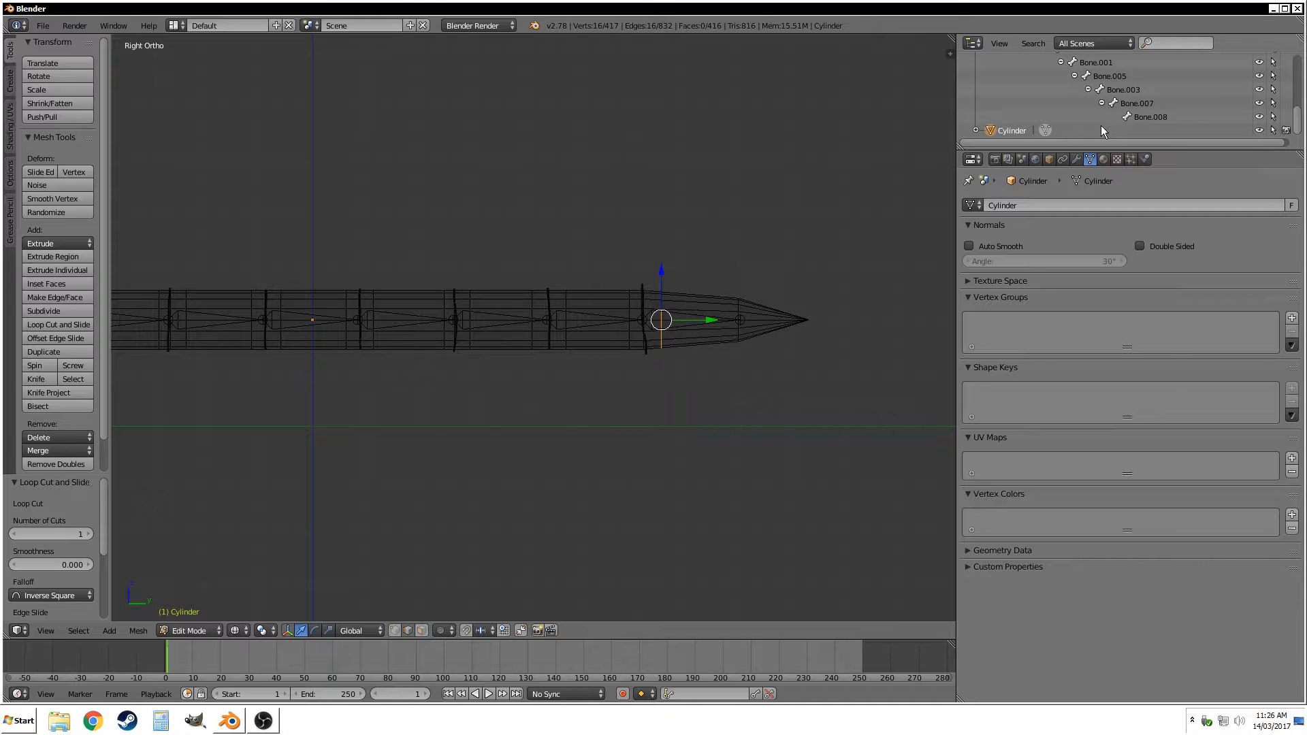
# Rename the first three bones of the chain 1, 2 and 3 in order.
pyautogui.scroll(5, 1036, 108)
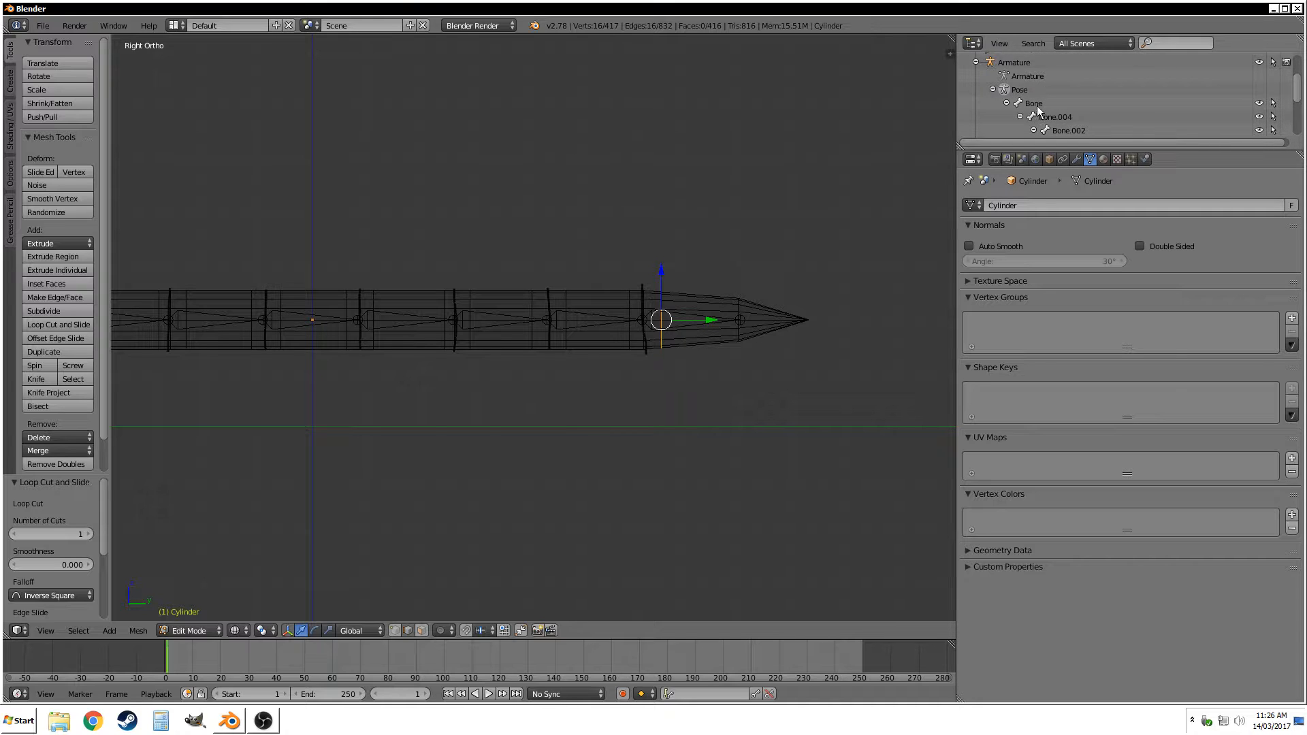
pyautogui.click(1037, 105)
pyautogui.doubleClick(1036, 105)
pyautogui.write('1')
pyautogui.press('Return')
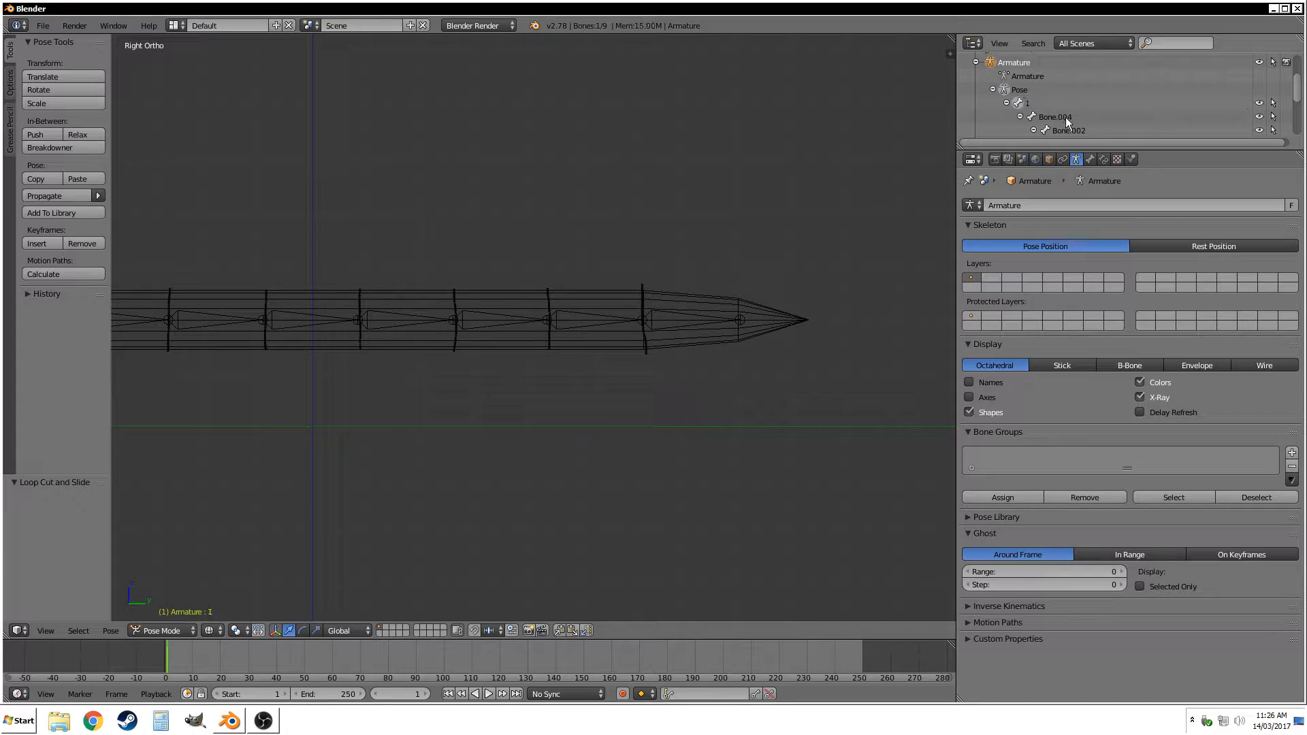
pyautogui.doubleClick(1064, 117)
pyautogui.write('2')
pyautogui.press('Return')
pyautogui.doubleClick(1074, 130)
pyautogui.write('3')
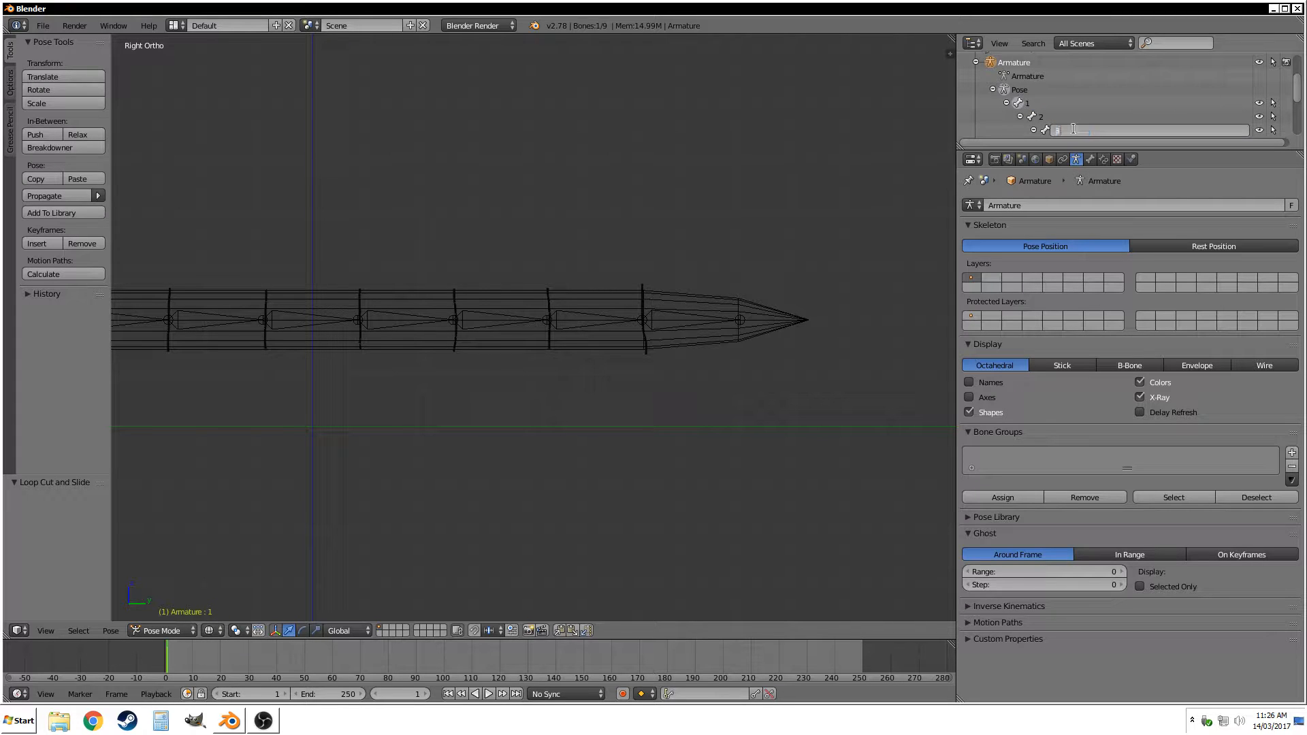
pyautogui.press('Return')
# Rename the fourth, fifth and sixth bones of the chain 4, 5 and 6.
pyautogui.scroll(-3, 1125, 120)
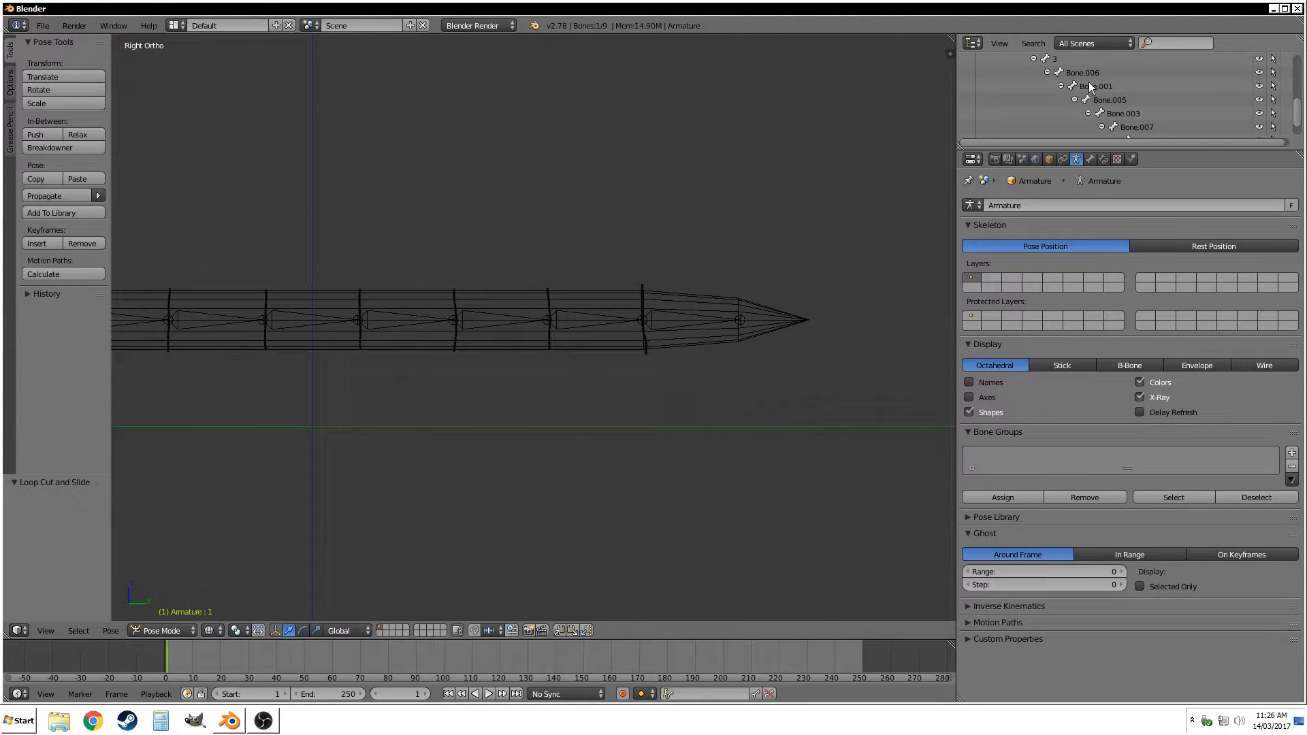
pyautogui.doubleClick(1089, 76)
pyautogui.write('3')
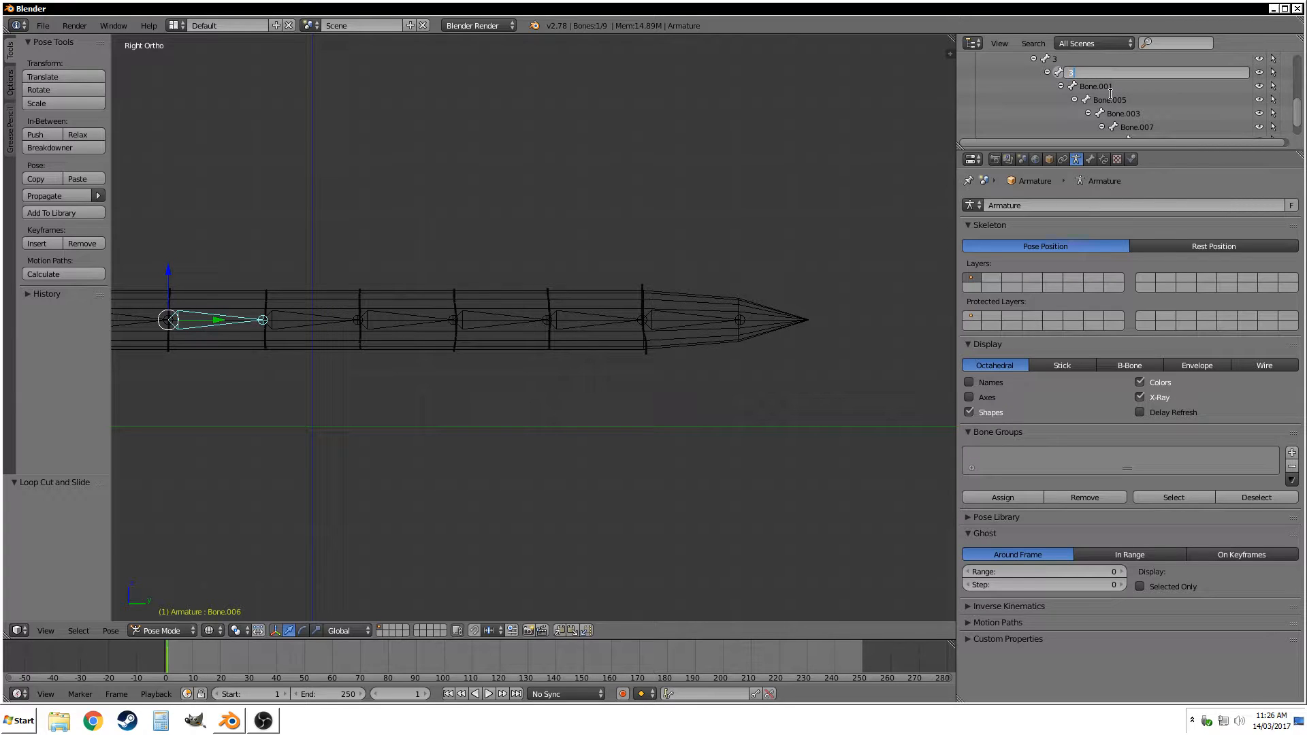
pyautogui.press('Return')
pyautogui.doubleClick(1113, 86)
pyautogui.write('5')
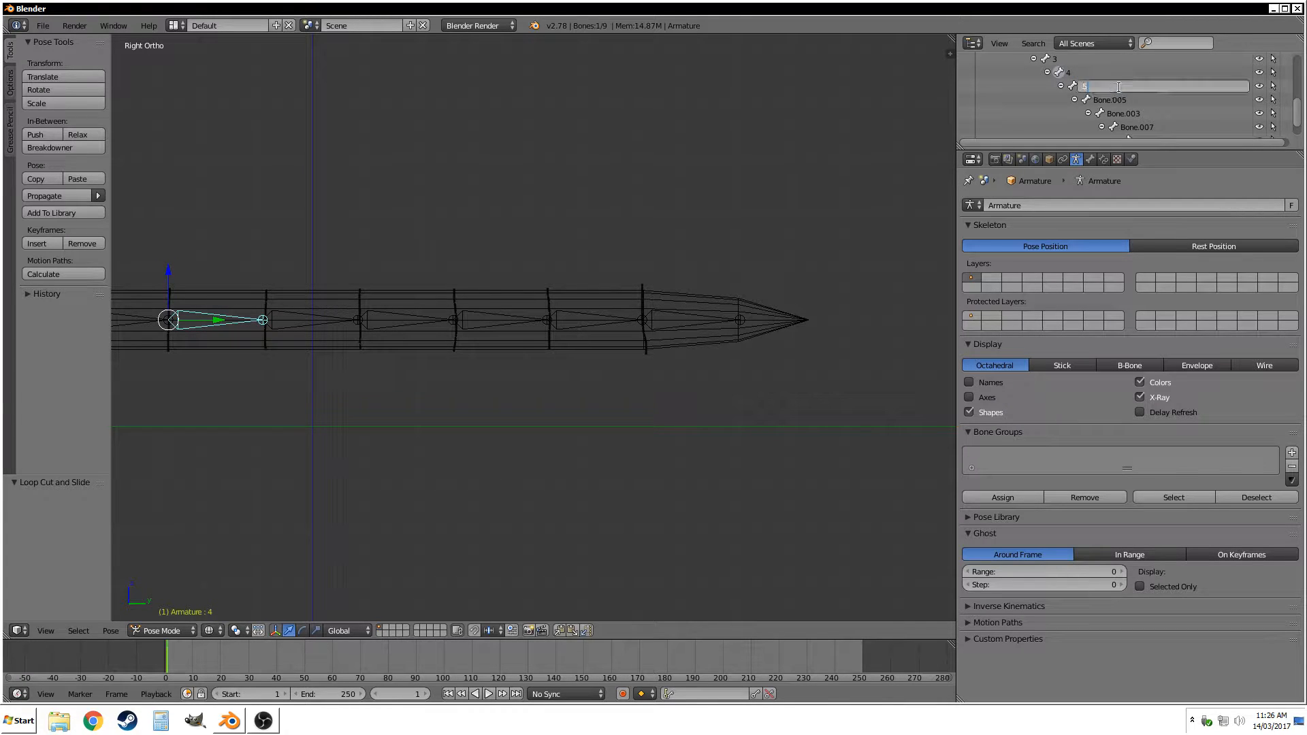
pyautogui.press('Return')
pyautogui.doubleClick(1121, 100)
pyautogui.write('6')
pyautogui.press('Return')
# Rename the last three bones of the chain 7, 8 and 9.
pyautogui.doubleClick(1136, 114)
pyautogui.write('7')
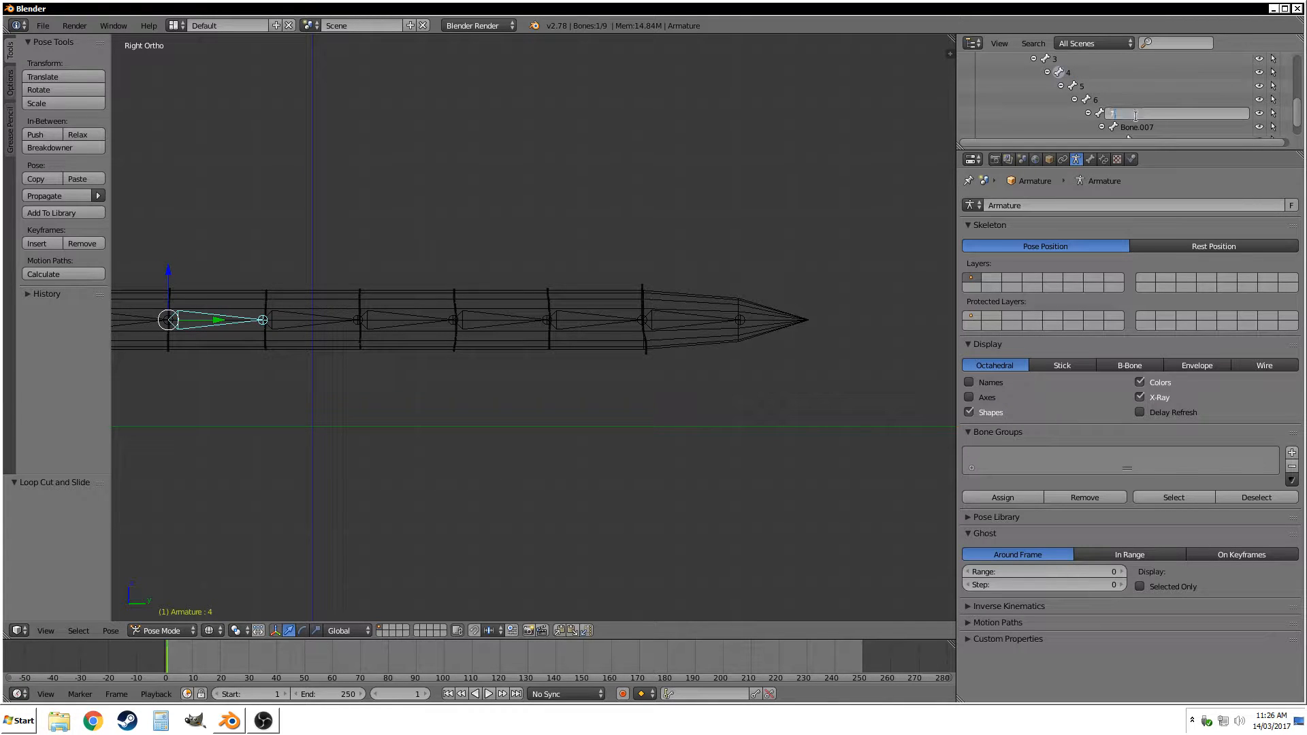
pyautogui.press('Return')
pyautogui.doubleClick(1137, 126)
pyautogui.write('8')
pyautogui.press('Return')
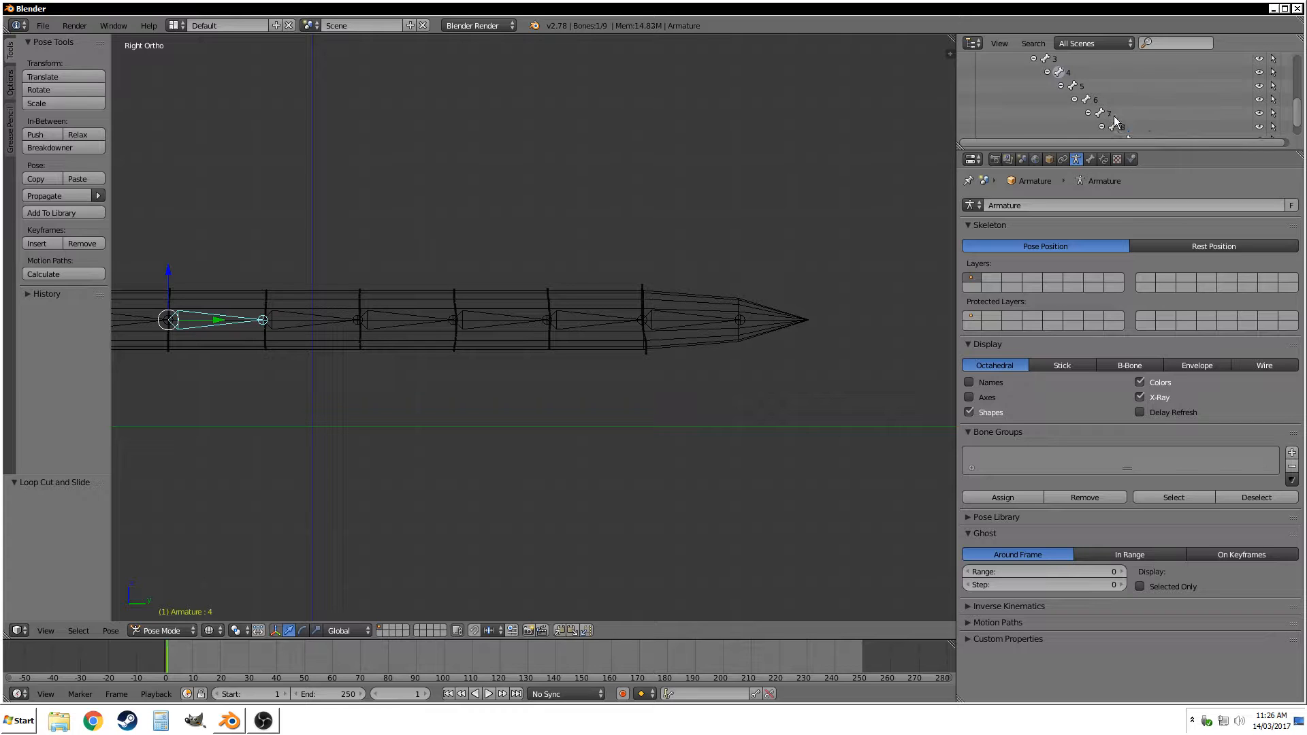
pyautogui.scroll(-2, 1137, 122)
pyautogui.doubleClick(1140, 114)
pyautogui.write('8')
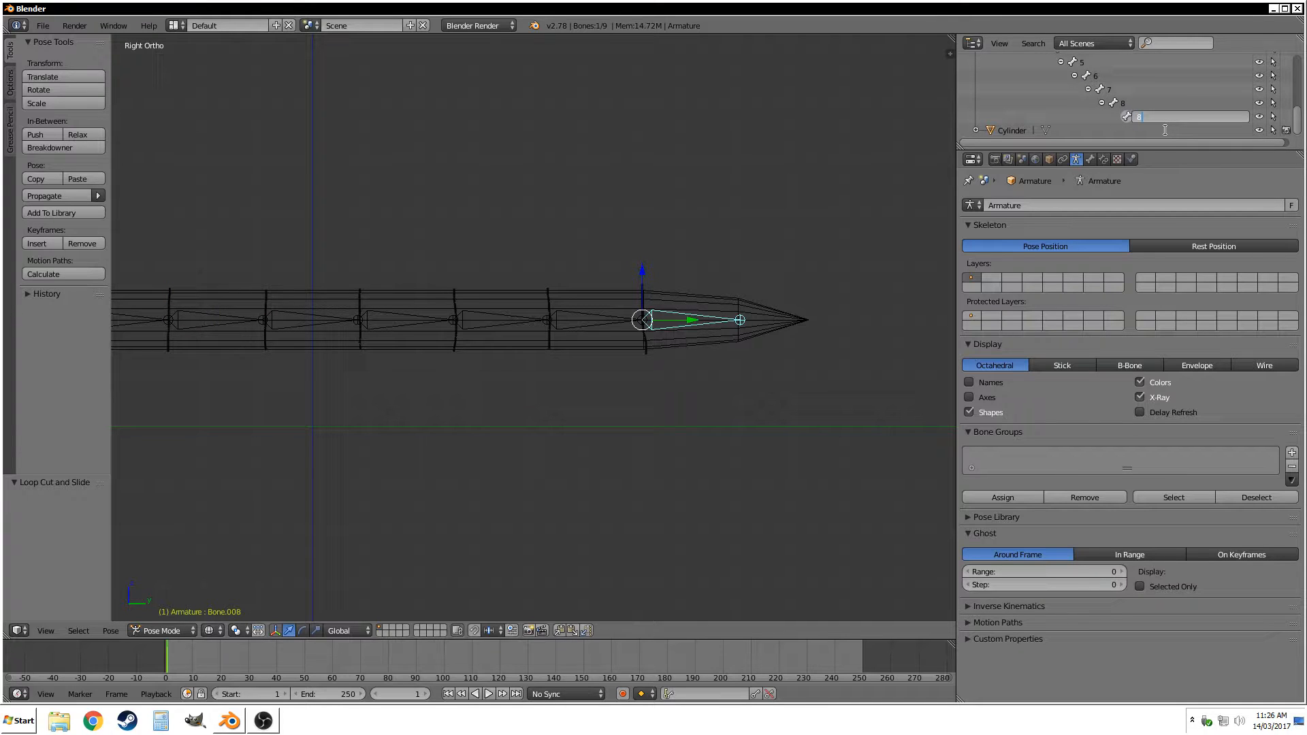
pyautogui.press('Return')
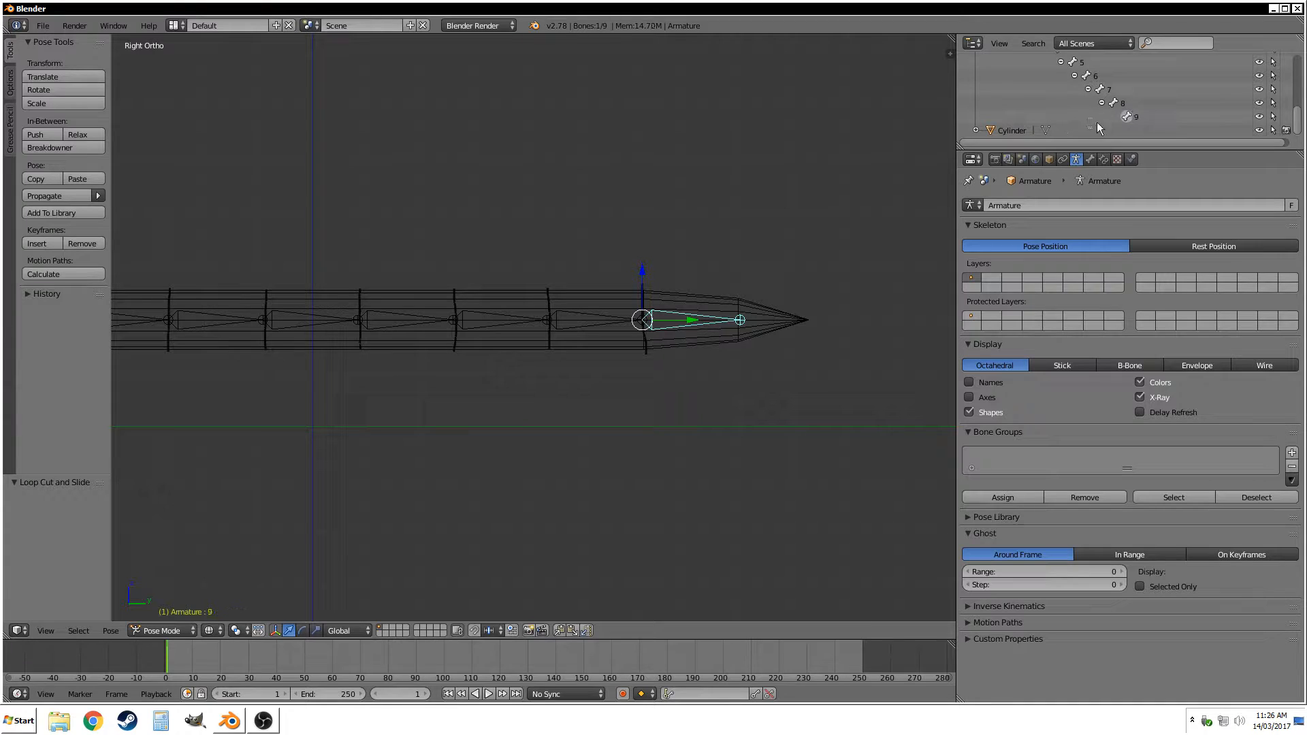
# Select only bone 1 in the armature's Edit Mode and return the armature to Pose Mode.
pyautogui.press('Tab')
pyautogui.scroll(-4, 525, 309)
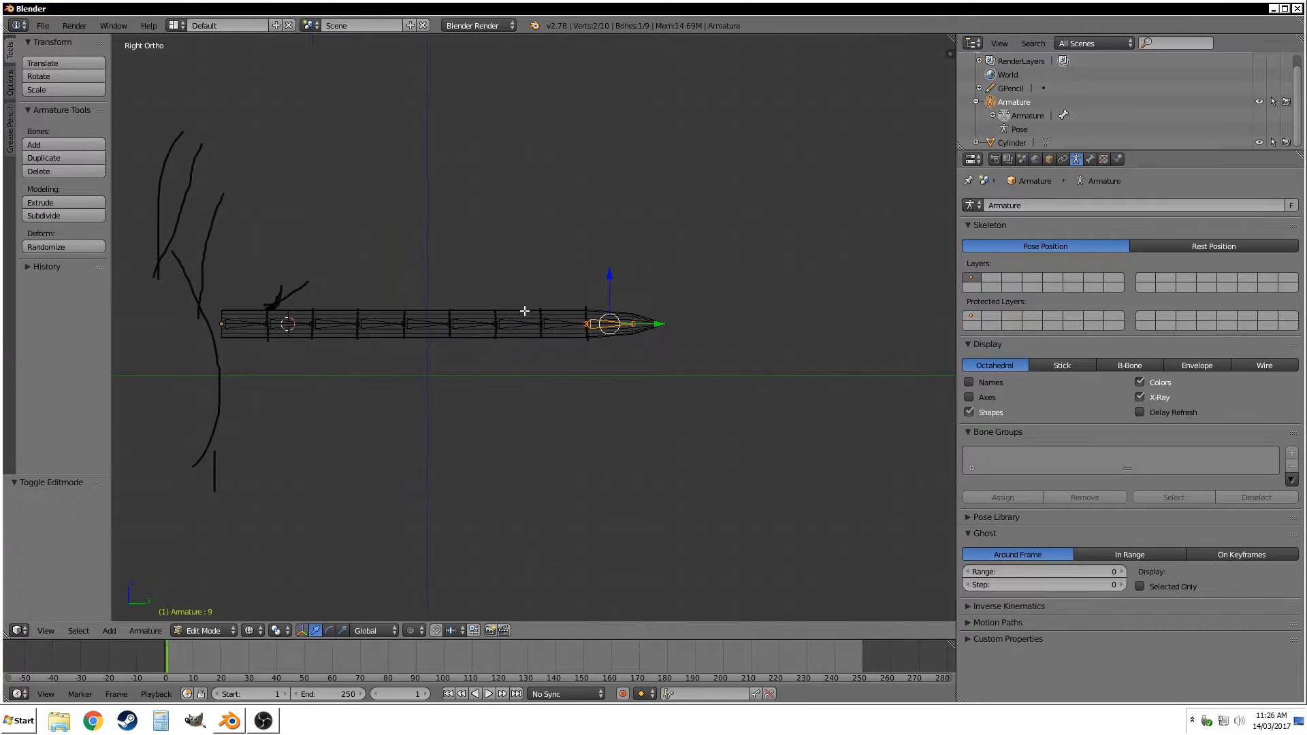
pyautogui.press('a')
pyautogui.keyDown('shift'); pyautogui.moveTo(262, 356); pyautogui.dragTo(513, 359, button='middle'); pyautogui.keyUp('shift')
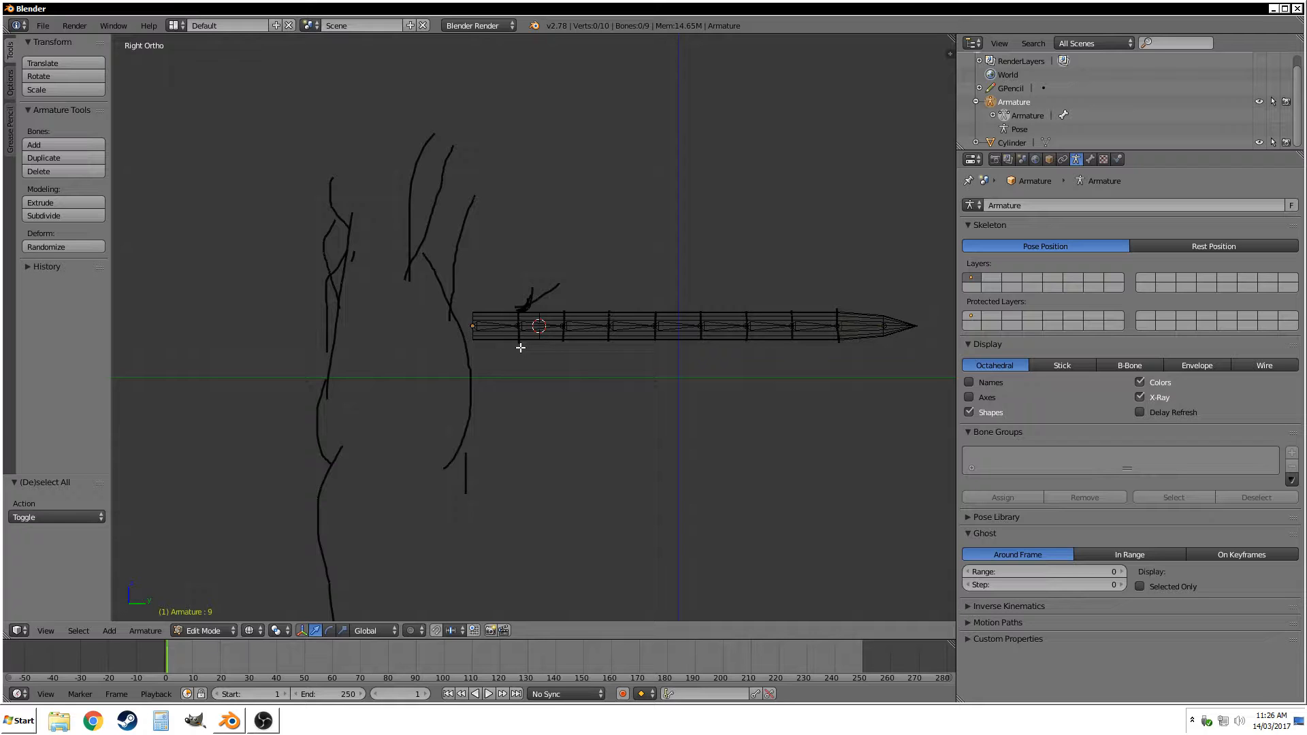
pyautogui.rightClick(495, 325)
pyautogui.scroll(2, 490, 333)
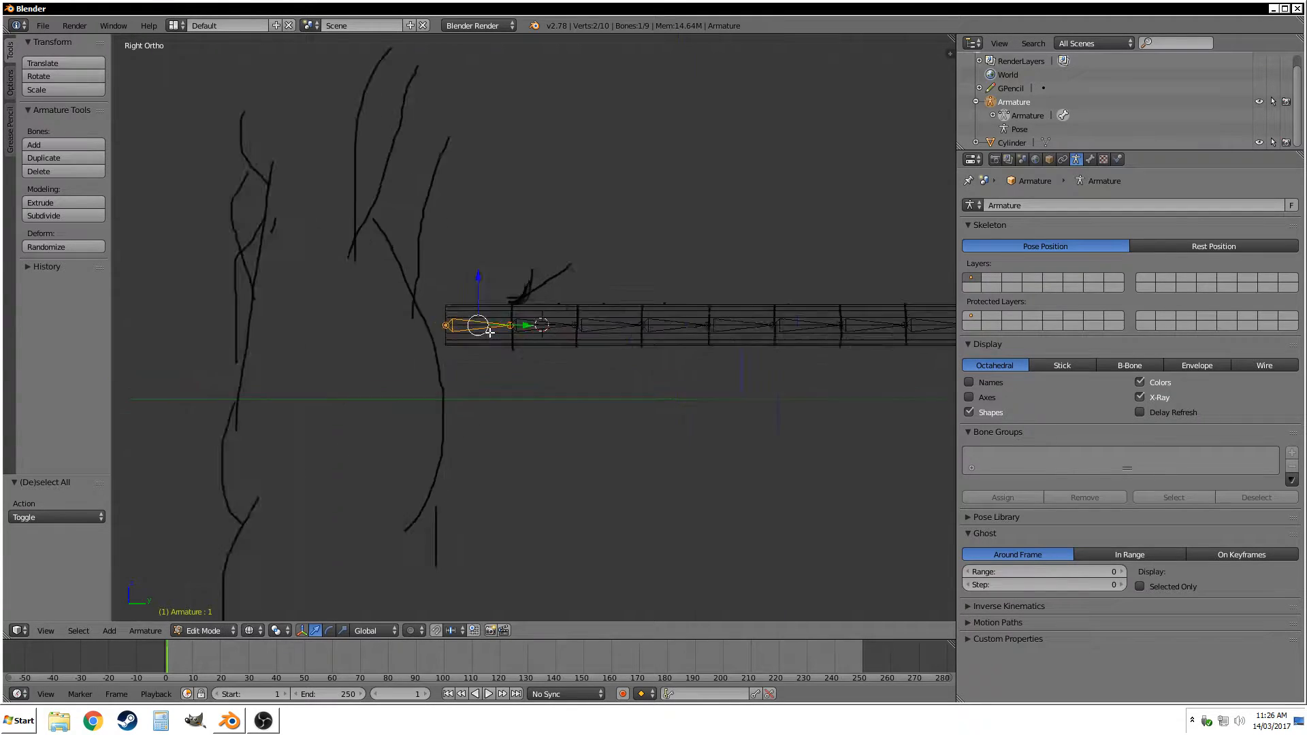
pyautogui.scroll(3, 490, 332)
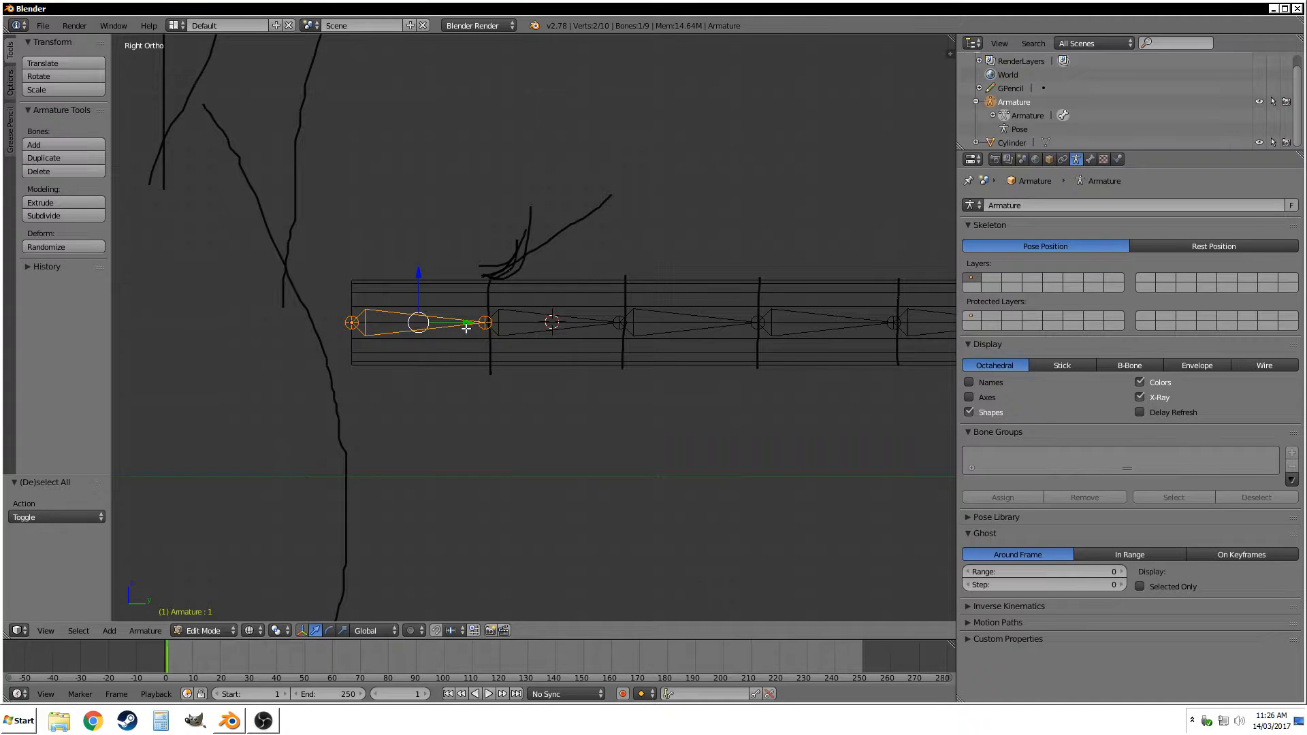
pyautogui.hotkey('ctrl', 'Tab')
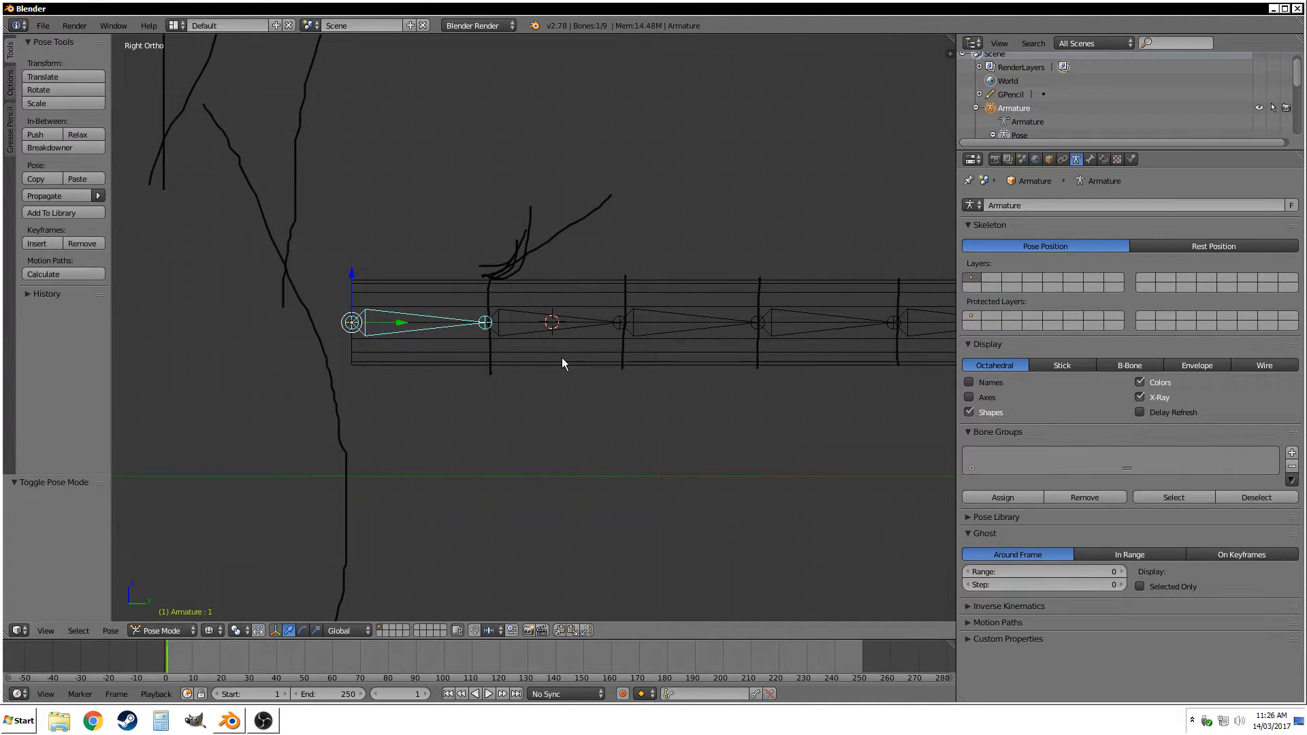
# Select the cylinder, switch the viewport to solid shading with the transform properties shown, and leave the cylinder in Object Mode.
pyautogui.rightClick(560, 357)
pyautogui.press('Tab')
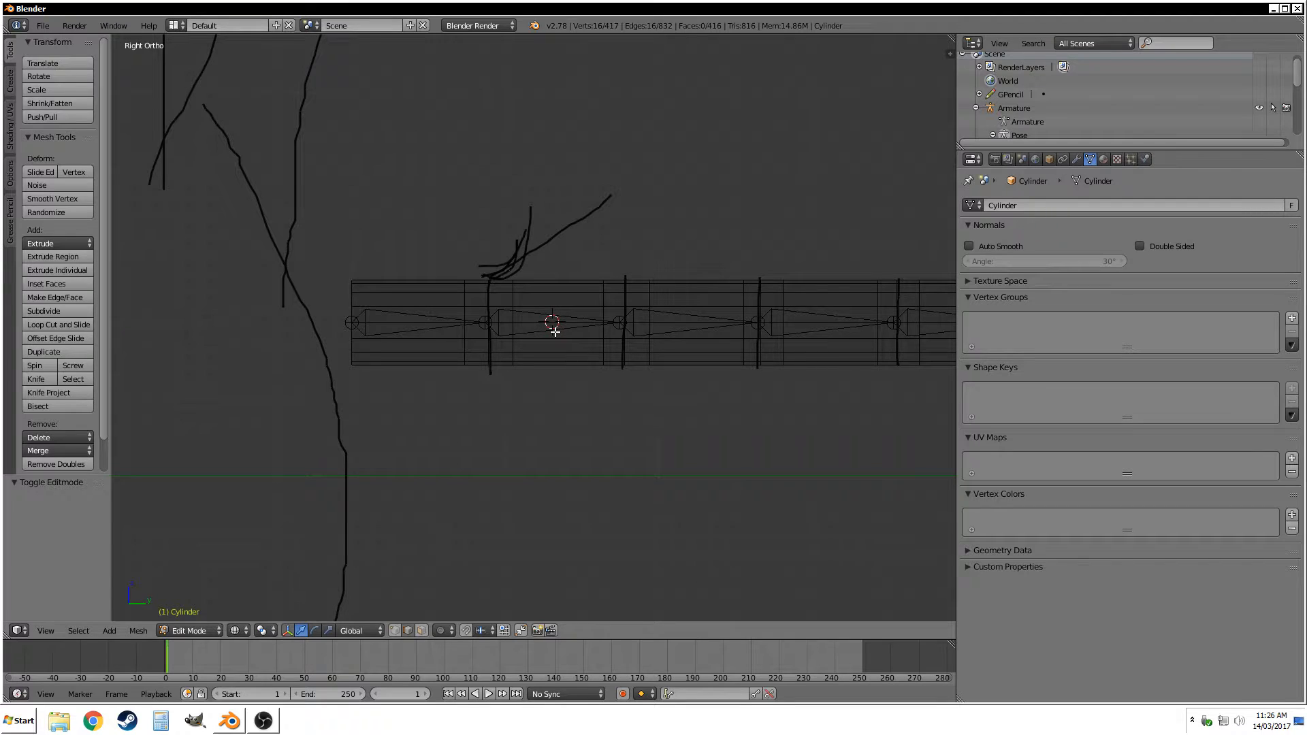
pyautogui.scroll(-1, 512, 327)
pyautogui.scroll(2, 515, 328)
pyautogui.press('z')
pyautogui.moveTo(518, 326); pyautogui.dragTo(683, 320, button='middle')
pyautogui.press('n')
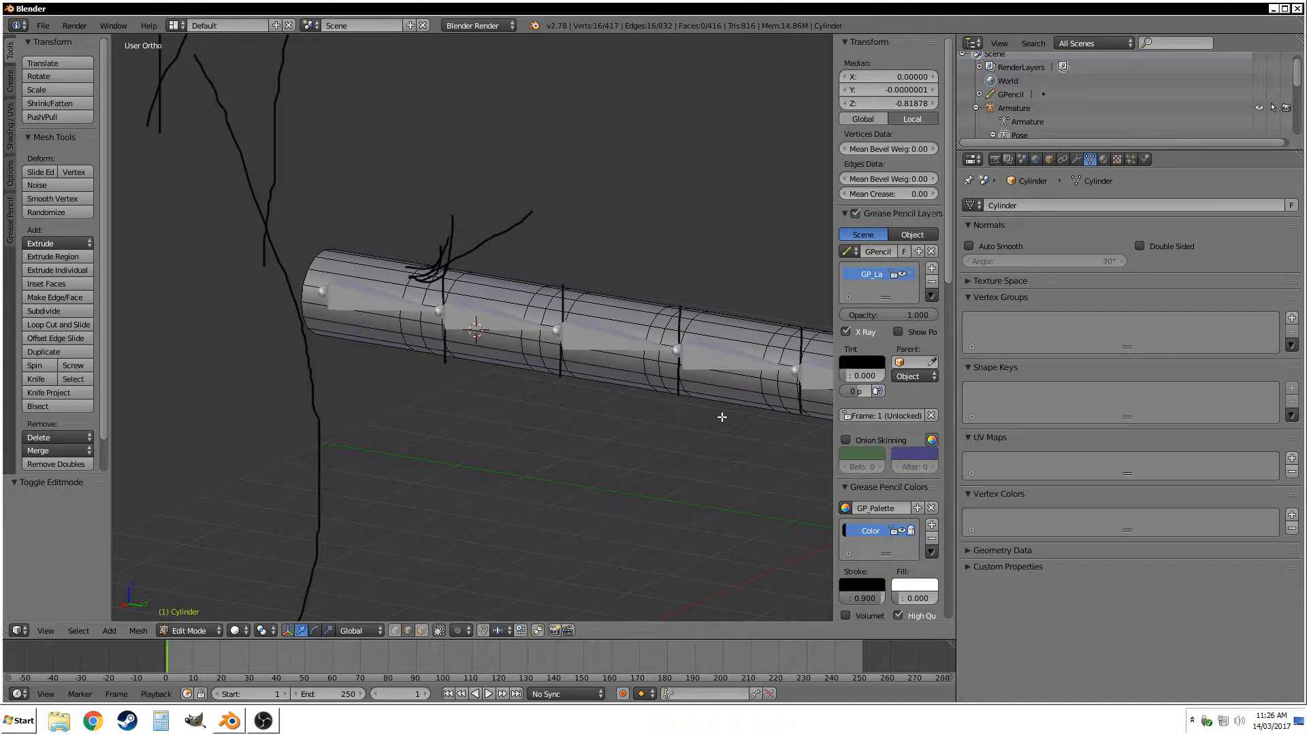
pyautogui.press('Tab')
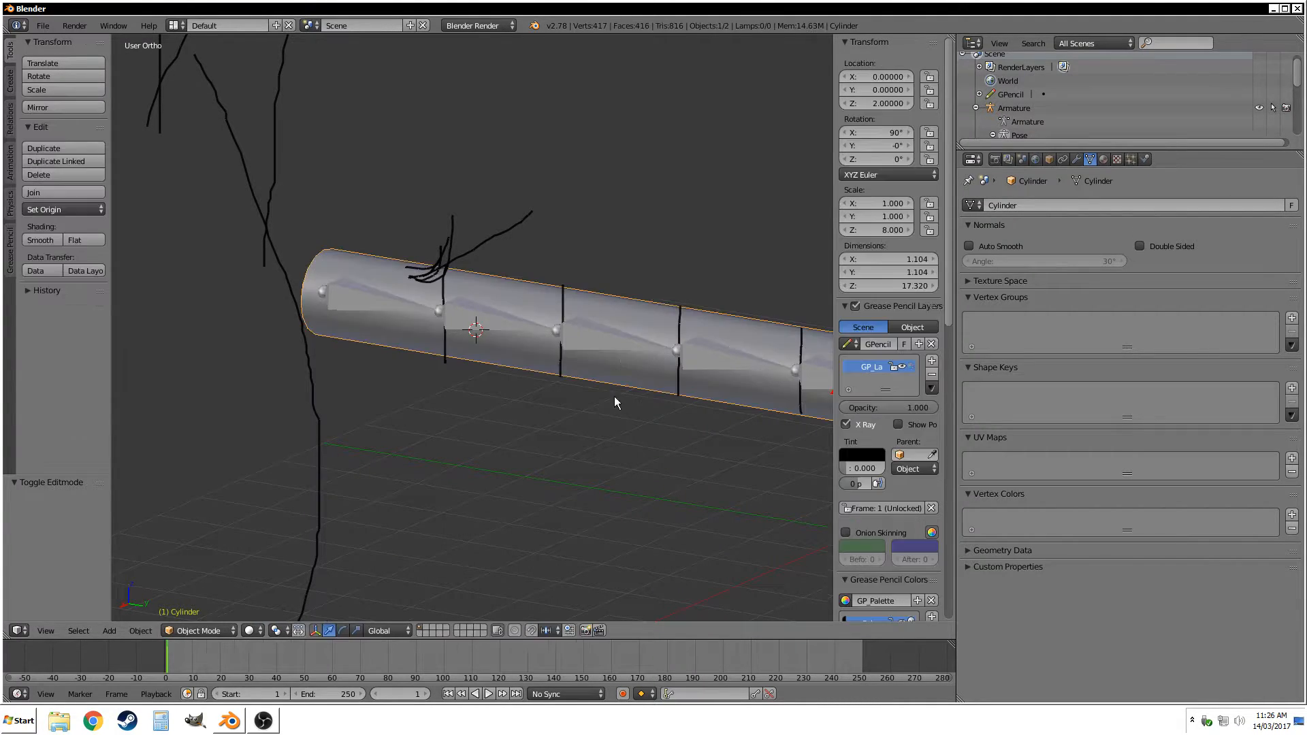
pyautogui.moveTo(612, 399); pyautogui.dragTo(520, 357, button='middle')
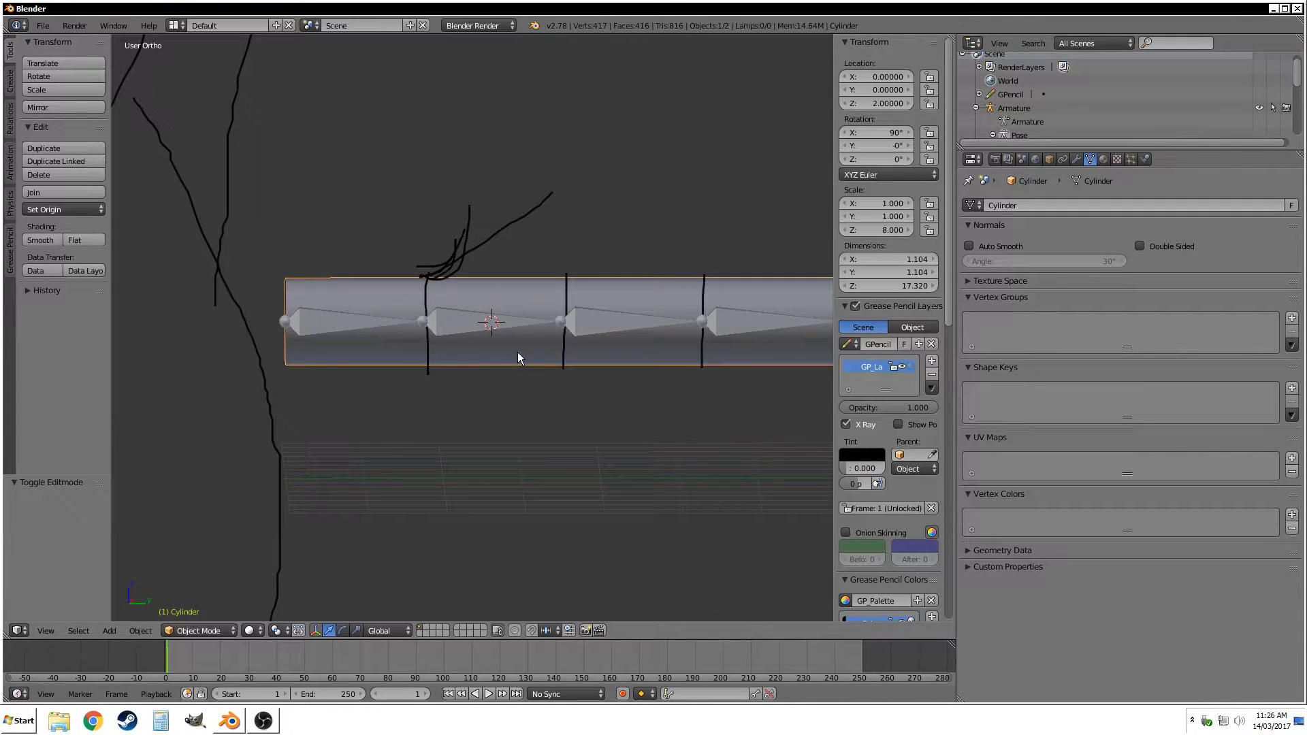
# Put the armature in Object Mode and parent the cylinder to it With Automatic Weights.
pyautogui.rightClick(452, 322)
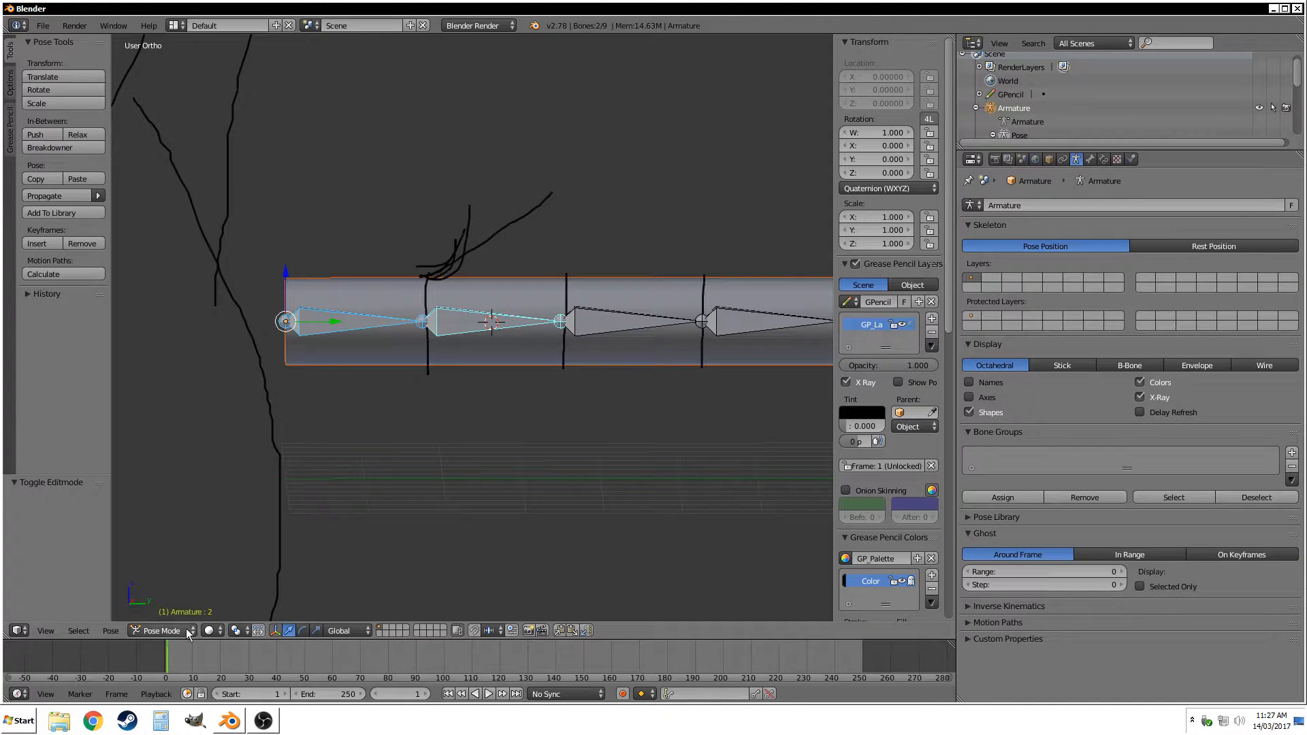
pyautogui.click(166, 631)
pyautogui.click(164, 615)
pyautogui.rightClick(464, 354)
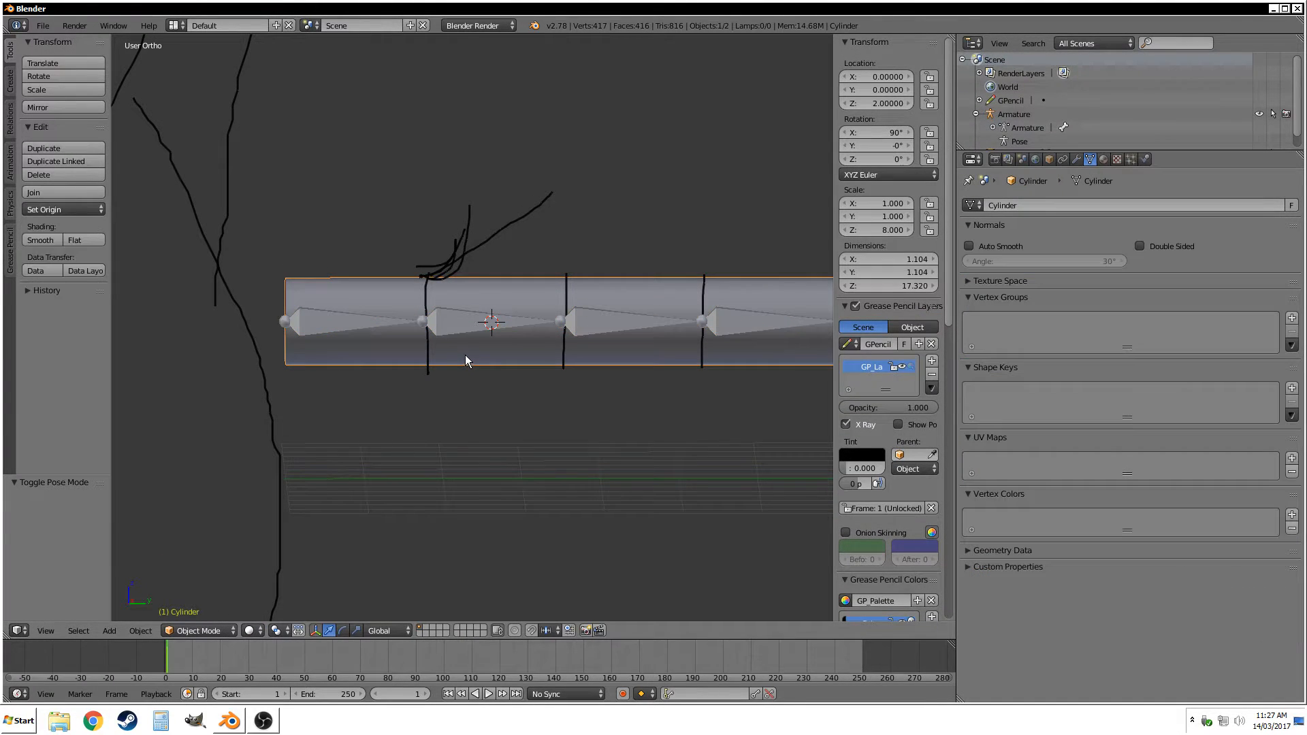
pyautogui.keyDown('shift'); pyautogui.rightClick(451, 326); pyautogui.keyUp('shift')
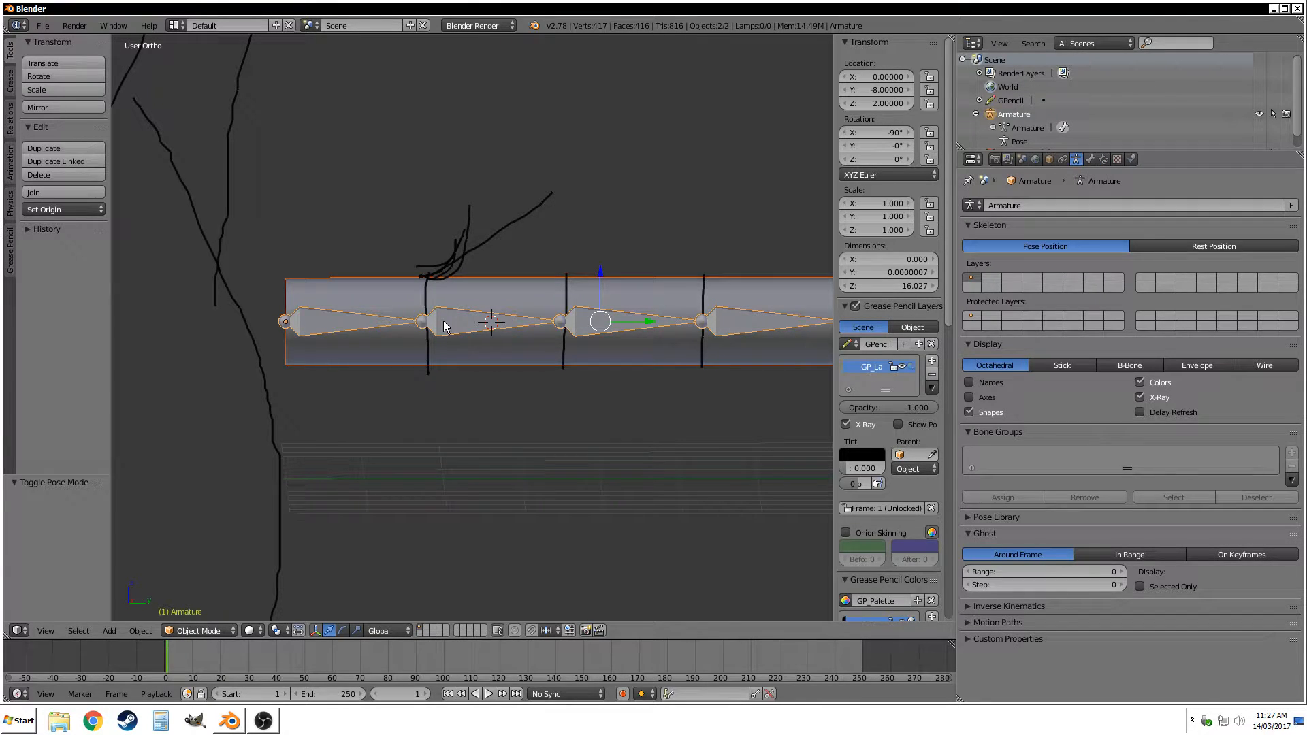
pyautogui.hotkey('ctrl', 'p')
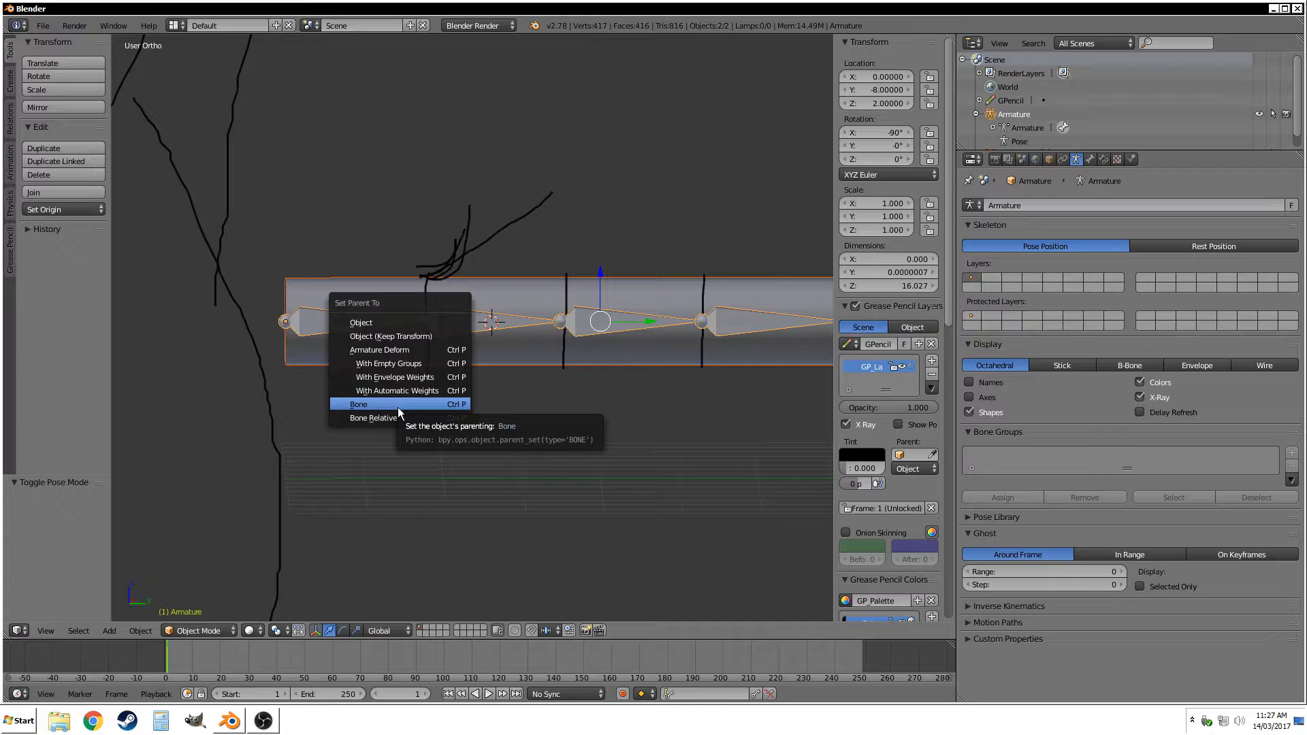
pyautogui.click(408, 392)
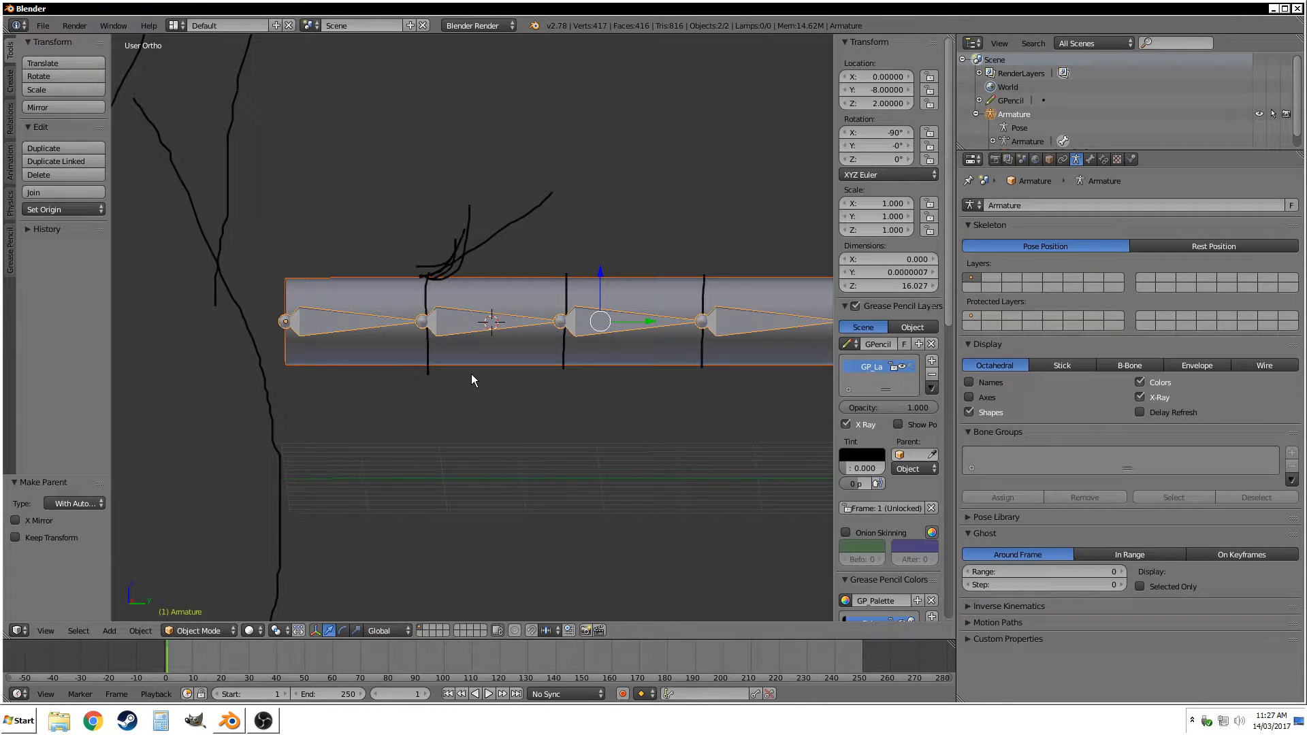
# Select only the cylinder and switch it to Weight Paint mode.
pyautogui.scroll(-2, 467, 344)
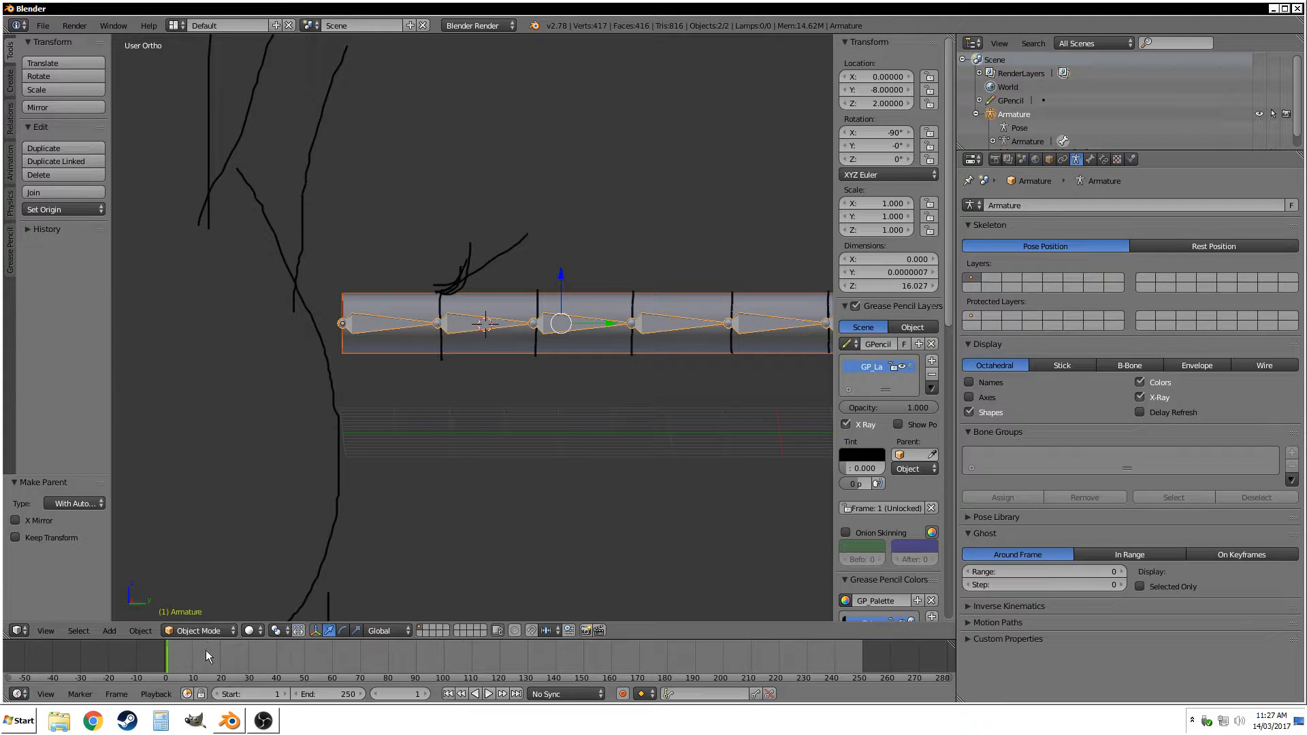
pyautogui.click(367, 350)
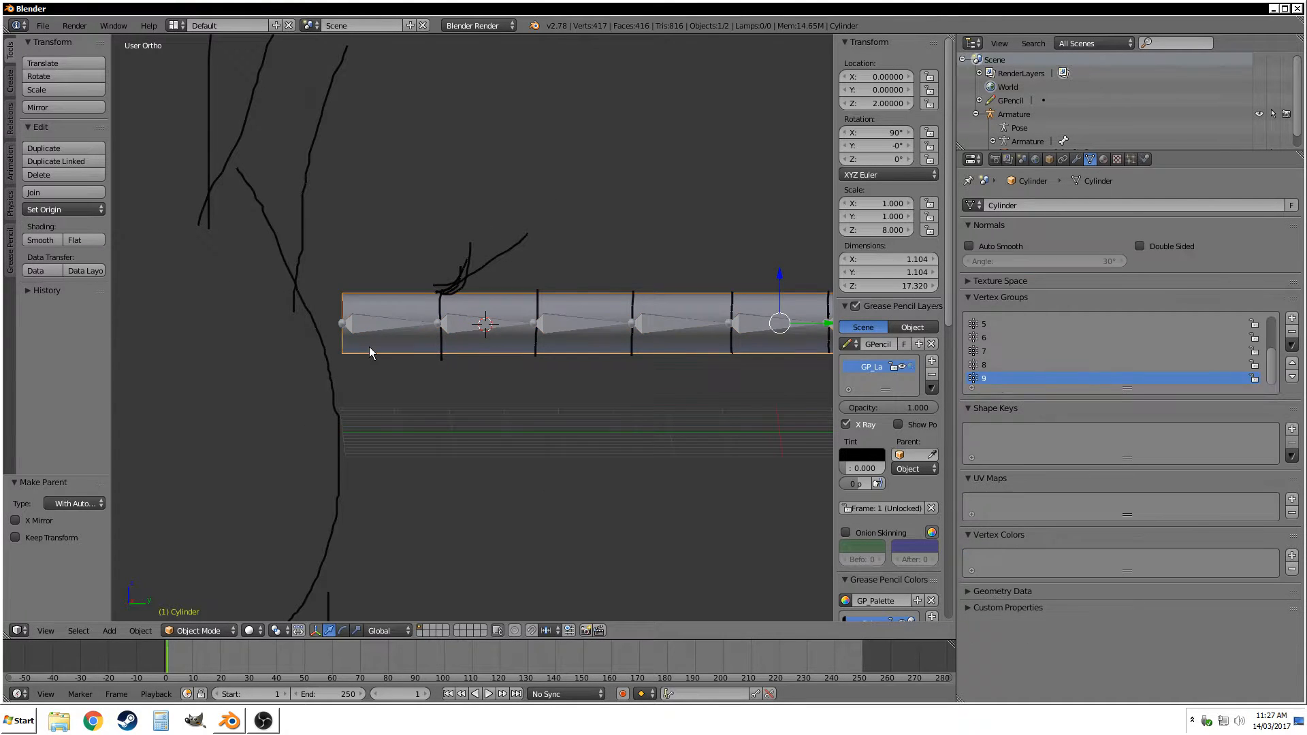
pyautogui.click(215, 627)
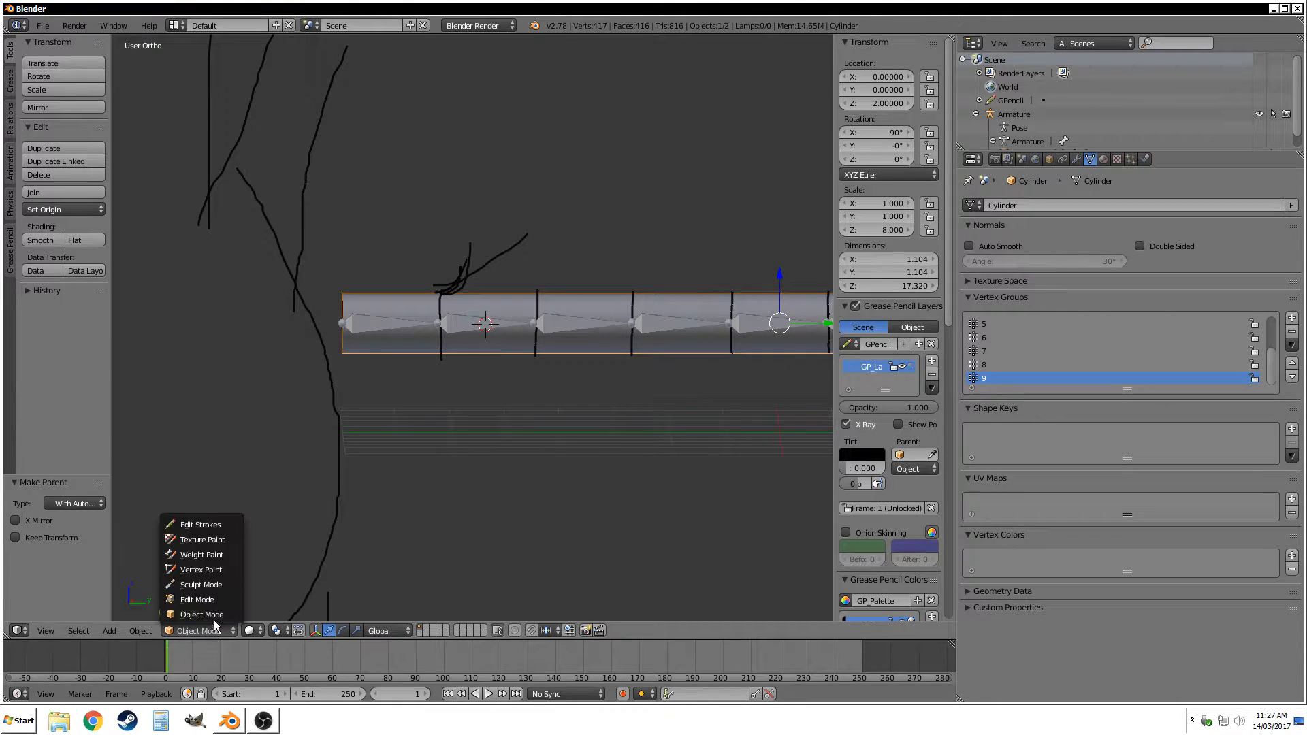
pyautogui.click(204, 554)
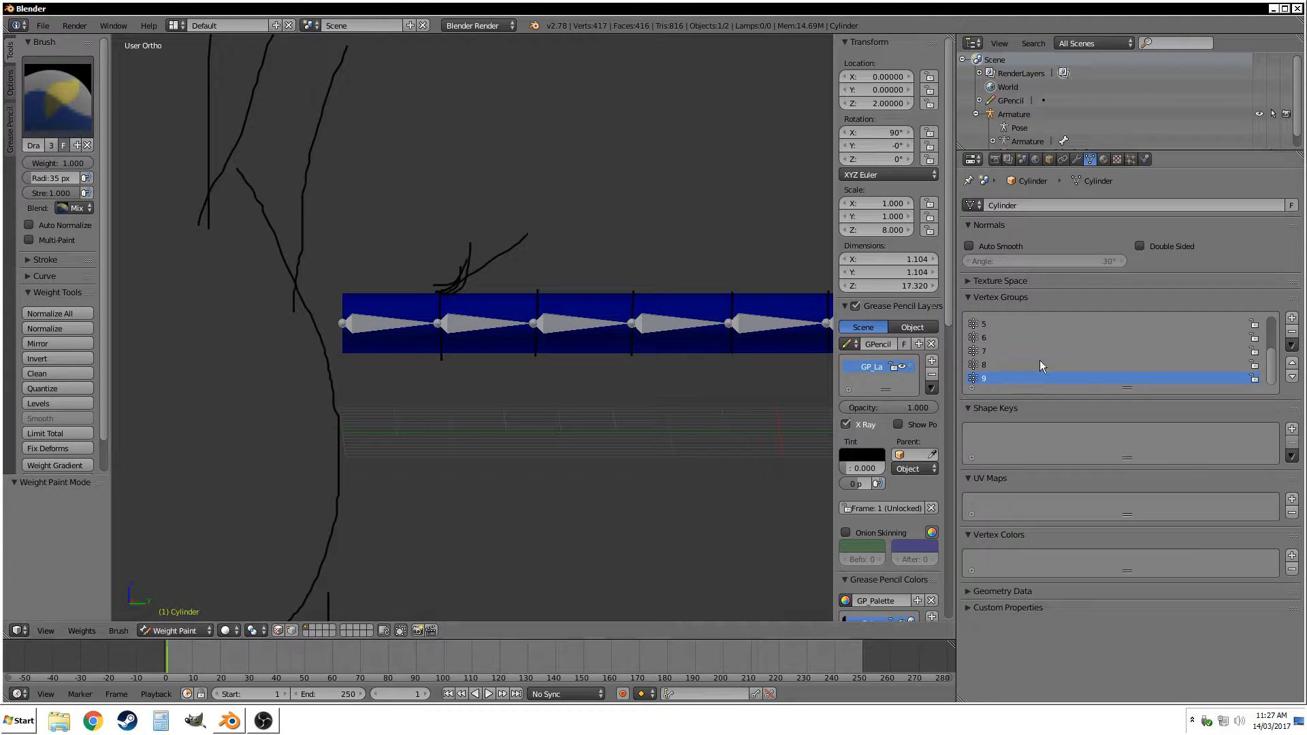
# Display vertex group 1's weights on the cylinder and enable face selection masking for painting.
pyautogui.scroll(4, 1031, 349)
pyautogui.click(998, 325)
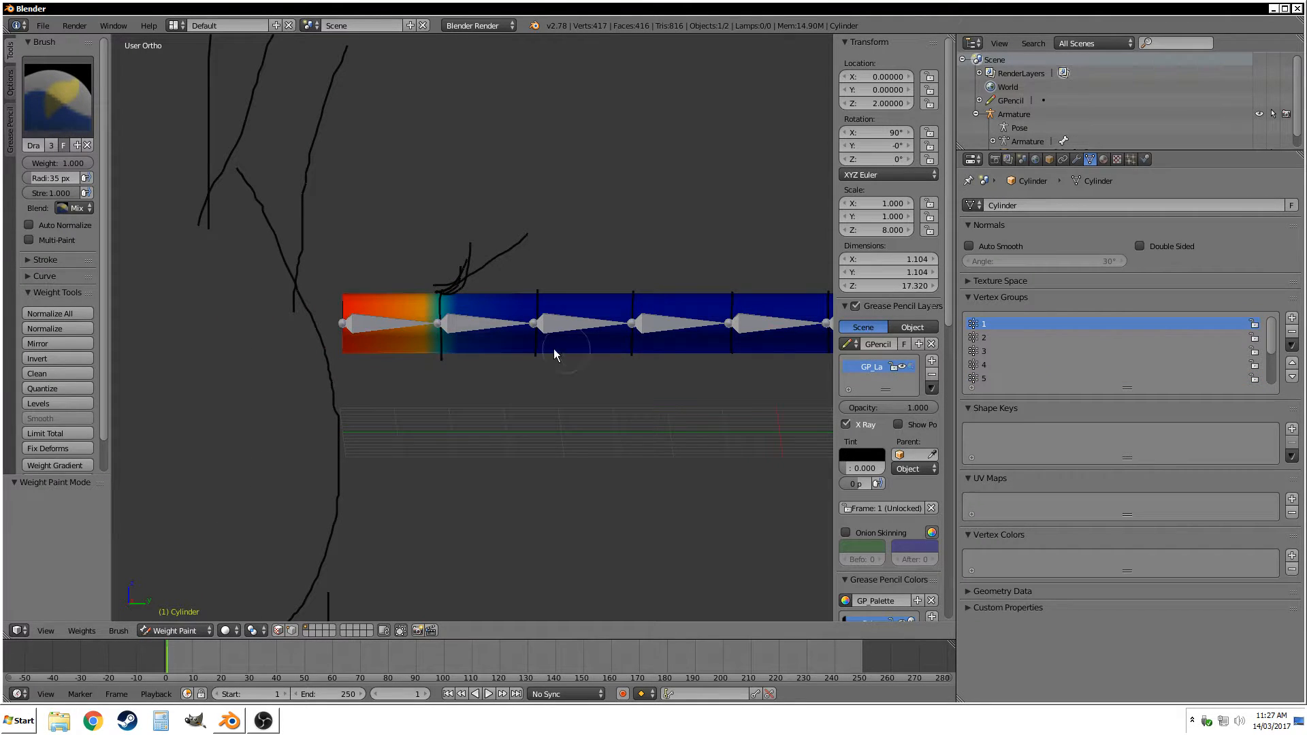
pyautogui.scroll(3, 409, 335)
pyautogui.scroll(-1, 410, 350)
pyautogui.moveTo(411, 352)
pyautogui.mouseDown(button='middle')
pyautogui.moveTo(497, 358)
pyautogui.moveTo(512, 395)
pyautogui.moveTo(387, 412)
pyautogui.moveTo(472, 364)
pyautogui.moveTo(423, 374)
pyautogui.mouseUp(button='middle')
pyautogui.click(280, 630)
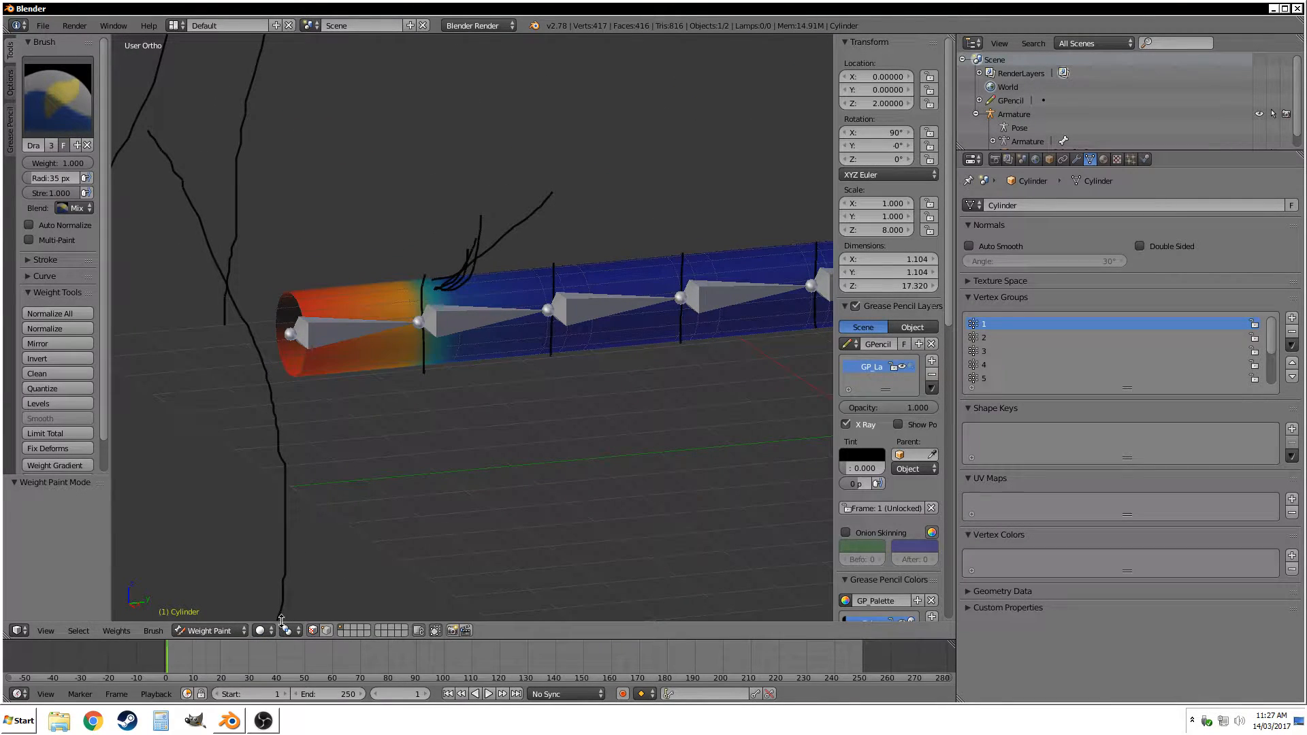
pyautogui.scroll(2, 284, 370)
pyautogui.moveTo(375, 405); pyautogui.dragTo(234, 295, button='middle')
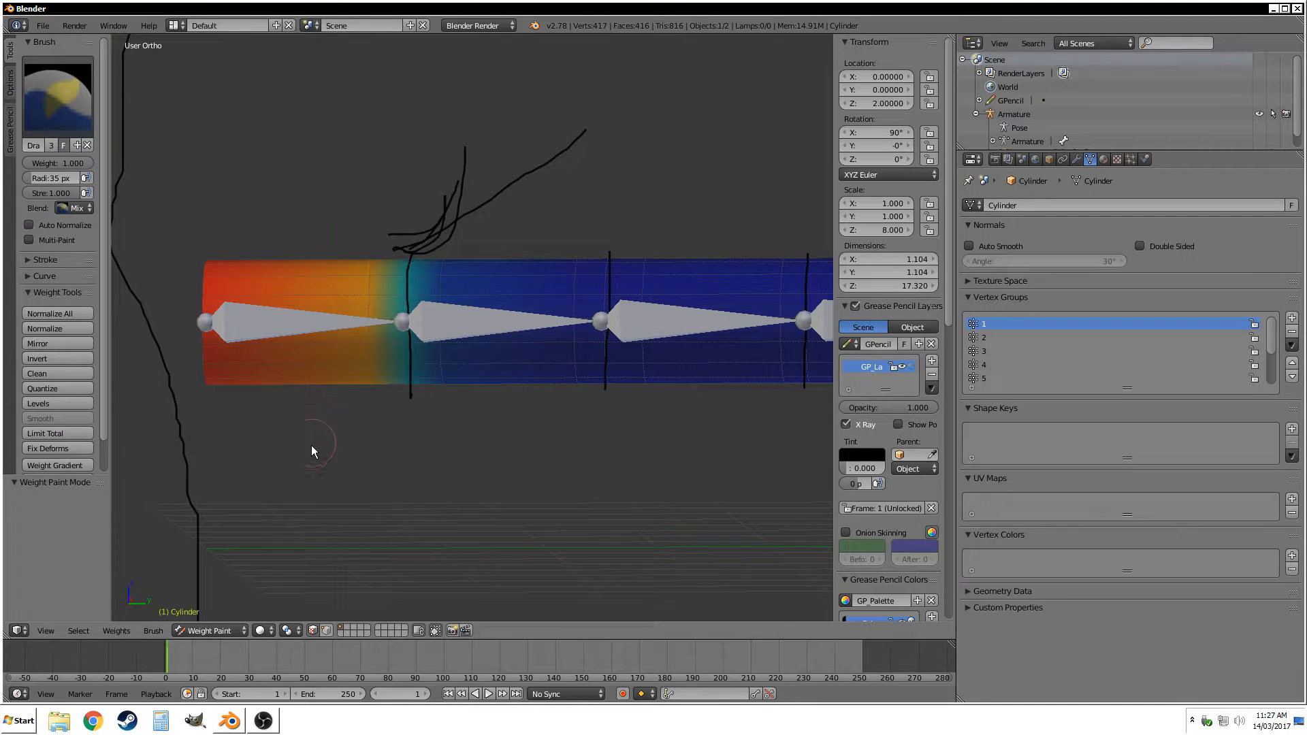
# In edge select mode, remove the cylinder's open end edge loop from vertex group 1 and return to Weight Paint mode.
pyautogui.press('Tab')
pyautogui.hotkey('ctrl', 'Tab')
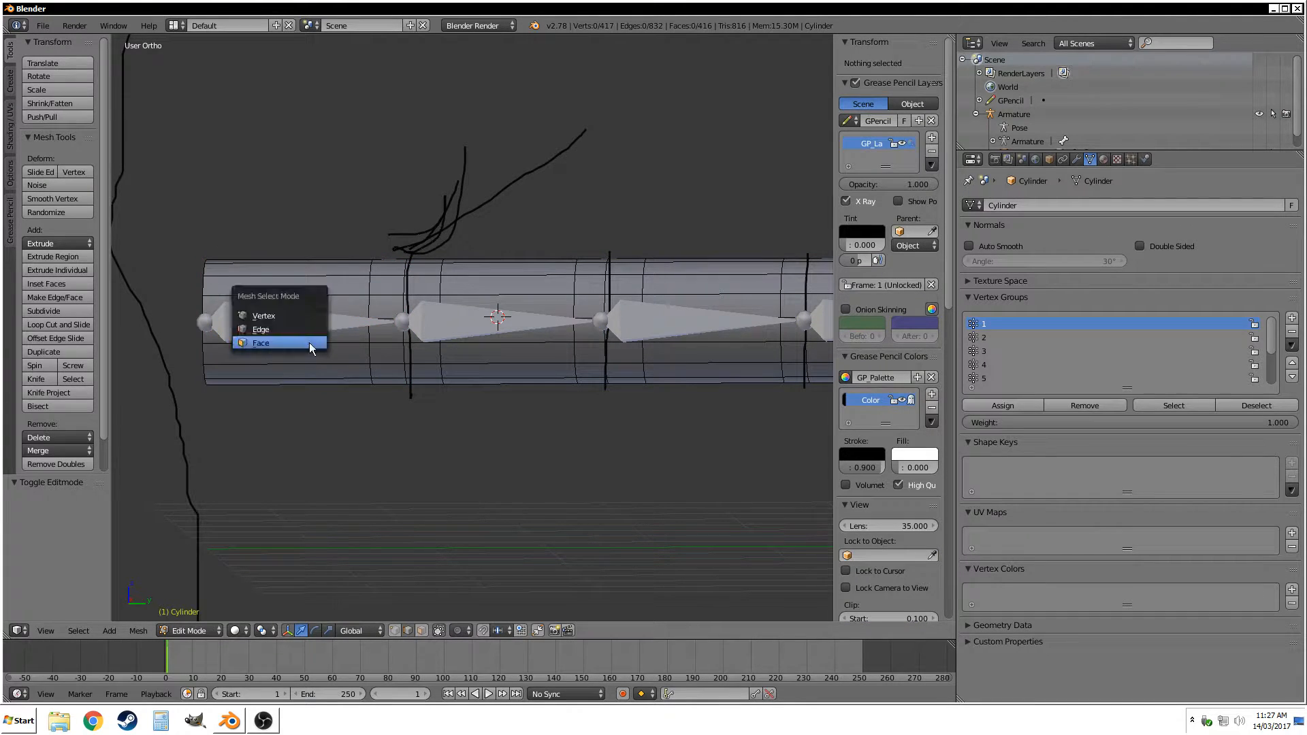
pyautogui.click(293, 331)
pyautogui.keyDown('alt'); pyautogui.rightClick(206, 348); pyautogui.keyUp('alt')
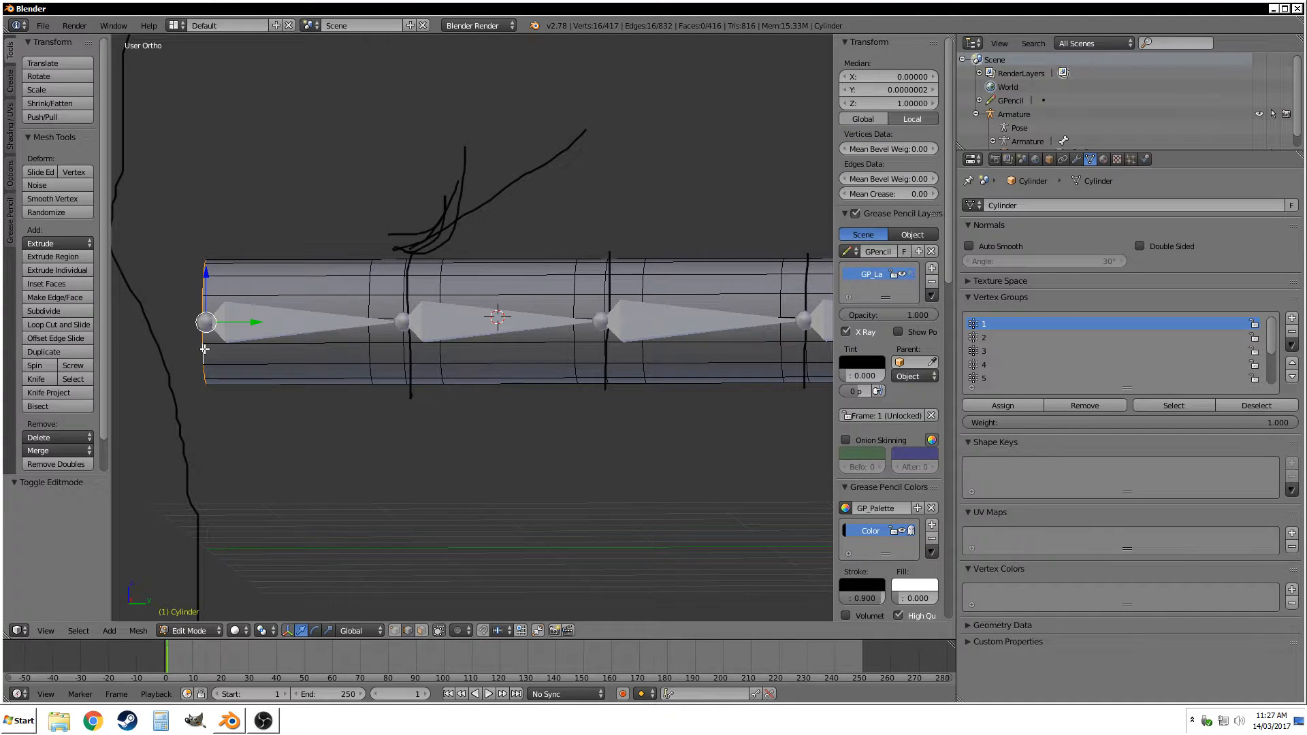
pyautogui.click(1079, 406)
pyautogui.press('Tab')
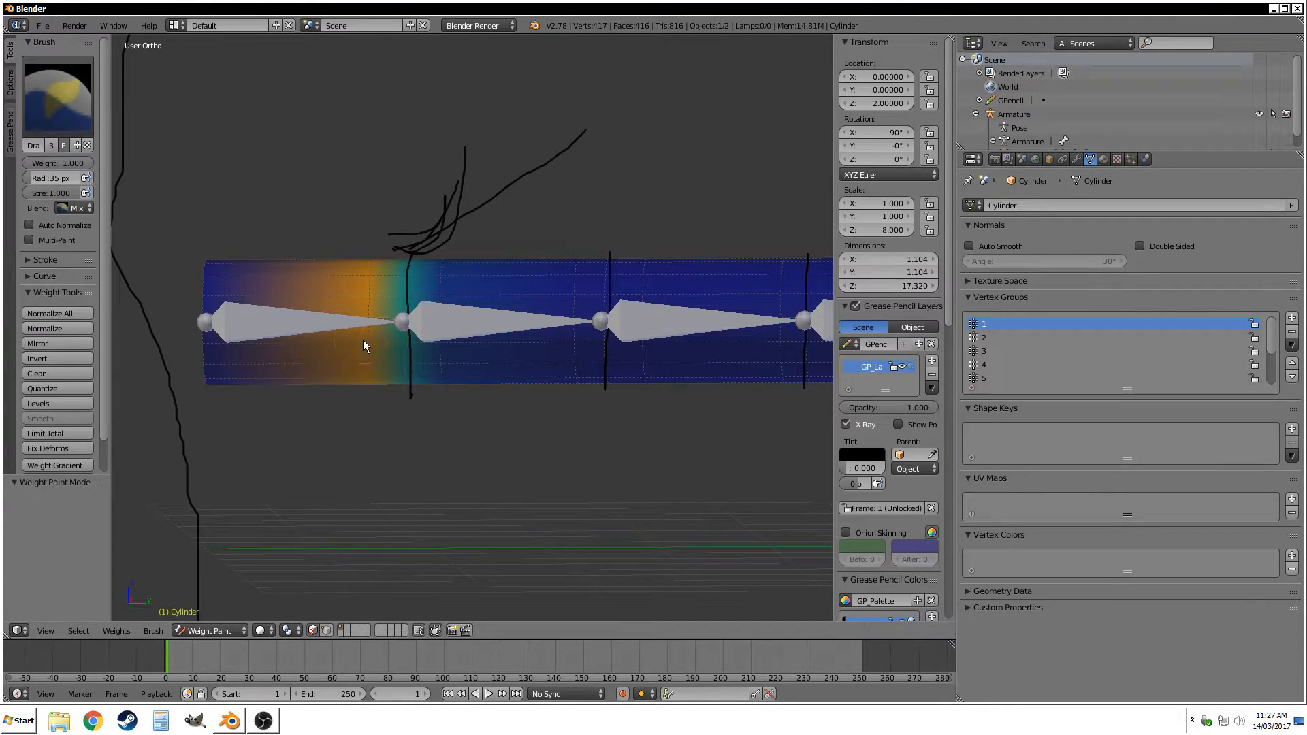
# Make vertex group 2 active and examine how its weights spread around bone 2 and its neighbouring joints.
pyautogui.moveTo(363, 341)
pyautogui.mouseDown(button='middle')
pyautogui.moveTo(346, 384)
pyautogui.moveTo(513, 398)
pyautogui.moveTo(332, 408)
pyautogui.moveTo(344, 411)
pyautogui.moveTo(328, 374)
pyautogui.mouseUp(button='middle')
pyautogui.scroll(3, 329, 374)
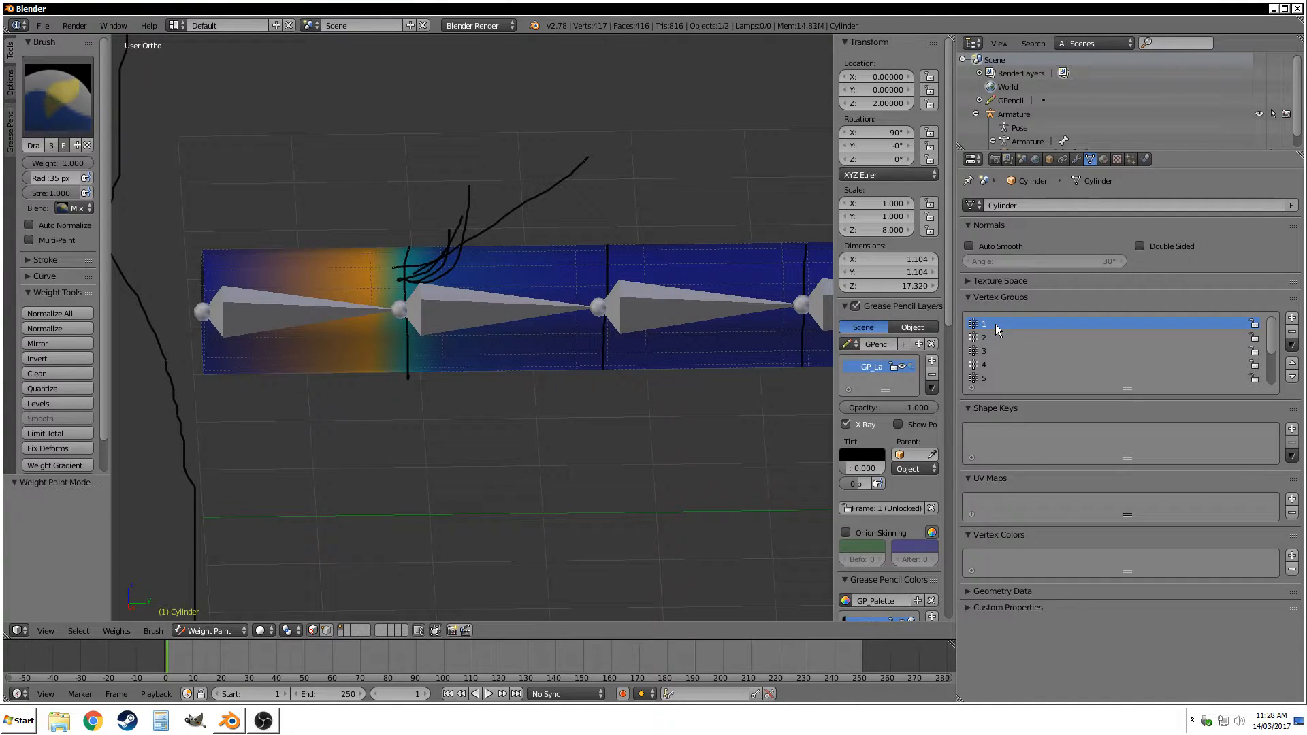
pyautogui.click(984, 339)
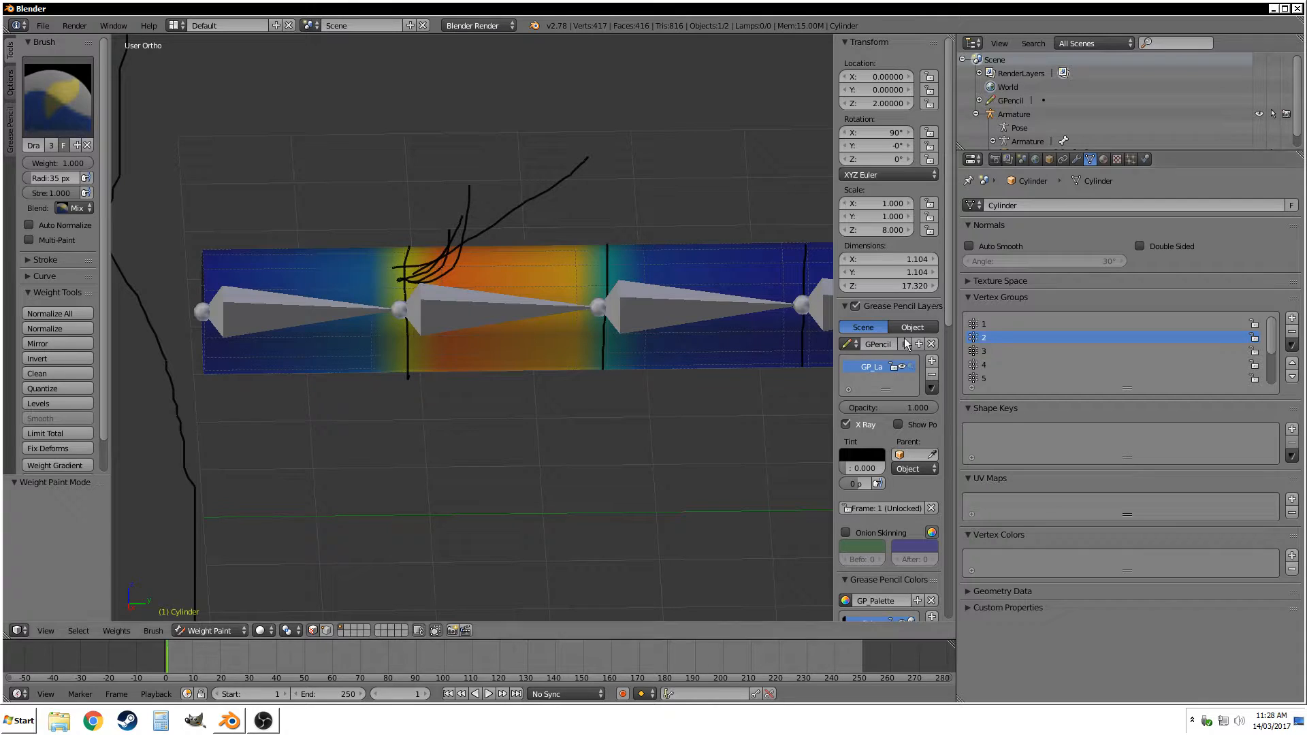
pyautogui.scroll(2, 556, 335)
pyautogui.scroll(-2, 576, 325)
pyautogui.moveTo(583, 298)
pyautogui.mouseDown(button='middle')
pyautogui.moveTo(587, 267)
pyautogui.moveTo(539, 300)
pyautogui.moveTo(525, 276)
pyautogui.moveTo(539, 279)
pyautogui.moveTo(500, 258)
pyautogui.moveTo(513, 235)
pyautogui.moveTo(513, 309)
pyautogui.mouseUp(button='middle')
pyautogui.scroll(2, 538, 300)
pyautogui.scroll(-1, 491, 305)
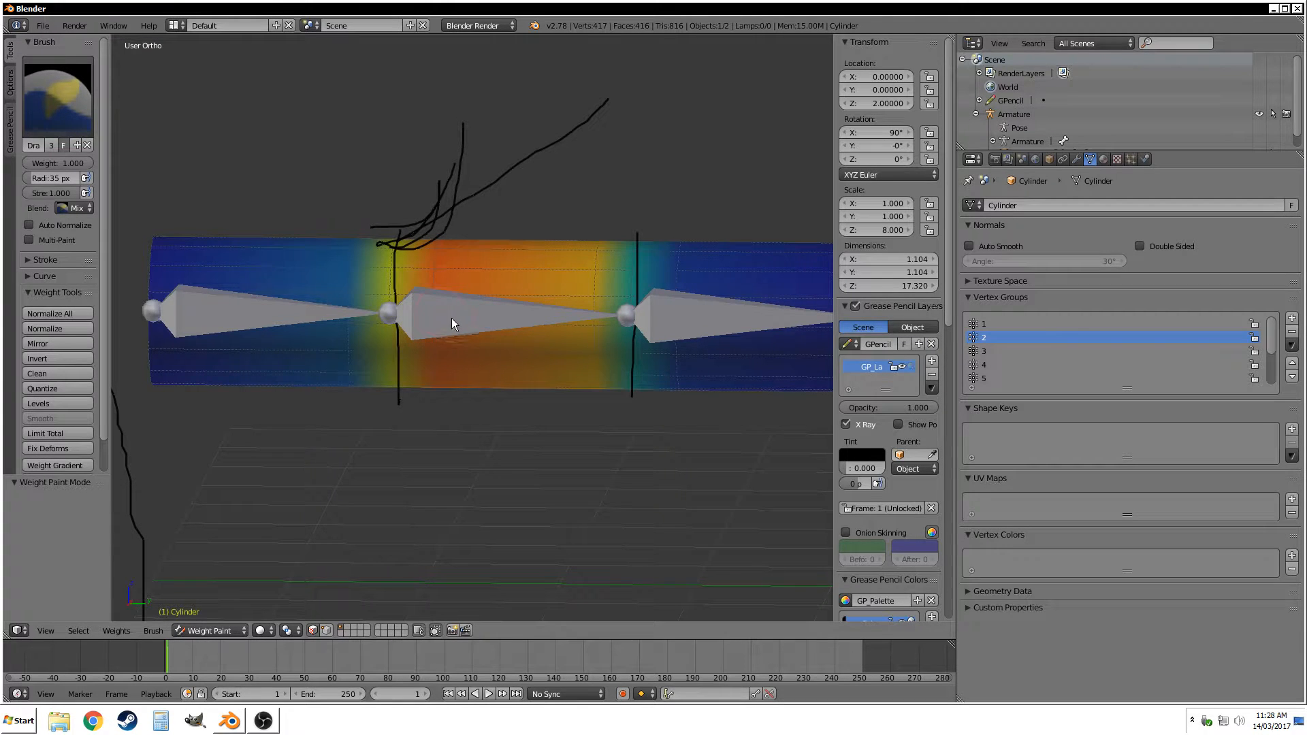
pyautogui.moveTo(451, 317)
pyautogui.mouseDown(button='middle')
pyautogui.moveTo(479, 313)
pyautogui.moveTo(431, 325)
pyautogui.mouseUp(button='middle')
pyautogui.scroll(2, 400, 322)
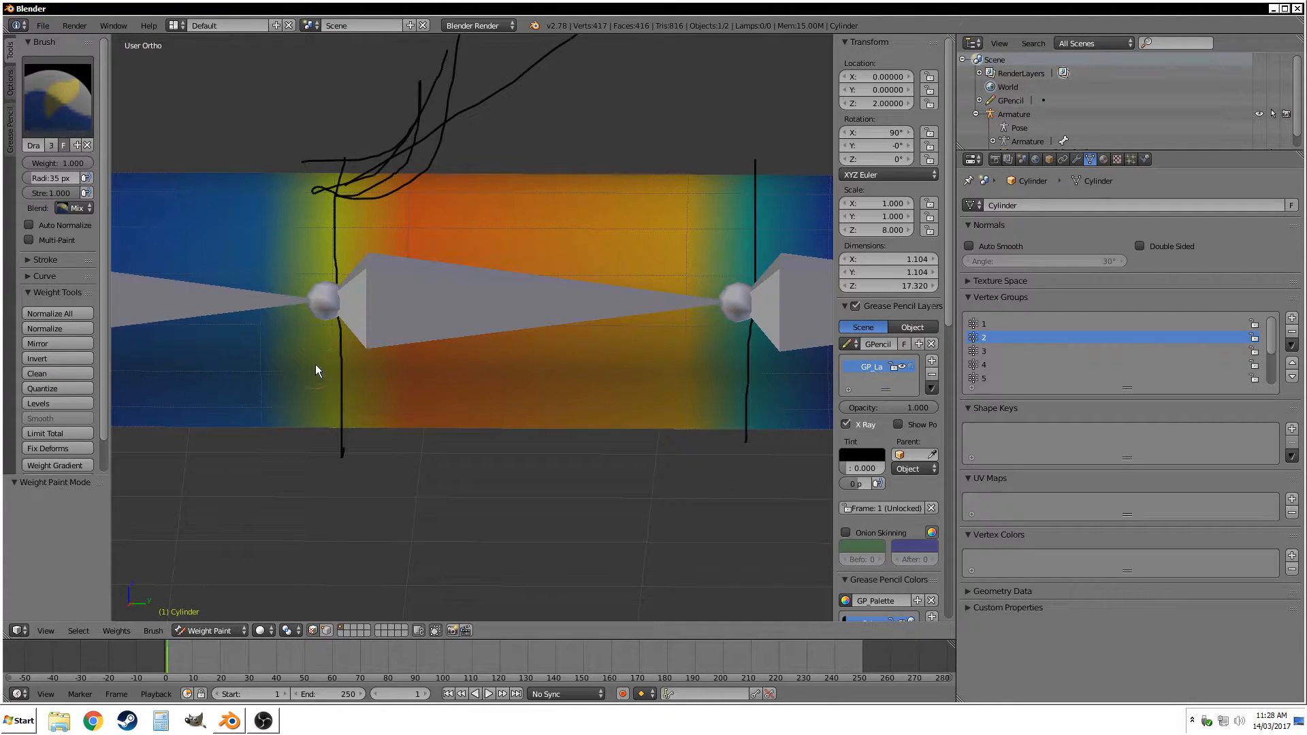
pyautogui.scroll(-2, 354, 369)
pyautogui.moveTo(399, 374); pyautogui.dragTo(394, 314, button='middle')
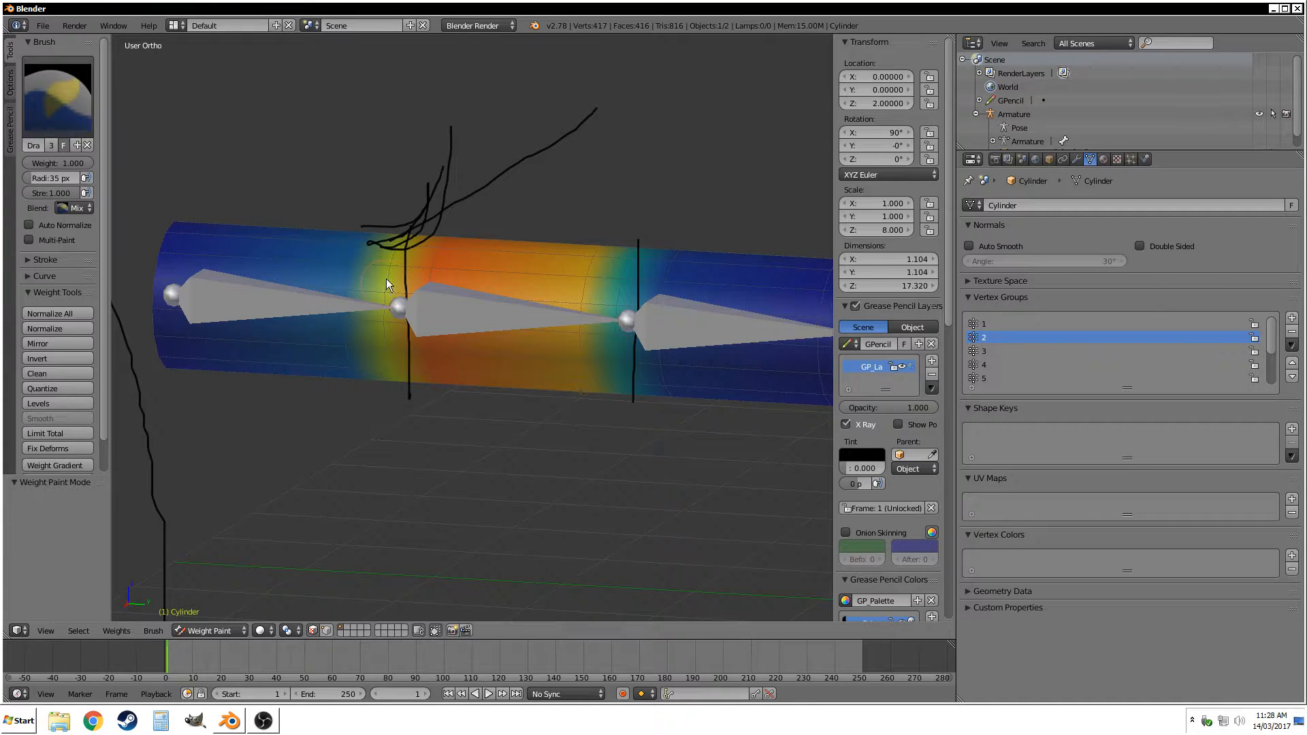
pyautogui.moveTo(385, 276)
pyautogui.mouseDown(button='middle')
pyautogui.moveTo(387, 290)
pyautogui.moveTo(348, 267)
pyautogui.moveTo(447, 291)
pyautogui.moveTo(378, 296)
pyautogui.mouseUp(button='middle')
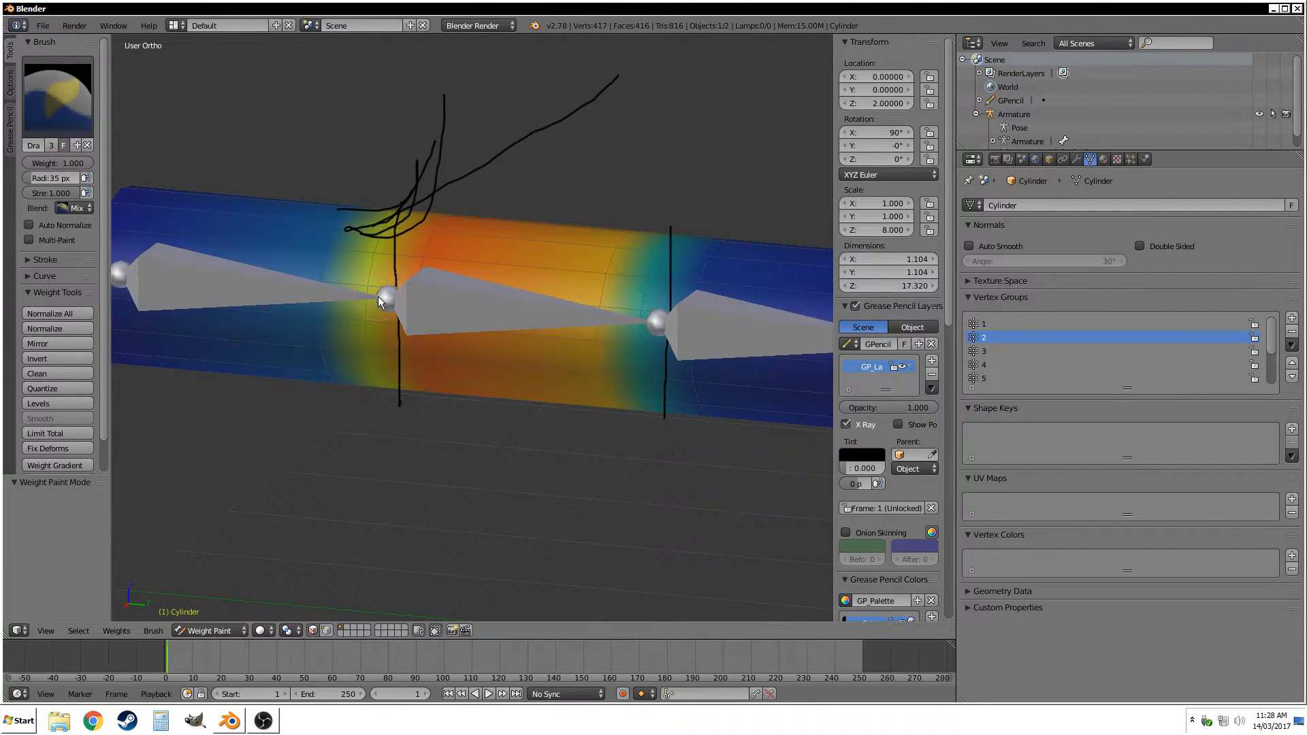
pyautogui.moveTo(465, 266)
pyautogui.mouseDown(button='middle')
pyautogui.moveTo(547, 253)
pyautogui.moveTo(530, 267)
pyautogui.mouseUp(button='middle')
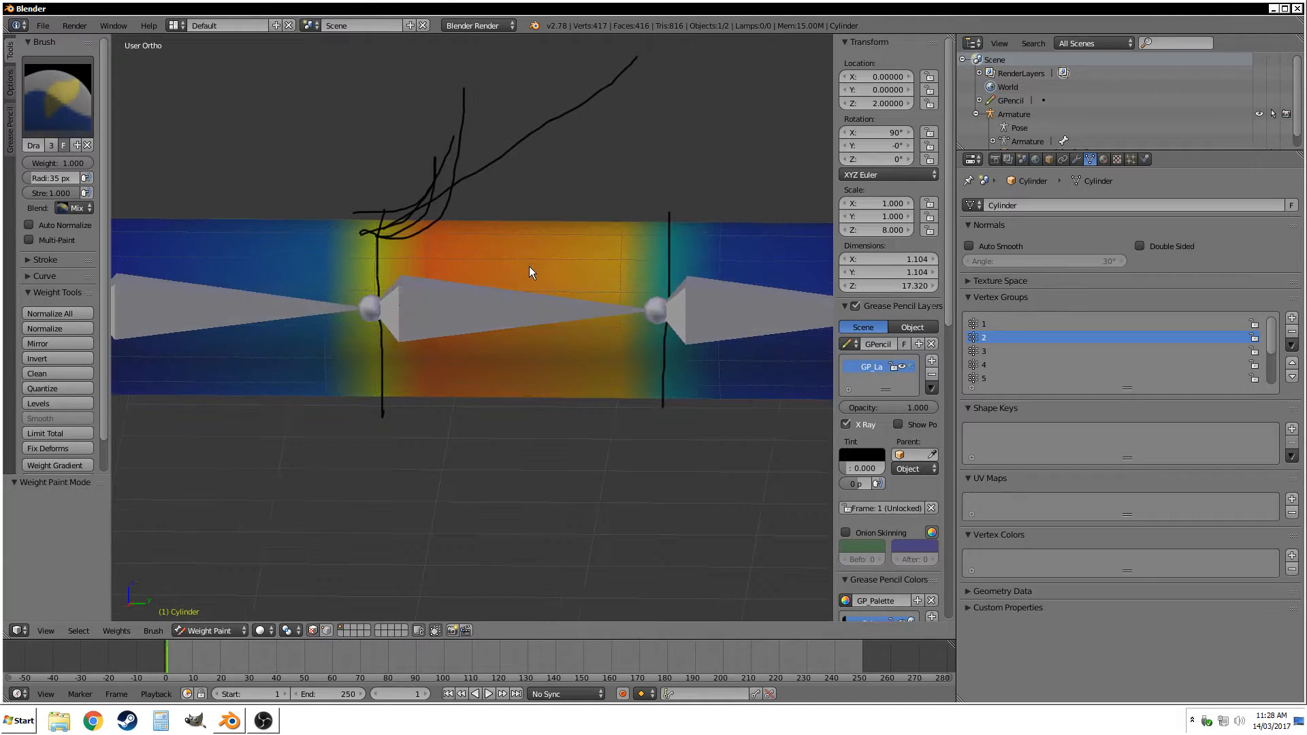
pyautogui.moveTo(381, 320)
pyautogui.mouseDown(button='middle')
pyautogui.moveTo(405, 458)
pyautogui.moveTo(399, 516)
pyautogui.mouseUp(button='middle')
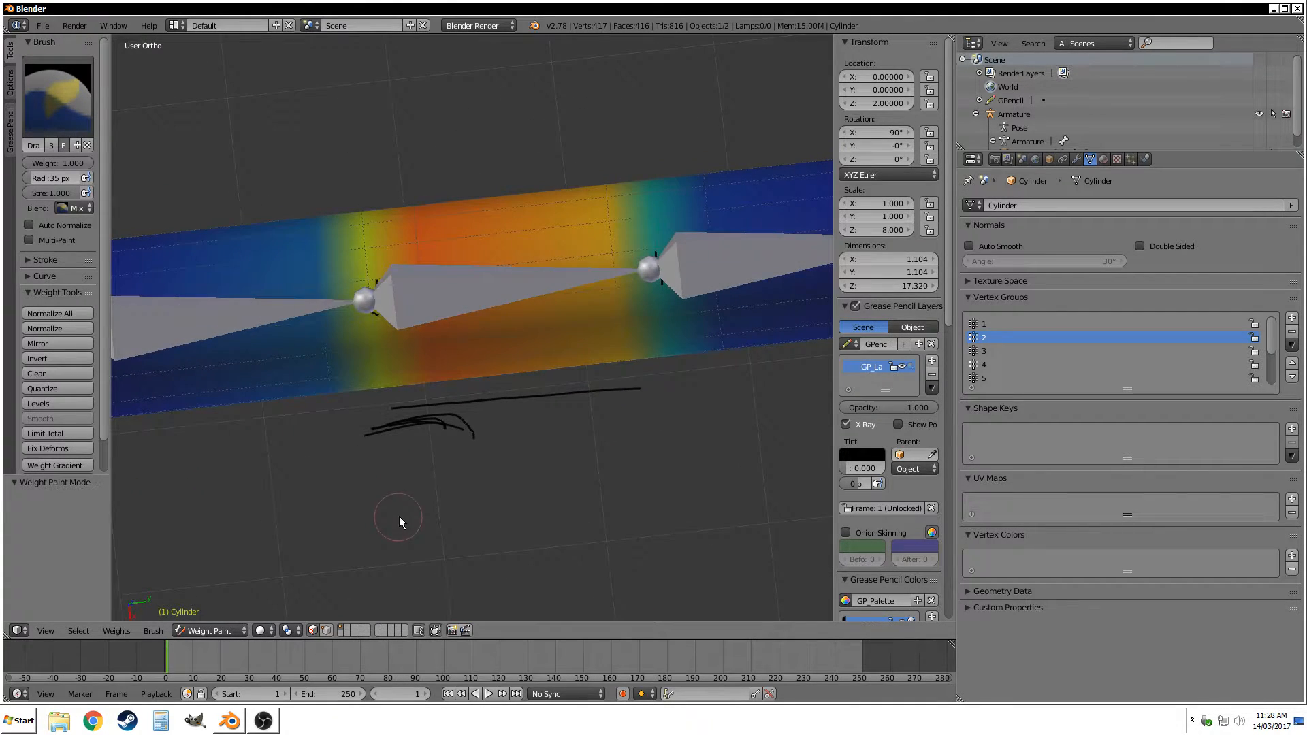
pyautogui.moveTo(599, 421)
pyautogui.mouseDown(button='middle')
pyautogui.moveTo(551, 264)
pyautogui.moveTo(648, 253)
pyautogui.mouseUp(button='middle')
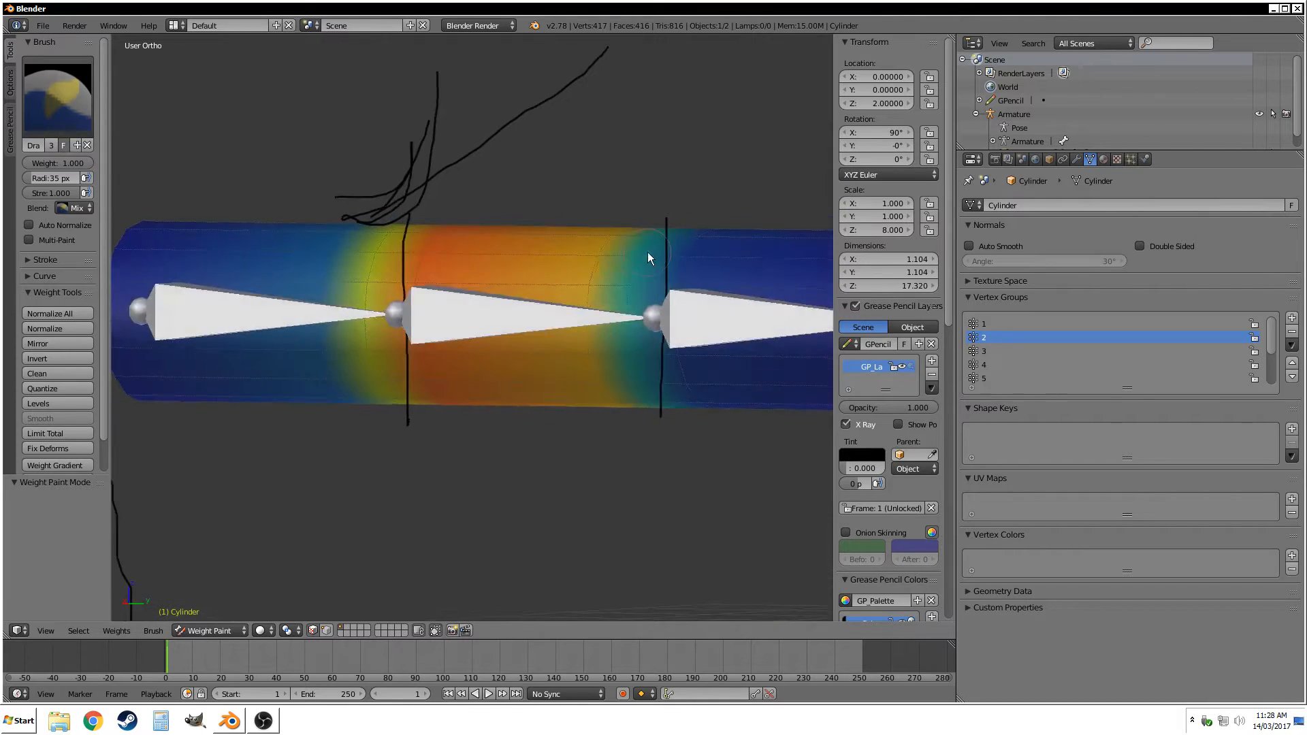
# In face select mode, select the wide face loop around bone 2 and assign it to vertex group 2 with weight 0.2.
pyautogui.press('Tab')
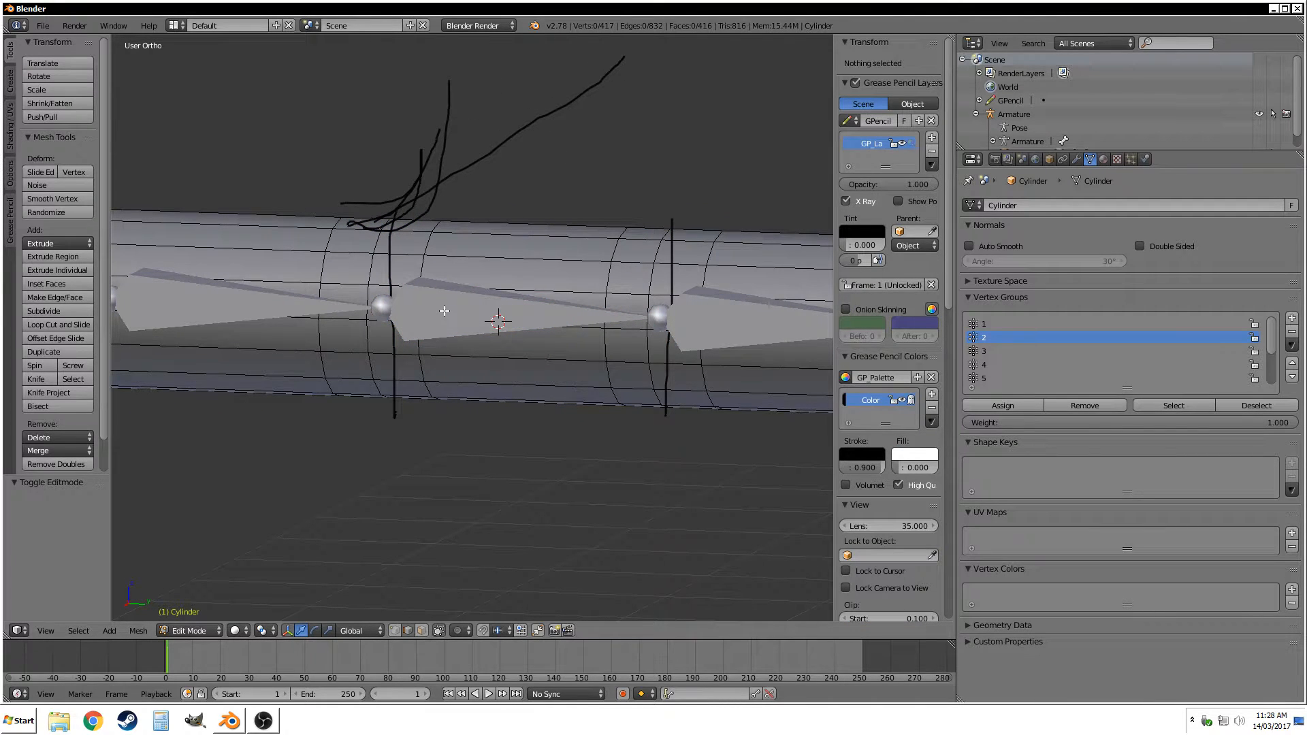
pyautogui.hotkey('ctrl', 'Tab')
pyautogui.click(445, 329)
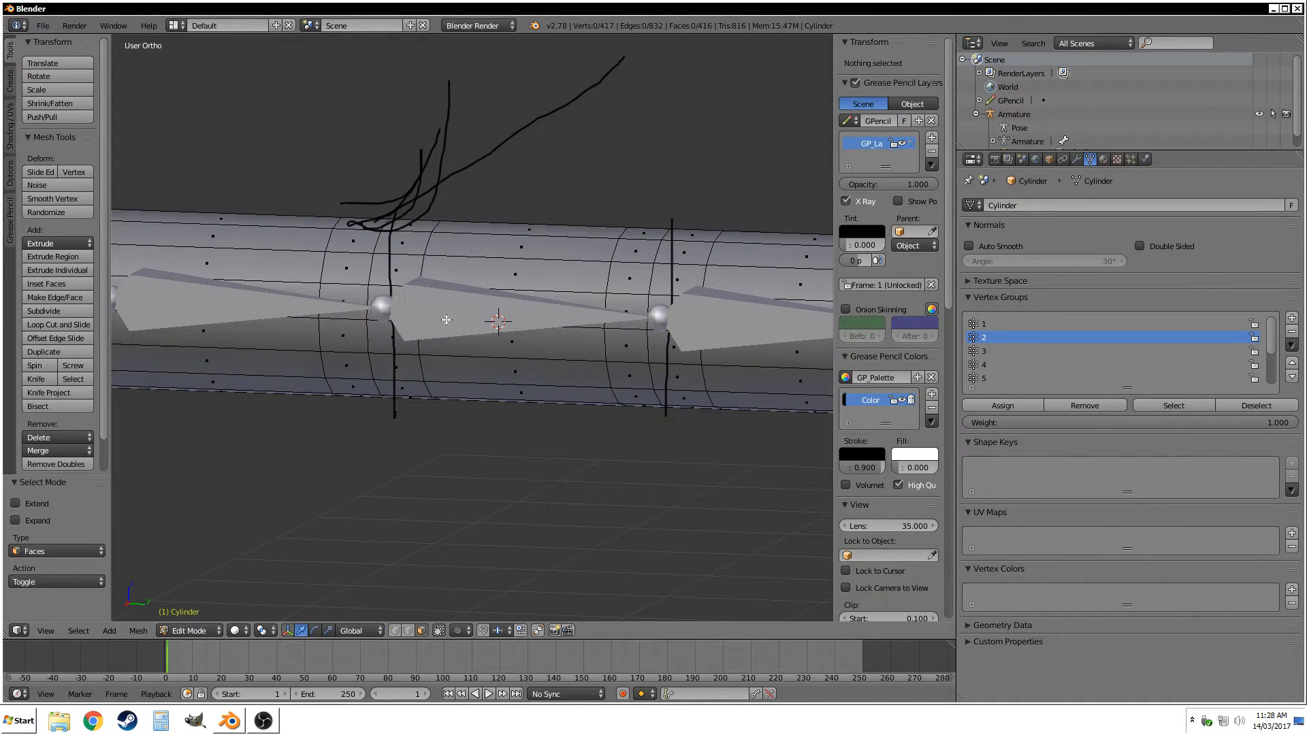
pyautogui.keyDown('alt'); pyautogui.rightClick(527, 287); pyautogui.keyUp('alt')
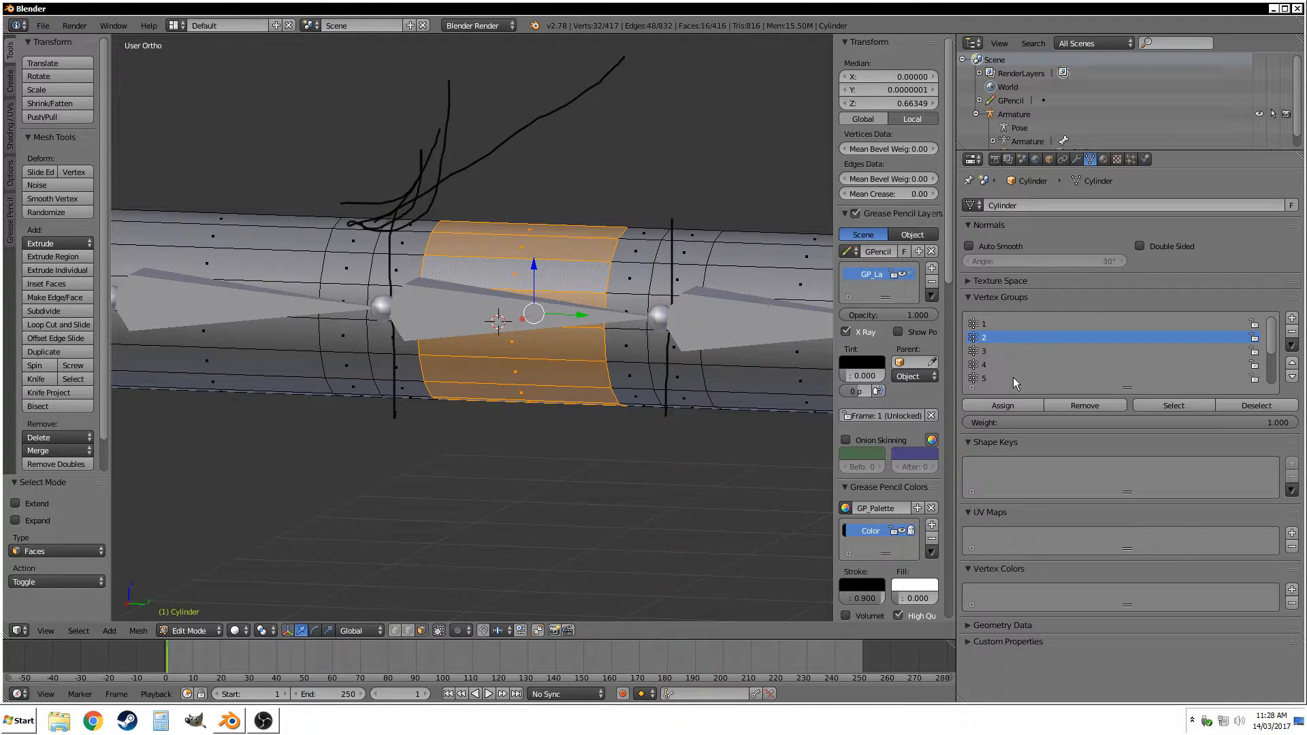
pyautogui.click(1199, 422)
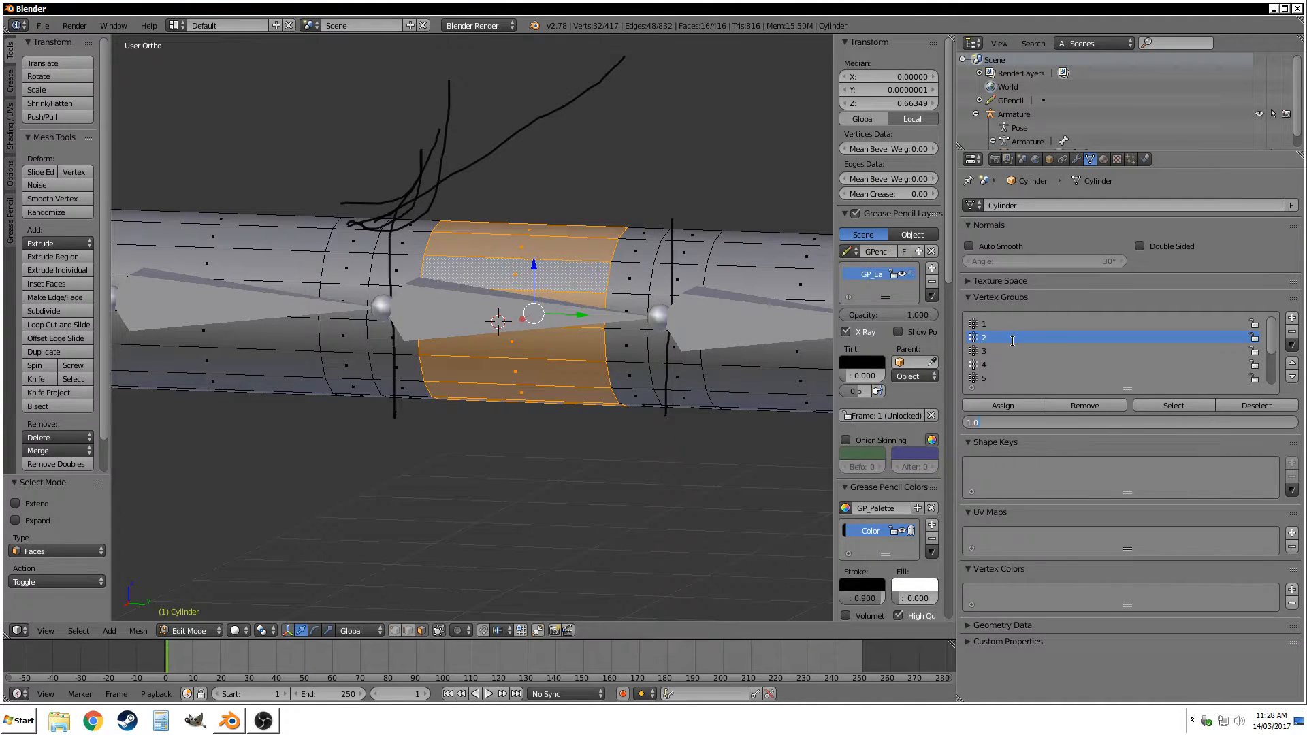
pyautogui.press('Return')
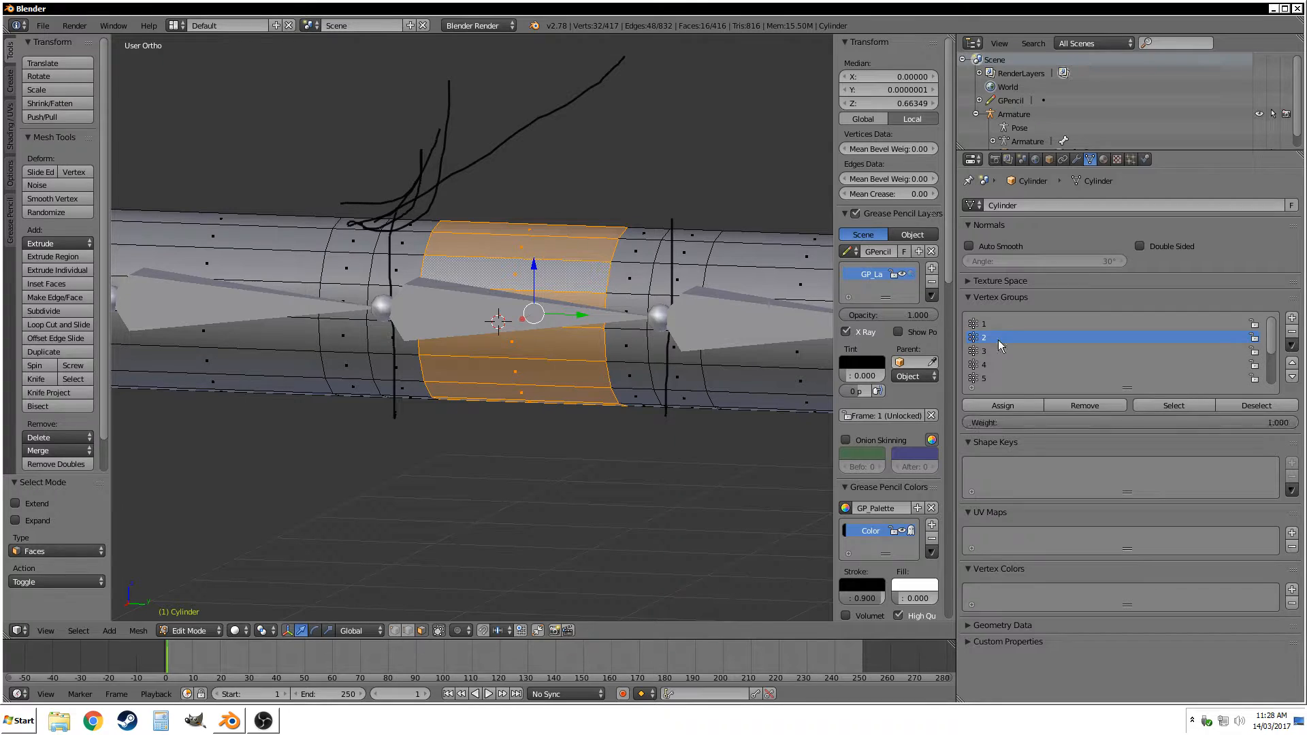
pyautogui.click(1167, 423)
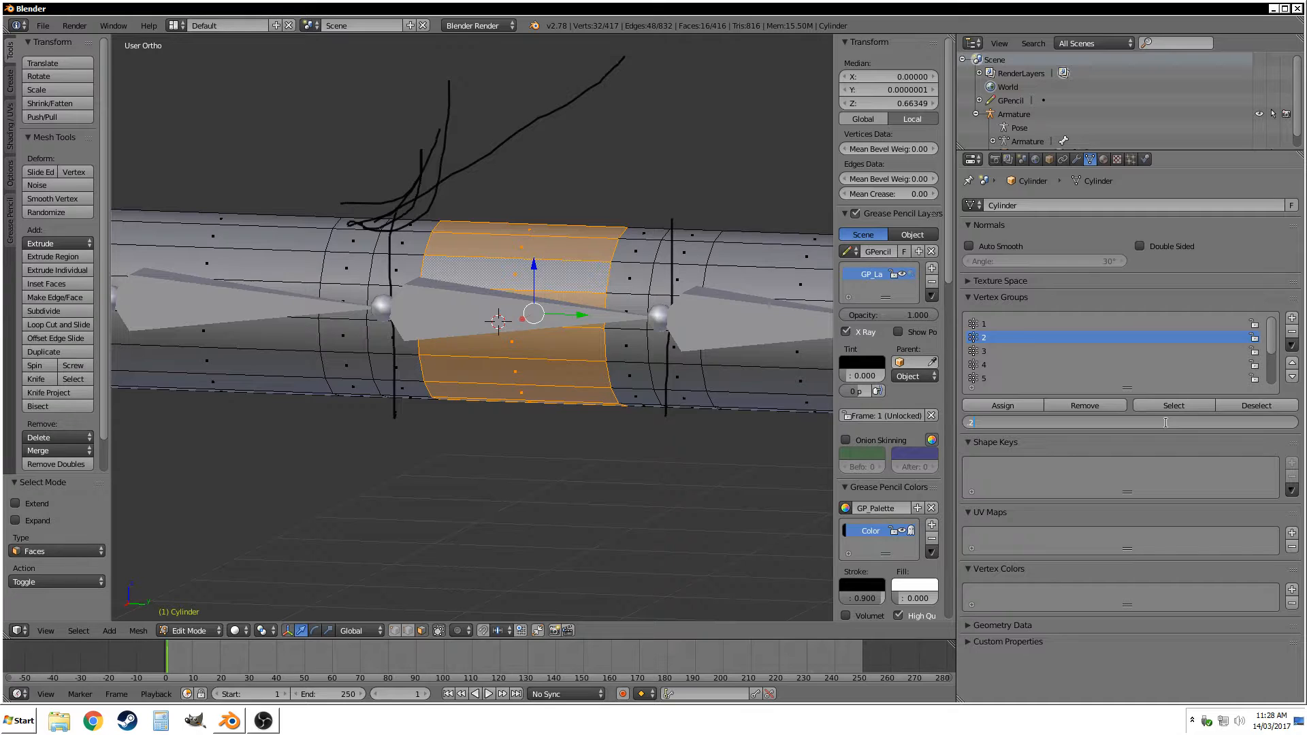
pyautogui.write('.2')
pyautogui.press('Return')
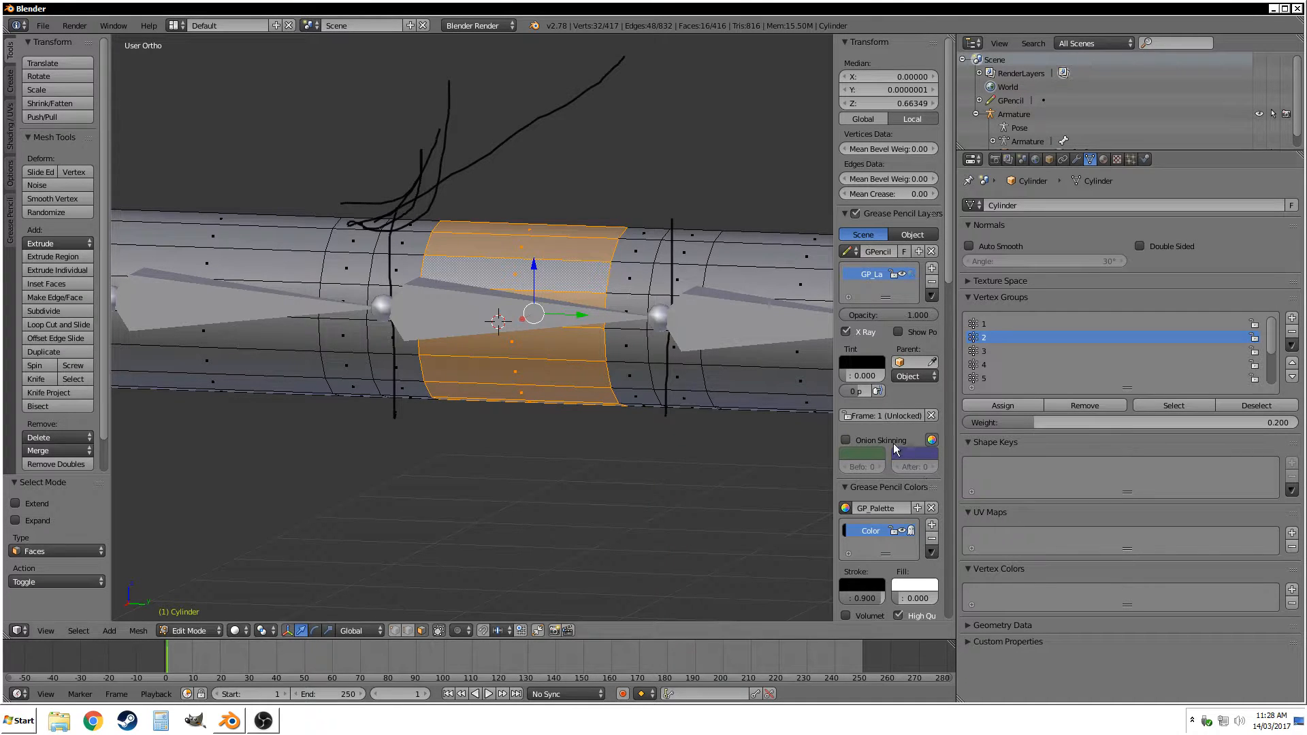
# Select the narrow face loop at the joint between bones 1 and 2 and set the vertex weight value to 0.3.
pyautogui.keyDown('alt'); pyautogui.rightClick(386, 349); pyautogui.keyUp('alt')
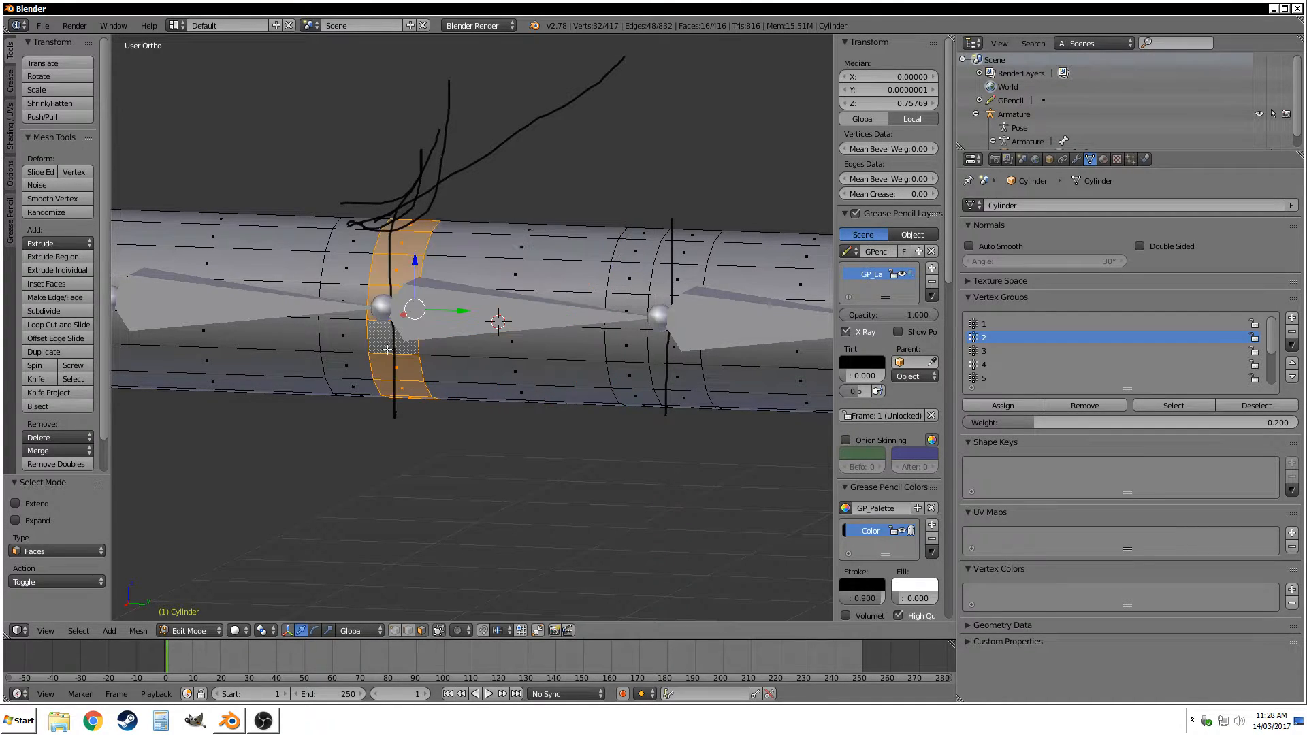
pyautogui.click(1088, 422)
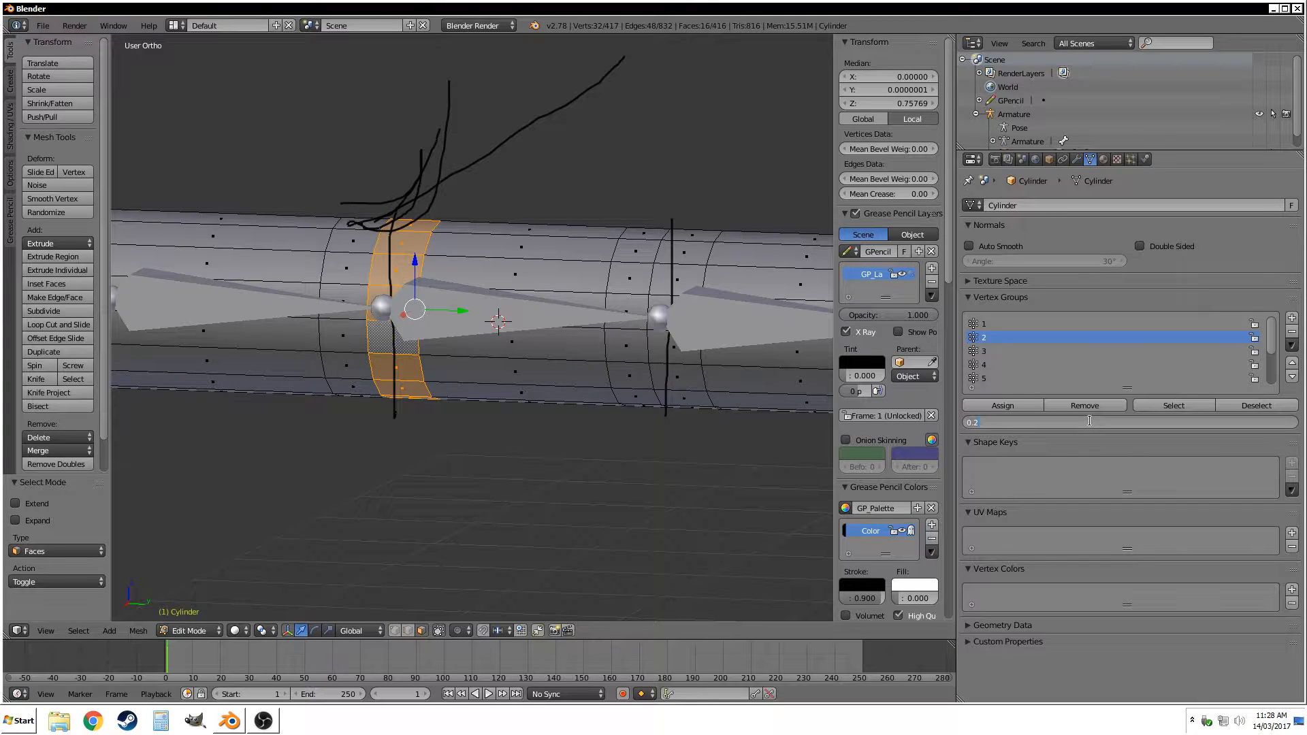
pyautogui.press('Return')
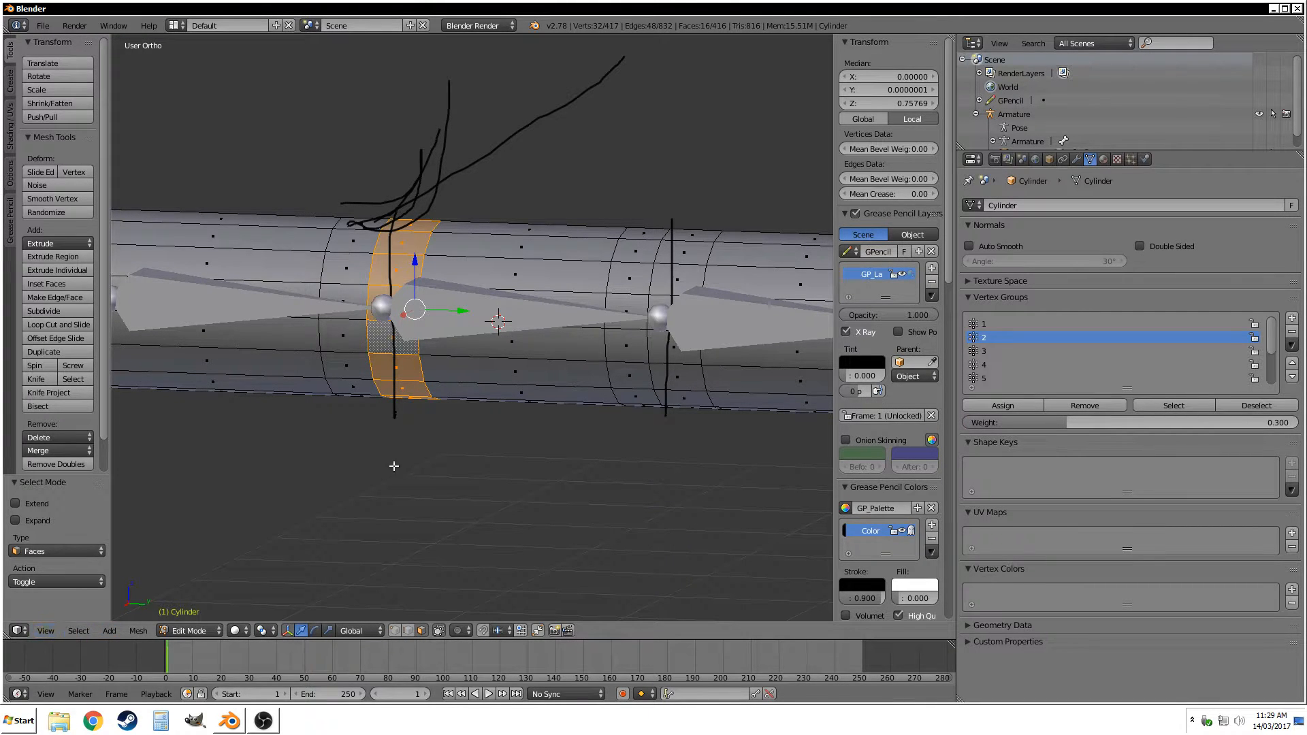
# Return the cylinder to Weight Paint mode and clear its face selection to view vertex group 2's weights.
pyautogui.click(216, 631)
pyautogui.press('Tab')
pyautogui.rightClick(334, 271)
pyautogui.scroll(-2, 402, 323)
pyautogui.press('Tab')
pyautogui.press('Tab')
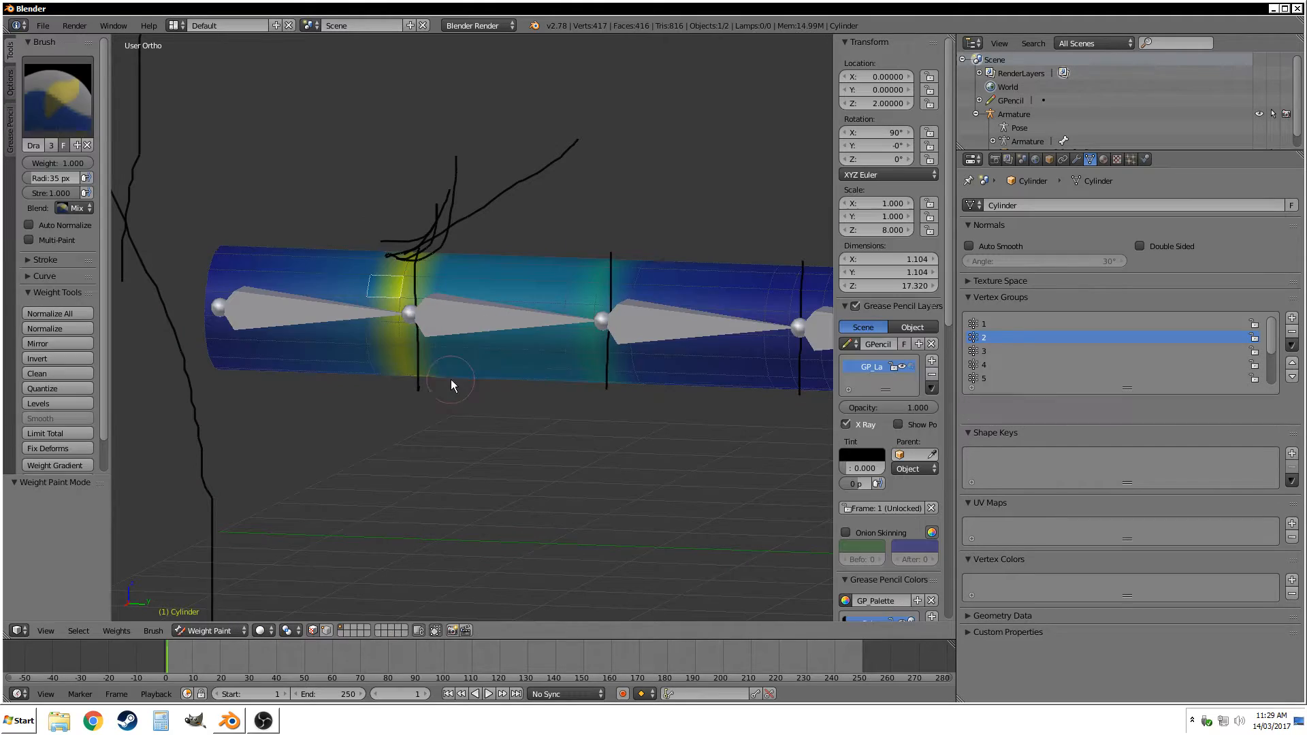
pyautogui.moveTo(450, 378); pyautogui.dragTo(458, 440, button='middle')
pyautogui.press('a')
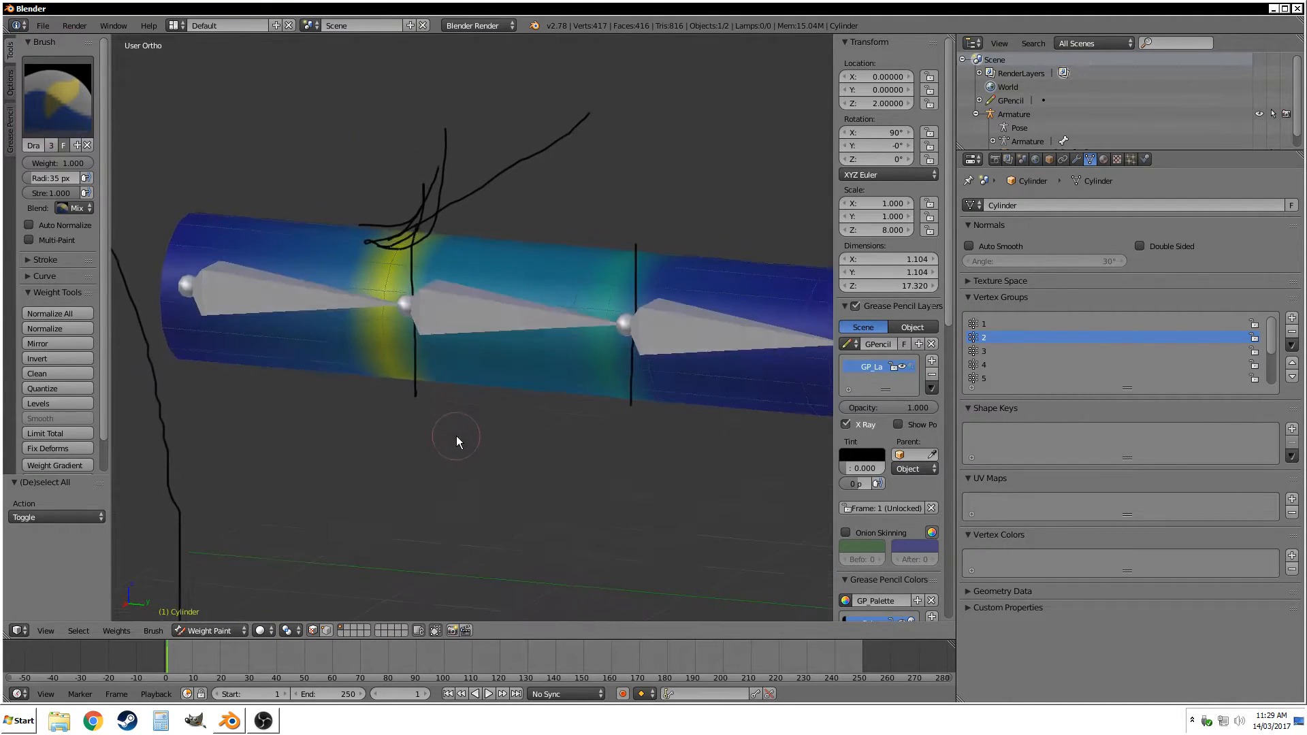
# Leave Weight Paint for Object Mode, select bone 2 in the armature's Edit Mode and switch the armature to Pose Mode.
pyautogui.click(211, 631)
pyautogui.click(223, 615)
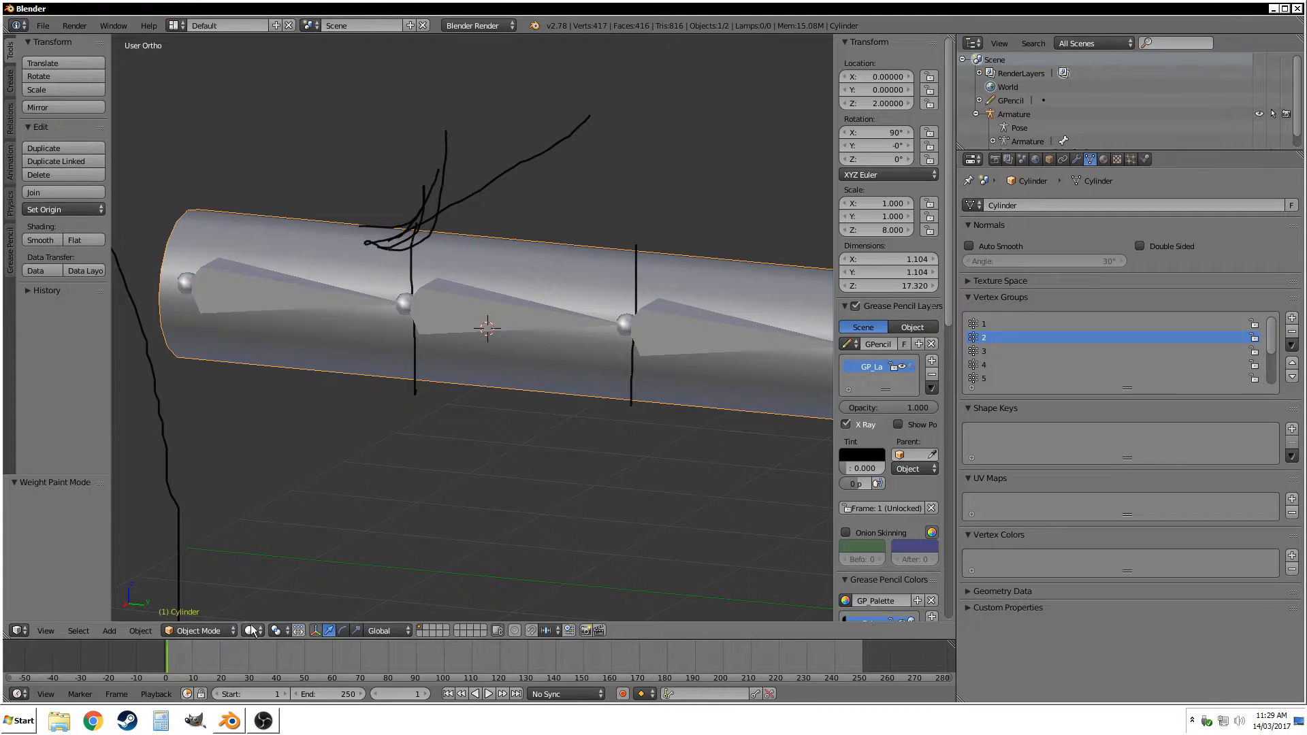
pyautogui.click(199, 630)
pyautogui.rightClick(485, 325)
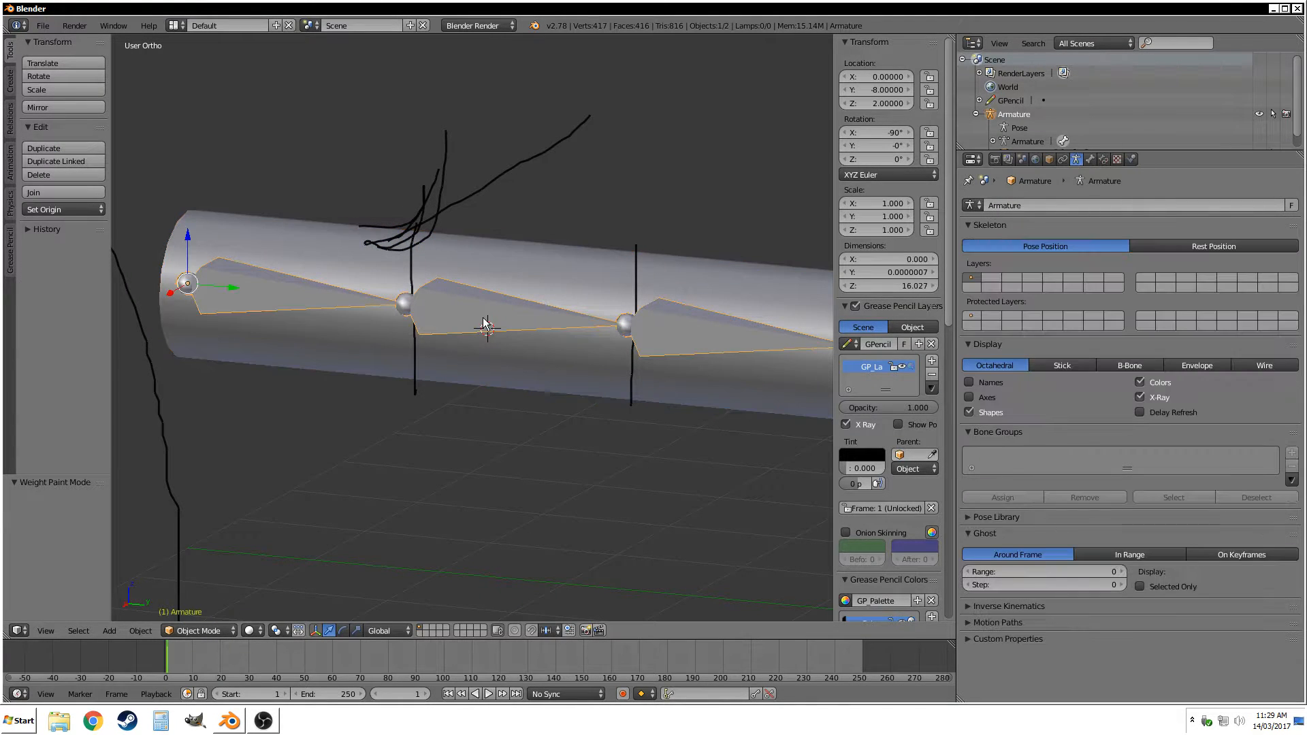
pyautogui.press('Tab')
pyautogui.rightClick(485, 324)
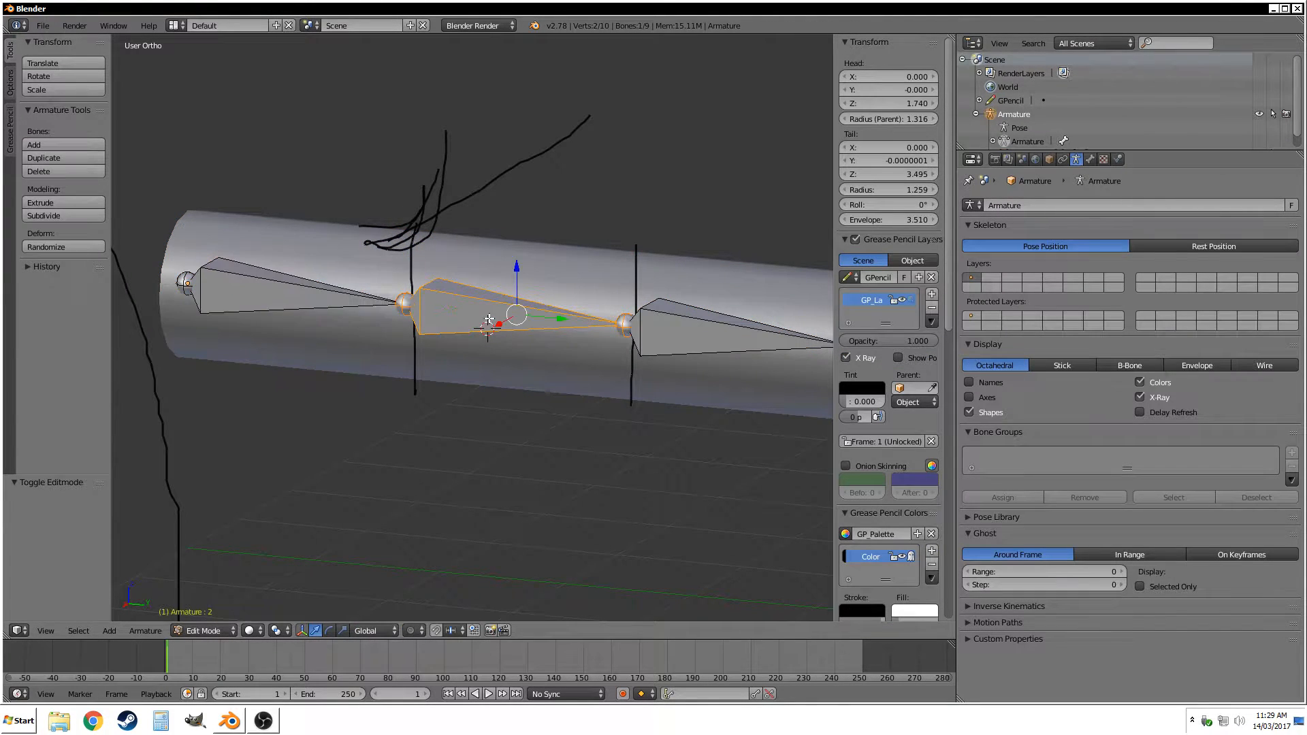
pyautogui.click(220, 632)
pyautogui.click(211, 581)
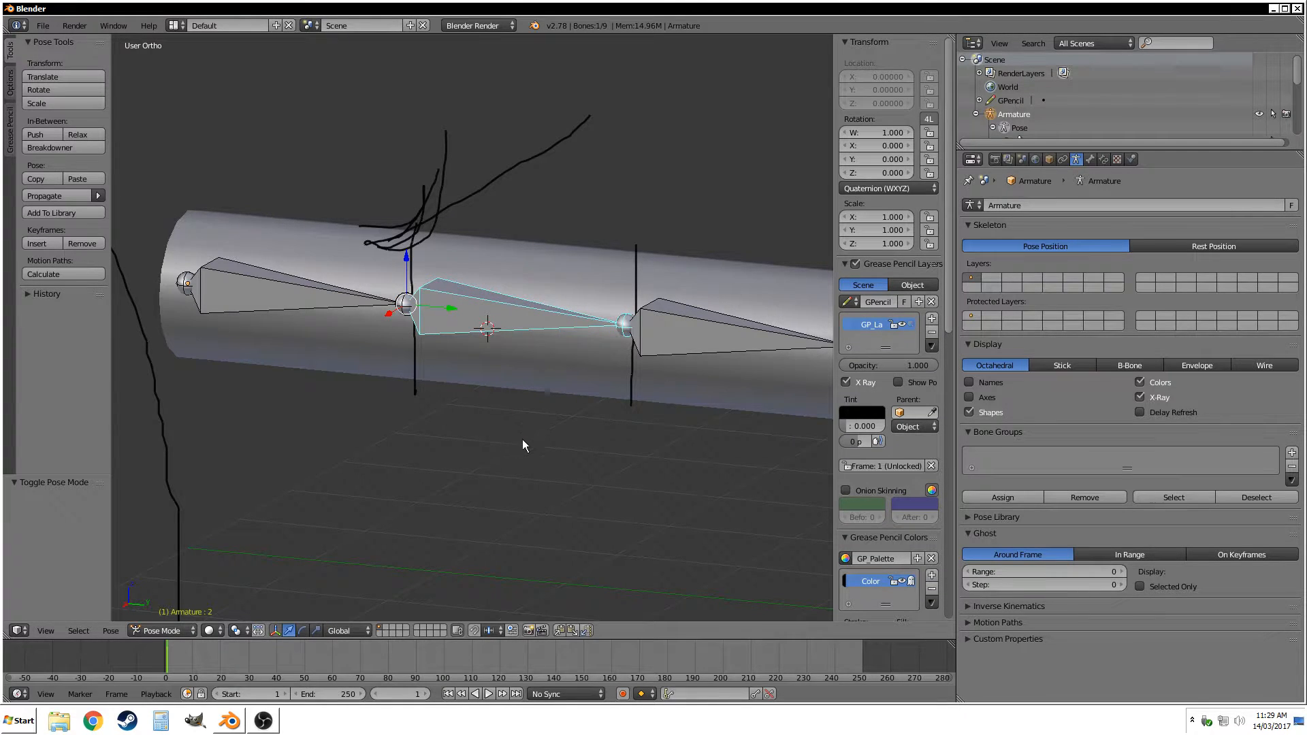
# Rotate bone 2 upward by about 55° and inspect the cylinder's bend at the joint.
pyautogui.press('r')
pyautogui.click(593, 260)
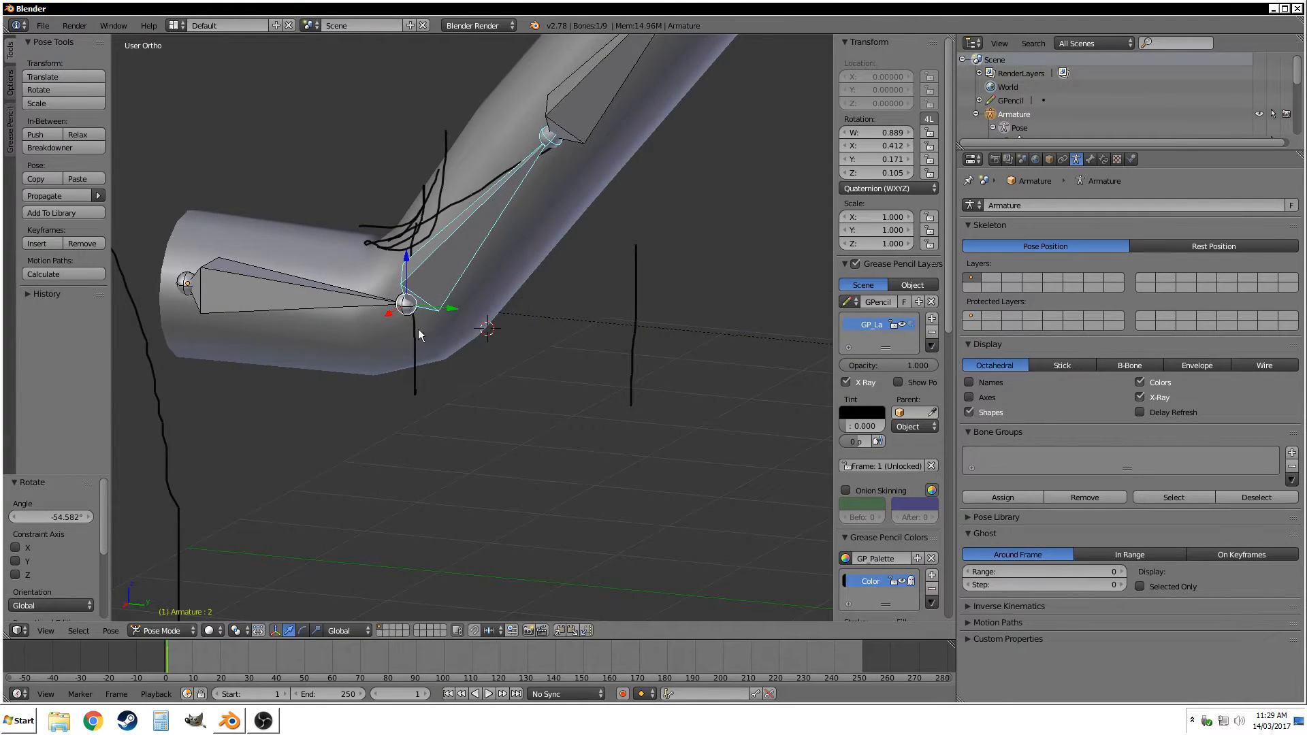
pyautogui.moveTo(418, 329)
pyautogui.mouseDown(button='middle')
pyautogui.moveTo(513, 356)
pyautogui.moveTo(472, 365)
pyautogui.moveTo(427, 345)
pyautogui.mouseUp(button='middle')
pyautogui.scroll(2, 313, 227)
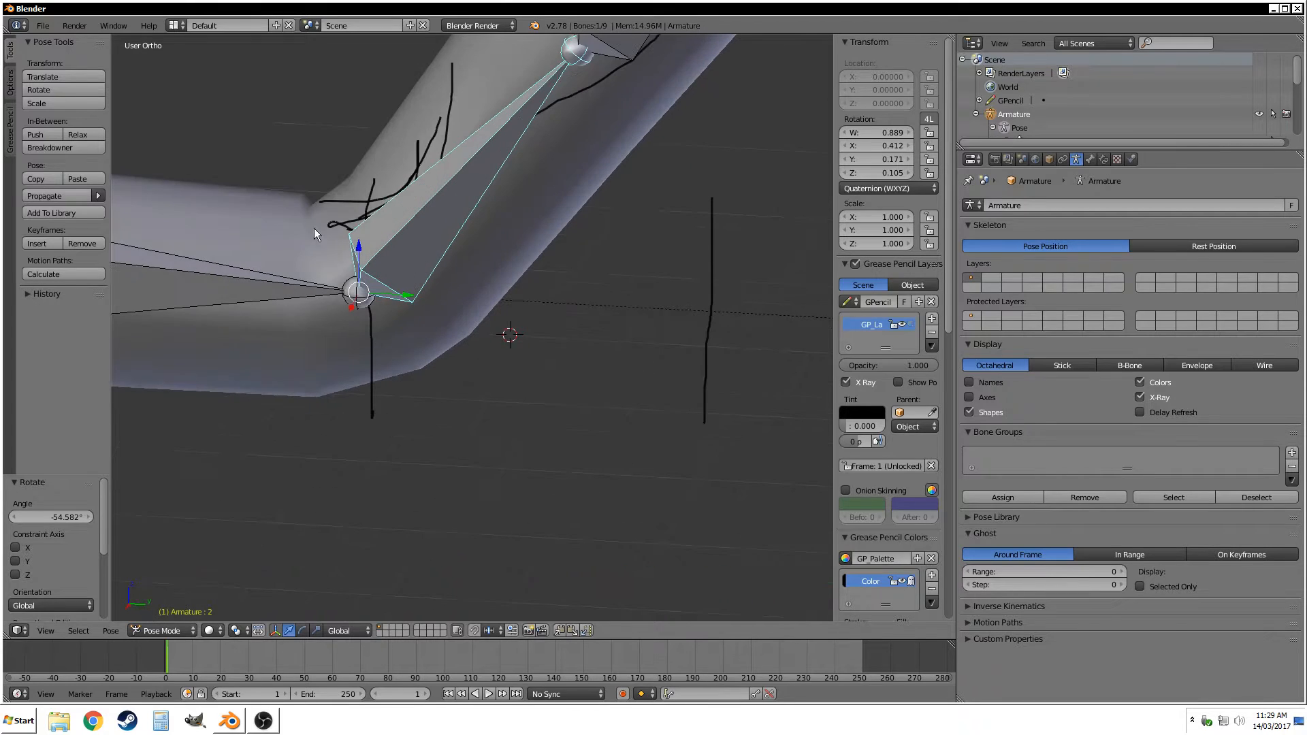
# Put the armature in Object Mode and select the bent cylinder.
pyautogui.press('Tab')
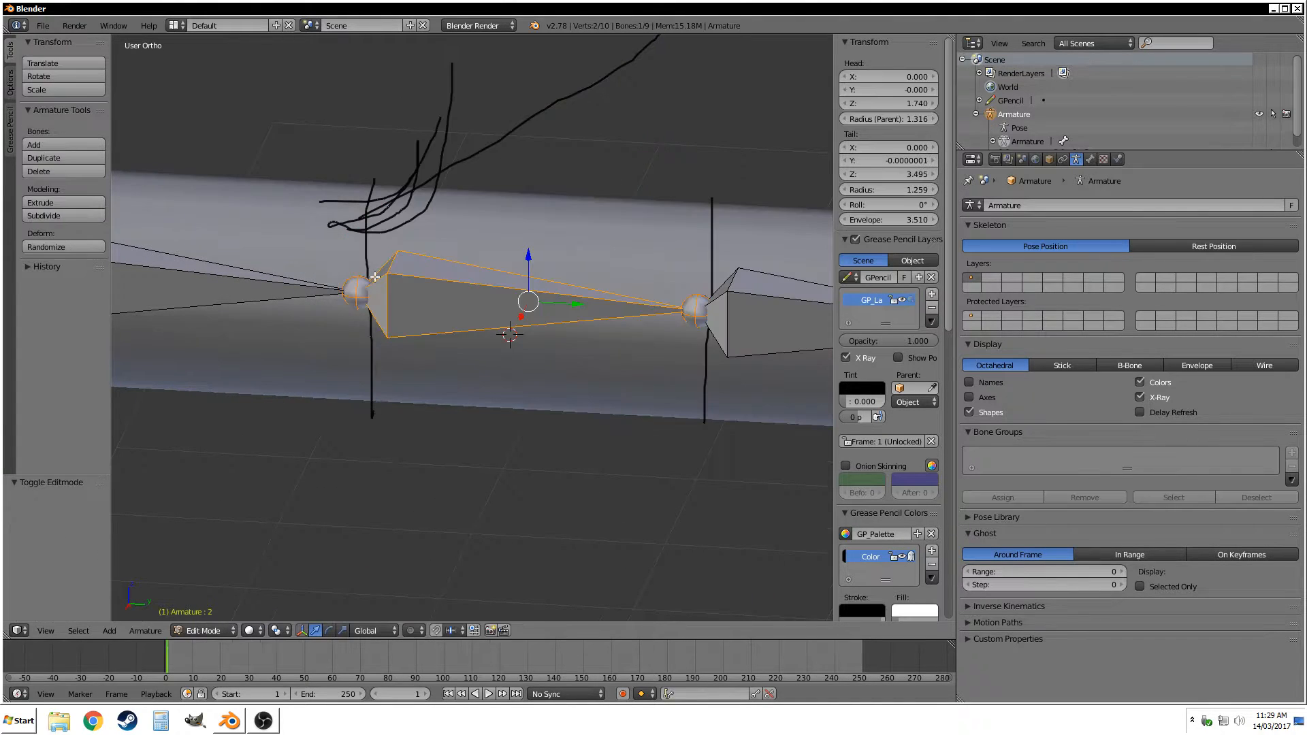
pyautogui.press('Tab')
pyautogui.rightClick(271, 217)
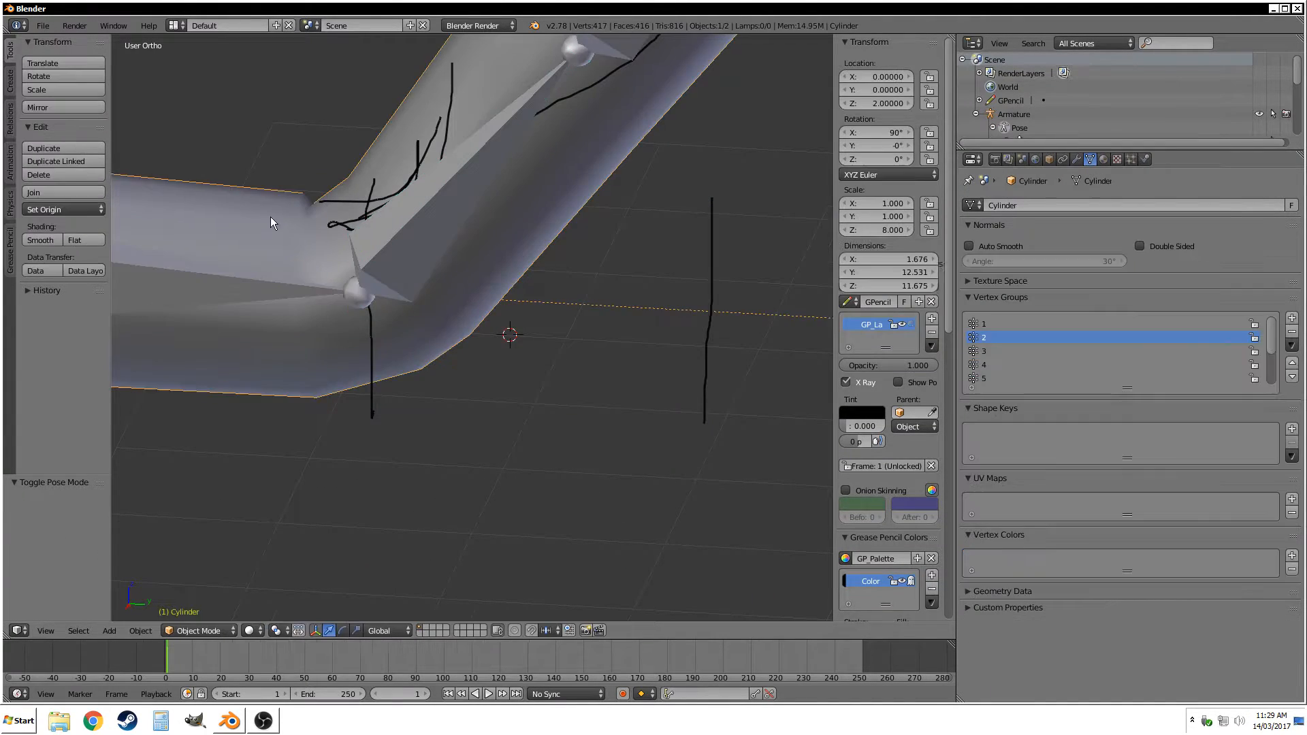
# Switch the bent cylinder to Weight Paint mode and inspect vertex group 2's weights around the joint.
pyautogui.press('Tab')
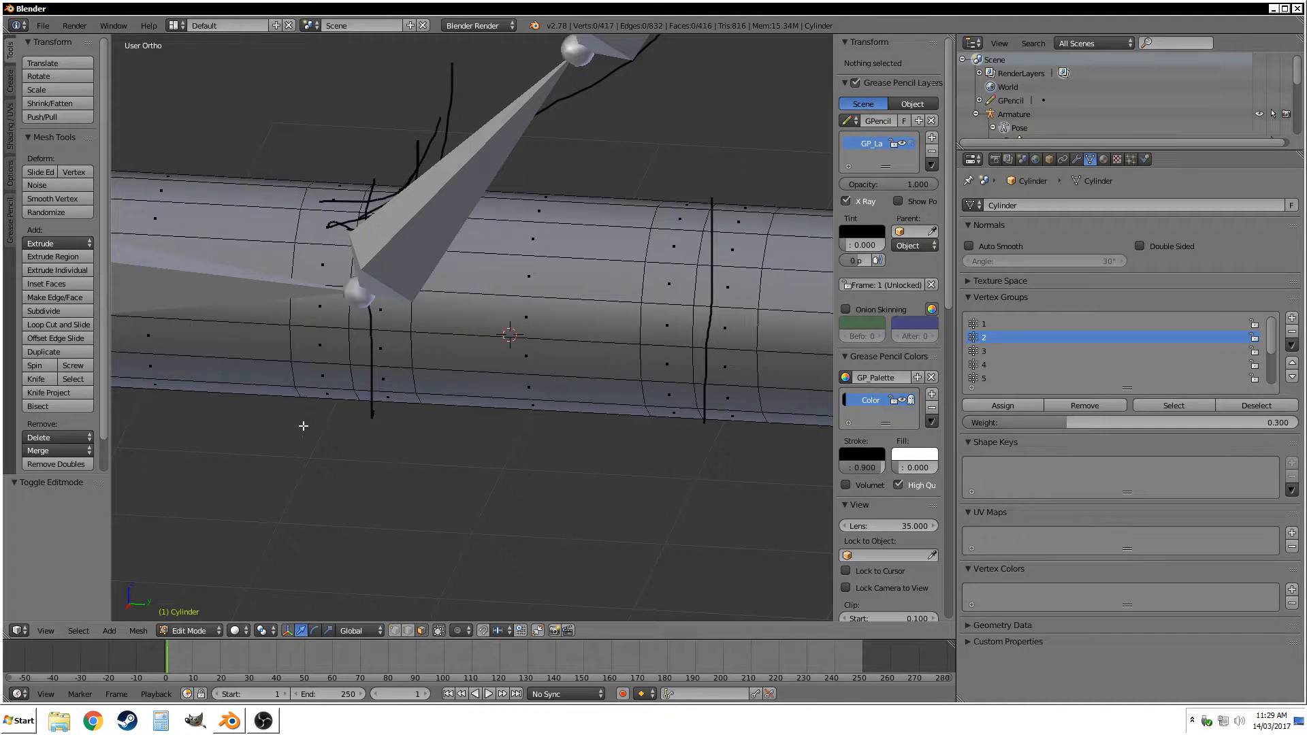
pyautogui.click(190, 630)
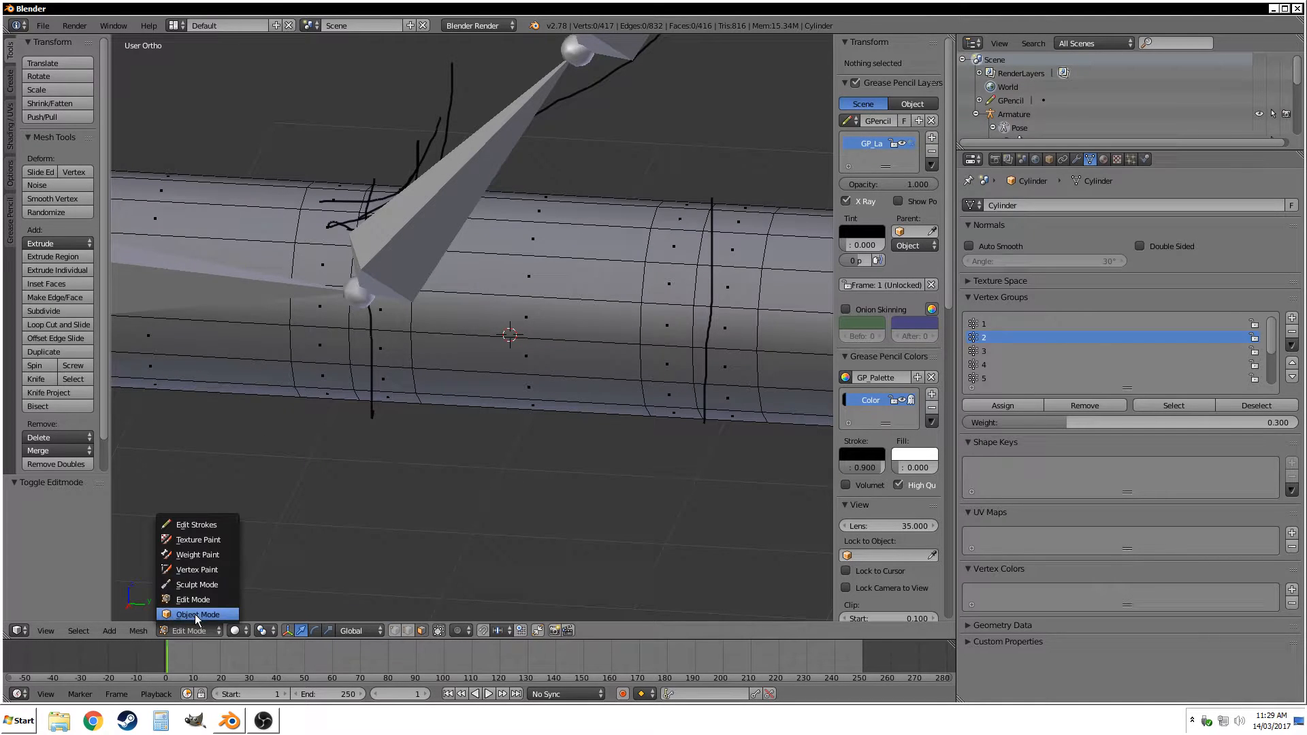
pyautogui.click(215, 553)
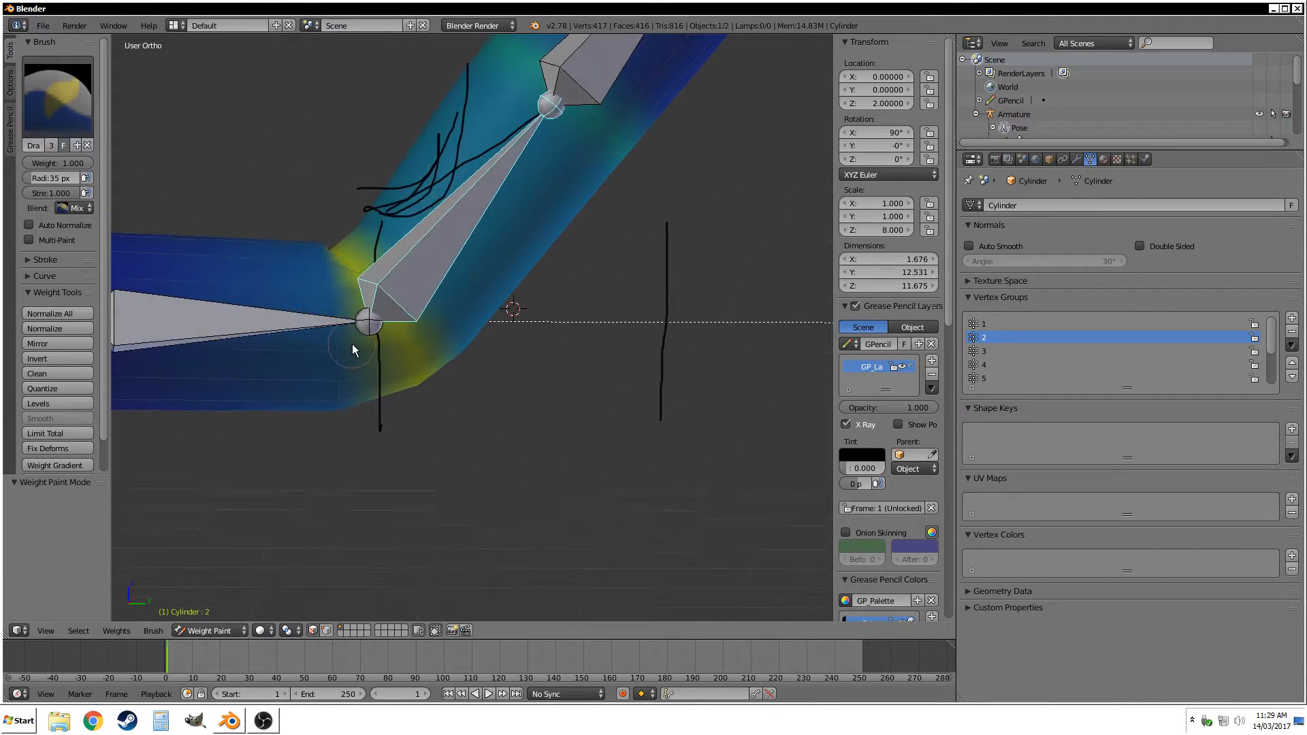
pyautogui.moveTo(353, 344)
pyautogui.mouseDown(button='middle')
pyautogui.moveTo(239, 354)
pyautogui.moveTo(341, 357)
pyautogui.moveTo(346, 382)
pyautogui.moveTo(378, 361)
pyautogui.moveTo(311, 381)
pyautogui.moveTo(340, 371)
pyautogui.moveTo(331, 362)
pyautogui.mouseUp(button='middle')
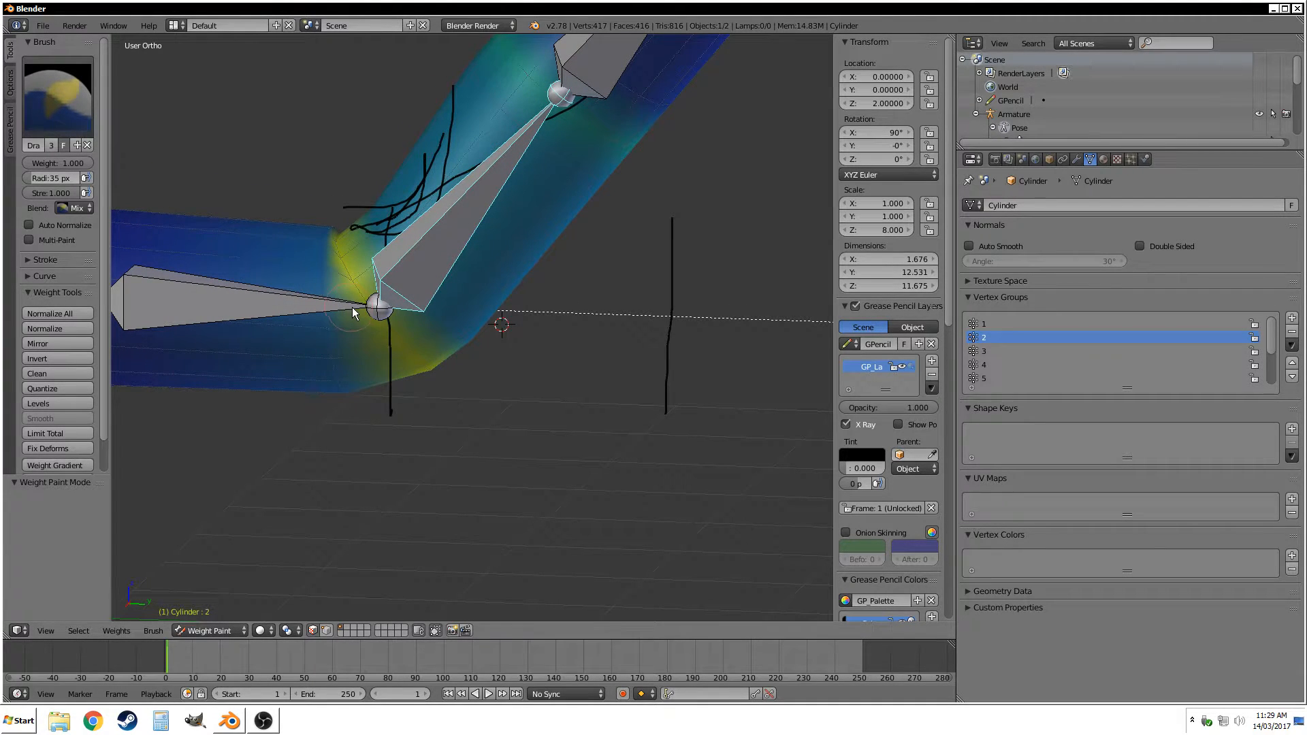
# Assign weight 0.2 in vertex group 2 to the edge loop just before the joint and check the bend in Weight Paint mode.
pyautogui.press('Tab')
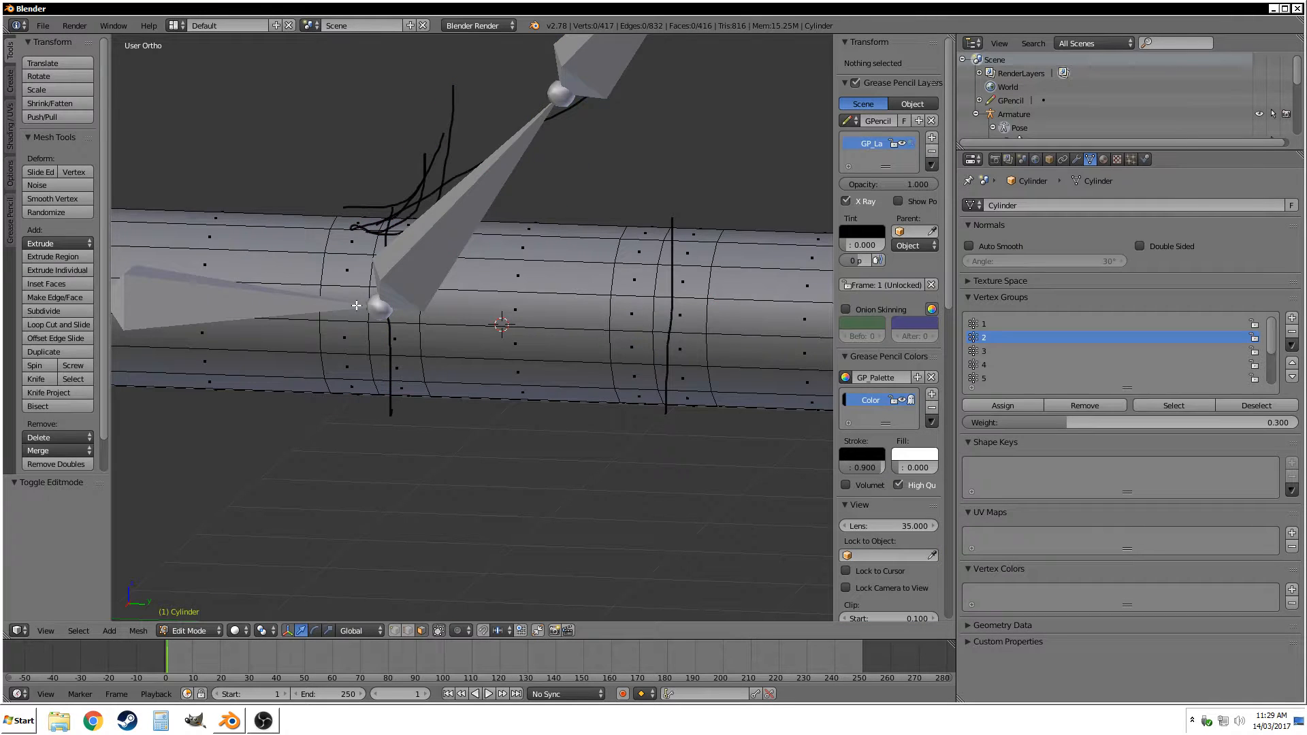
pyautogui.hotkey('ctrl', 'Tab')
pyautogui.click(318, 307)
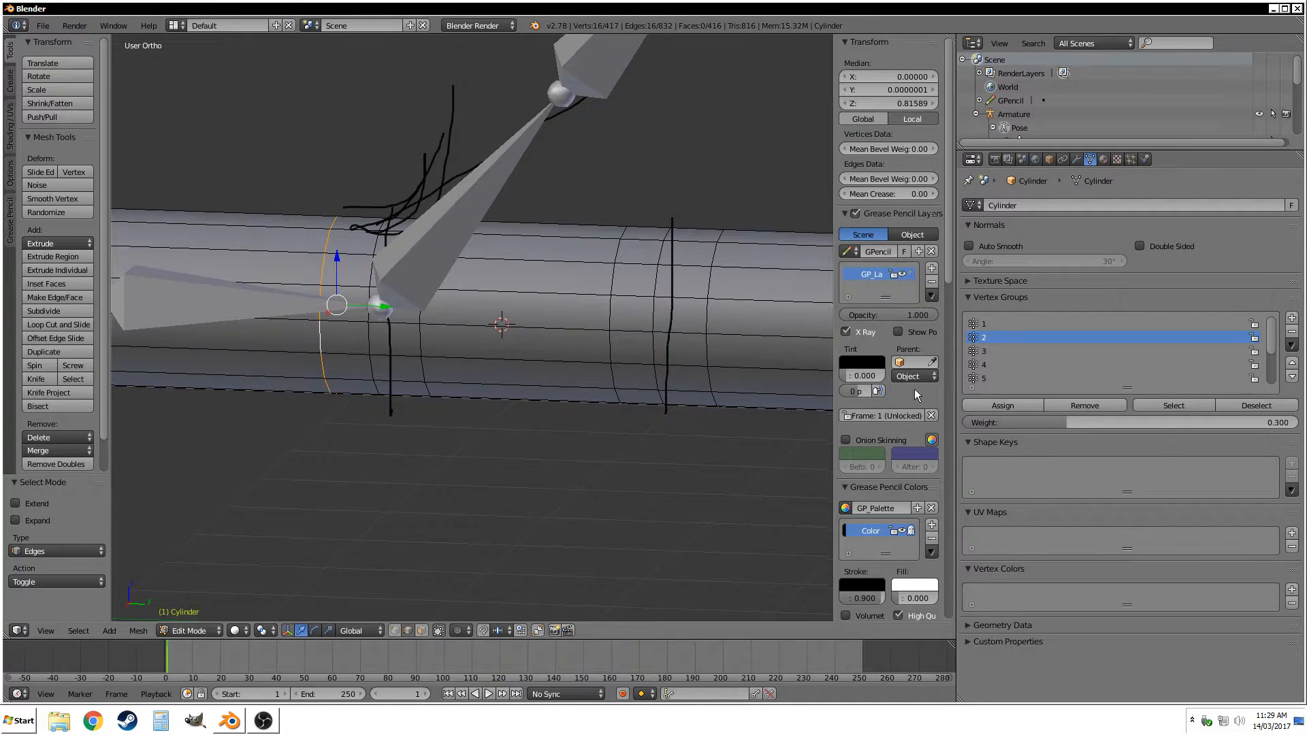
pyautogui.click(1128, 423)
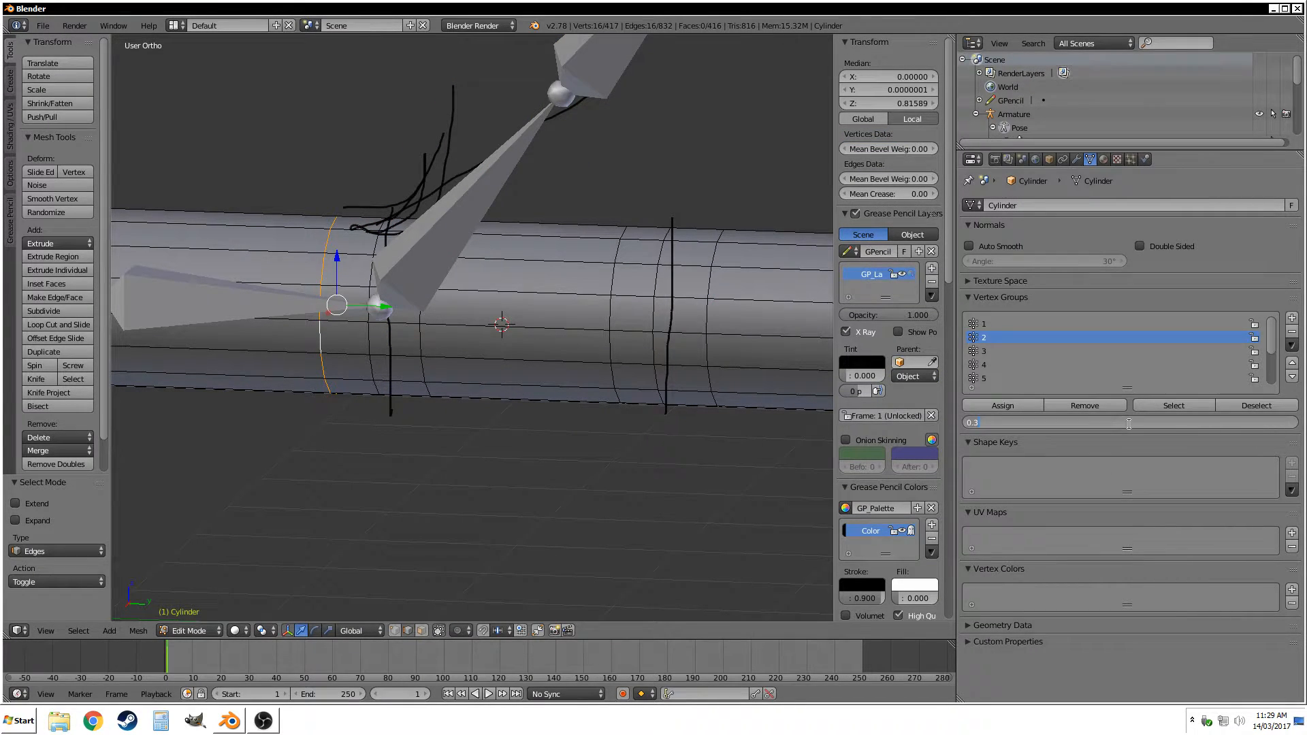
pyautogui.press('Return')
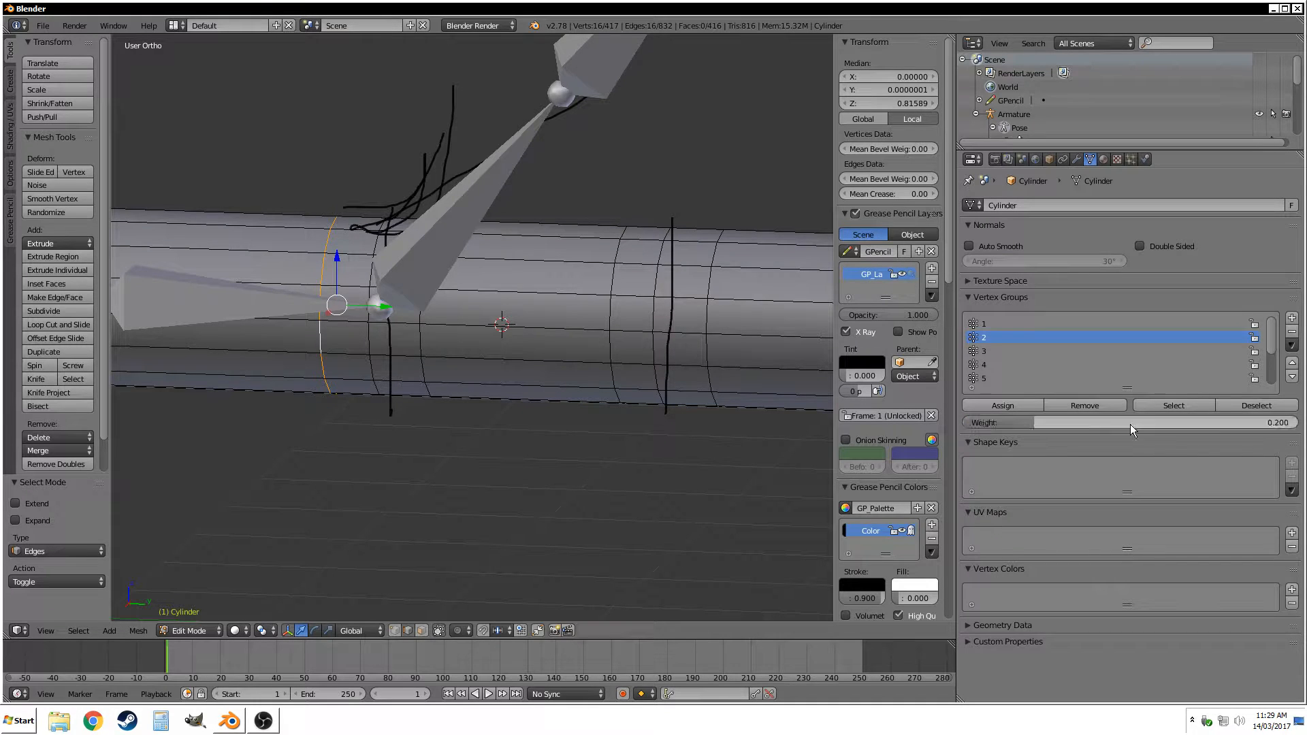
pyautogui.press('Tab')
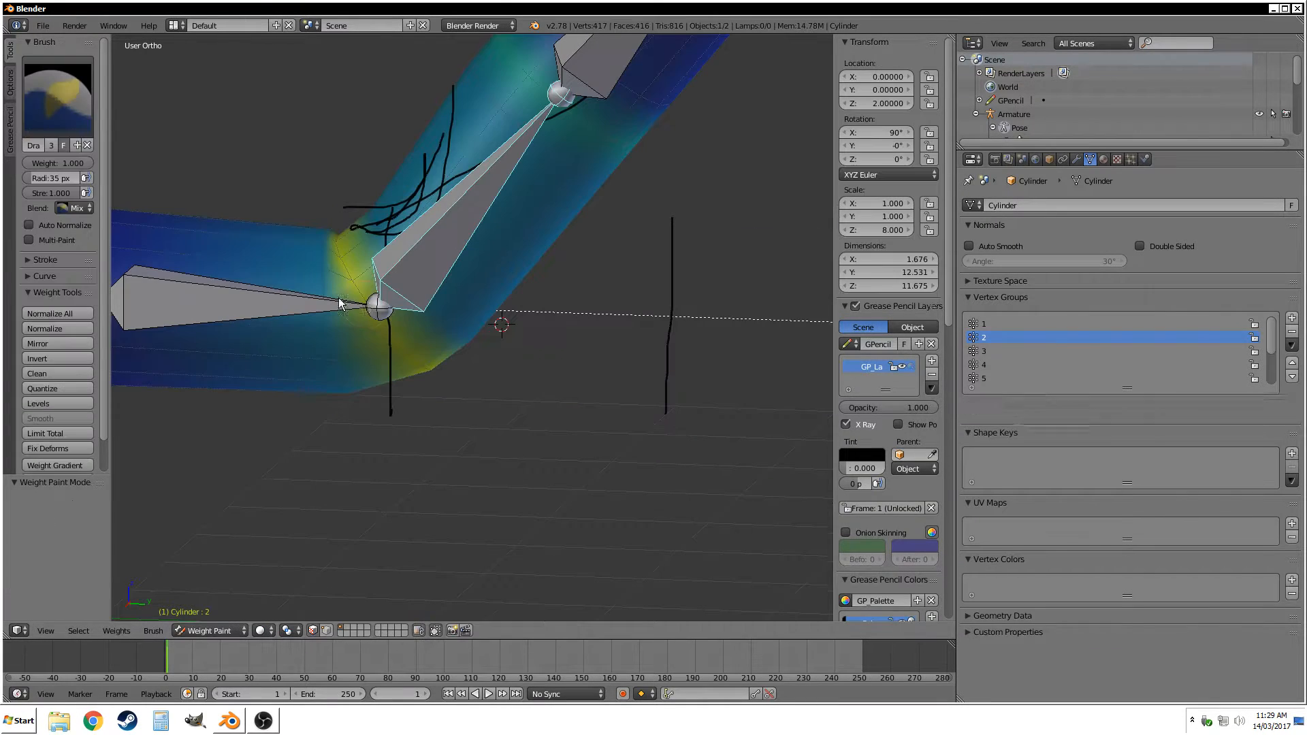
pyautogui.moveTo(391, 300); pyautogui.dragTo(414, 276, button='middle')
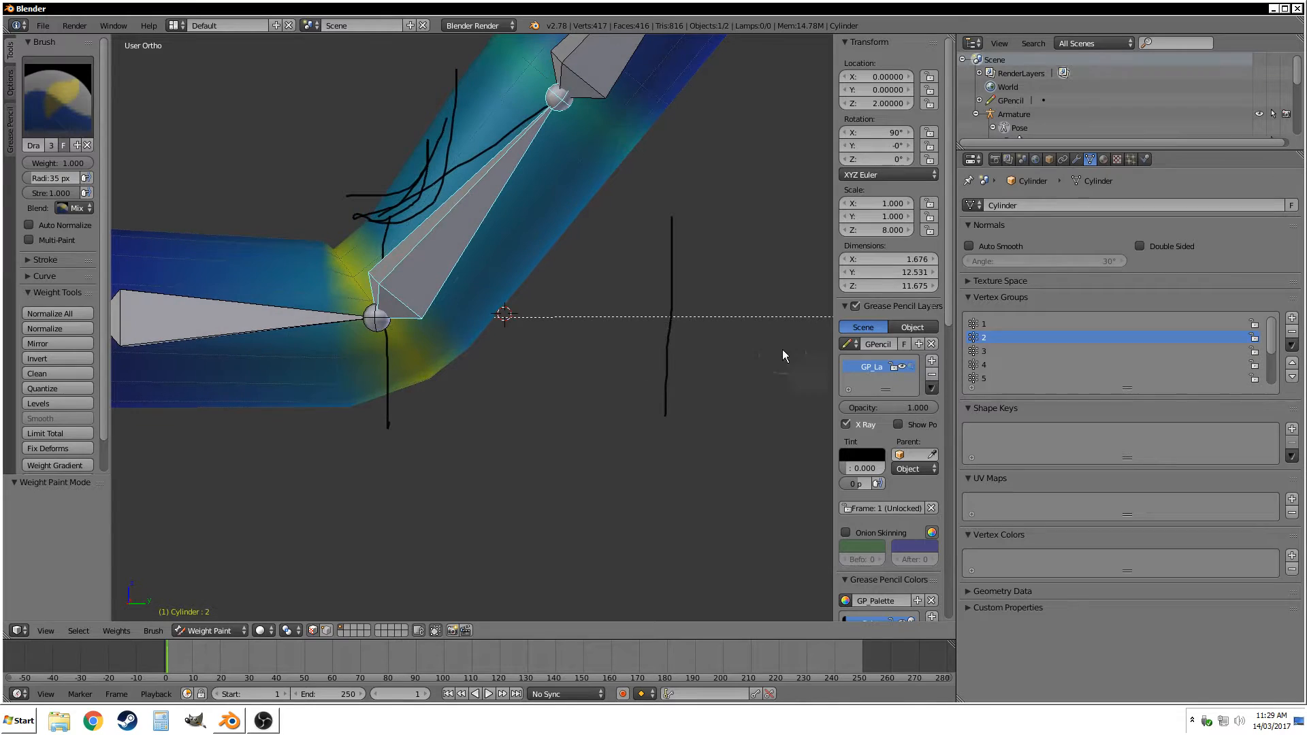
# Set the assignment weight to 0.1, try removing the edge loop before the joint from vertex group 2 and check the bend.
pyautogui.press('Tab')
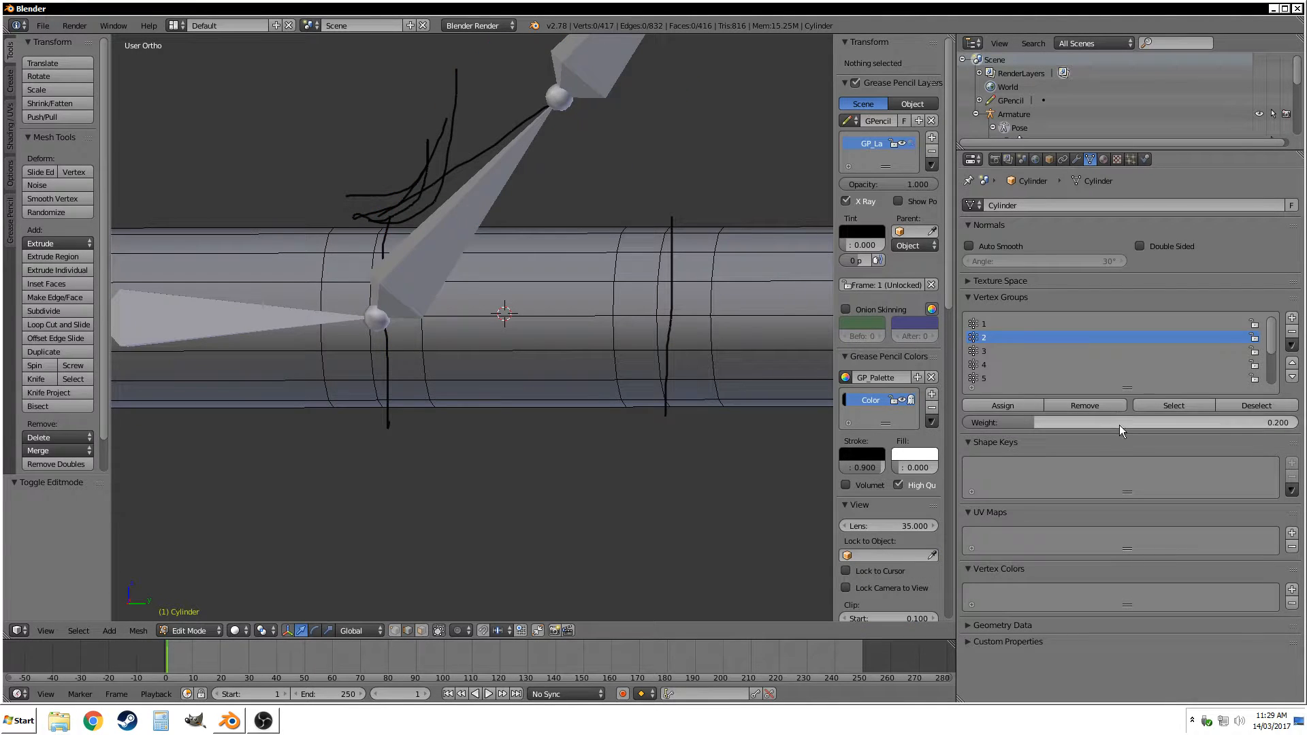
pyautogui.click(1118, 423)
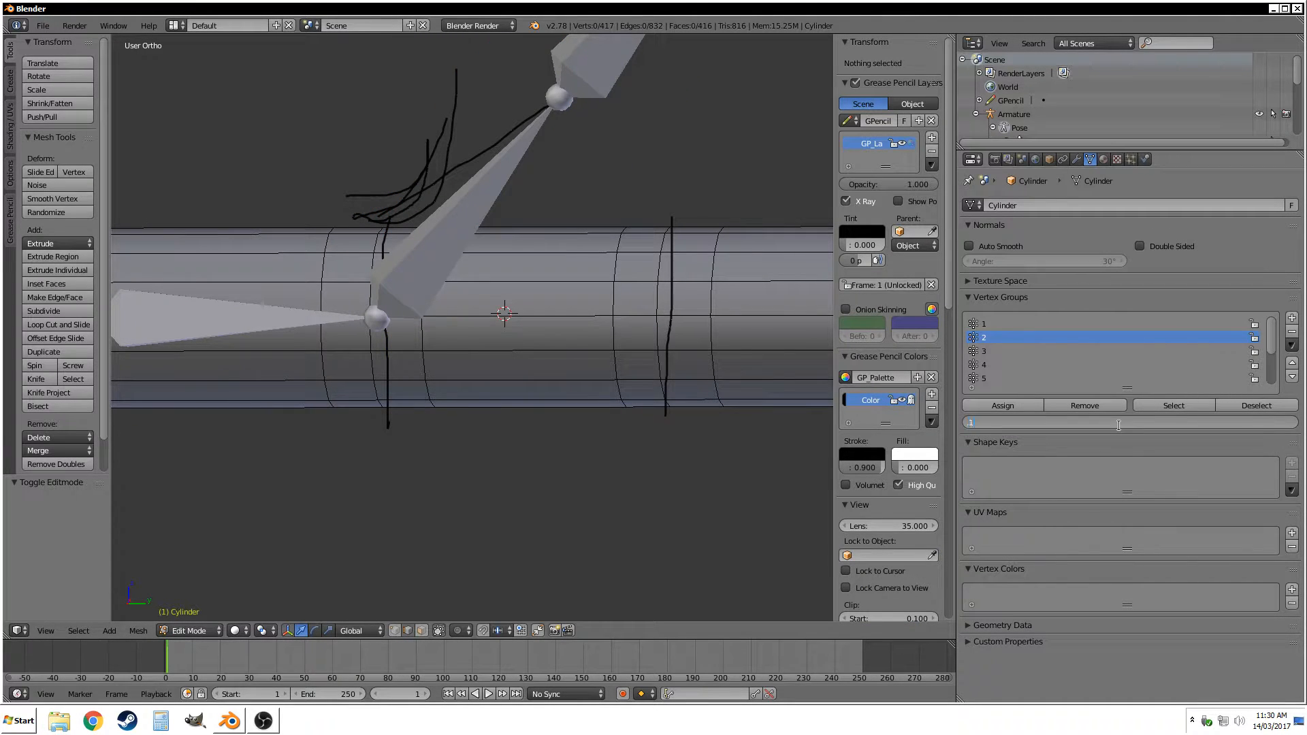
pyautogui.write('.1')
pyautogui.press('Return')
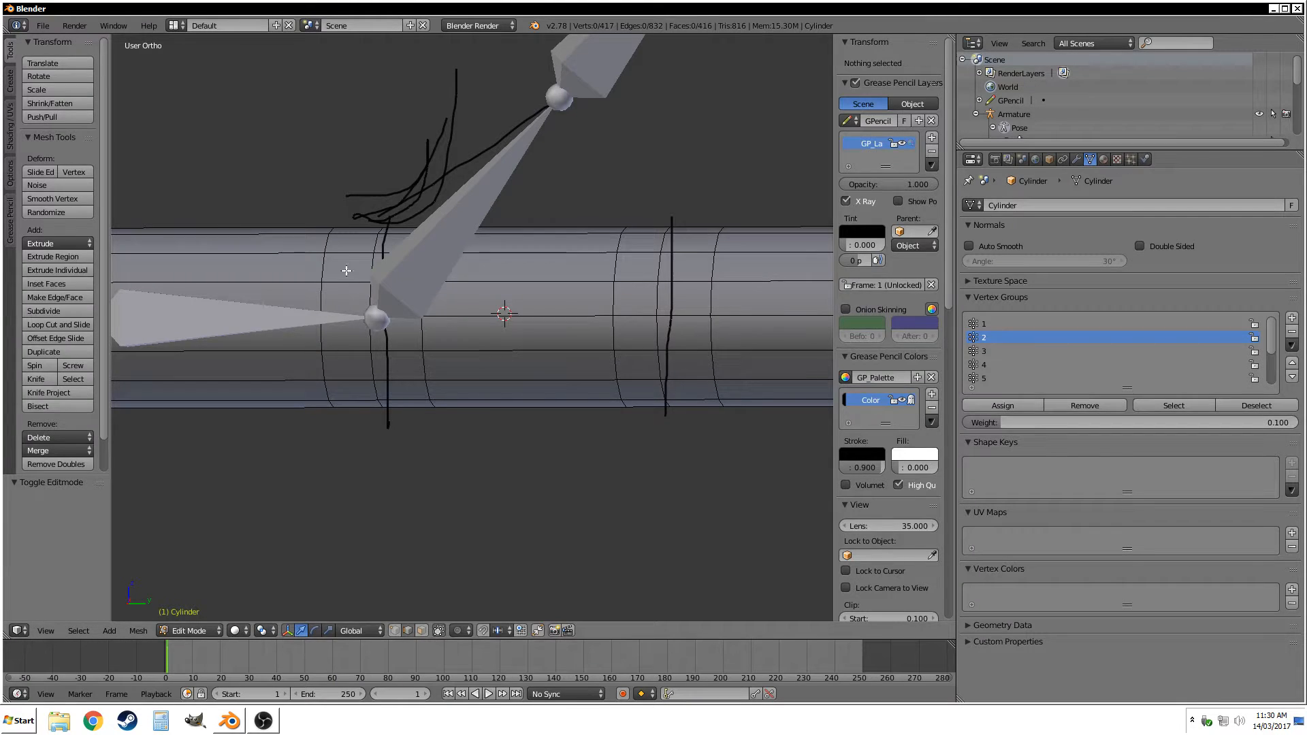
pyautogui.press('Tab')
pyautogui.moveTo(441, 282)
pyautogui.mouseDown(button='middle')
pyautogui.moveTo(447, 260)
pyautogui.moveTo(371, 277)
pyautogui.moveTo(467, 265)
pyautogui.moveTo(420, 270)
pyautogui.moveTo(448, 275)
pyautogui.mouseUp(button='middle')
pyautogui.press('Tab')
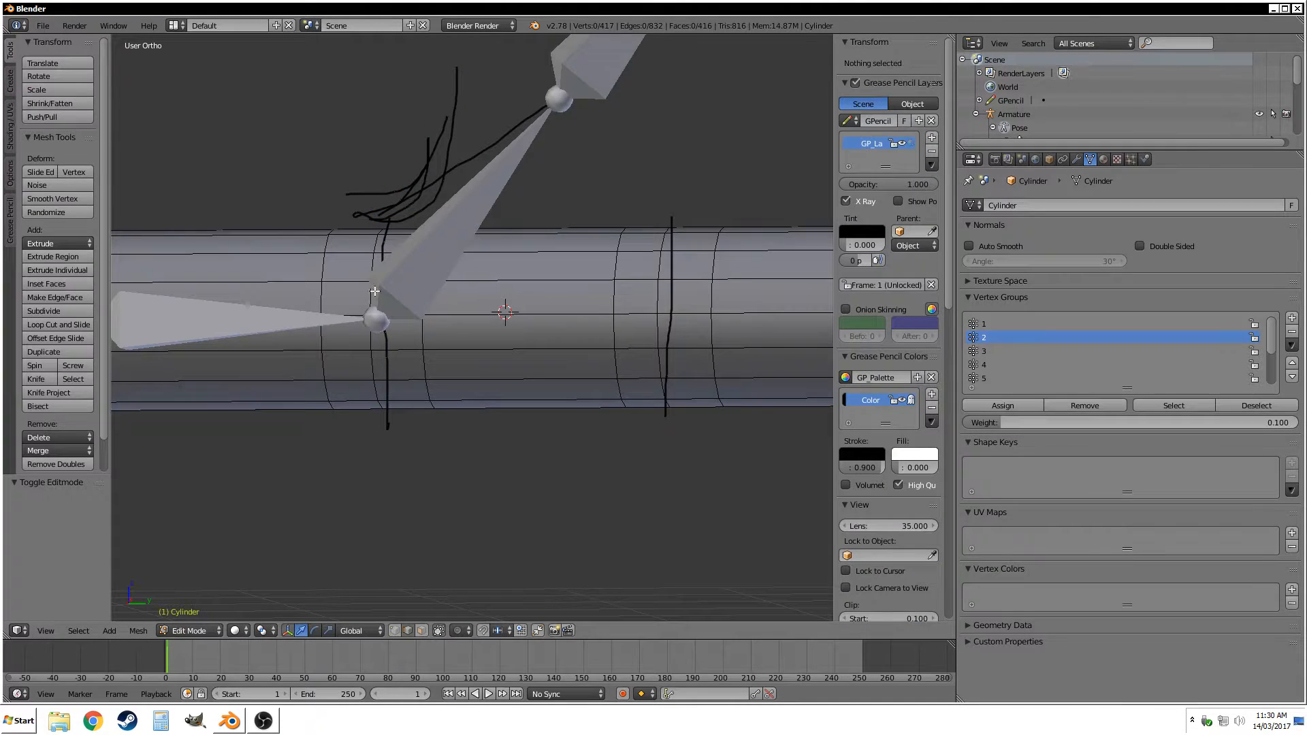
pyautogui.keyDown('alt'); pyautogui.rightClick(317, 291); pyautogui.keyUp('alt')
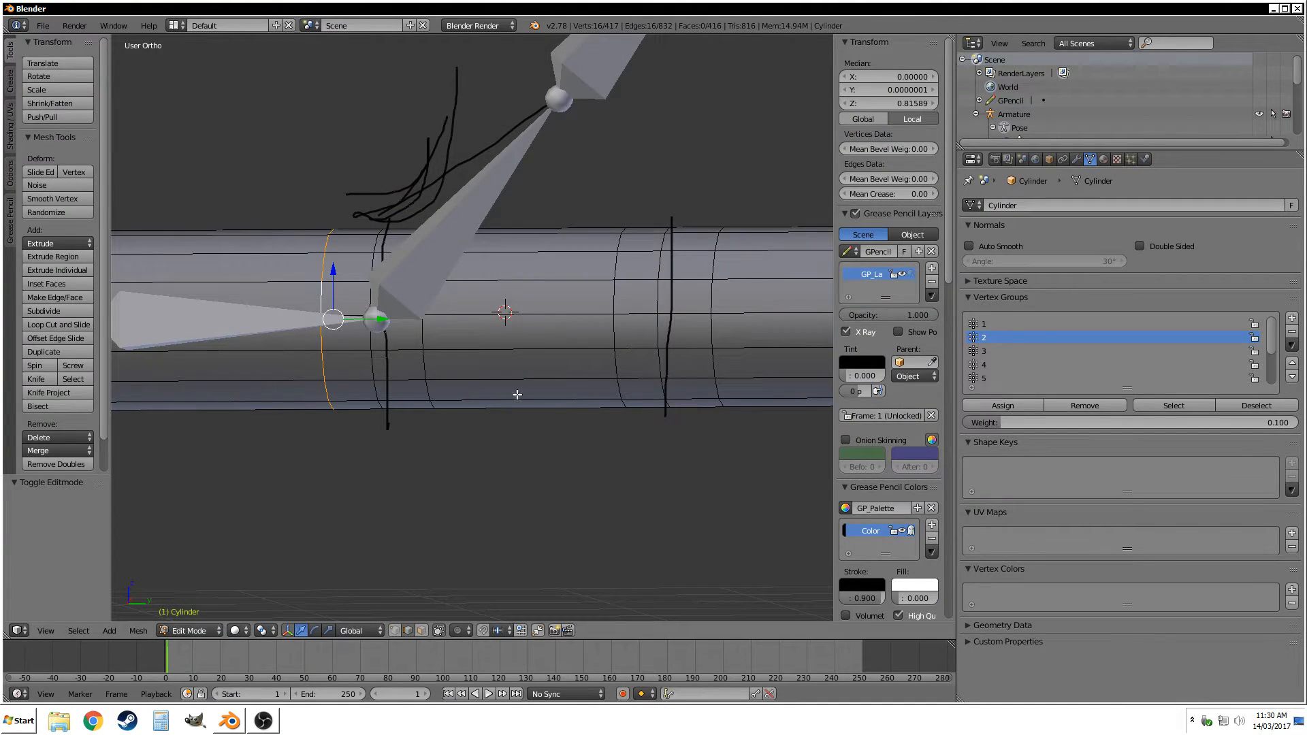
pyautogui.press('Tab')
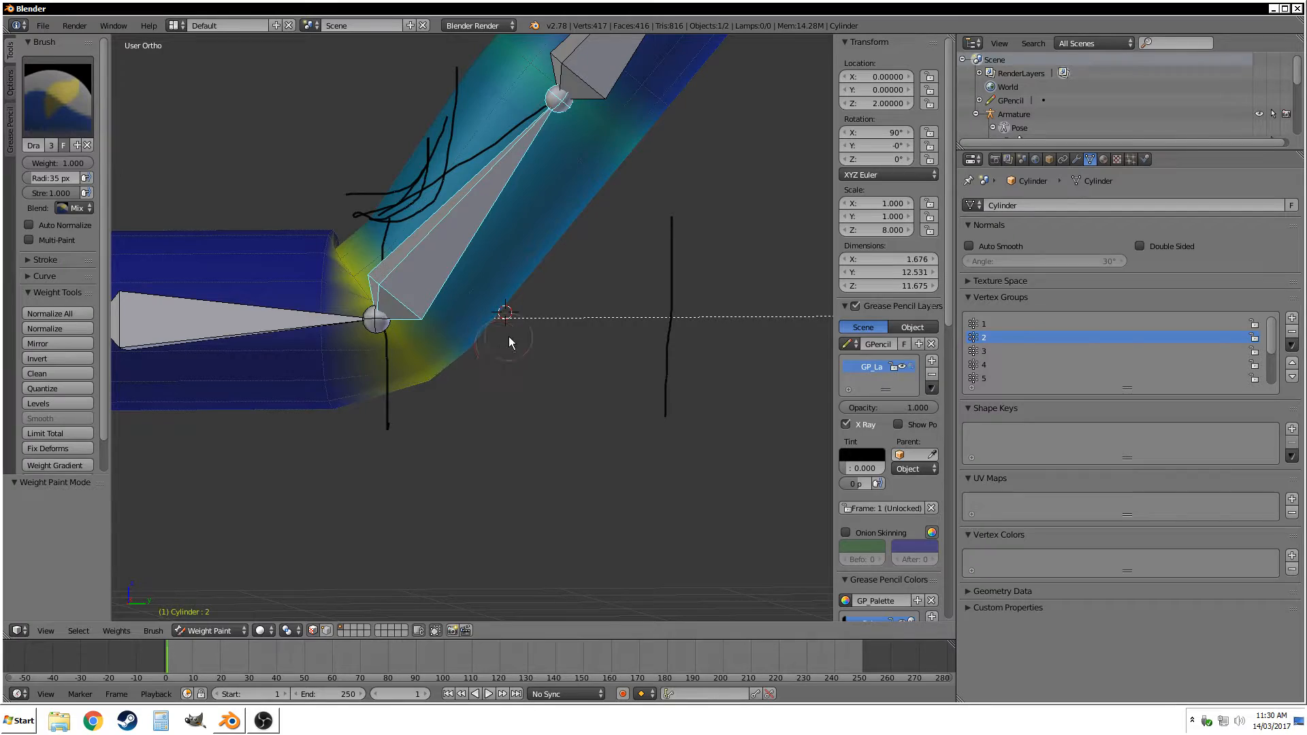
# Try removing the edge loops at and just after the joint from vertex group 2, and inspect the bend in Weight Paint mode.
pyautogui.moveTo(508, 337)
pyautogui.mouseDown(button='middle')
pyautogui.moveTo(594, 345)
pyautogui.moveTo(529, 369)
pyautogui.moveTo(659, 324)
pyautogui.moveTo(552, 345)
pyautogui.moveTo(603, 325)
pyautogui.moveTo(531, 331)
pyautogui.mouseUp(button='middle')
pyautogui.press('Tab')
pyautogui.keyDown('alt'); pyautogui.rightClick(377, 344); pyautogui.keyUp('alt')
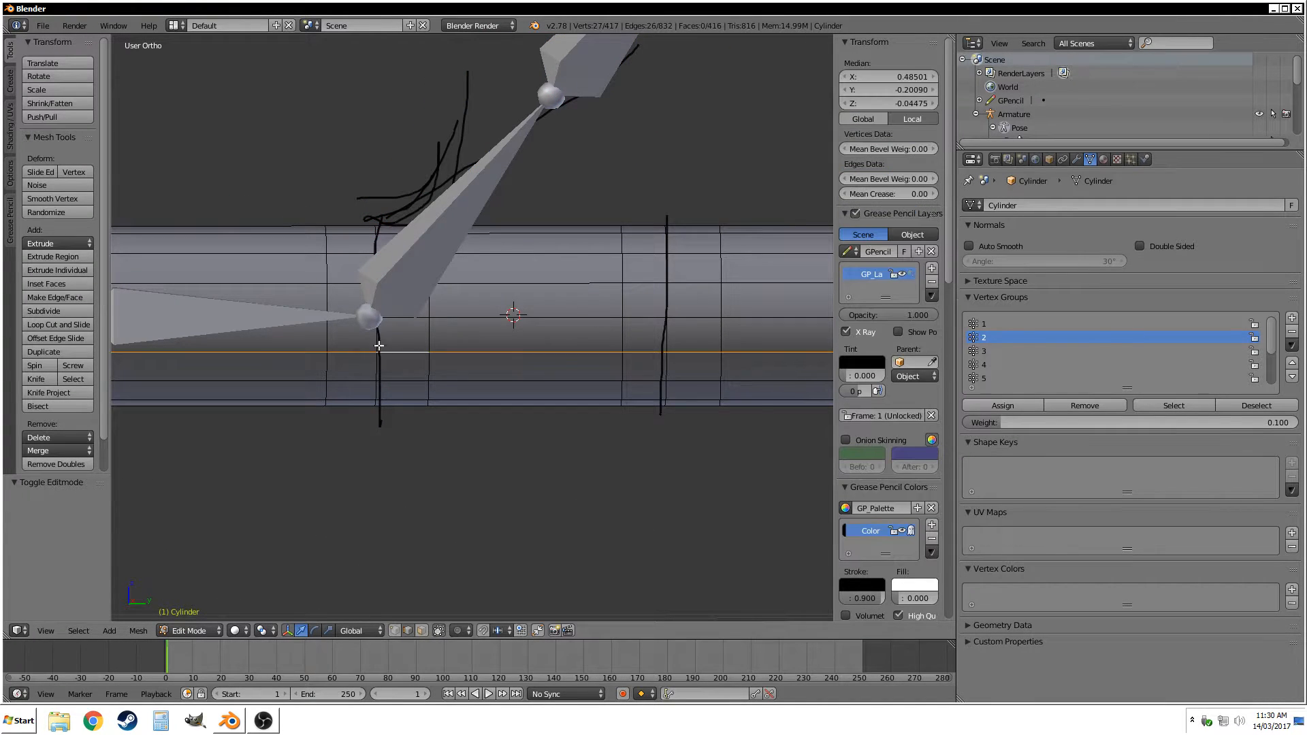
pyautogui.keyDown('alt'); pyautogui.rightClick(424, 354); pyautogui.keyUp('alt')
pyautogui.keyDown('alt'); pyautogui.rightClick(431, 349); pyautogui.keyUp('alt')
pyautogui.press('Tab')
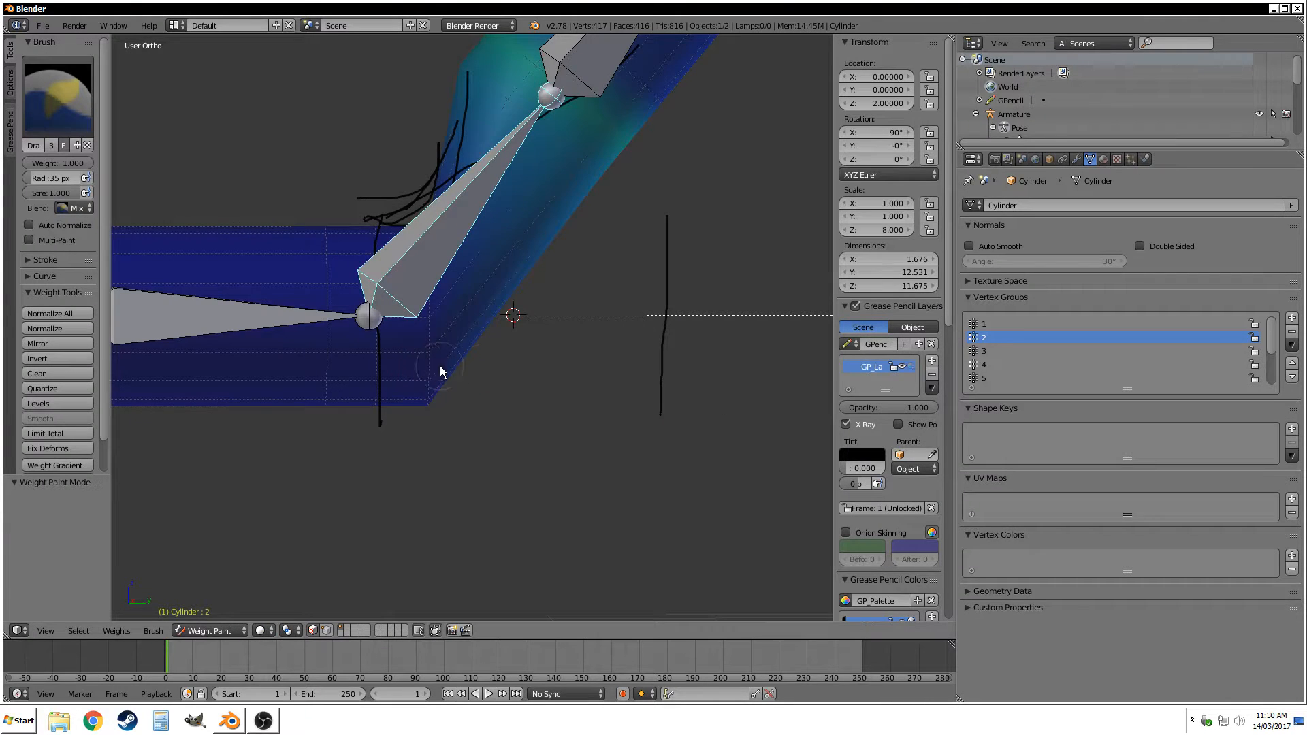
pyautogui.moveTo(474, 381)
pyautogui.mouseDown(button='middle')
pyautogui.moveTo(501, 378)
pyautogui.moveTo(489, 397)
pyautogui.moveTo(482, 367)
pyautogui.moveTo(494, 367)
pyautogui.moveTo(484, 373)
pyautogui.mouseUp(button='middle')
# In Edit Mode with face selection, assign weight 0.5 in vertex group 2 to the narrow face ring just after the joint.
pyautogui.hotkey('ctrl', 'Tab')
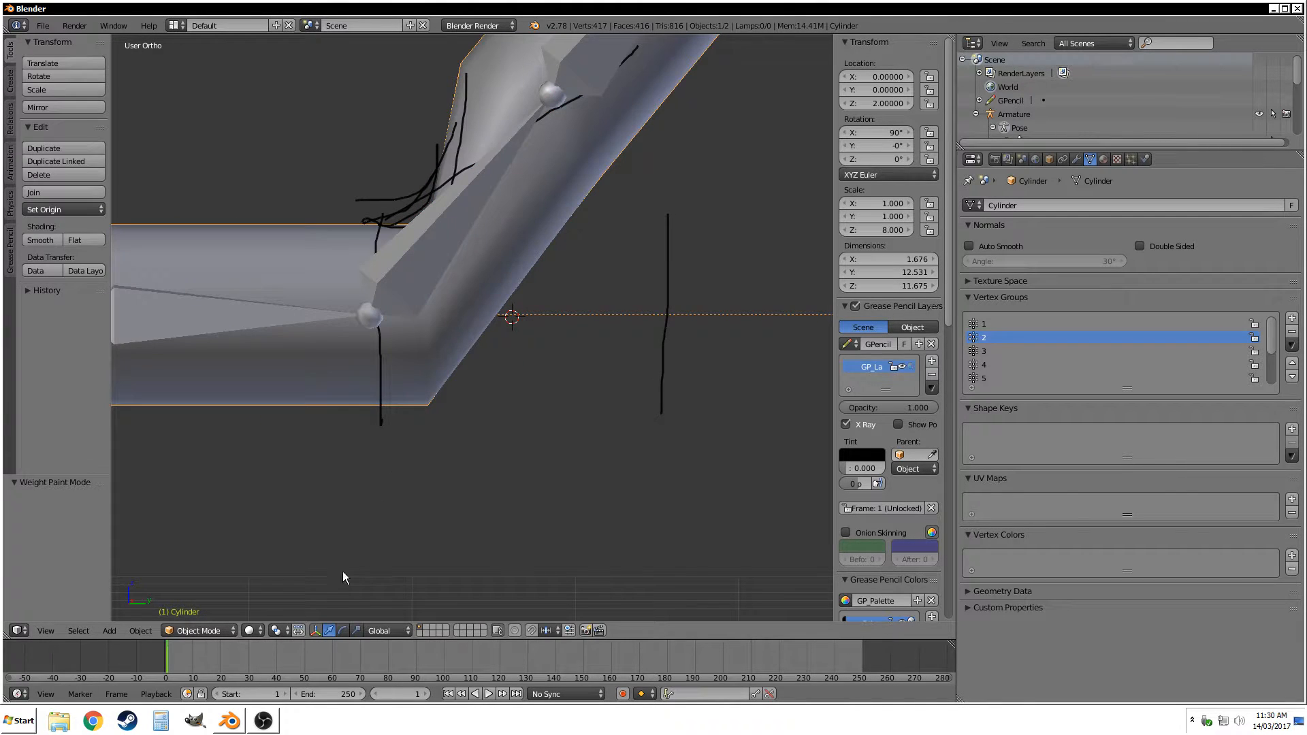
pyautogui.press('Tab')
pyautogui.hotkey('ctrl', 'Tab')
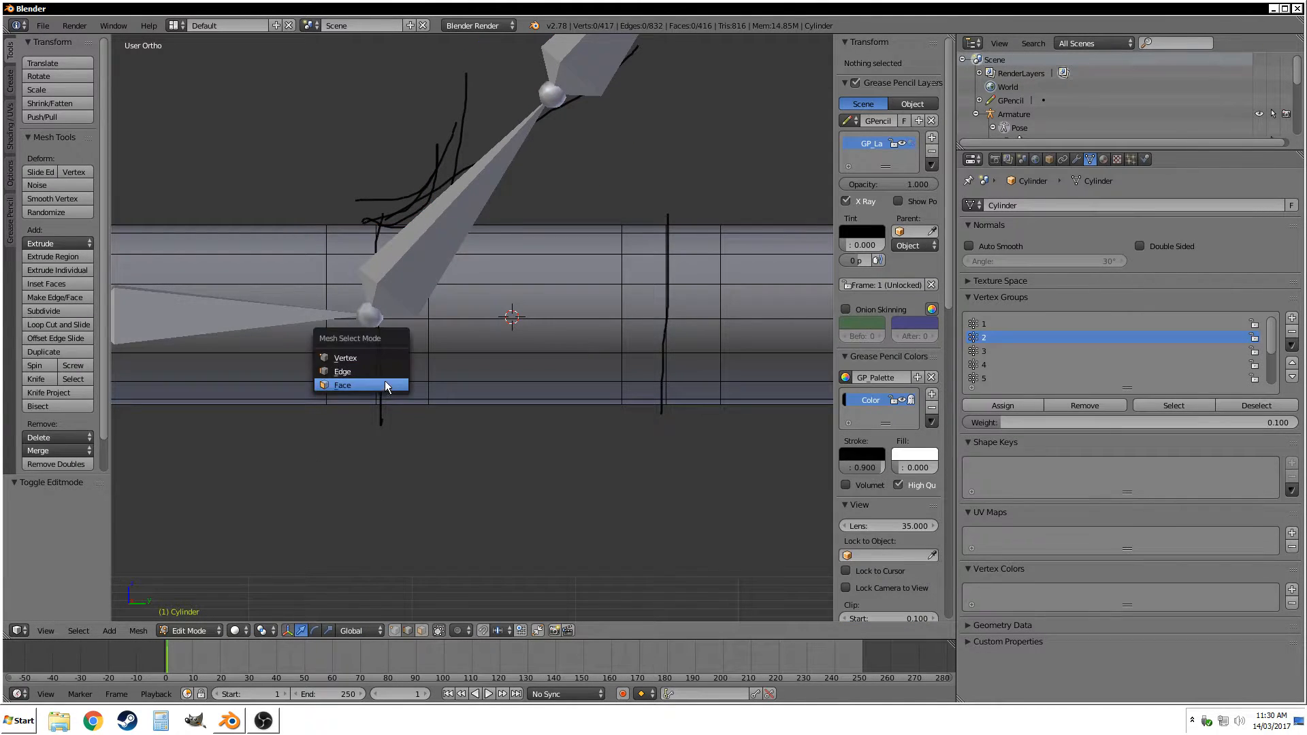
pyautogui.click(384, 382)
pyautogui.keyDown('alt'); pyautogui.rightClick(412, 358); pyautogui.keyUp('alt')
pyautogui.click(1114, 421)
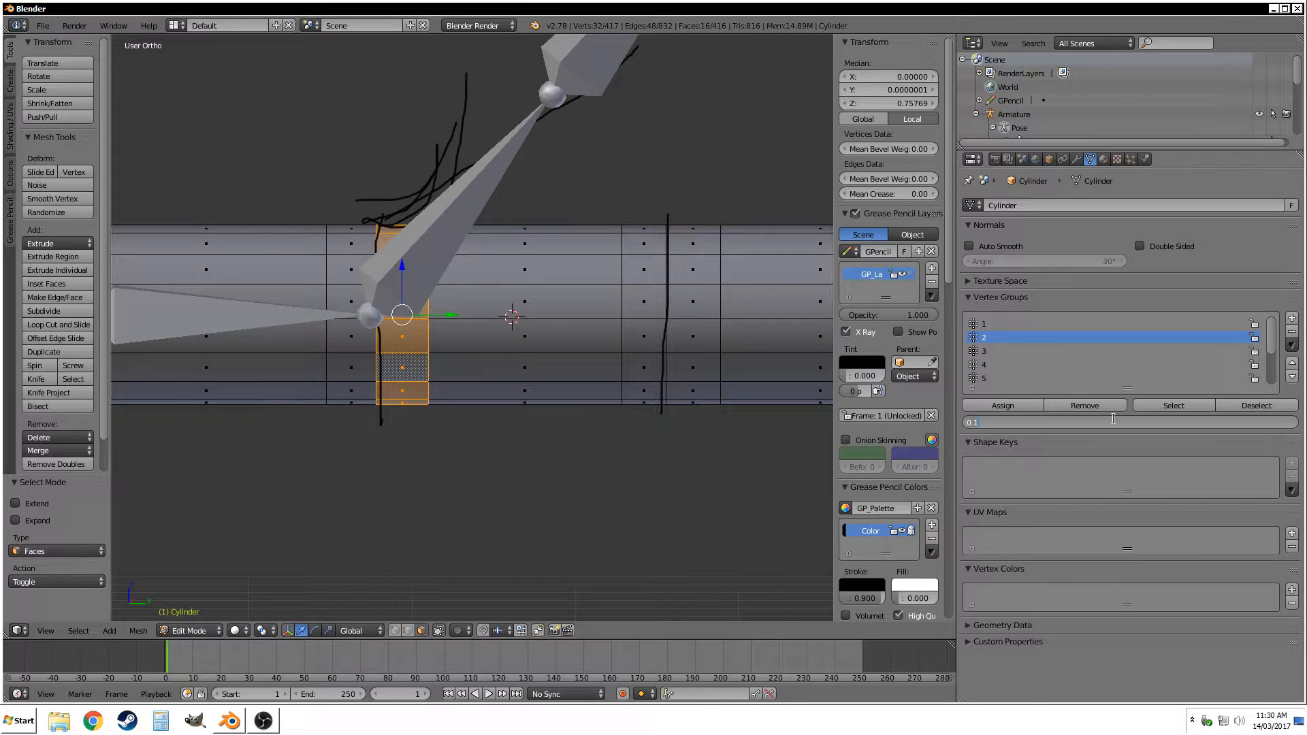
pyautogui.write('.5')
pyautogui.press('Return')
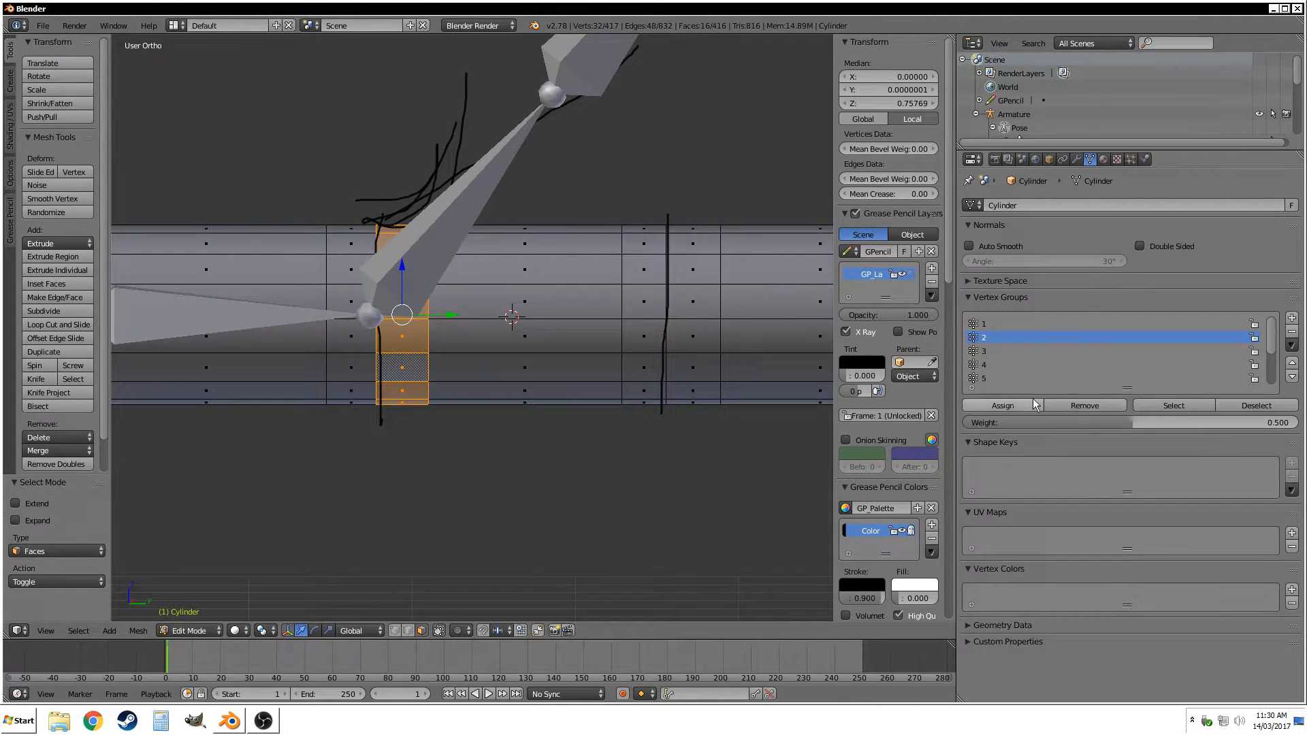
pyautogui.click(985, 406)
# Assign weight 0.2 in vertex group 2 to the narrow face ring just before the joint and check the bend in Object Mode.
pyautogui.keyDown('alt'); pyautogui.rightClick(360, 339); pyautogui.keyUp('alt')
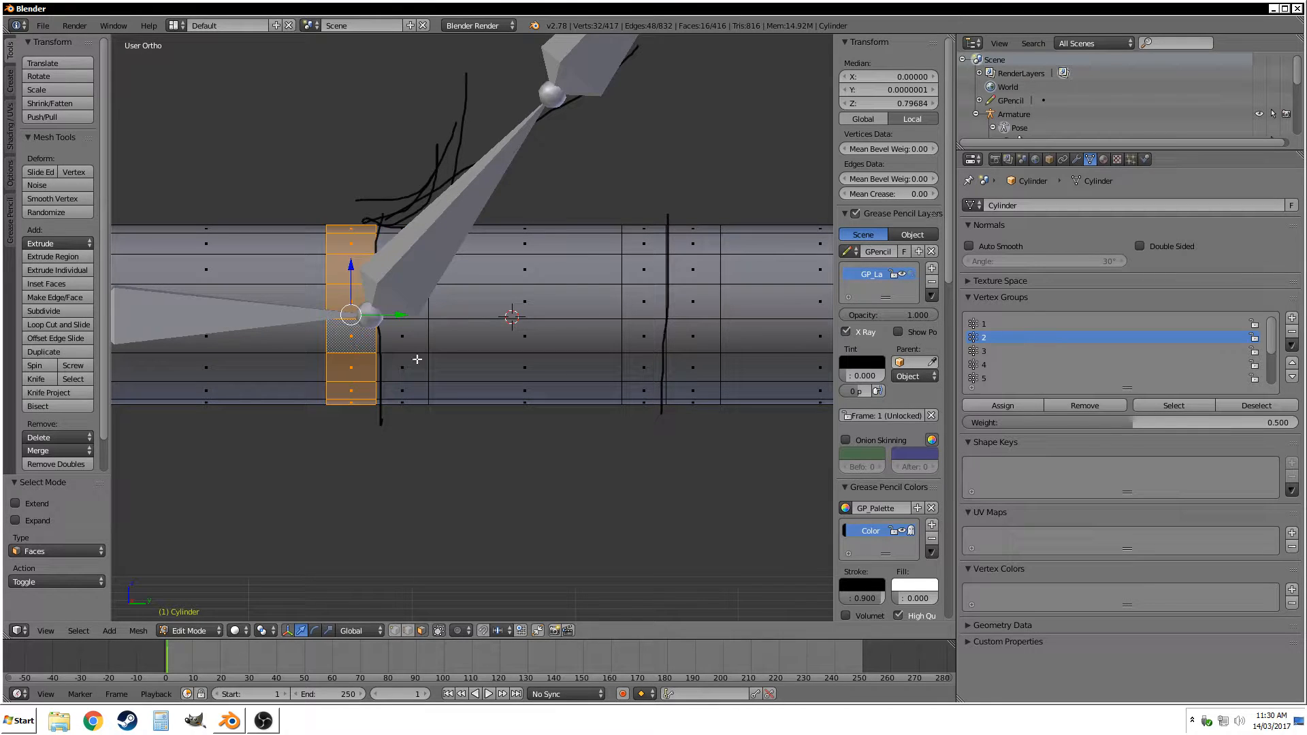
pyautogui.click(1130, 422)
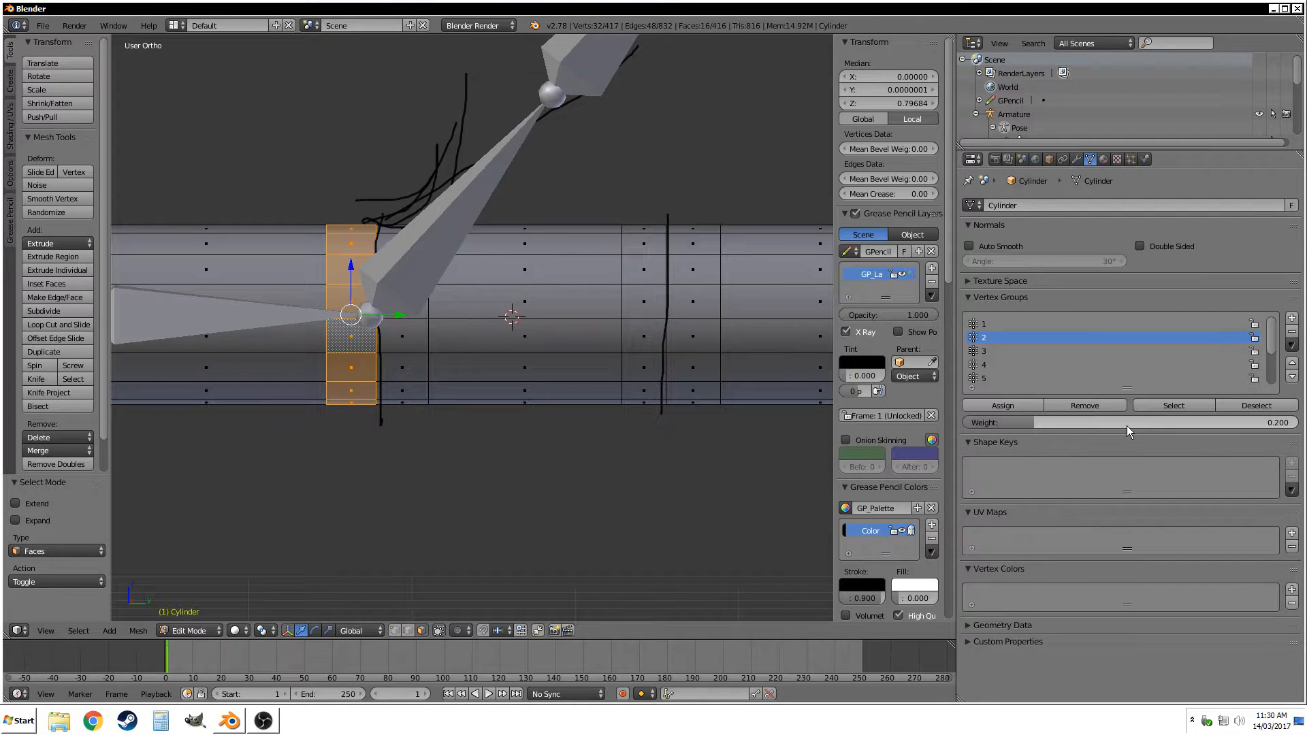
pyautogui.press('Tab')
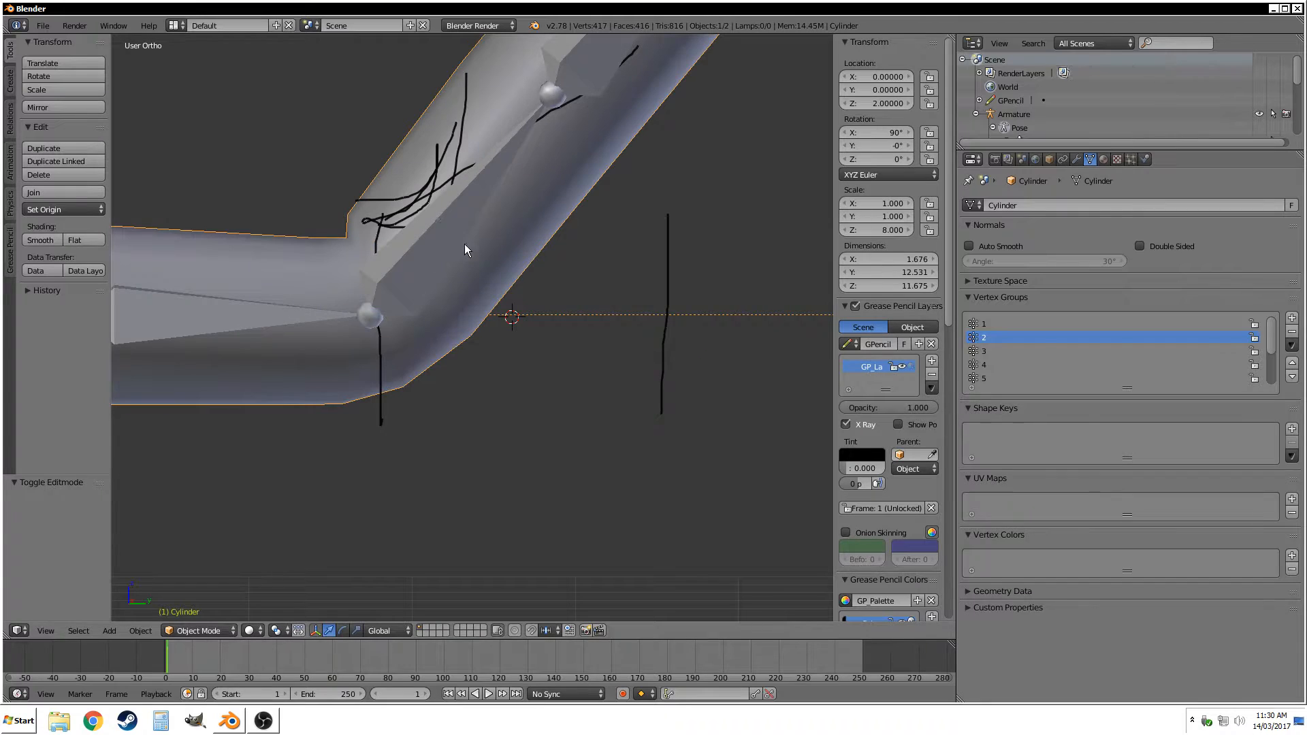
# Assign weight 0.2 in vertex group 2 to the wide face ring beyond the joint and return to Object Mode.
pyautogui.press('Tab')
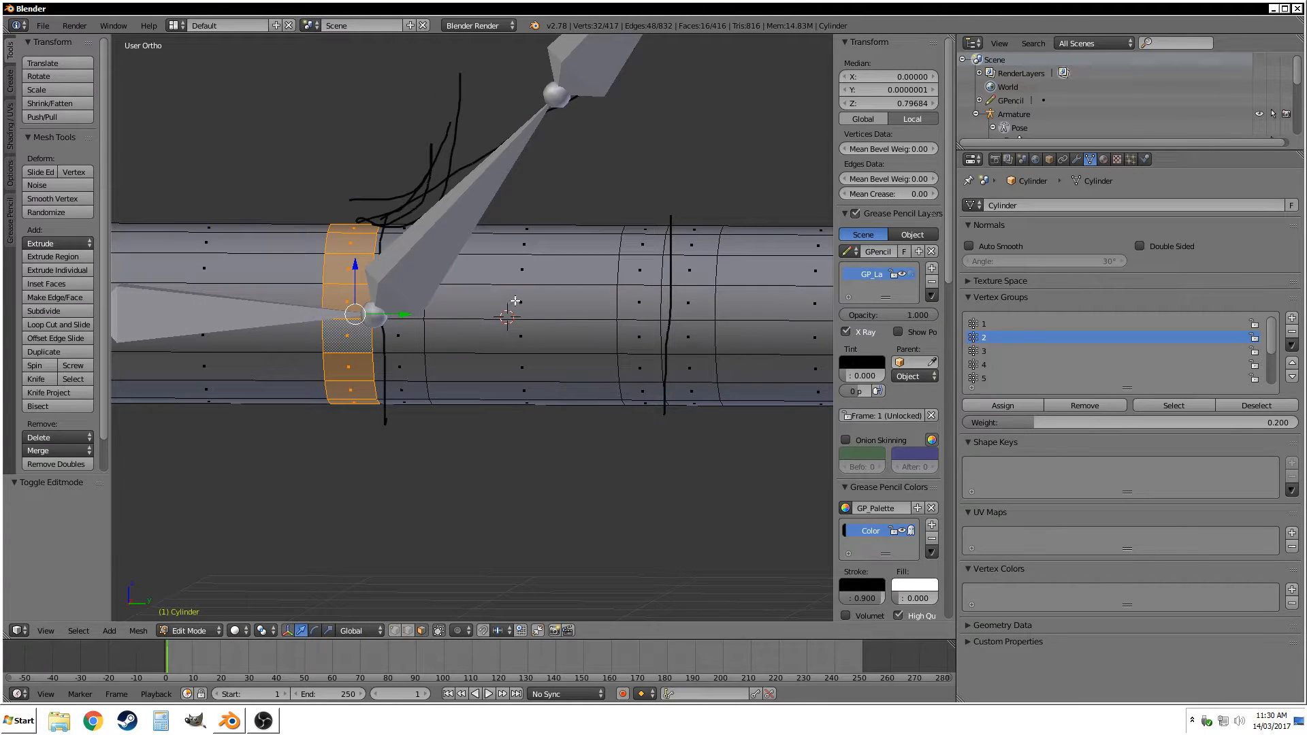
pyautogui.press('space')
pyautogui.press('Escape')
pyautogui.keyDown('alt'); pyautogui.rightClick(499, 320); pyautogui.keyUp('alt')
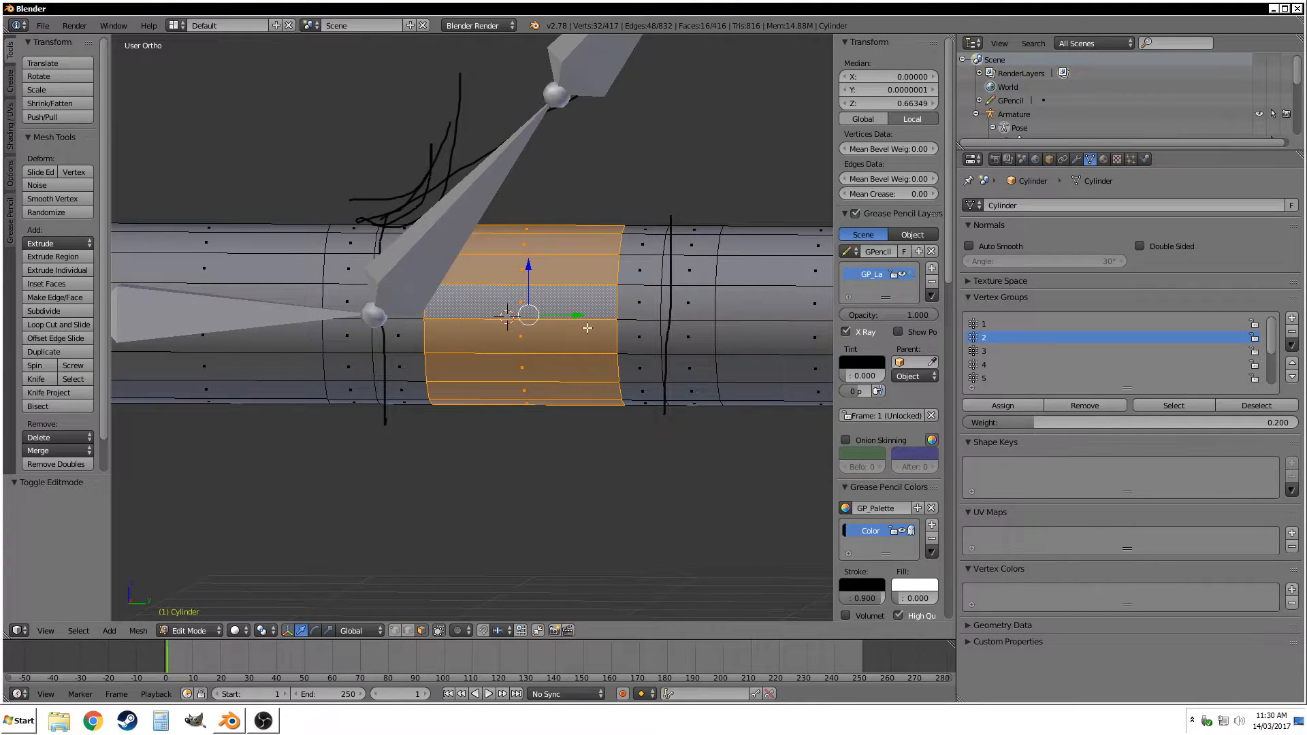
pyautogui.click(1003, 407)
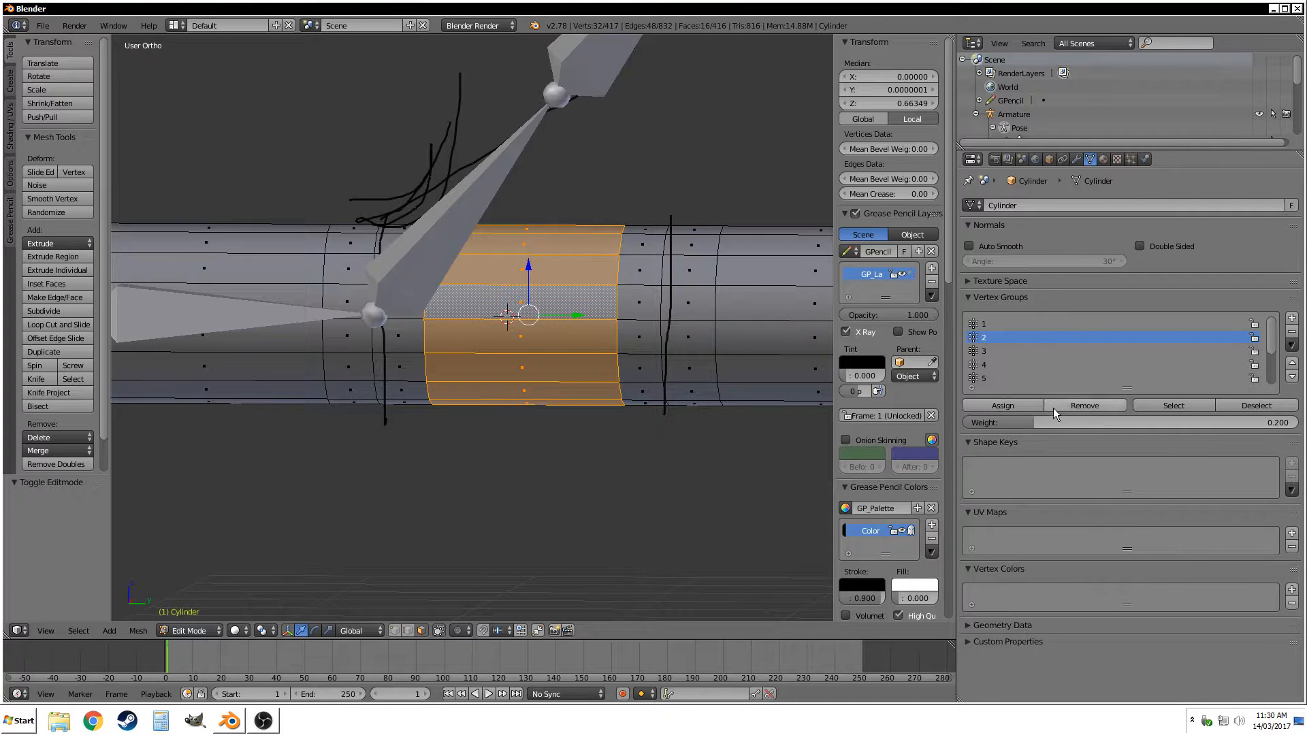
pyautogui.press('Tab')
# Select bone 3 of the armature, rotate it by about -45° and inspect the cylinder's bends at both joints.
pyautogui.scroll(-2, 452, 292)
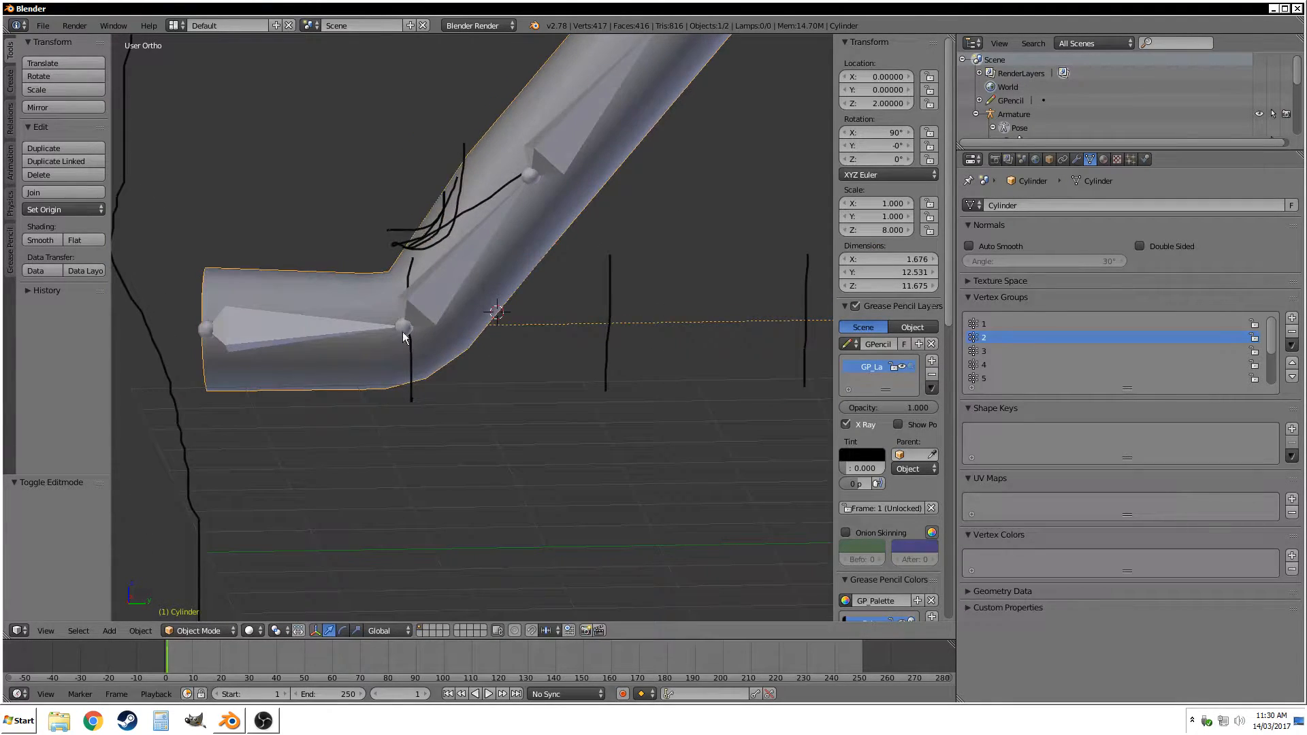
pyautogui.moveTo(405, 336); pyautogui.dragTo(549, 367, button='middle')
pyautogui.rightClick(524, 214)
pyautogui.scroll(2, 553, 367)
pyautogui.press('r')
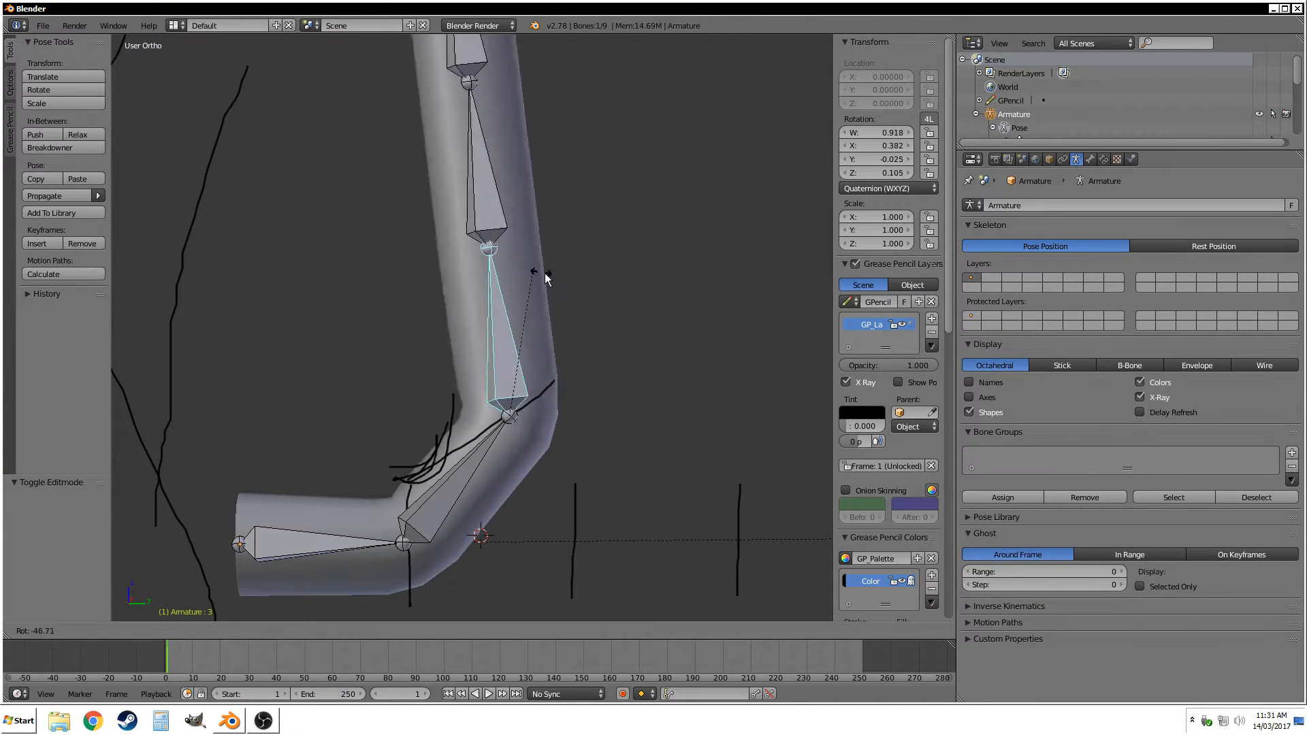
pyautogui.click(535, 275)
pyautogui.keyDown('shift'); pyautogui.moveTo(443, 427); pyautogui.dragTo(498, 268, button='middle'); pyautogui.keyUp('shift')
pyautogui.scroll(4, 470, 327)
pyautogui.moveTo(447, 385); pyautogui.dragTo(517, 410, button='middle')
pyautogui.moveTo(608, 372); pyautogui.dragTo(625, 370, button='middle')
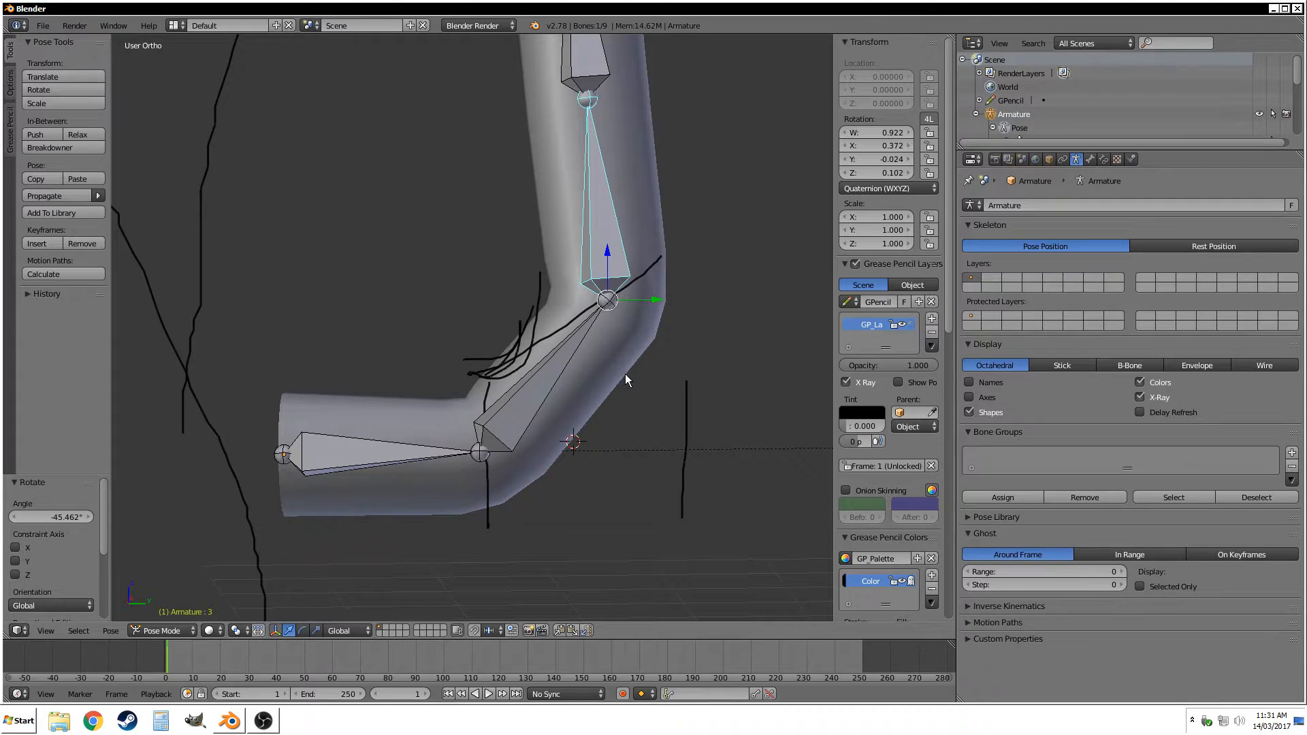
# Rotate bone 3 back by about 16° and inspect the cylinder's overall curve.
pyautogui.press('r')
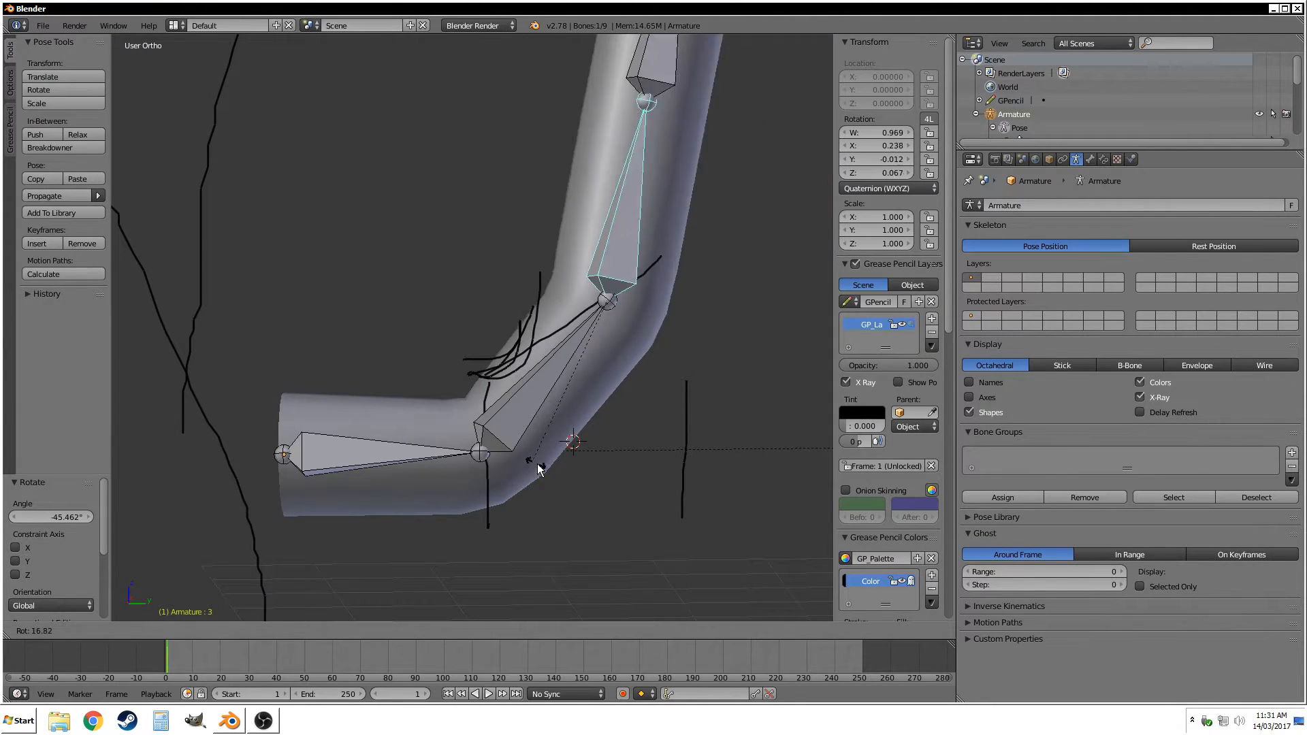
pyautogui.click(561, 411)
pyautogui.moveTo(561, 411); pyautogui.dragTo(599, 394, button='middle')
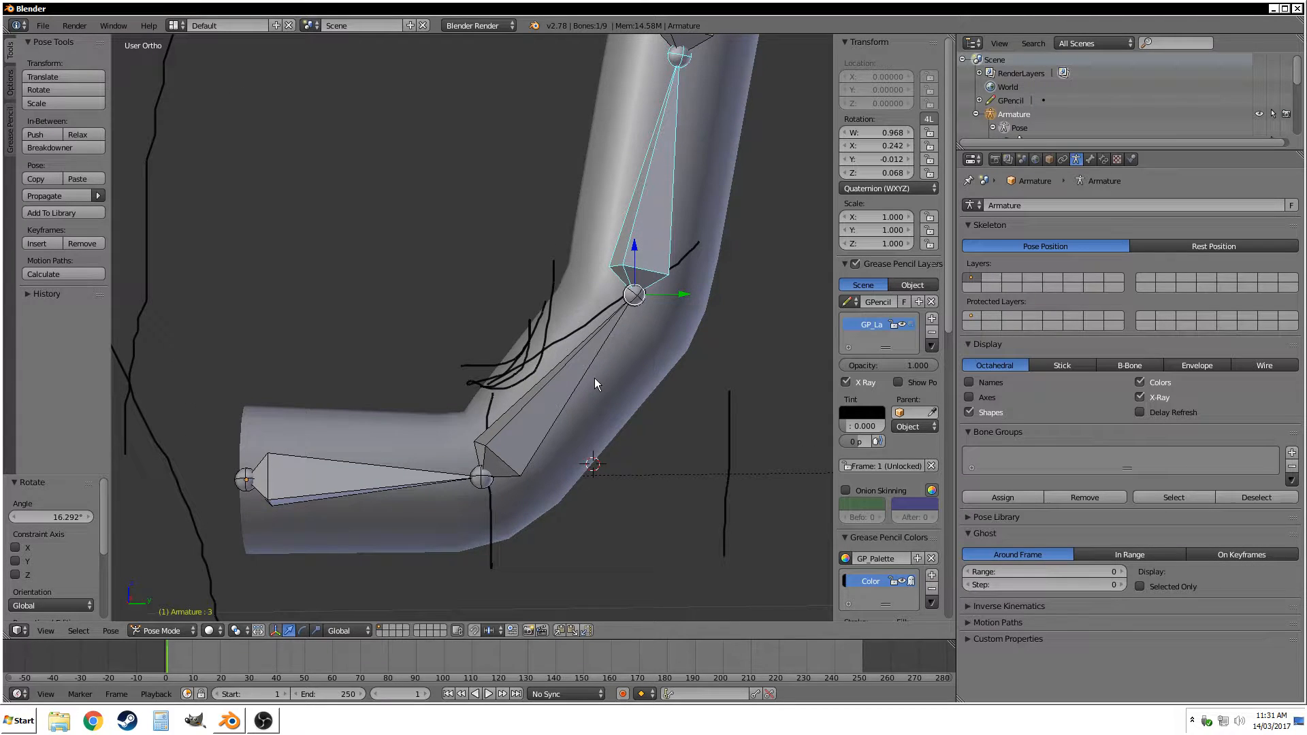
pyautogui.scroll(-4, 608, 340)
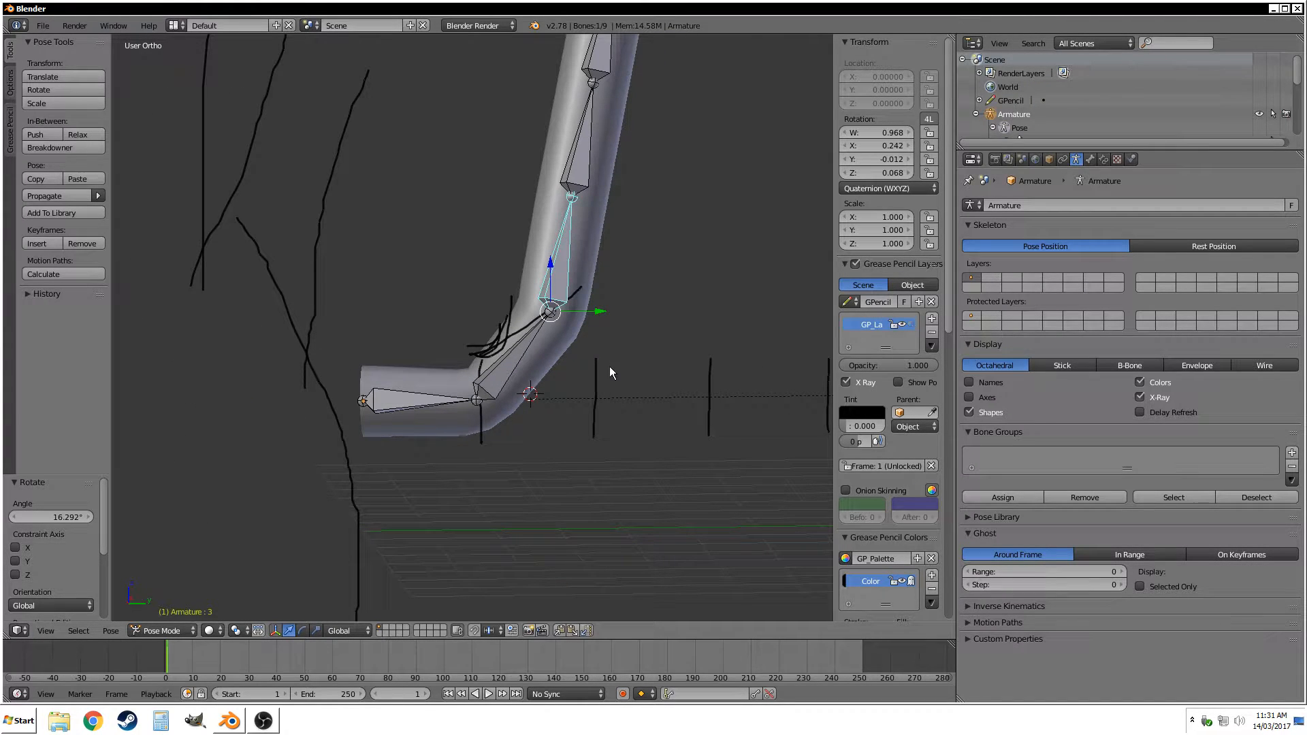
pyautogui.moveTo(610, 366)
pyautogui.keyDown('shift'); pyautogui.mouseDown(button='middle')
pyautogui.moveTo(507, 397)
pyautogui.moveTo(490, 412)
pyautogui.moveTo(504, 437)
pyautogui.mouseUp(button='middle'); pyautogui.keyUp('shift')
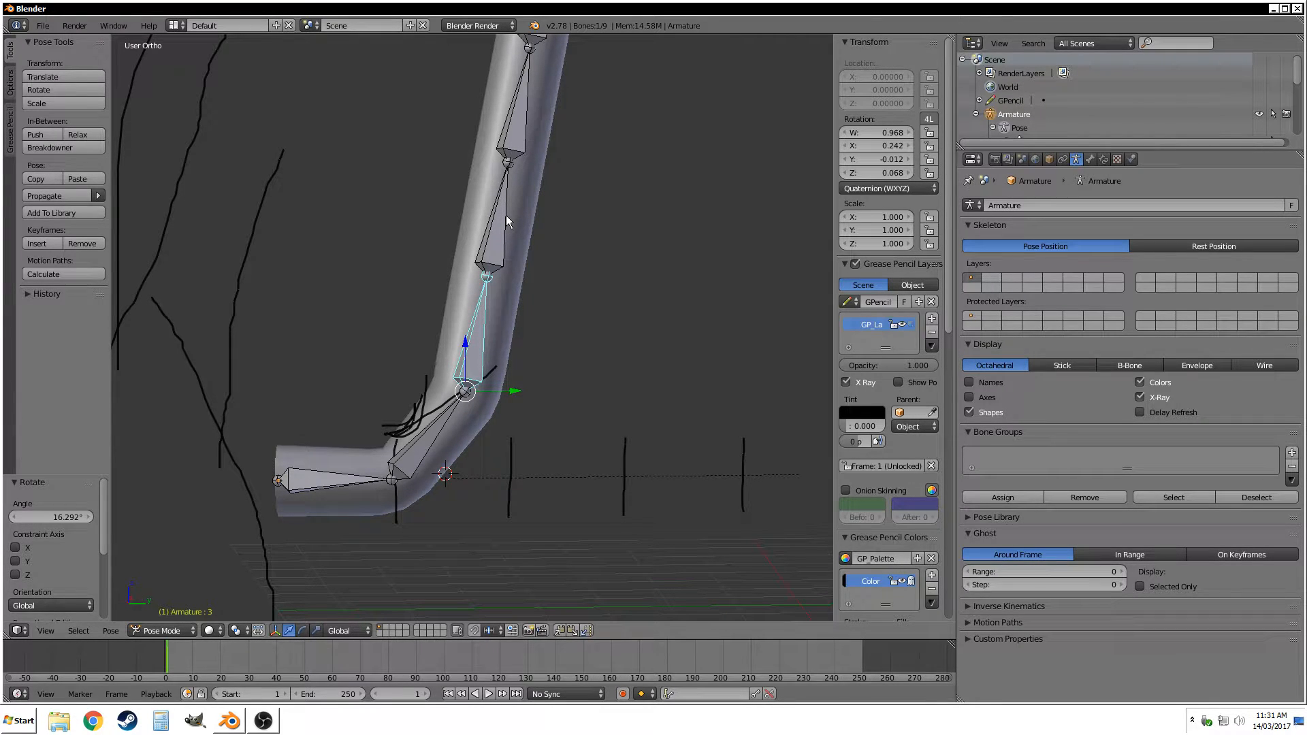
# Rotate bone 3 by about -15° and bend bone 4 sharply in the opposite direction.
pyautogui.press('r')
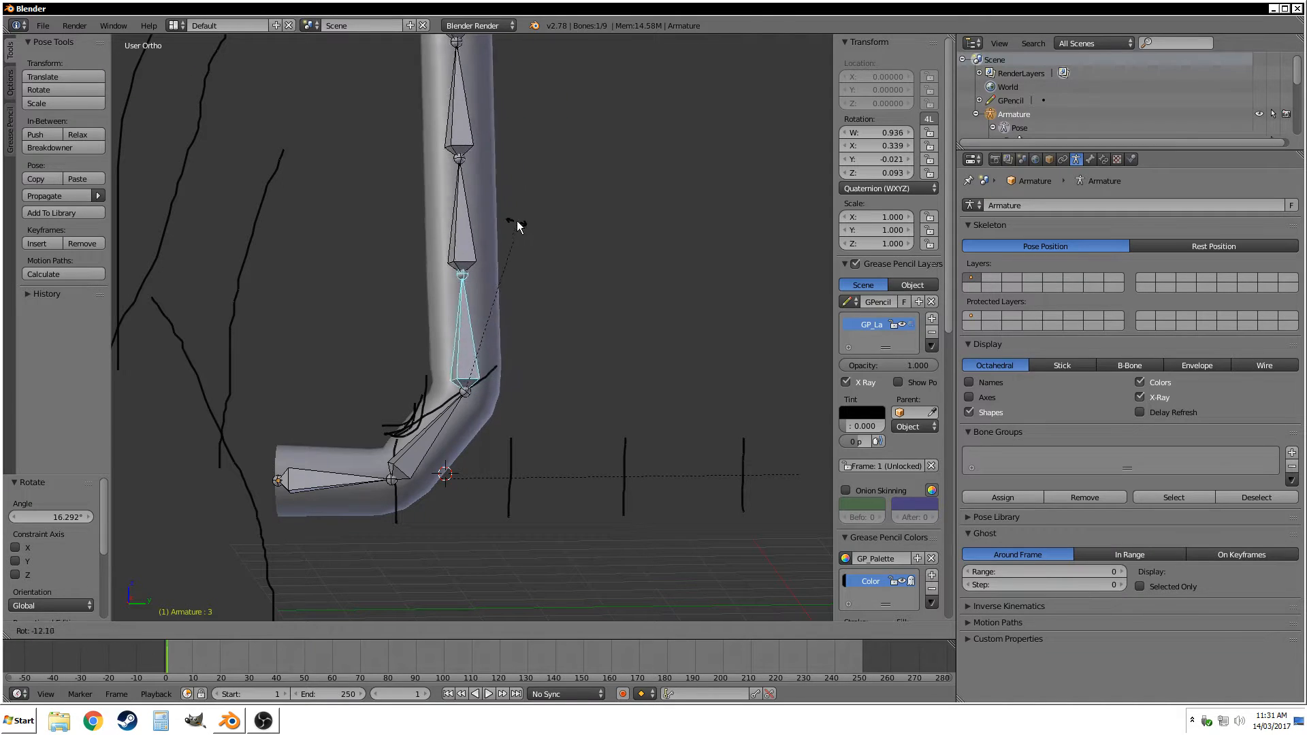
pyautogui.click(517, 226)
pyautogui.keyDown('shift'); pyautogui.moveTo(563, 248); pyautogui.dragTo(571, 386, button='middle'); pyautogui.keyUp('shift')
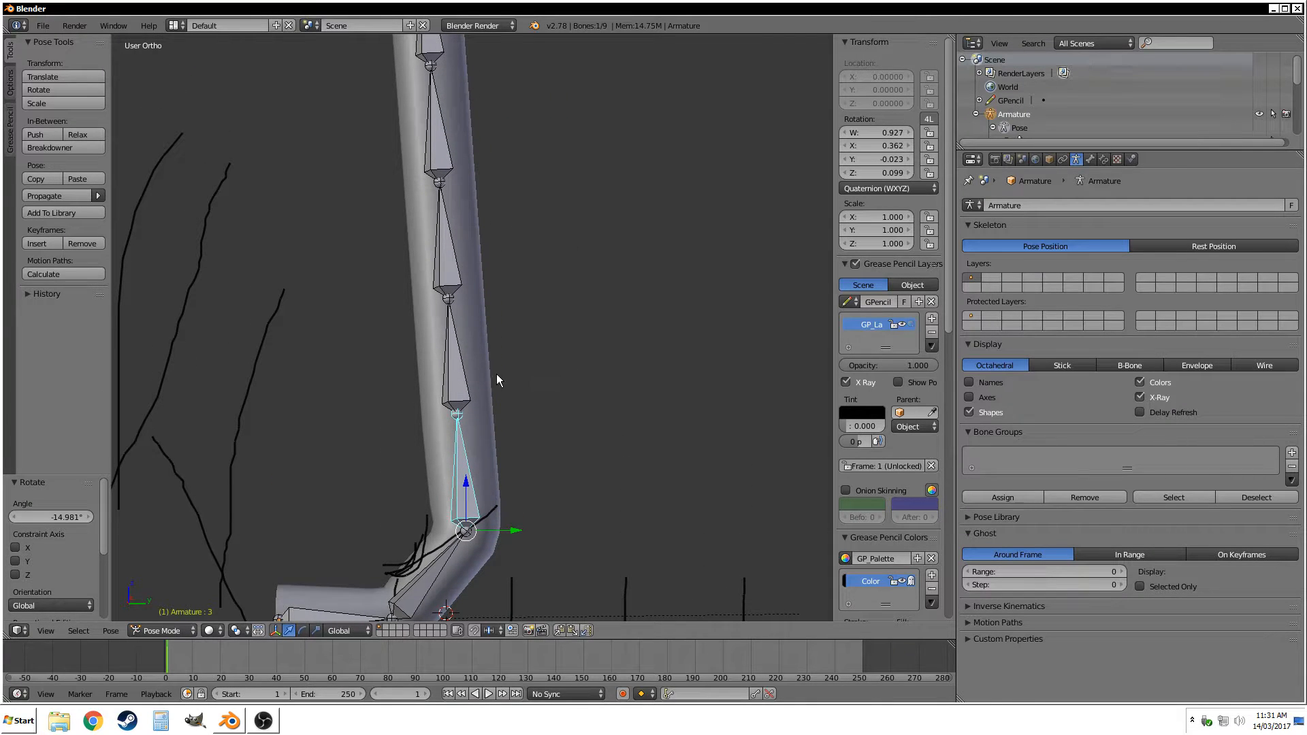
pyautogui.rightClick(466, 378)
pyautogui.press('r')
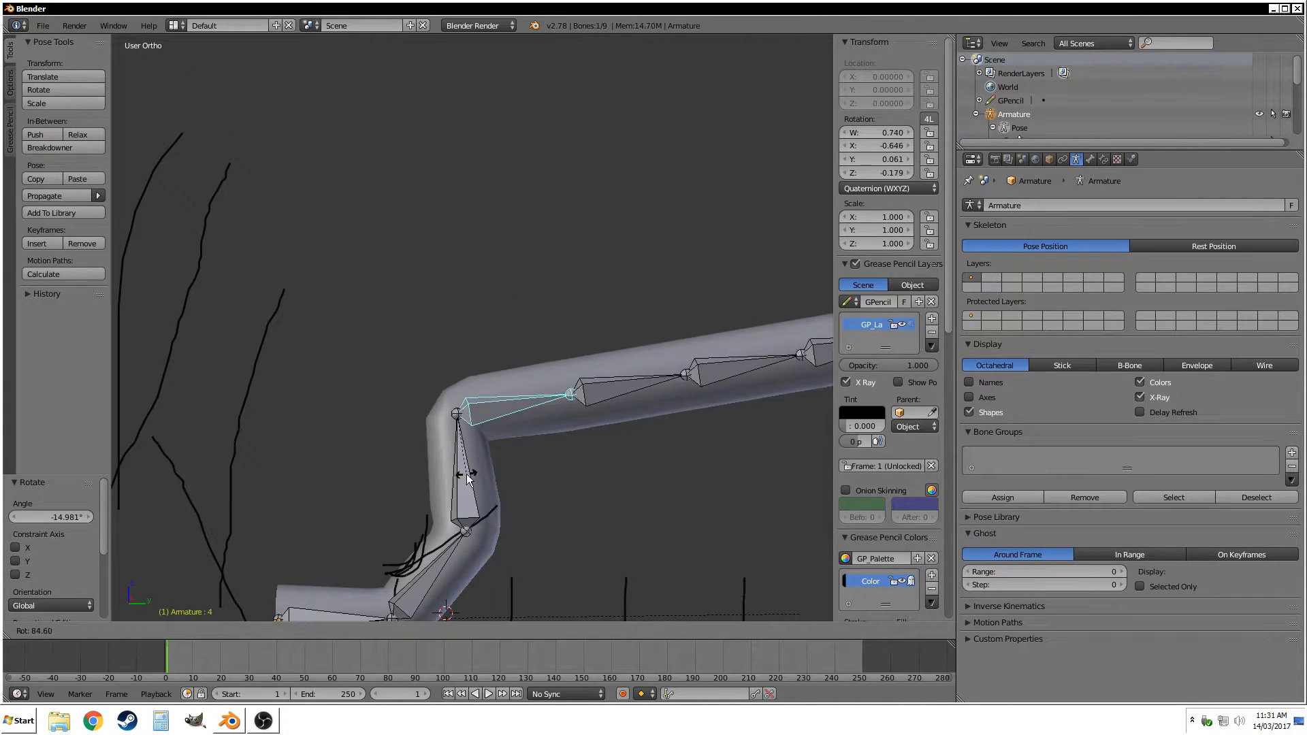
pyautogui.click(470, 477)
# Rotate bone 5 by about -64° and bone 6 by about 47° to extend the zigzag.
pyautogui.rightClick(659, 380)
pyautogui.press('r')
pyautogui.click(636, 227)
pyautogui.rightClick(606, 227)
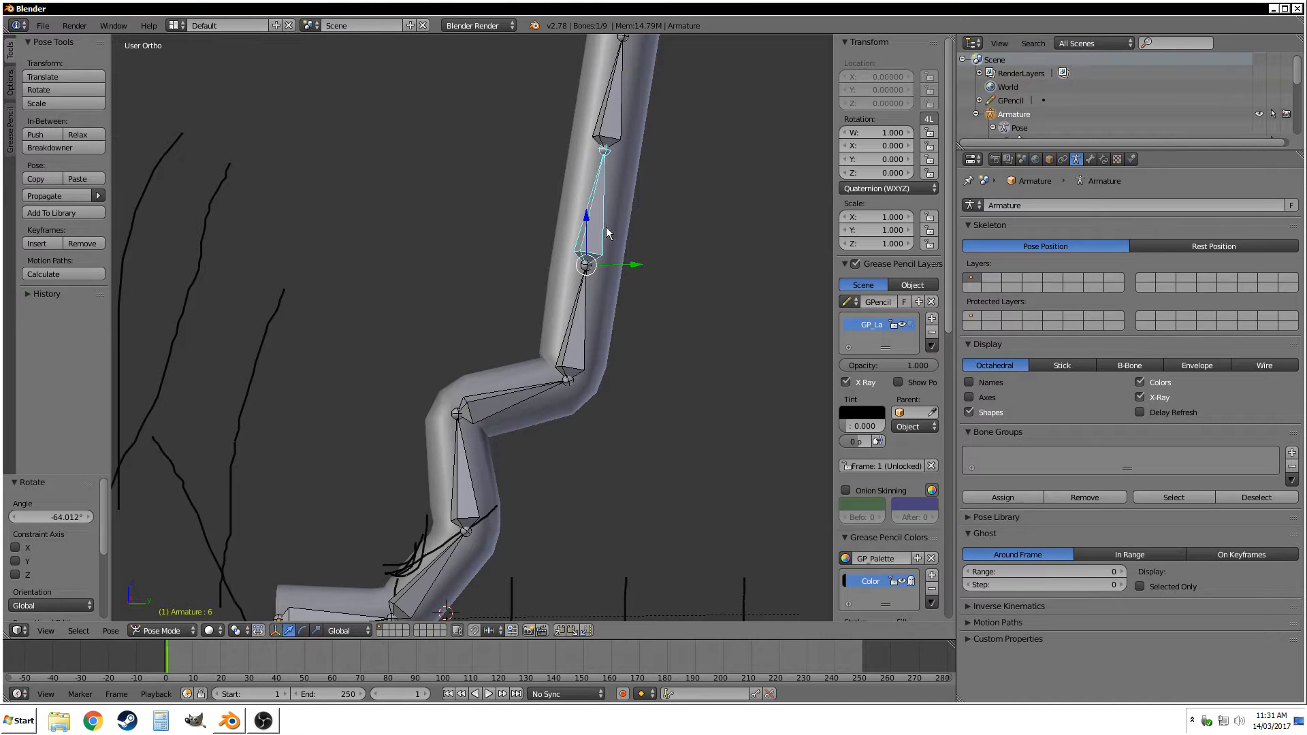
pyautogui.press('r')
pyautogui.click(628, 293)
pyautogui.scroll(-4, 648, 265)
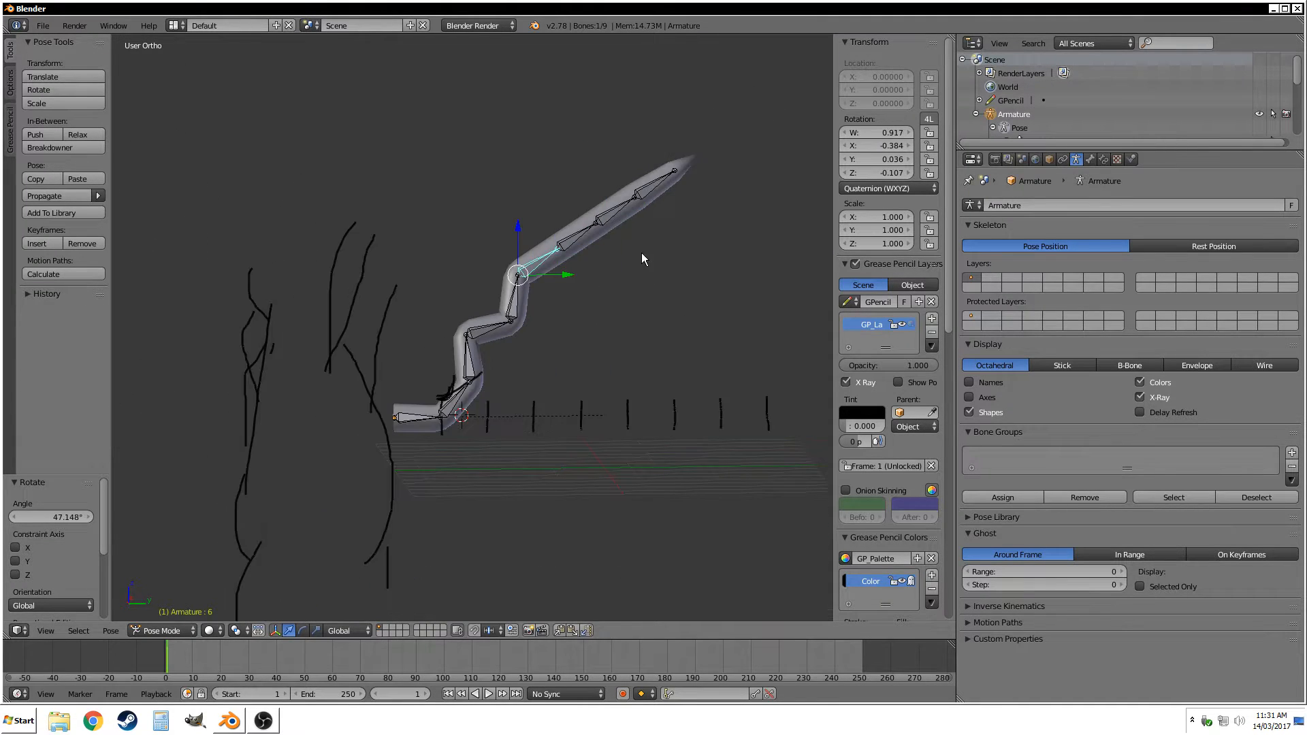
# Rotate bones 7, 8 and 9 by about -52°, 35° and -50° to carry the zigzag to the tip.
pyautogui.scroll(3, 542, 341)
pyautogui.rightClick(510, 323)
pyautogui.press('r')
pyautogui.click(579, 206)
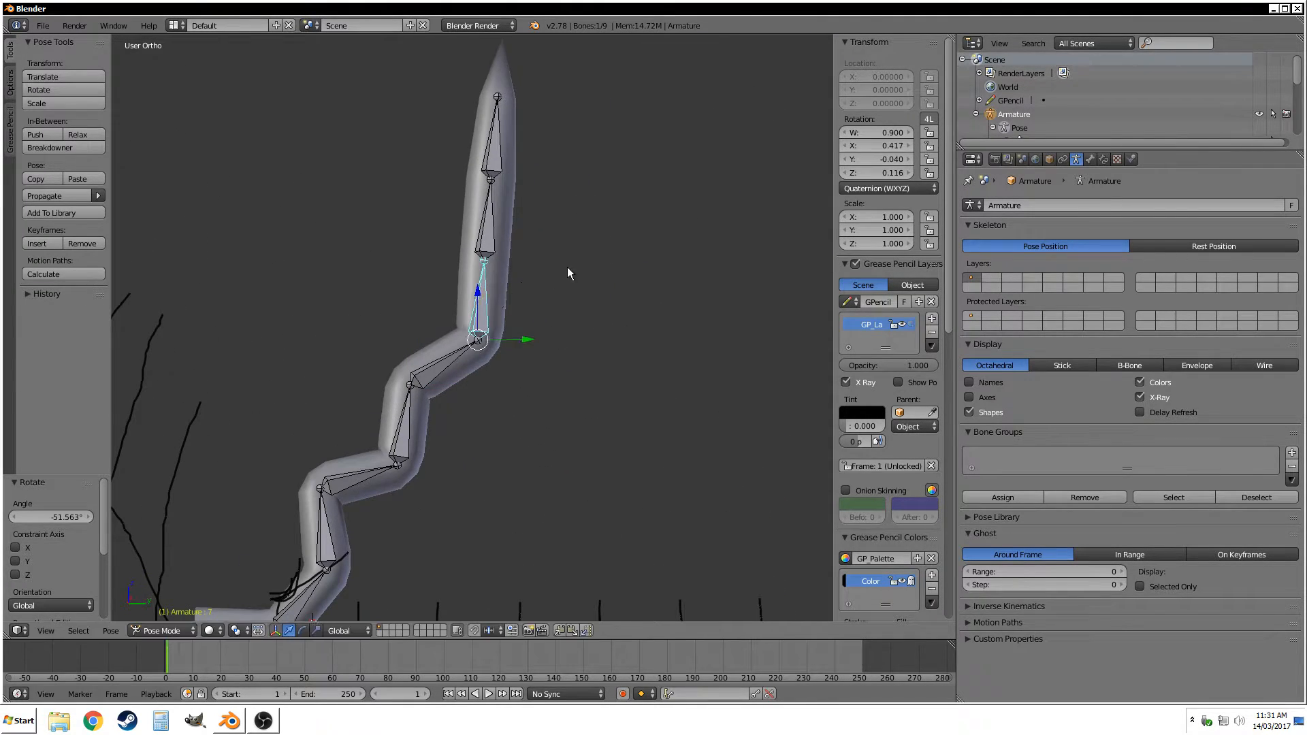
pyautogui.rightClick(488, 218)
pyautogui.press('r')
pyautogui.click(557, 211)
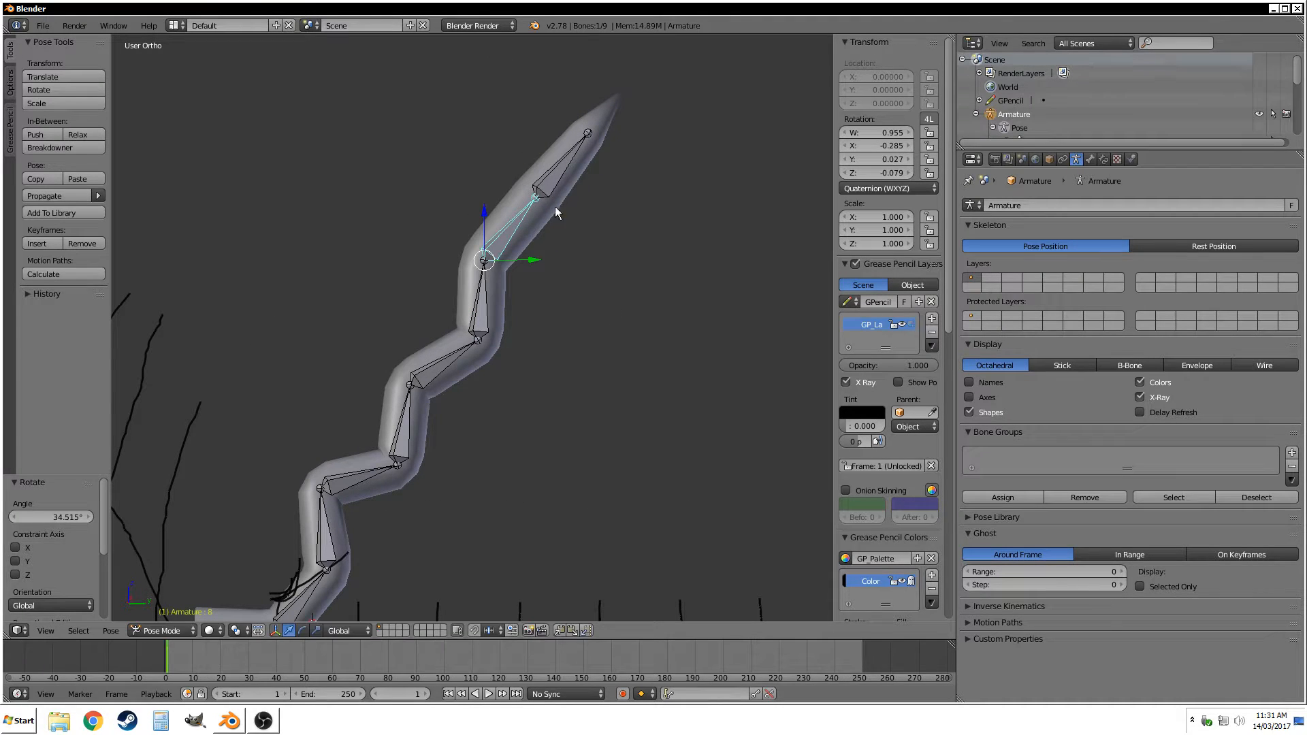
pyautogui.rightClick(558, 191)
pyautogui.press('r')
pyautogui.click(585, 162)
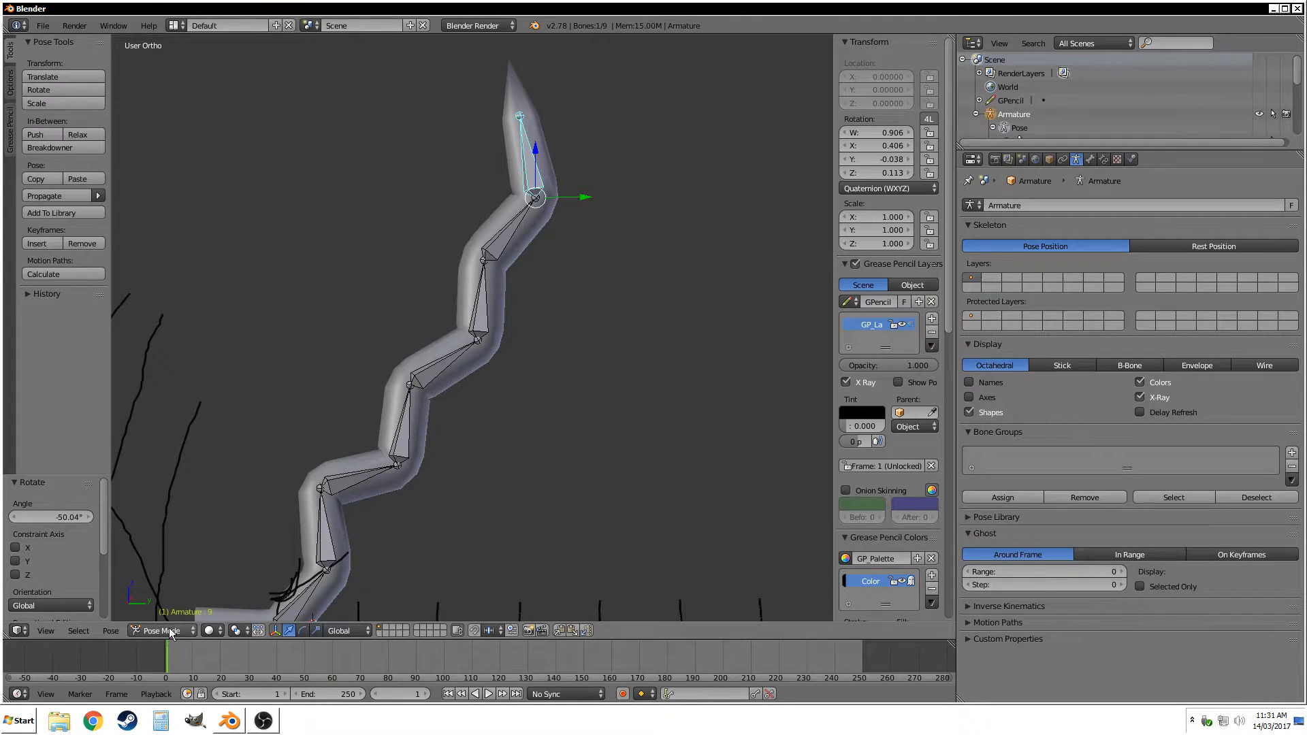
pyautogui.scroll(-3, 490, 309)
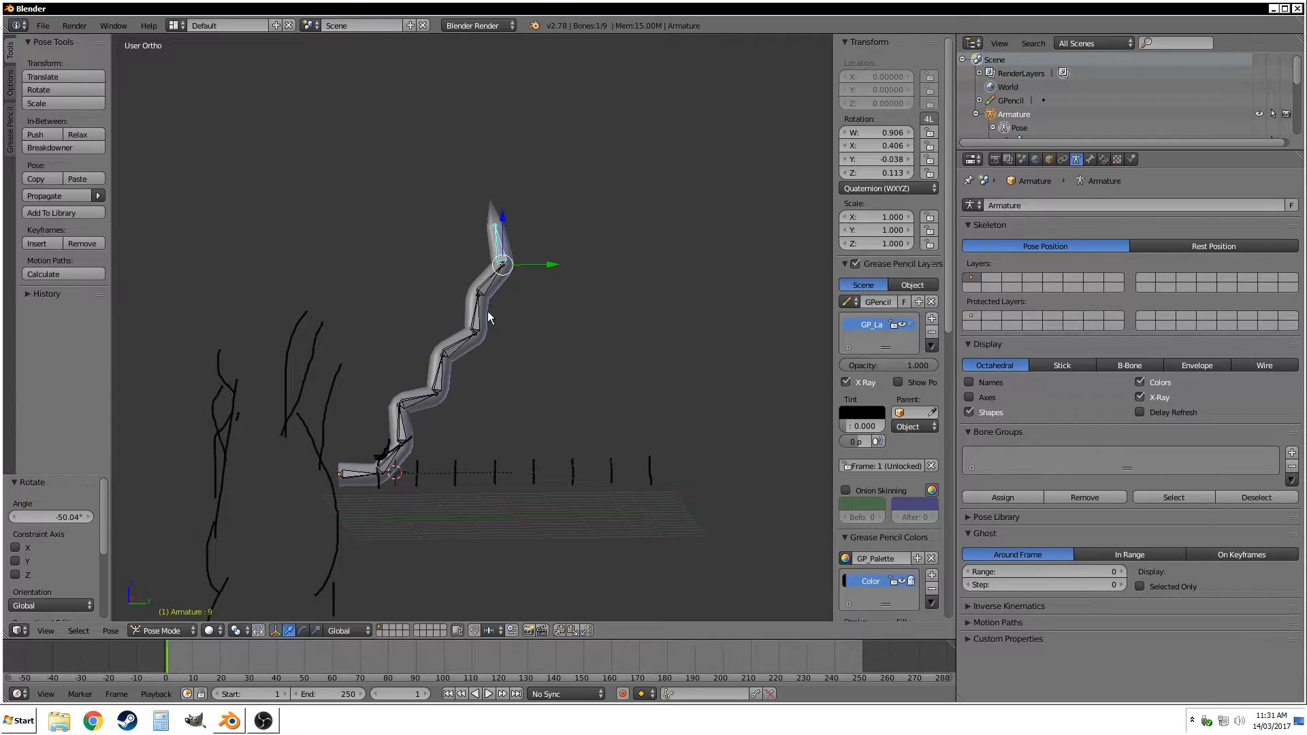
# Select all bones and clear their pose rotation and location.
pyautogui.press('a')
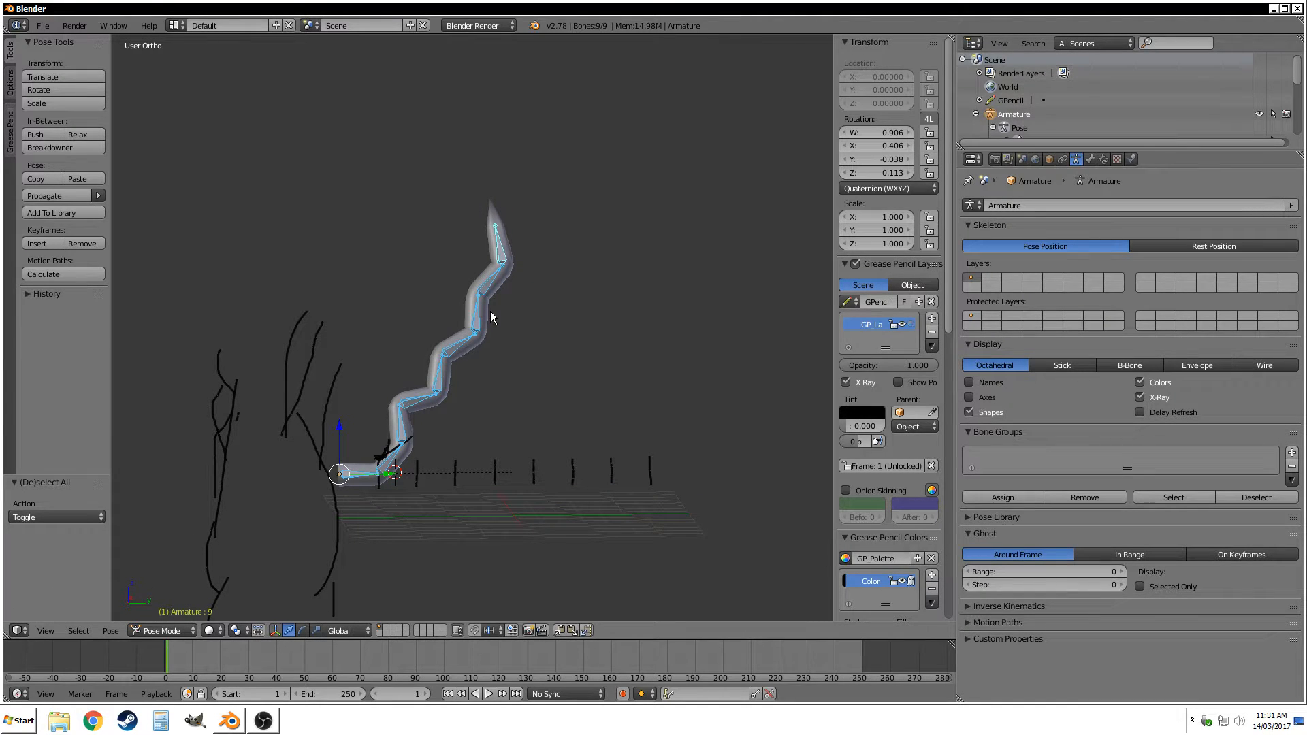
pyautogui.hotkey('alt', 'r')
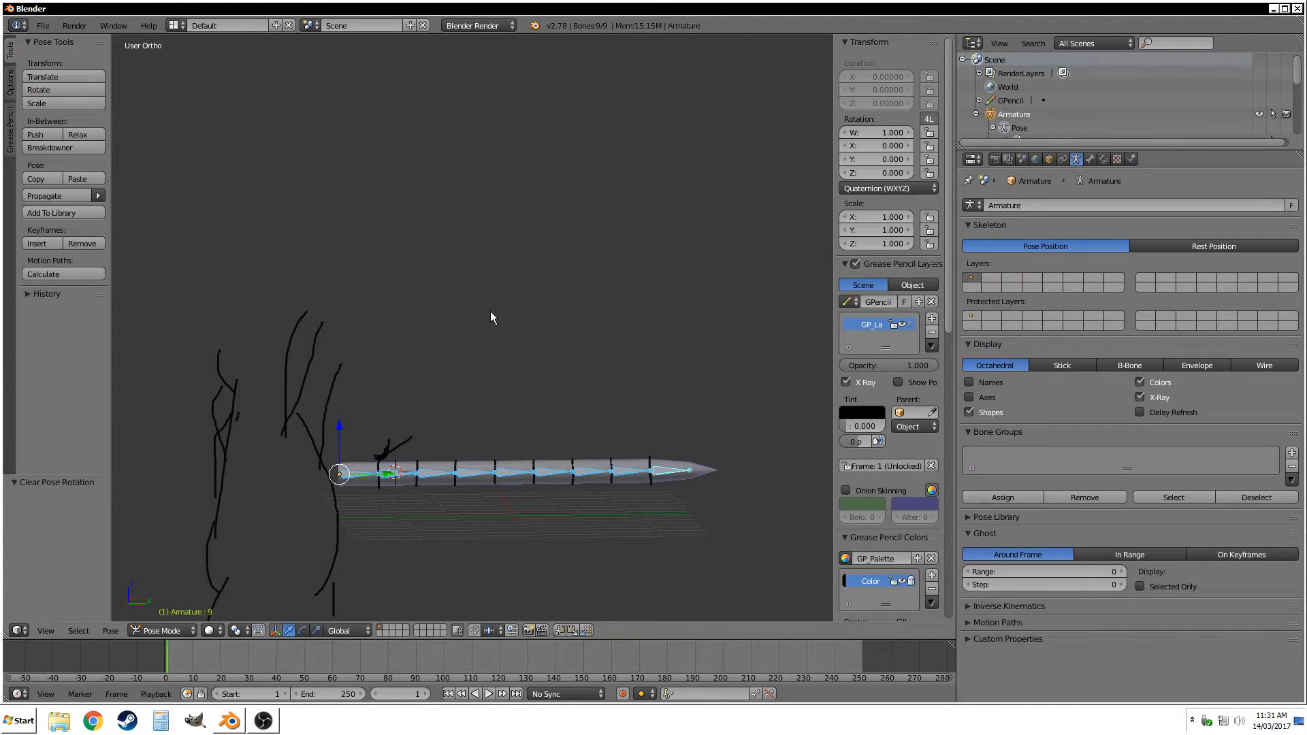
pyautogui.hotkey('alt', 's')
# Try scaling bone 3 along the global Y axis and undo it.
pyautogui.rightClick(434, 474)
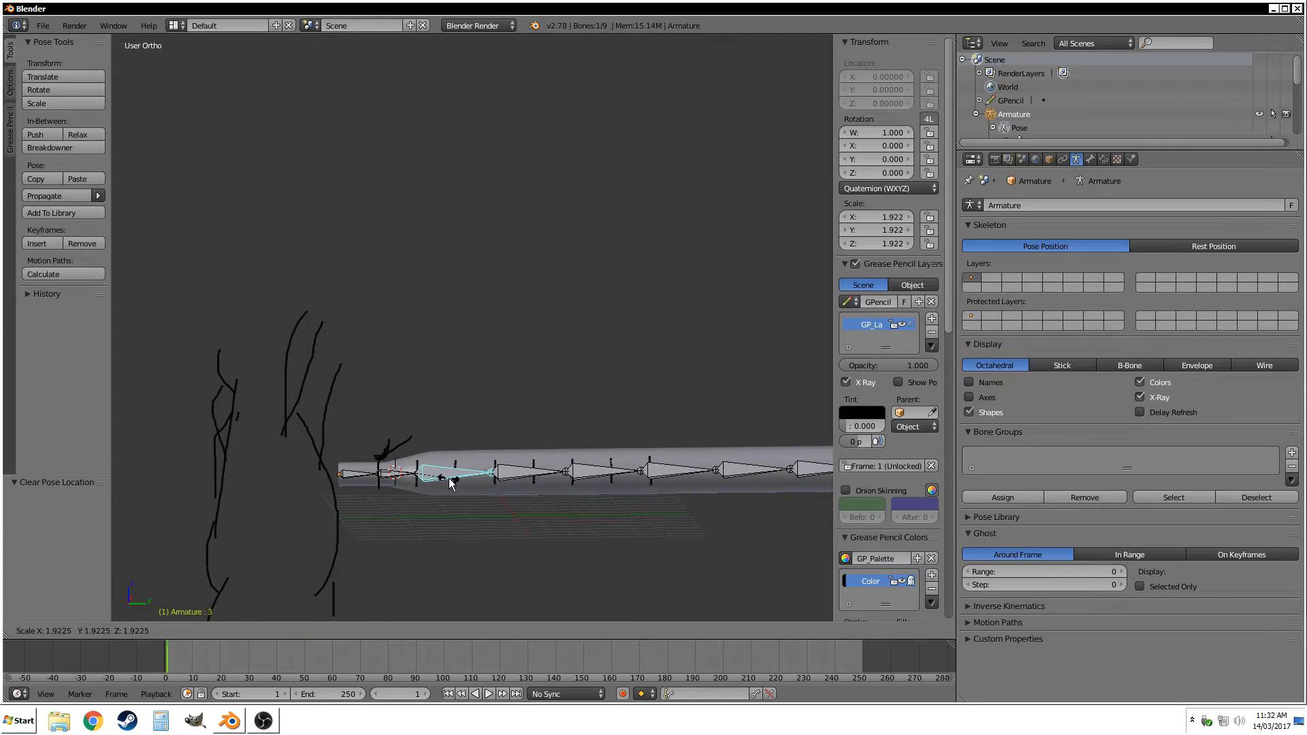
pyautogui.press('y')
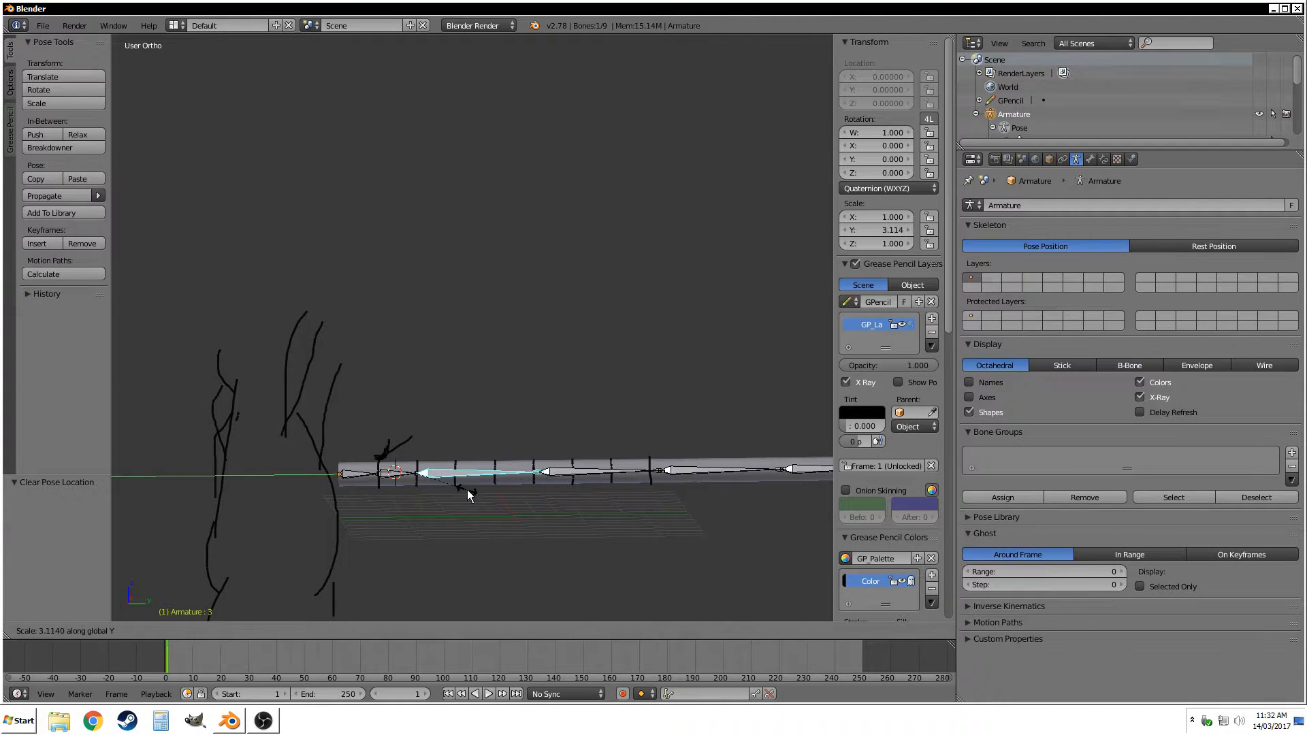
pyautogui.click(448, 492)
pyautogui.hotkey('ctrl', 'z')
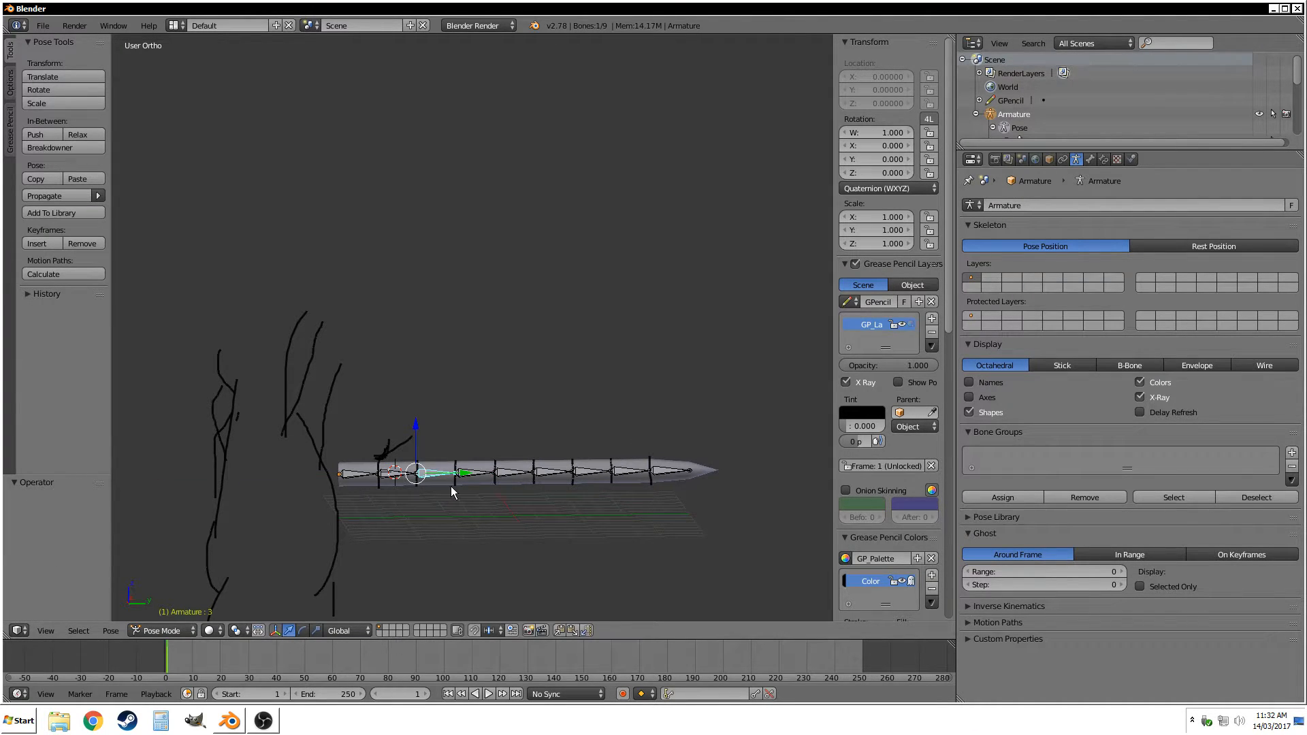
# Rotate bone 4 upward and bone 5 by about -22° to start a curl in the middle of the chain.
pyautogui.rightClick(672, 475)
pyautogui.rightClick(475, 471)
pyautogui.press('r')
pyautogui.click(591, 439)
pyautogui.rightClick(499, 427)
pyautogui.press('r')
pyautogui.click(571, 349)
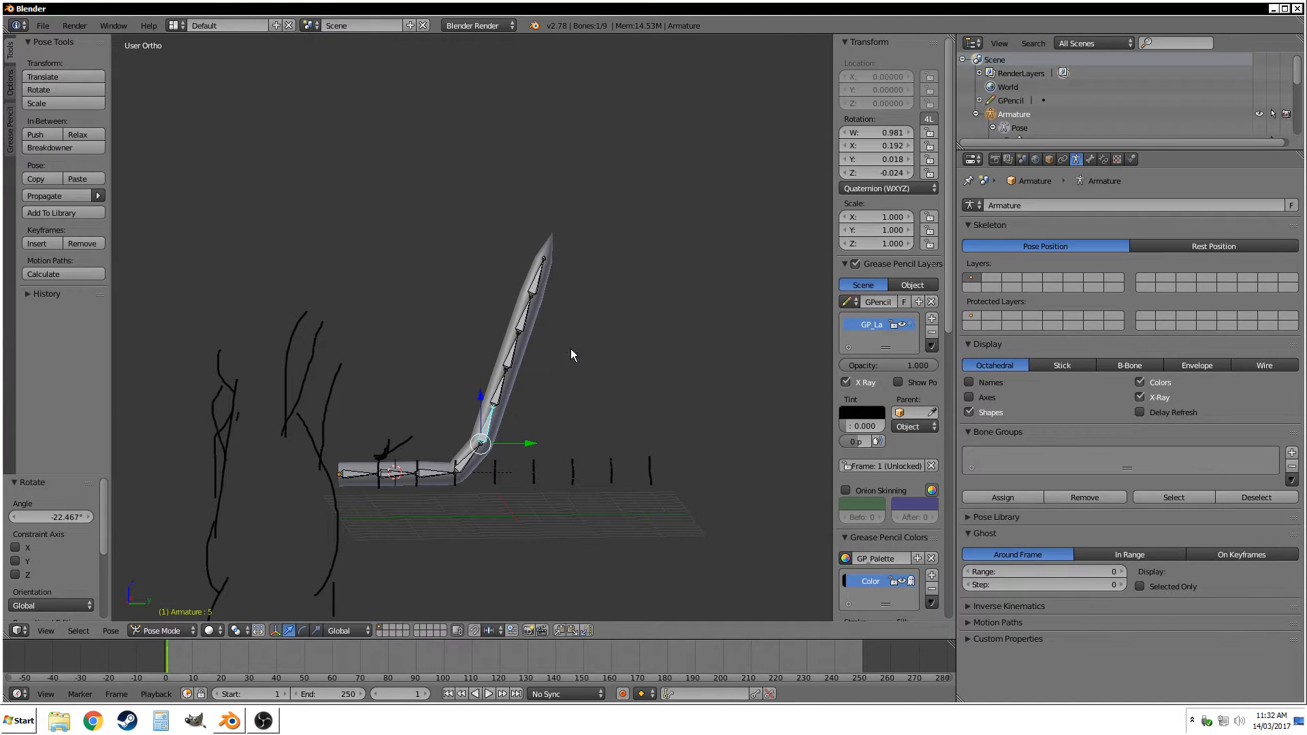
# Rotate bones 7, 8 and 9 by about -44°, -49° and -33° to curl the cylinder's tip back.
pyautogui.press('r')
pyautogui.click(554, 257)
pyautogui.hotkey('ctrl', 'Tab')
pyautogui.rightClick(498, 292)
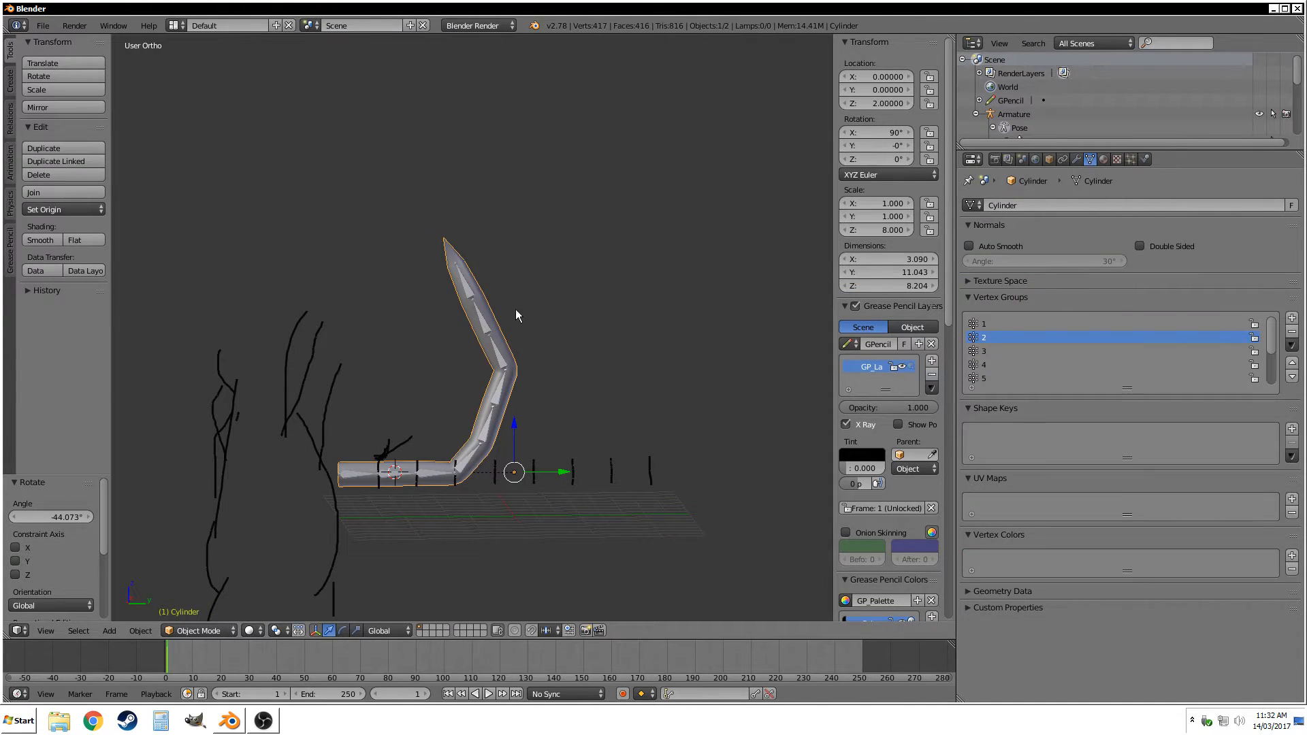
pyautogui.rightClick(491, 303)
pyautogui.hotkey('ctrl', 'Tab')
pyautogui.press('r')
pyautogui.click(452, 300)
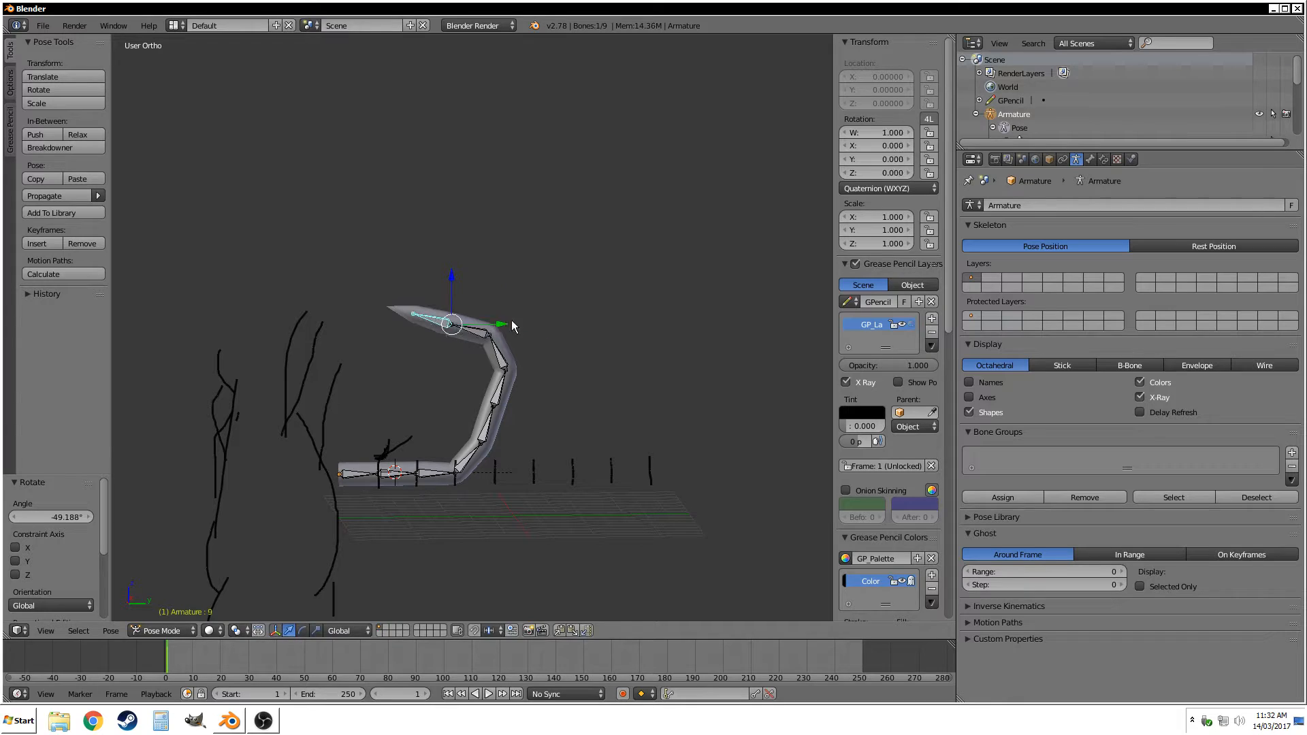
pyautogui.press('r')
pyautogui.click(665, 216)
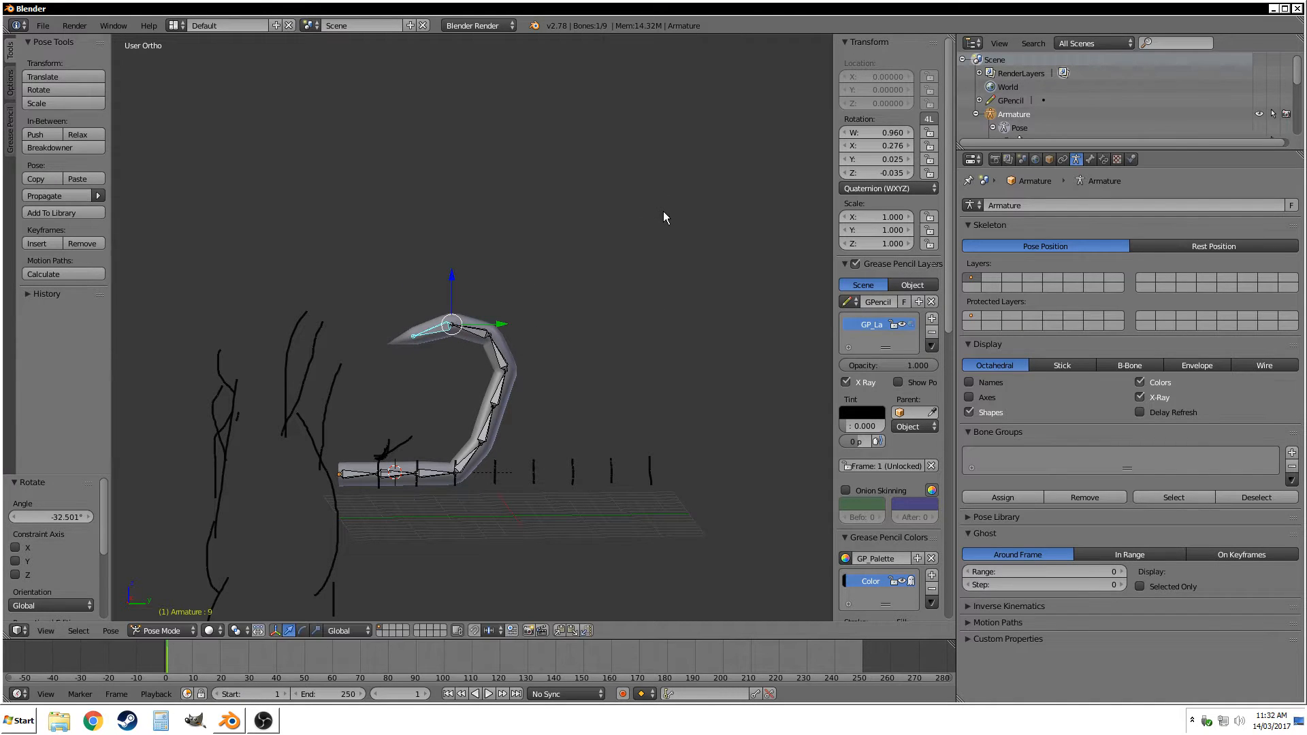
# Clear the pose rotation of all bones to straighten the chain.
pyautogui.press('a')
pyautogui.press('a')
pyautogui.hotkey('alt', 'r')
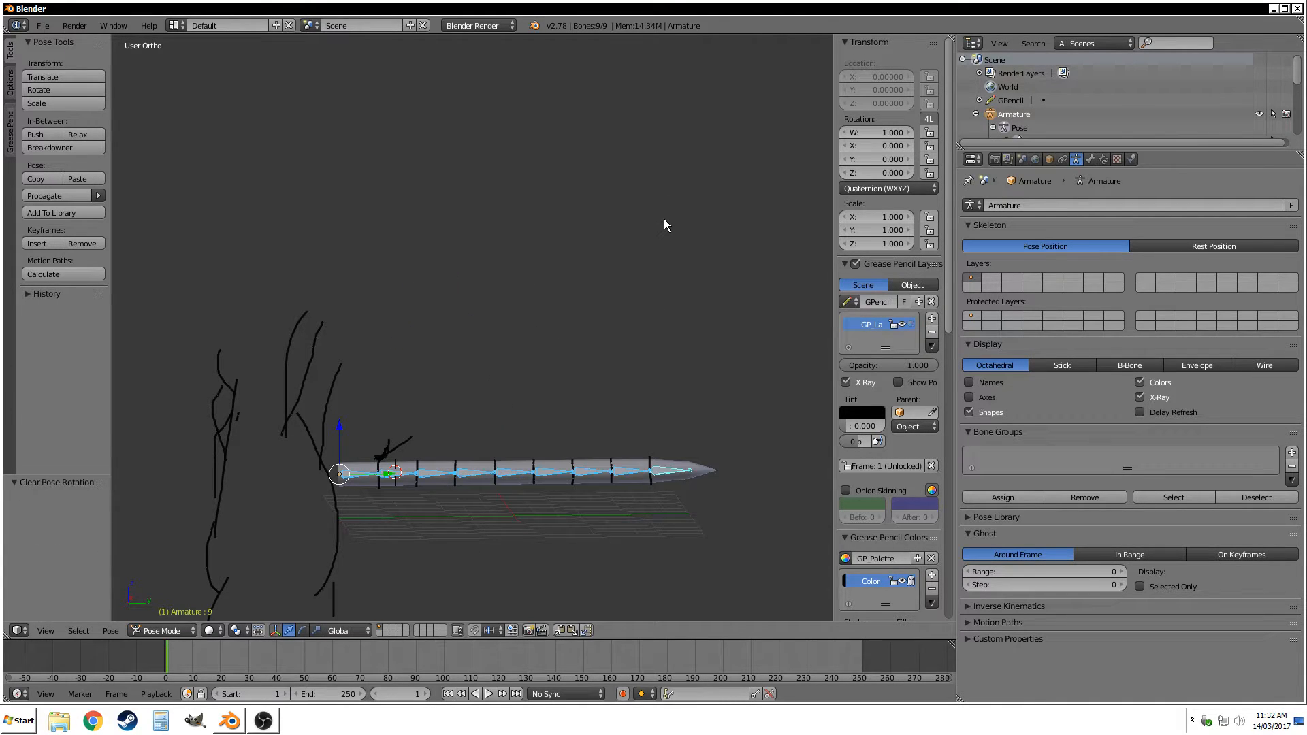
# Add an Inverse Kinematics constraint to bone 9 with a chain length of 9.
pyautogui.click(1104, 159)
pyautogui.click(1081, 205)
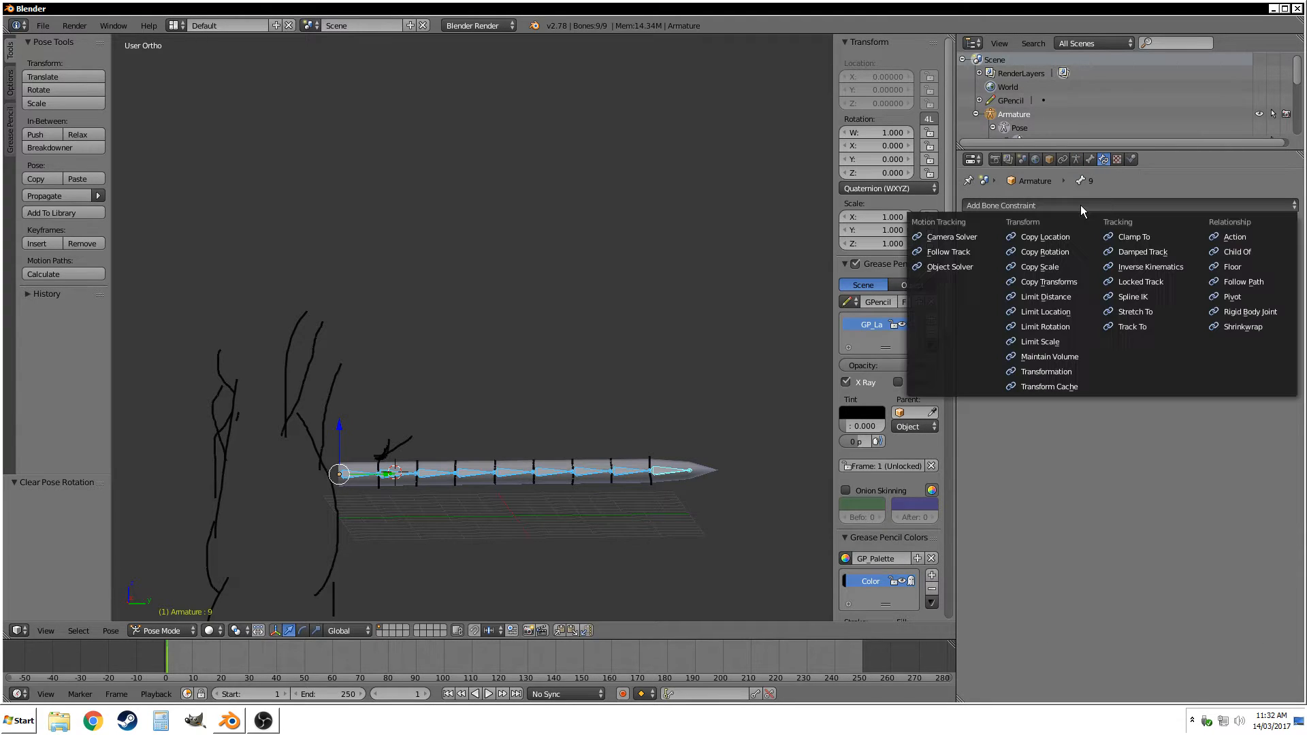
pyautogui.click(1171, 270)
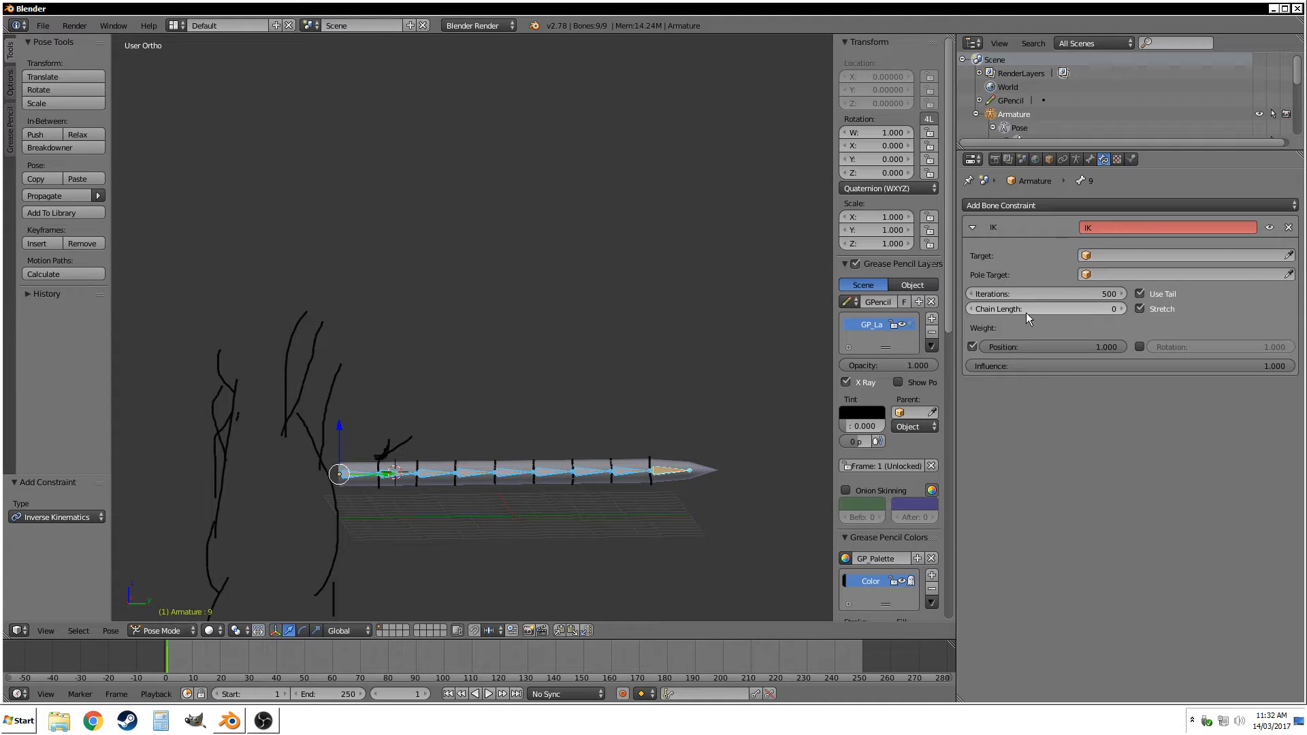
pyautogui.moveTo(1092, 313); pyautogui.dragTo(1120, 313)
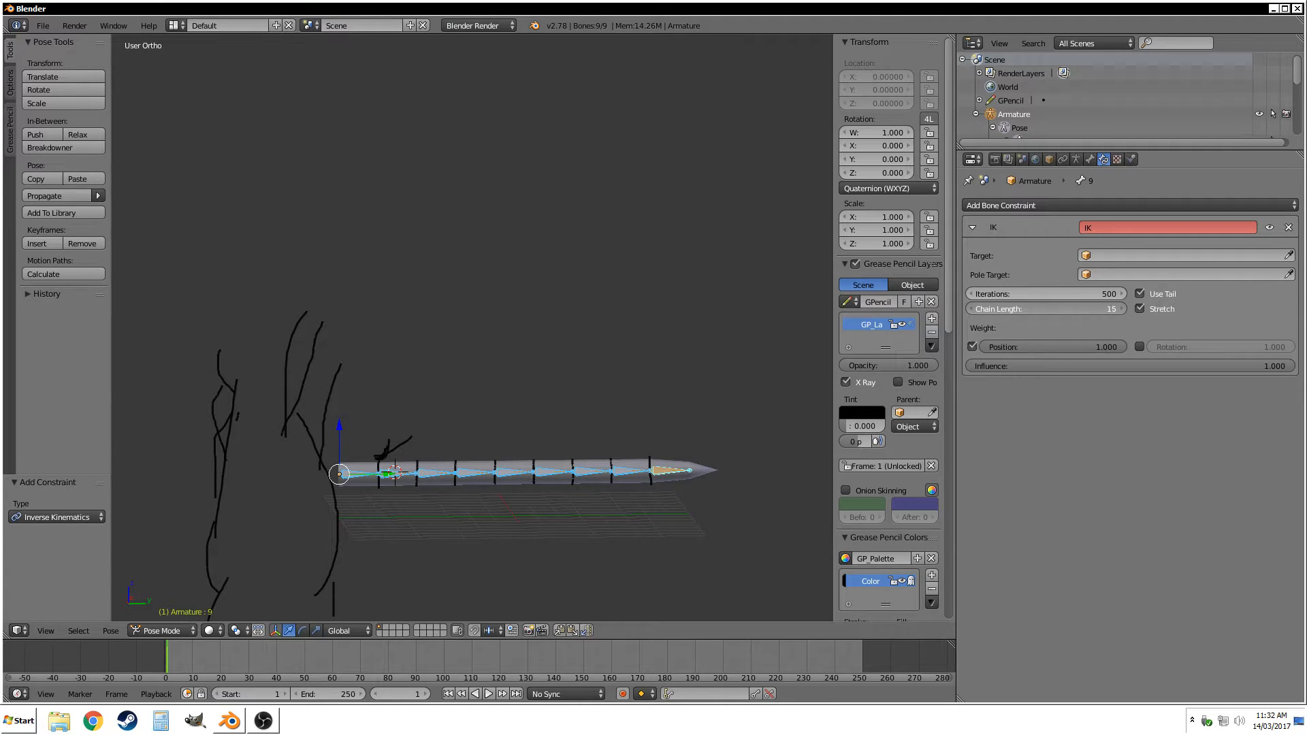
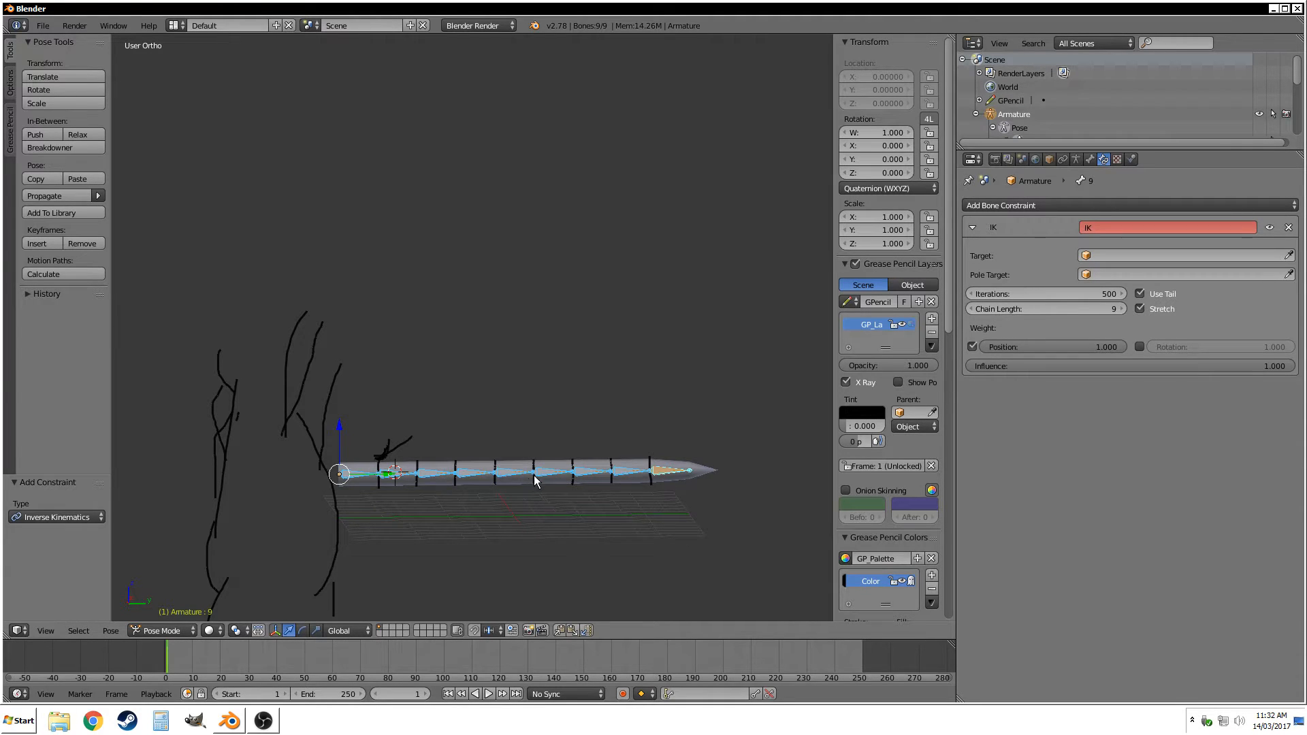
# Move bone 9 by about 1.4, -9.8 and 4.0 in X, Y and Z to curl the whole chain, and inspect its base.
pyautogui.rightClick(671, 475)
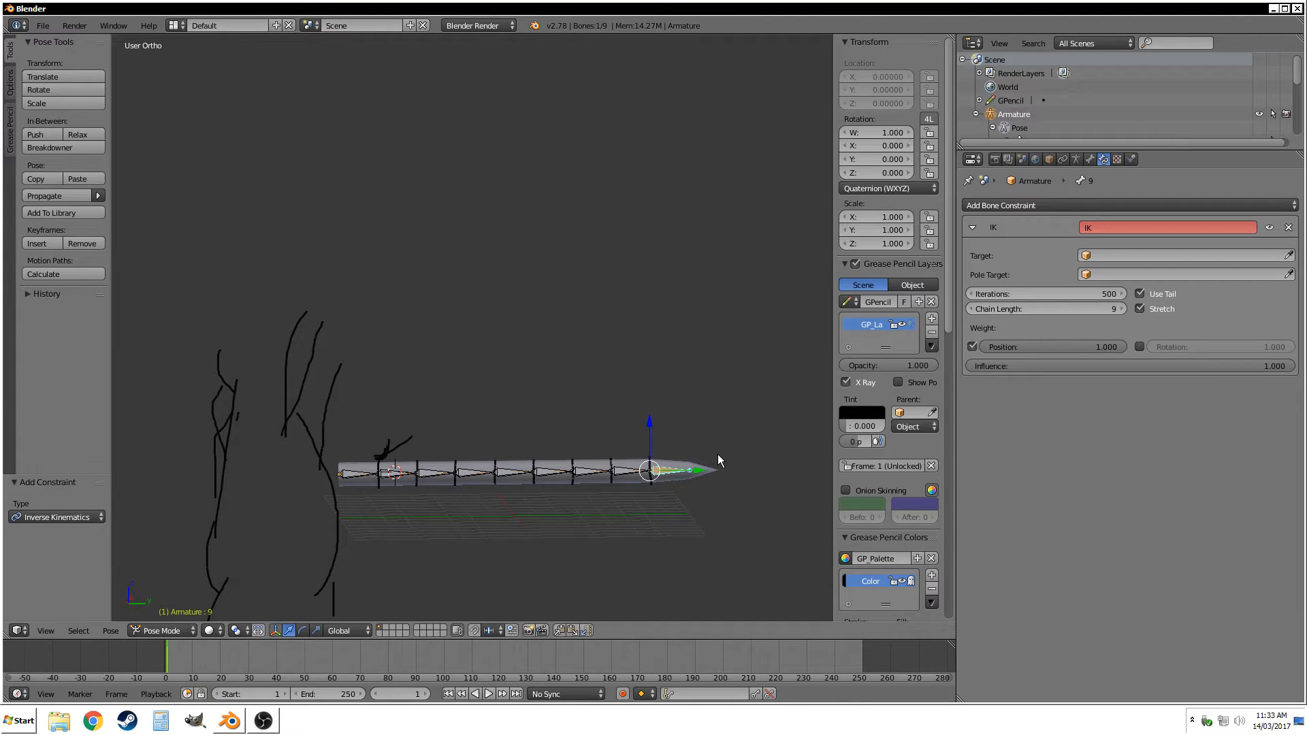
pyautogui.press('g')
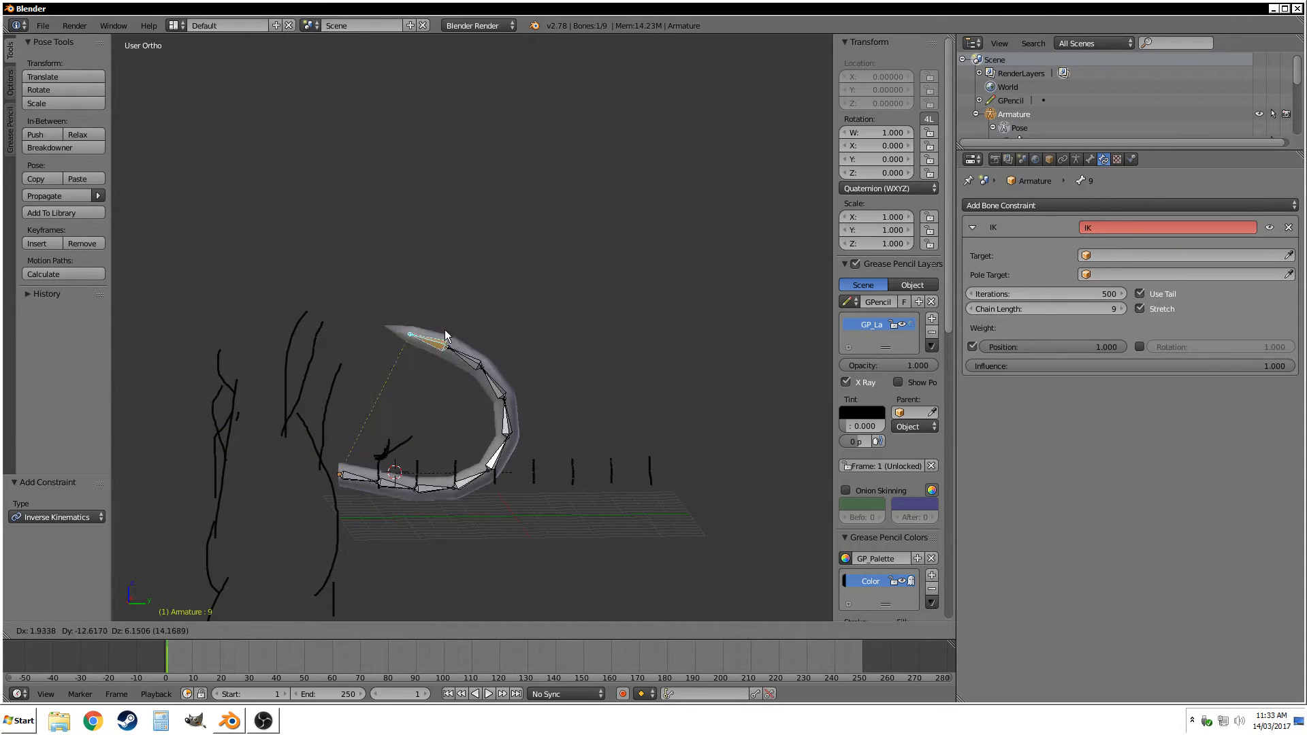
pyautogui.click(502, 366)
pyautogui.moveTo(371, 467); pyautogui.dragTo(346, 504, button='middle')
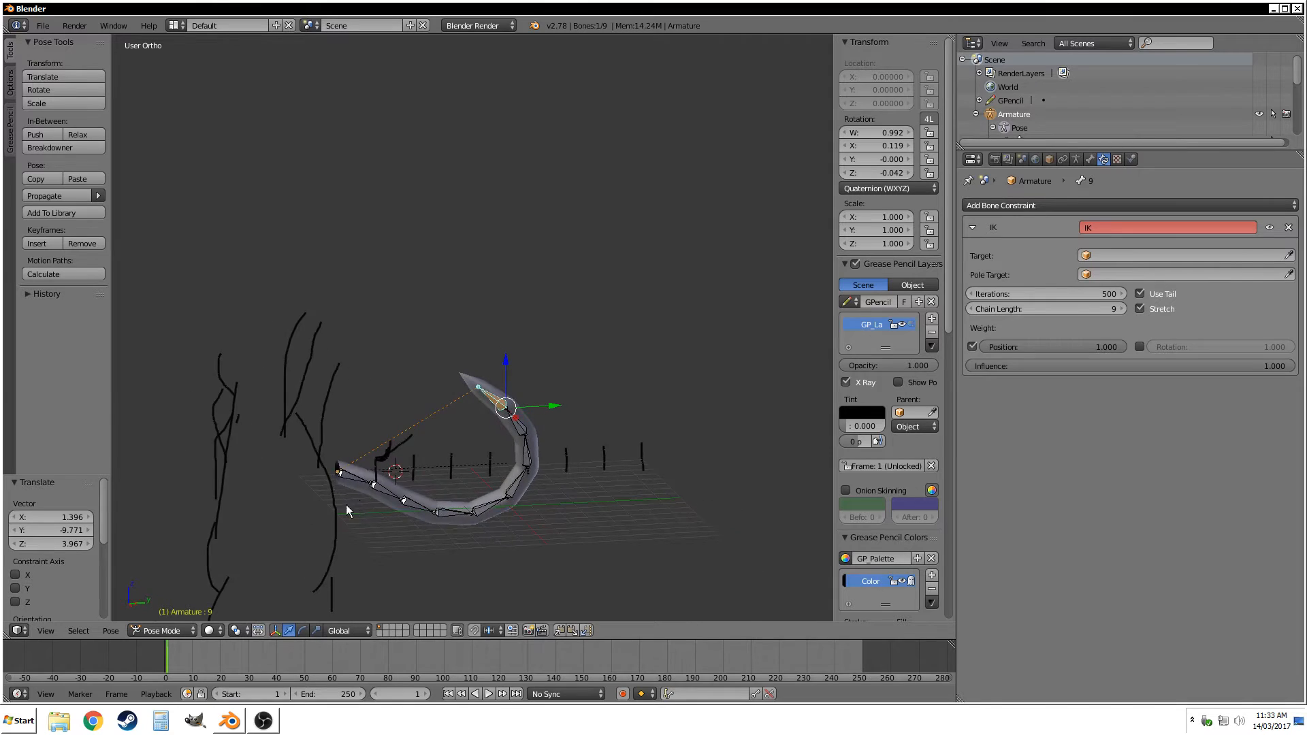
pyautogui.scroll(2, 346, 504)
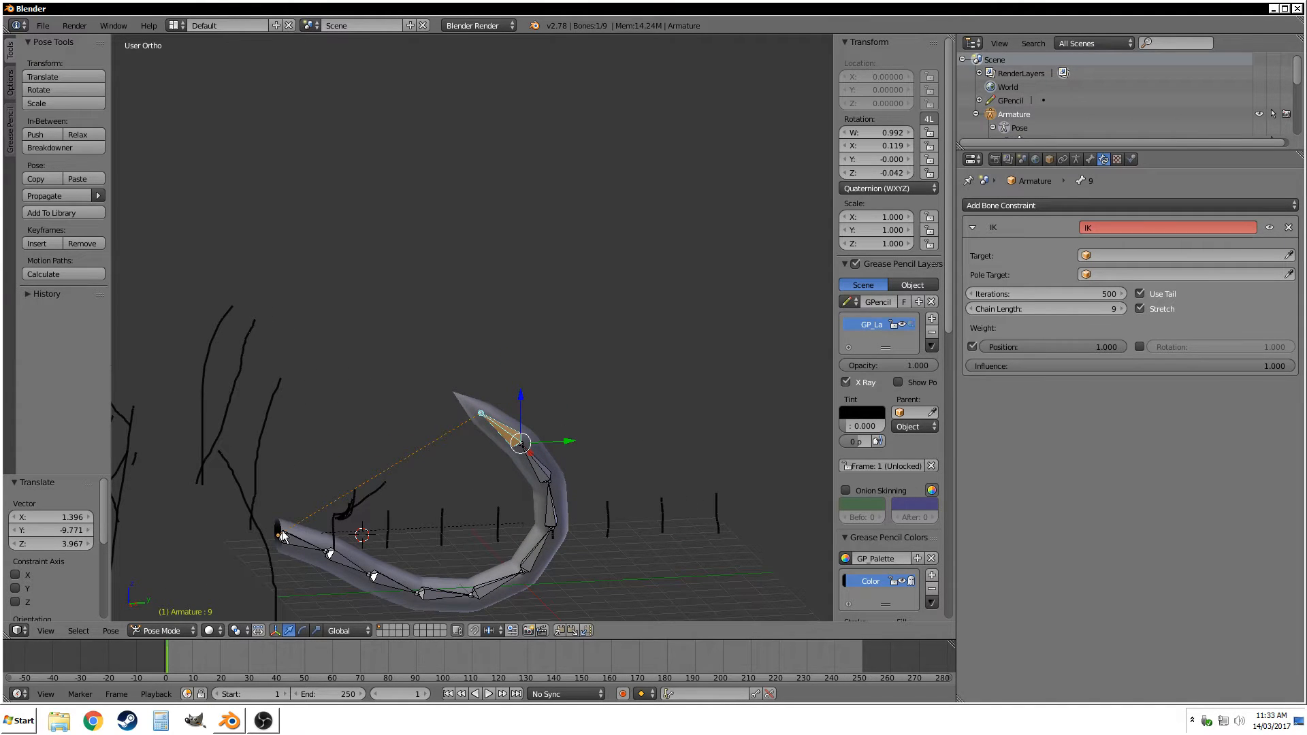
# Move bone 9 outward and up by about 0.2, 6.2 and 2.8 in X, Y and Z to open the curve.
pyautogui.moveTo(316, 525)
pyautogui.mouseDown(button='middle')
pyautogui.moveTo(223, 532)
pyautogui.moveTo(346, 529)
pyautogui.moveTo(347, 549)
pyautogui.moveTo(281, 554)
pyautogui.moveTo(381, 536)
pyautogui.moveTo(267, 545)
pyautogui.moveTo(267, 559)
pyautogui.mouseUp(button='middle')
pyautogui.moveTo(404, 527)
pyautogui.mouseDown(button='middle')
pyautogui.moveTo(588, 527)
pyautogui.moveTo(484, 510)
pyautogui.moveTo(431, 529)
pyautogui.moveTo(511, 515)
pyautogui.mouseUp(button='middle')
pyautogui.press('g')
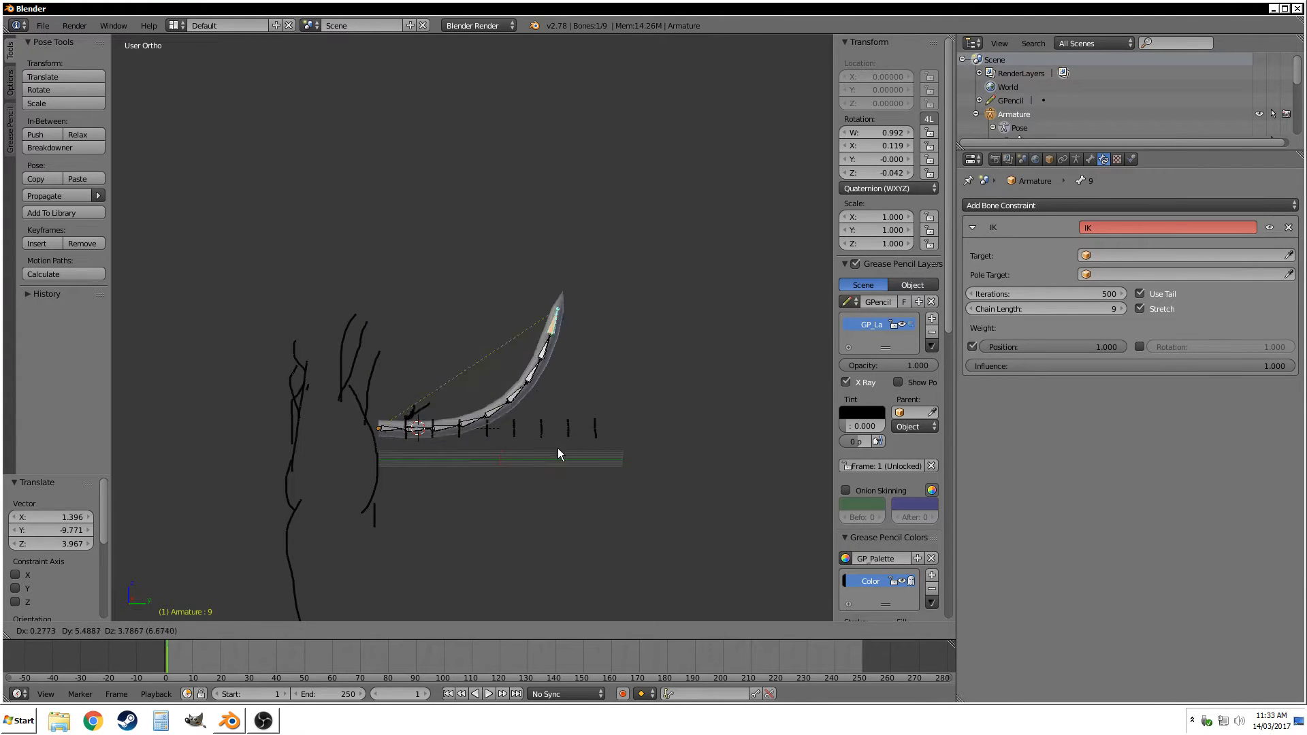
pyautogui.click(570, 462)
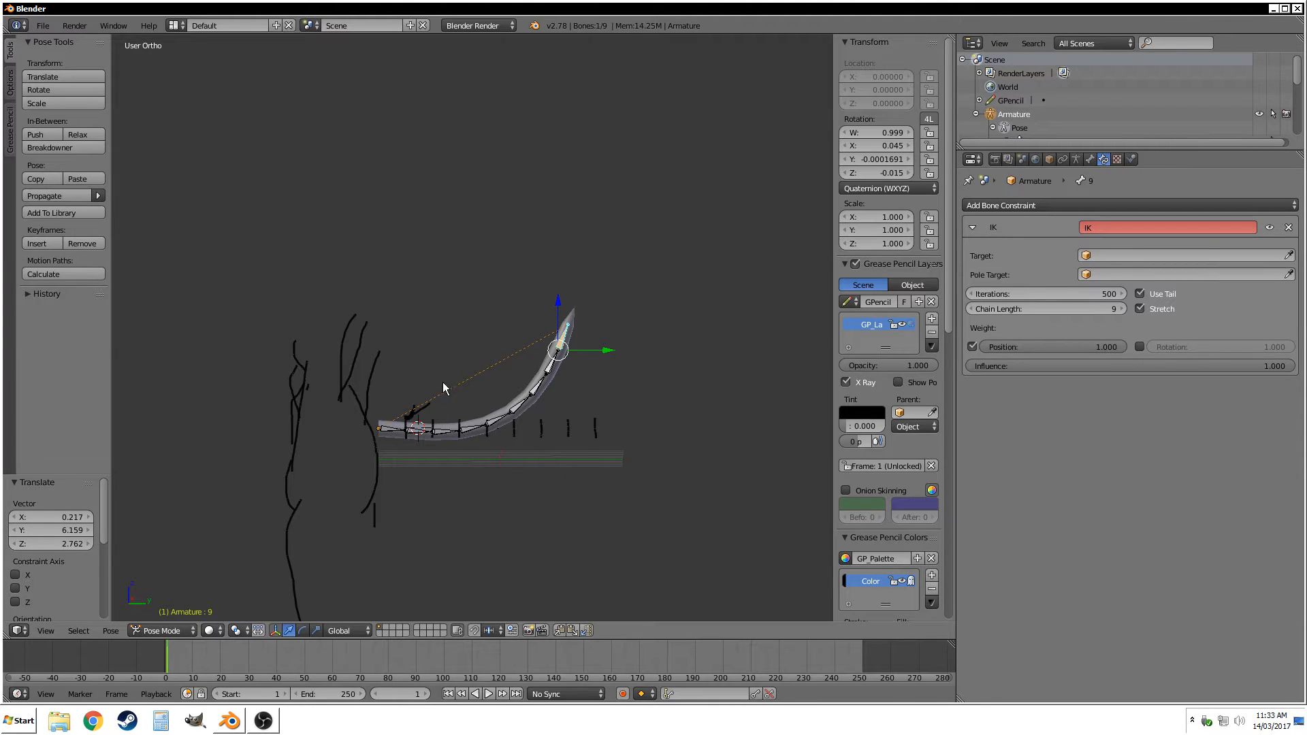
# Using the right view for alignment, place the 3D cursor at the cylinder's base end and add a cube there in Object Mode.
pyautogui.click(45, 631)
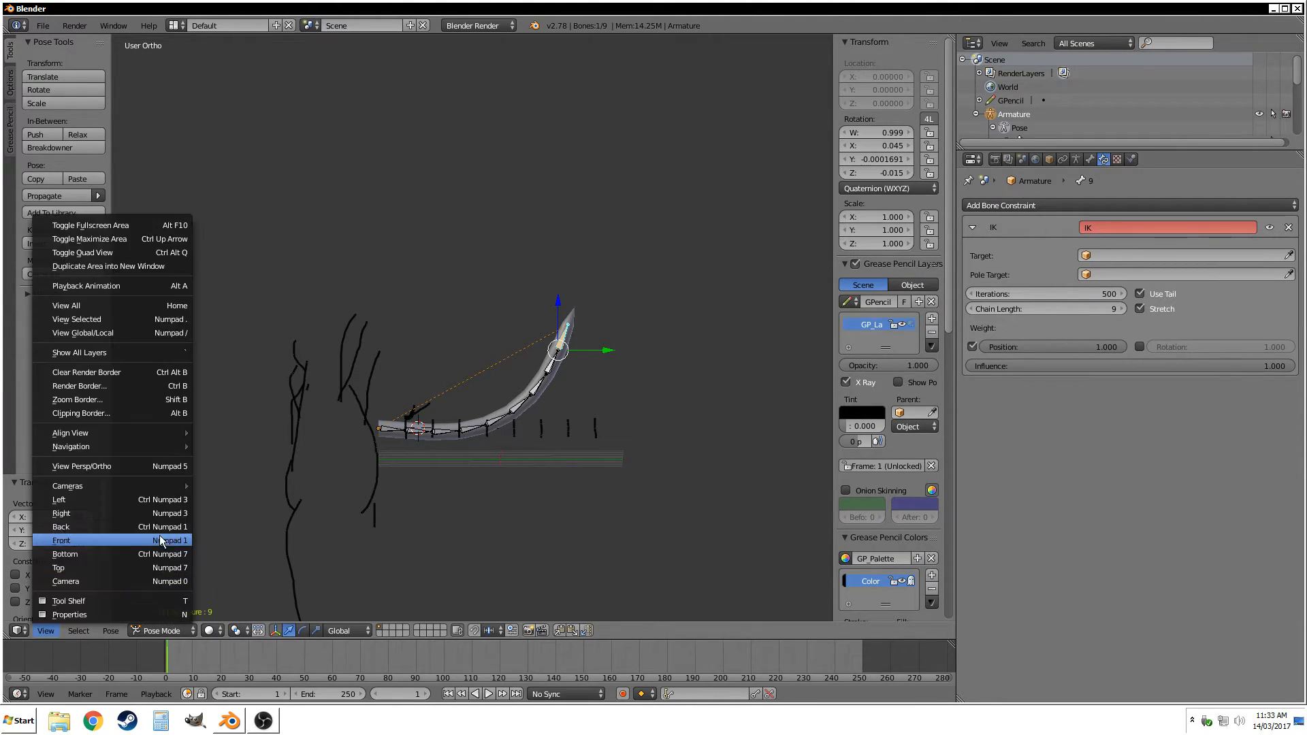
pyautogui.click(151, 512)
pyautogui.keyDown('shift'); pyautogui.moveTo(310, 461); pyautogui.dragTo(402, 439, button='middle'); pyautogui.keyUp('shift')
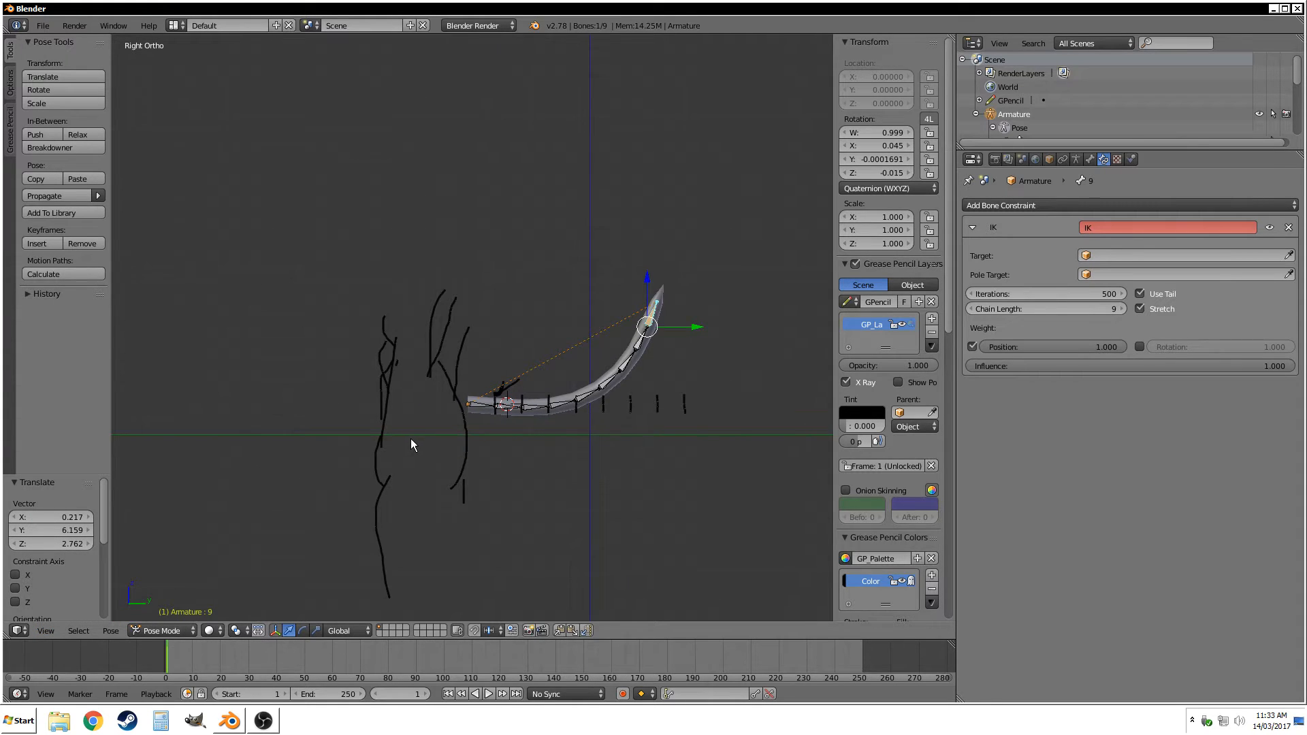
pyautogui.scroll(2, 412, 440)
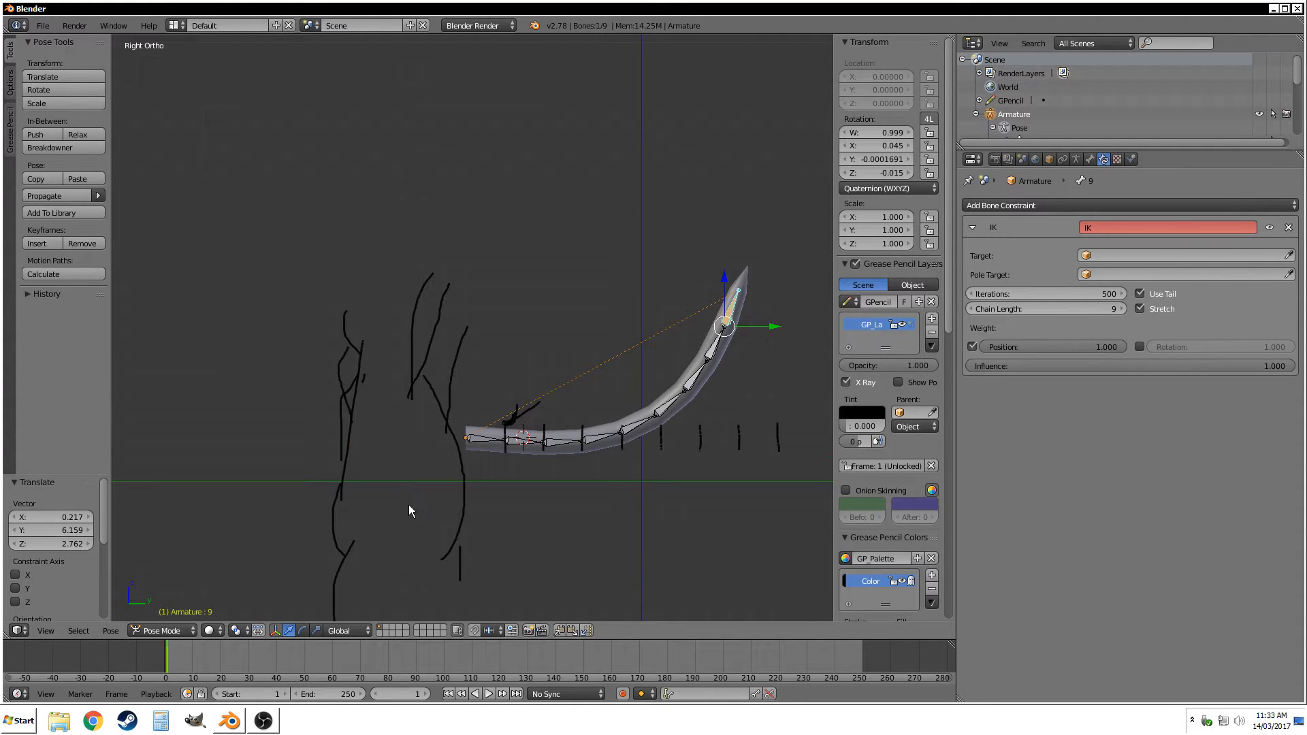
pyautogui.moveTo(471, 447); pyautogui.dragTo(450, 451, button='middle')
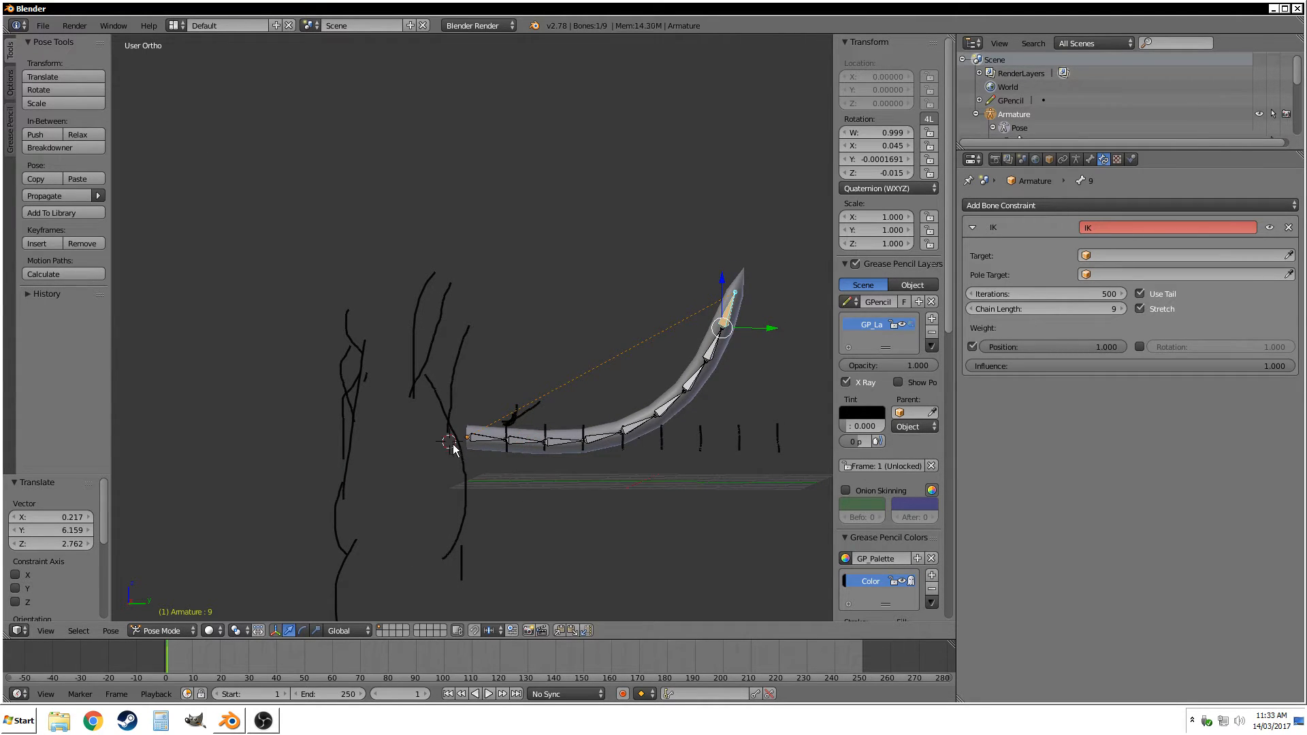
pyautogui.hotkey('shift', 'a')
pyautogui.moveTo(447, 382)
pyautogui.click(490, 385)
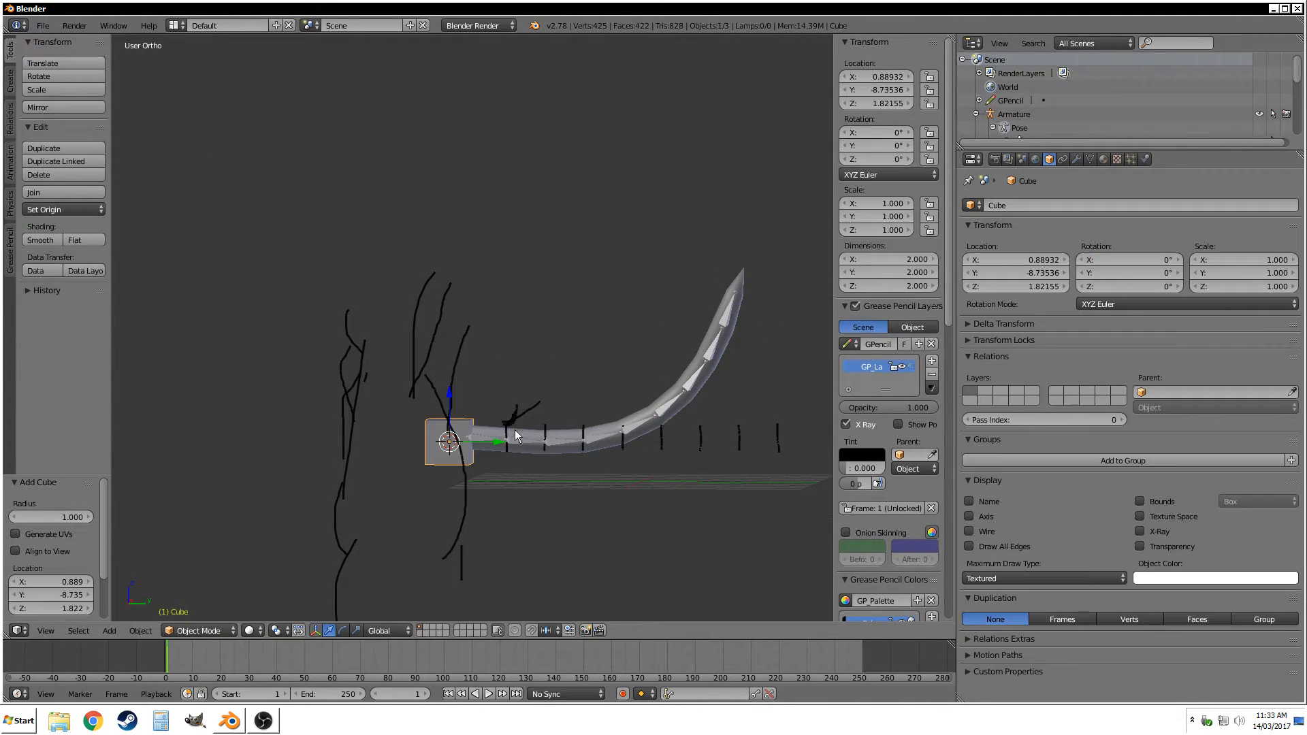
pyautogui.moveTo(515, 430); pyautogui.dragTo(440, 460, button='middle')
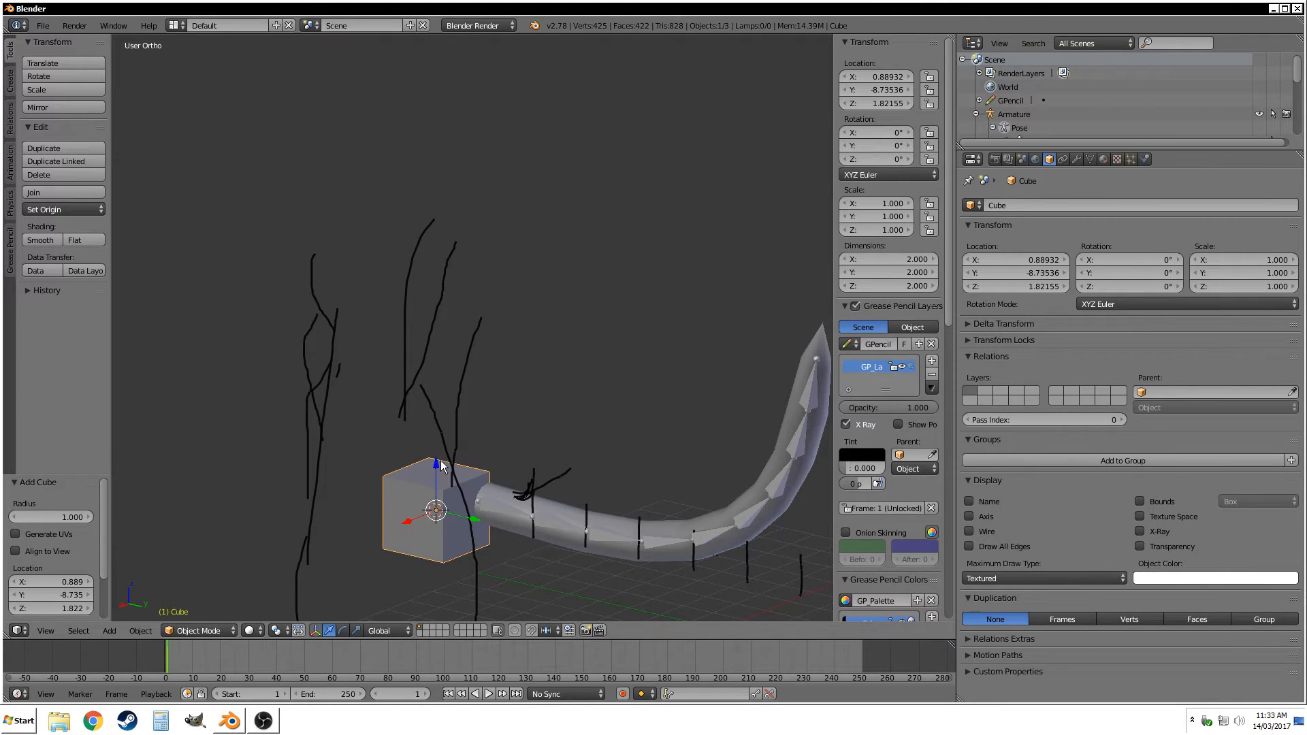
# Raise the cube by about 0.73 in Z and shift it along X towards the cylinder's base end.
pyautogui.moveTo(439, 460); pyautogui.dragTo(440, 423)
pyautogui.moveTo(440, 423); pyautogui.dragTo(406, 433, button='middle')
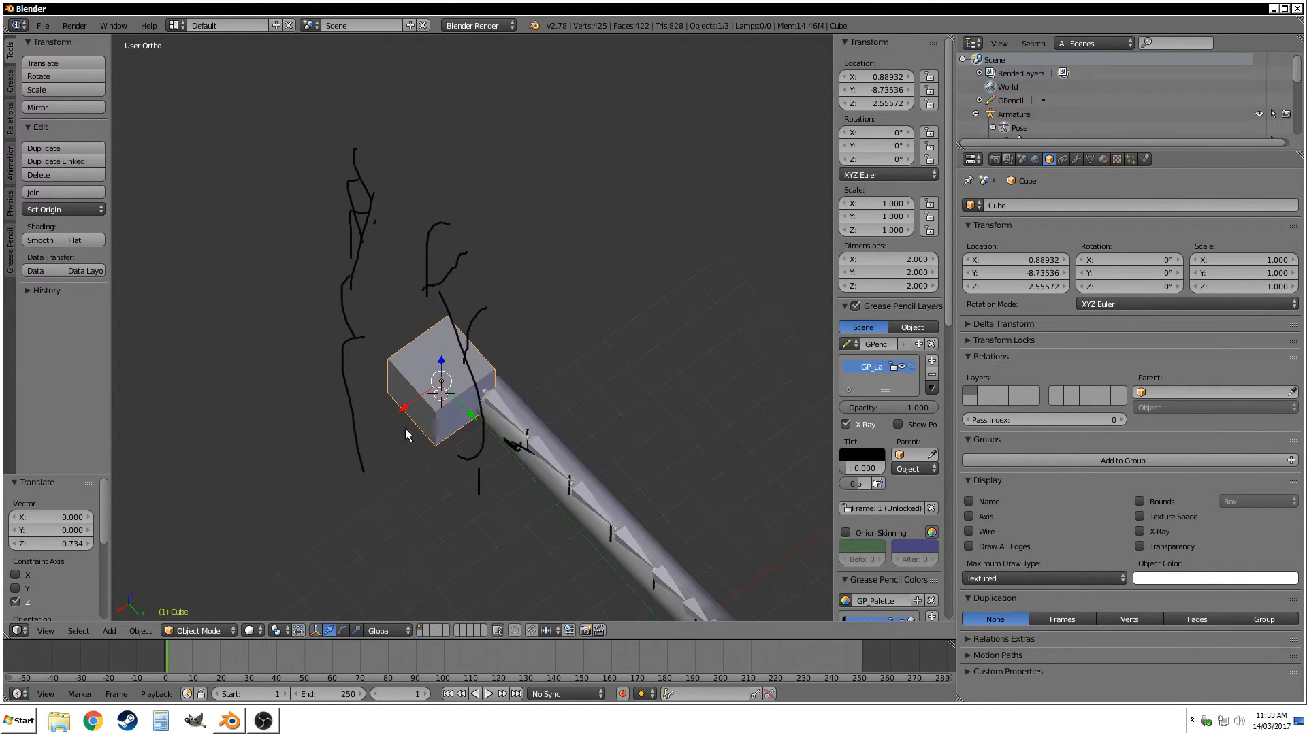
pyautogui.moveTo(404, 414); pyautogui.dragTo(403, 412)
pyautogui.moveTo(403, 411); pyautogui.dragTo(478, 501, button='middle')
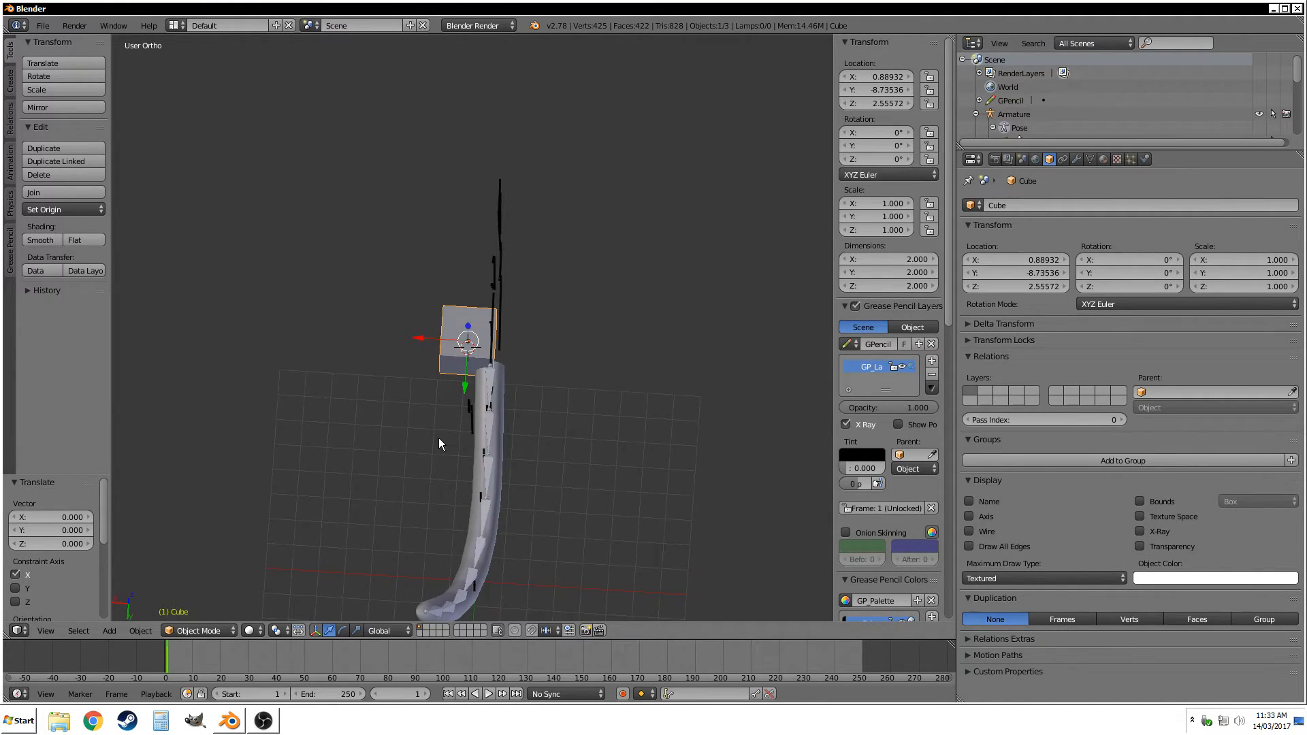
pyautogui.moveTo(426, 338); pyautogui.dragTo(448, 337)
pyautogui.moveTo(448, 338); pyautogui.dragTo(573, 335, button='middle')
# Scale the cube to about 1.23 and move it to about -0.04, -8.88, 2.36 so it encloses the cylinder's base end.
pyautogui.scroll(3, 573, 335)
pyautogui.moveTo(438, 408); pyautogui.dragTo(440, 417)
pyautogui.press('s')
pyautogui.click(509, 500)
pyautogui.moveTo(496, 455); pyautogui.dragTo(474, 486)
pyautogui.moveTo(474, 486); pyautogui.dragTo(549, 471, button='middle')
# Place the 3D cursor on the cube's top face and add a single-bone armature there with nothing else selected.
pyautogui.click(413, 462)
pyautogui.press('a')
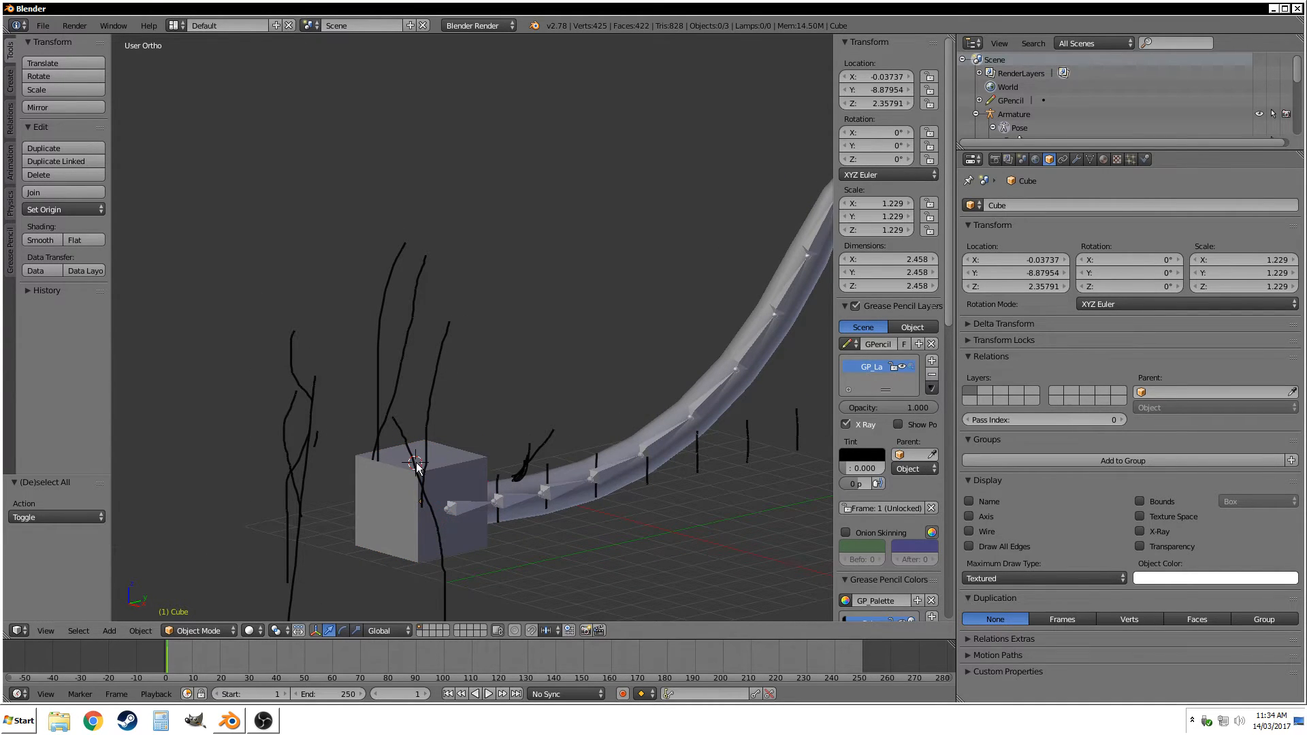
pyautogui.hotkey('shift', 'a')
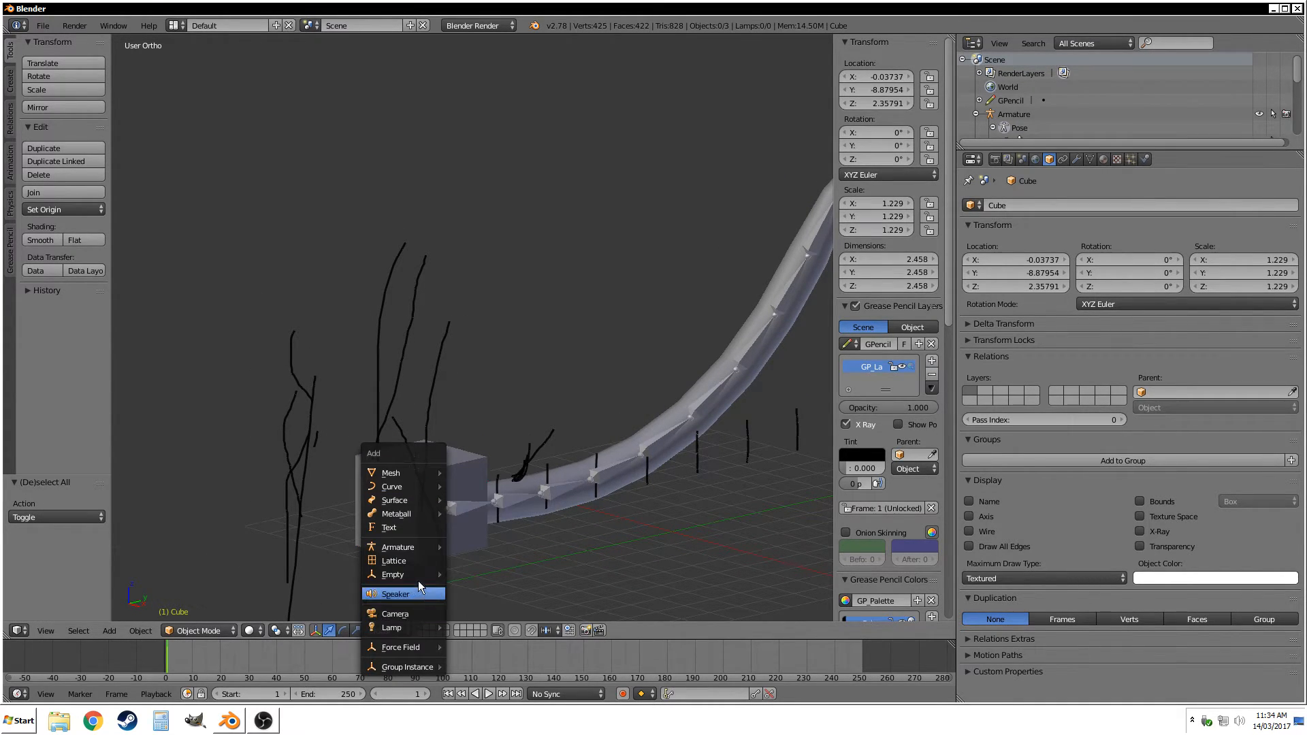
pyautogui.moveTo(425, 548)
pyautogui.click(472, 549)
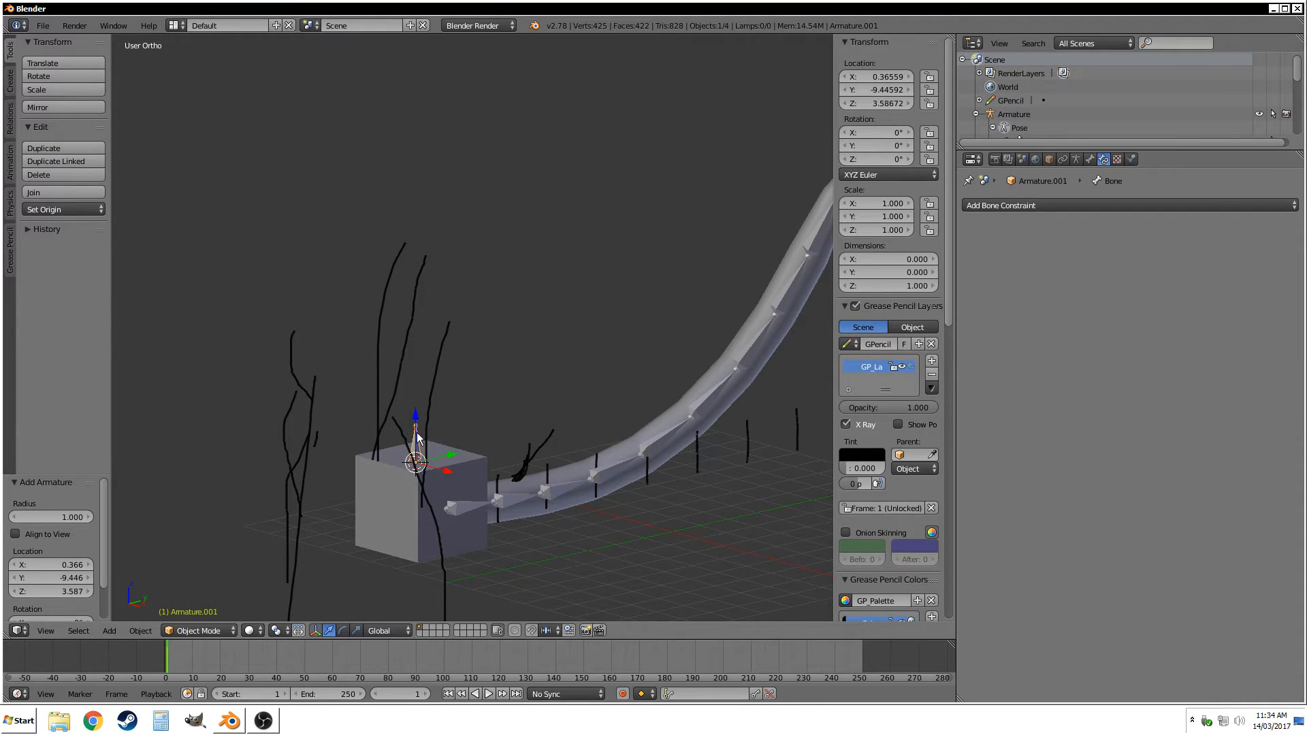
# In Edit Mode, lengthen the new bone by moving its tip up about 4.87 along Z.
pyautogui.press('Tab')
pyautogui.press('g')
pyautogui.press('z')
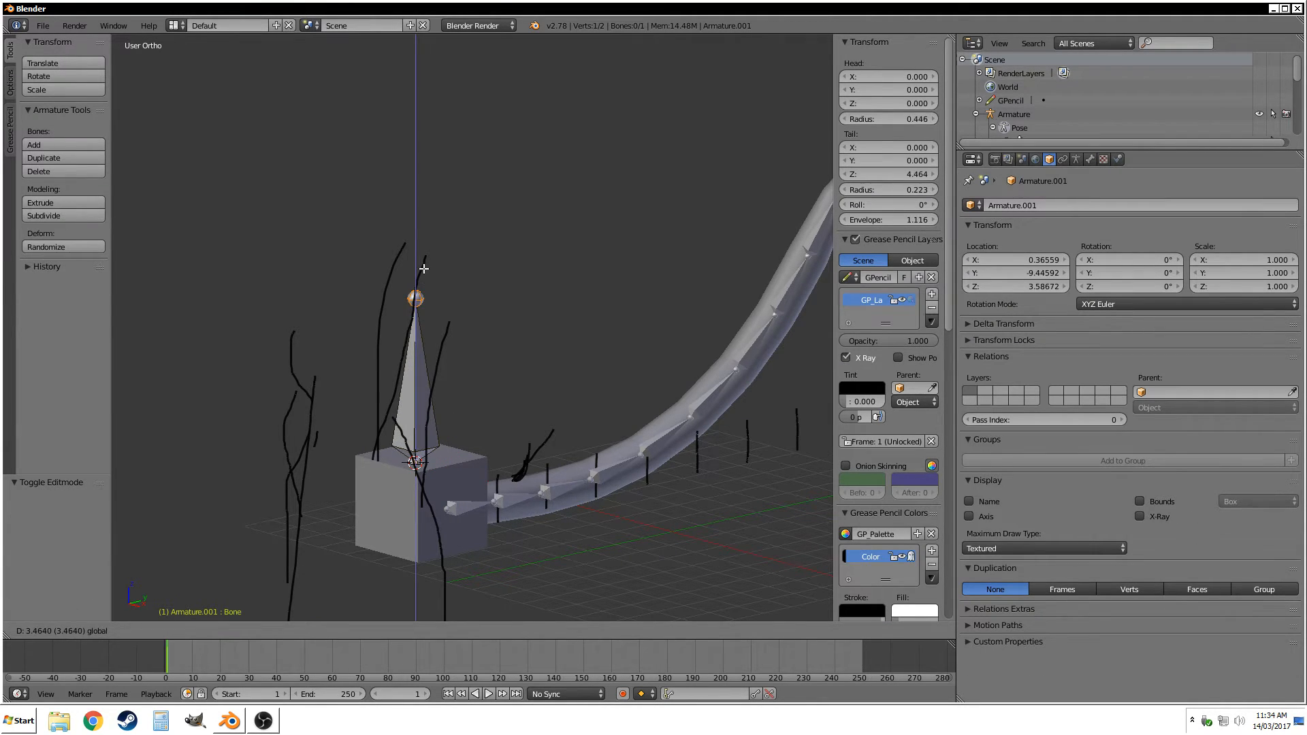
pyautogui.click(428, 216)
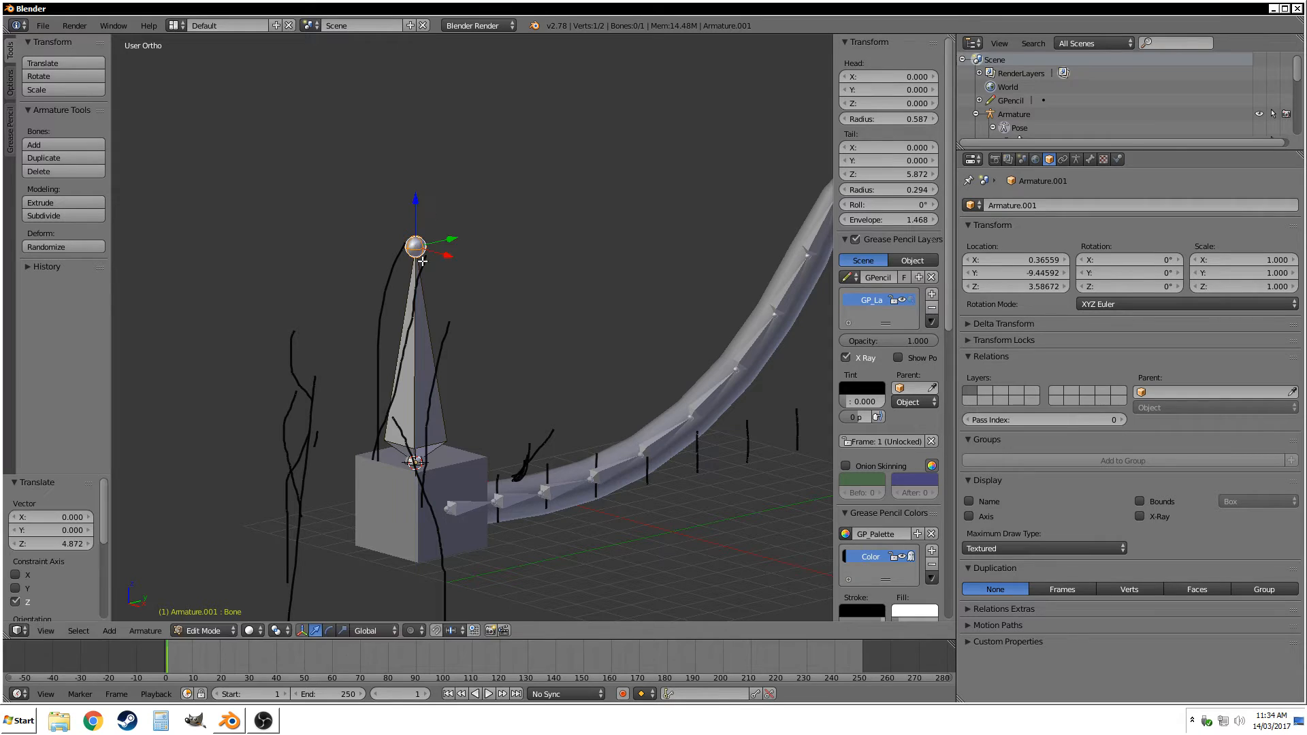
# Extrude a second bone from the new bone's base about 3.22 downward along Z through the cube.
pyautogui.rightClick(415, 463)
pyautogui.press('e')
pyautogui.press('z')
pyautogui.click(414, 531)
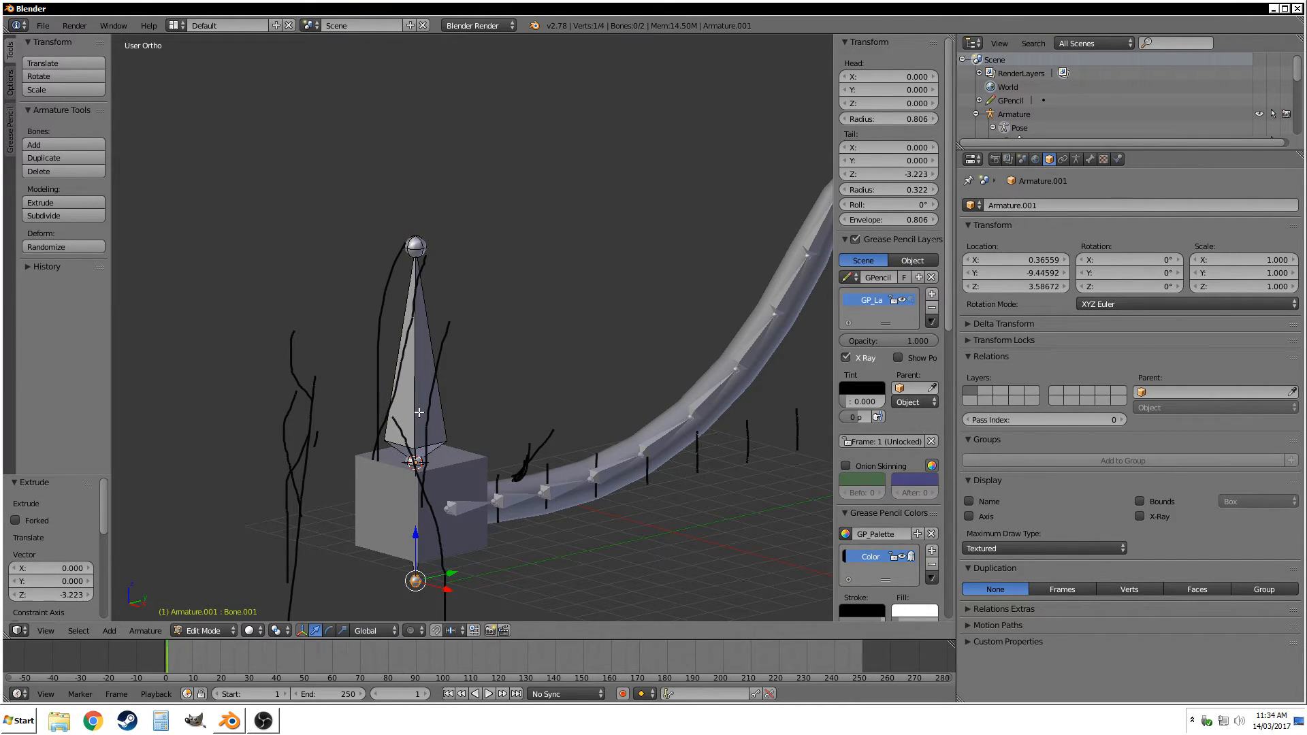
# Enable X-Ray display for the new two-bone armature and return to Object Mode.
pyautogui.click(1076, 160)
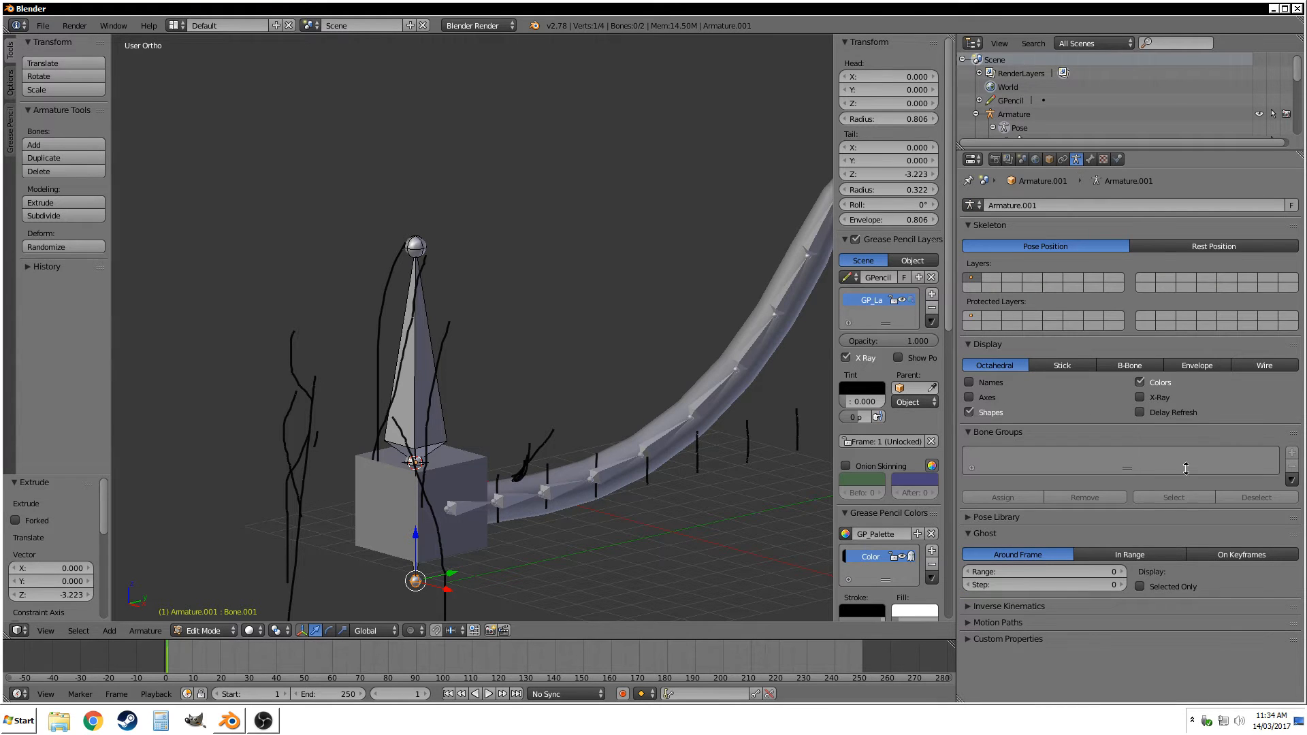
pyautogui.click(1139, 398)
pyautogui.press('Tab')
pyautogui.moveTo(513, 435); pyautogui.dragTo(577, 525, button='middle')
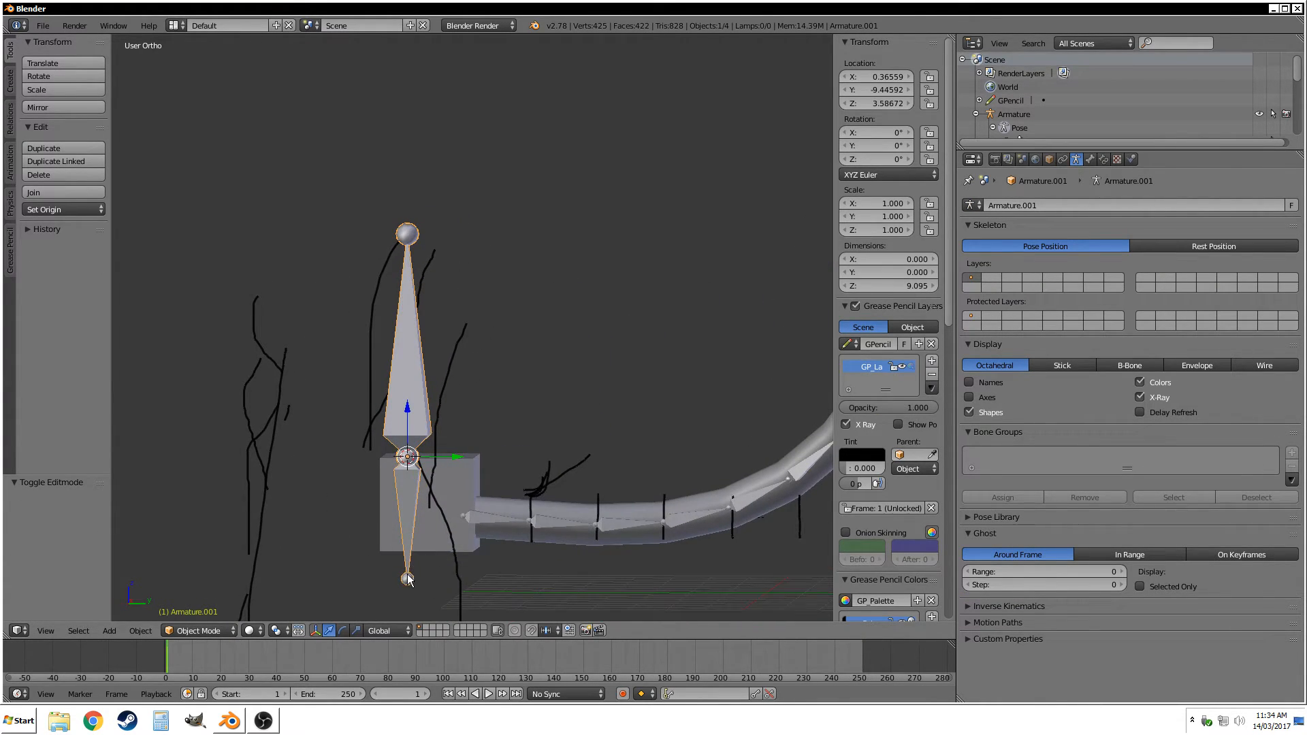
pyautogui.scroll(-3, 456, 517)
# Select the cylinder's chain armature and switch it from Pose Mode to Object Mode.
pyautogui.rightClick(470, 443)
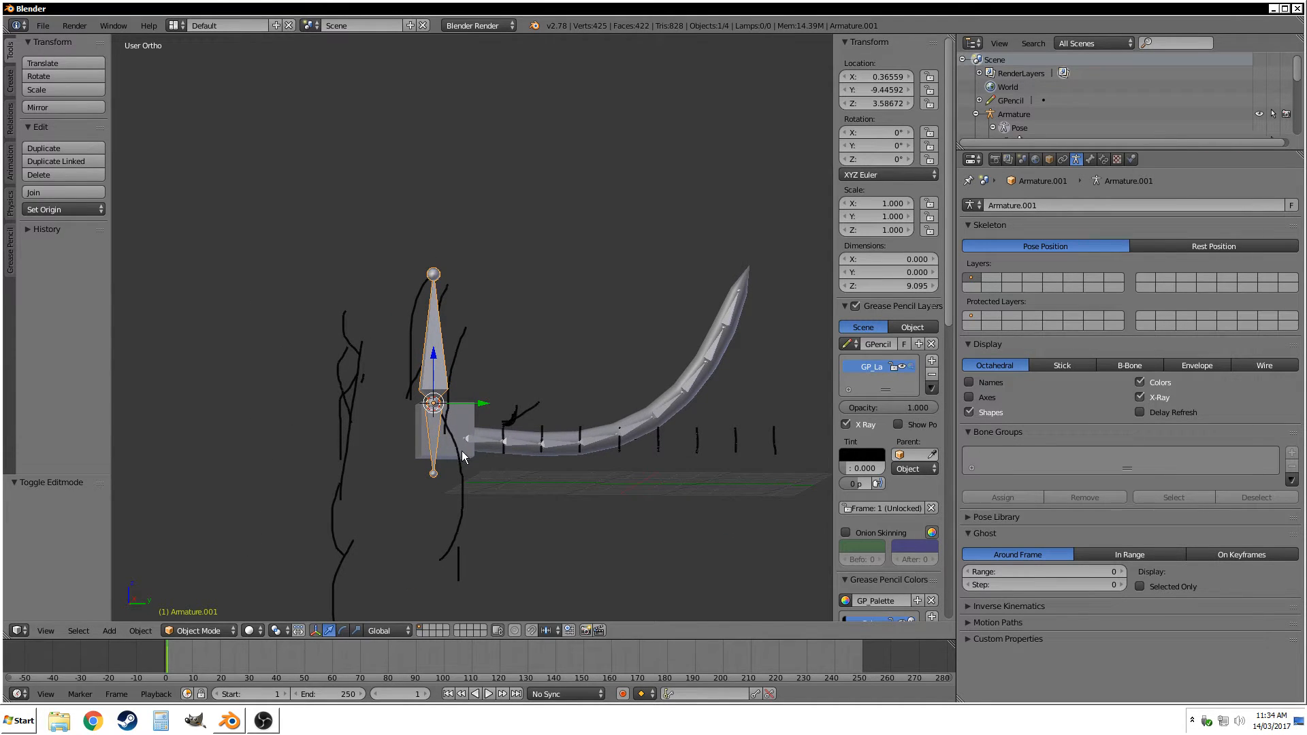
pyautogui.hotkey('ctrl', 'Tab')
pyautogui.click(163, 630)
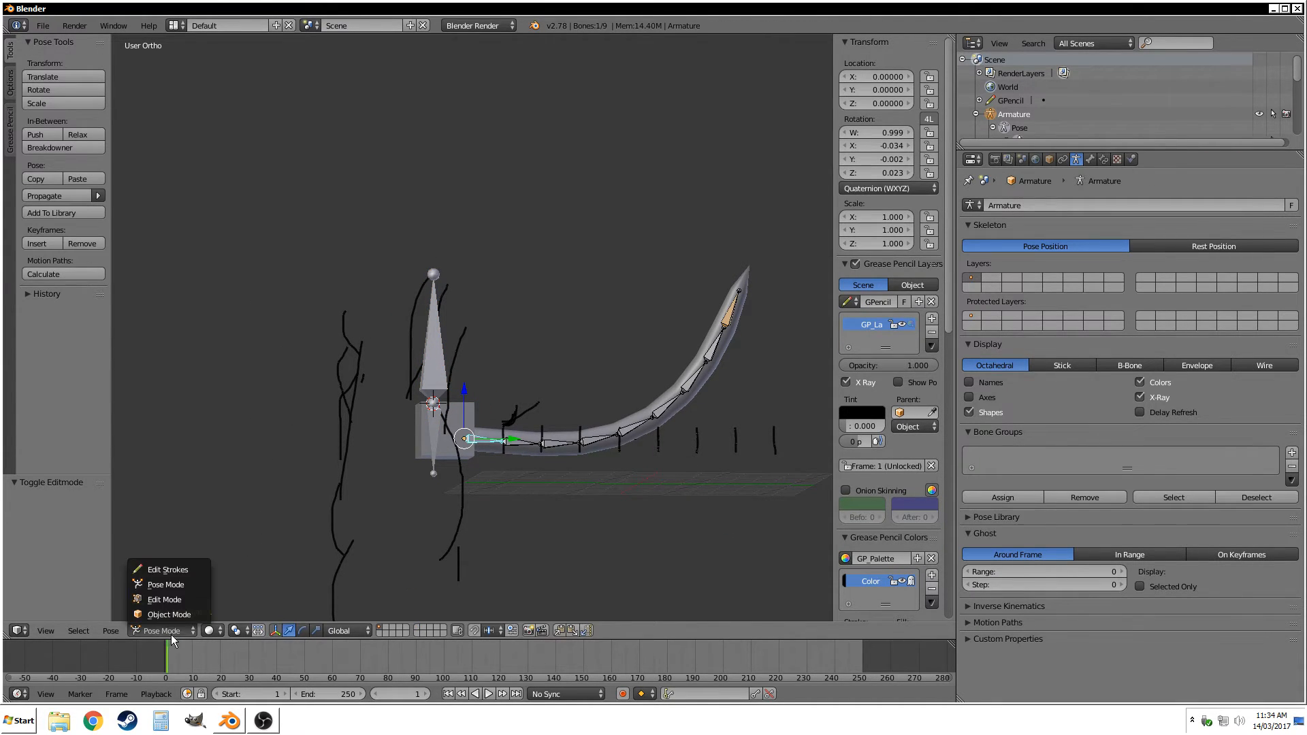
pyautogui.click(170, 615)
pyautogui.scroll(2, 440, 455)
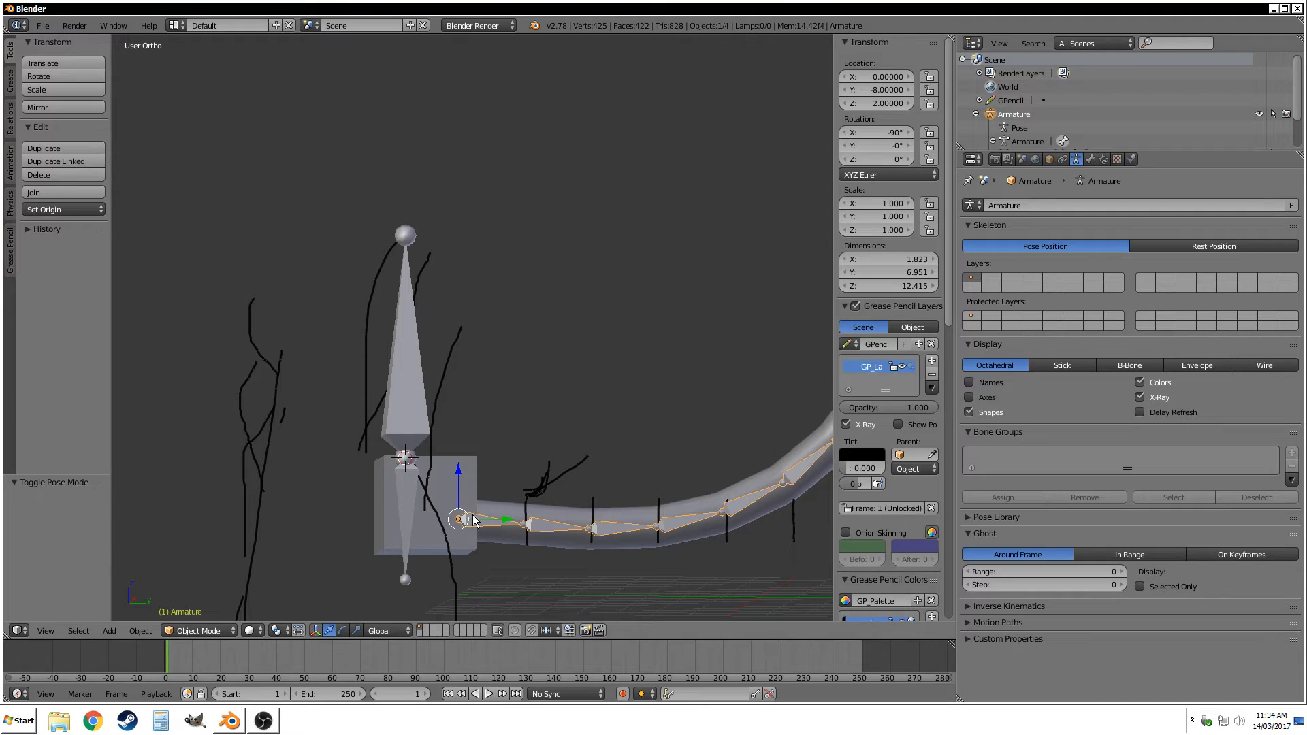
# Try moving the upright armature and then the cylinder separately, undoing each move.
pyautogui.rightClick(417, 422)
pyautogui.press('g')
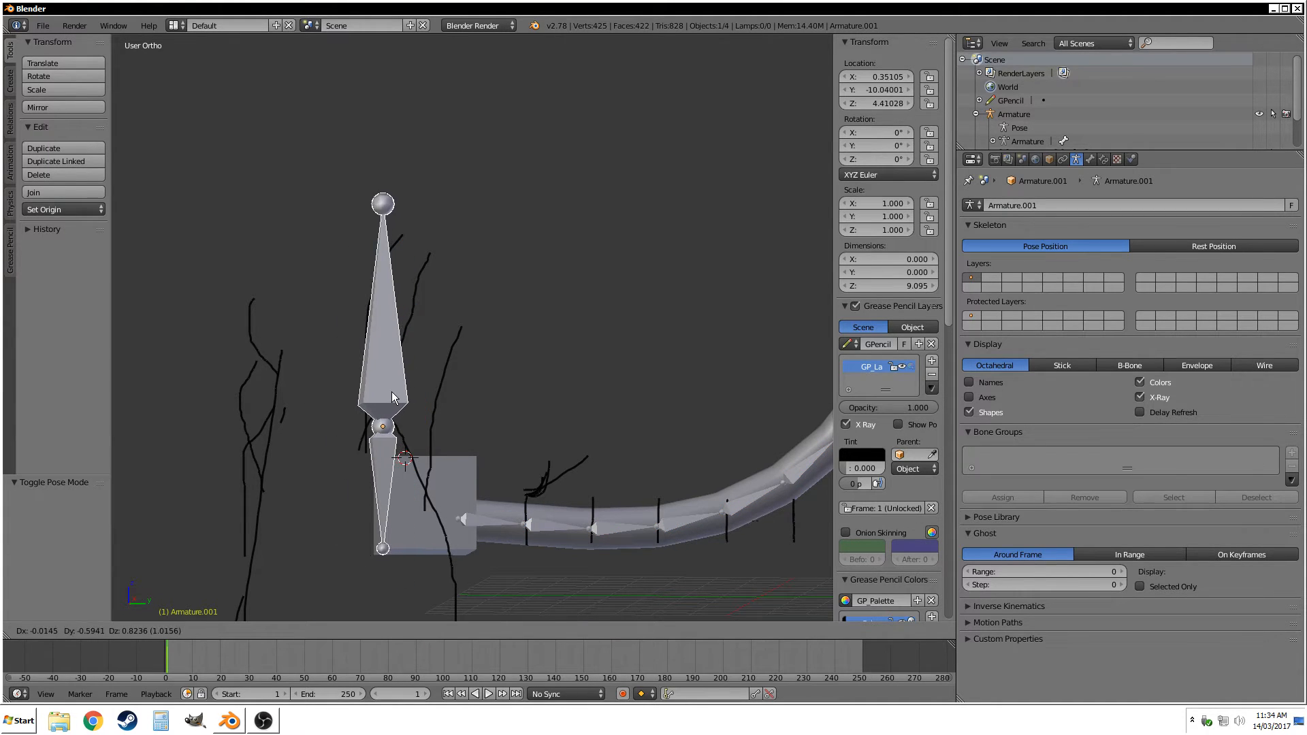
pyautogui.click(392, 391)
pyautogui.hotkey('ctrl', 'z')
pyautogui.rightClick(476, 523)
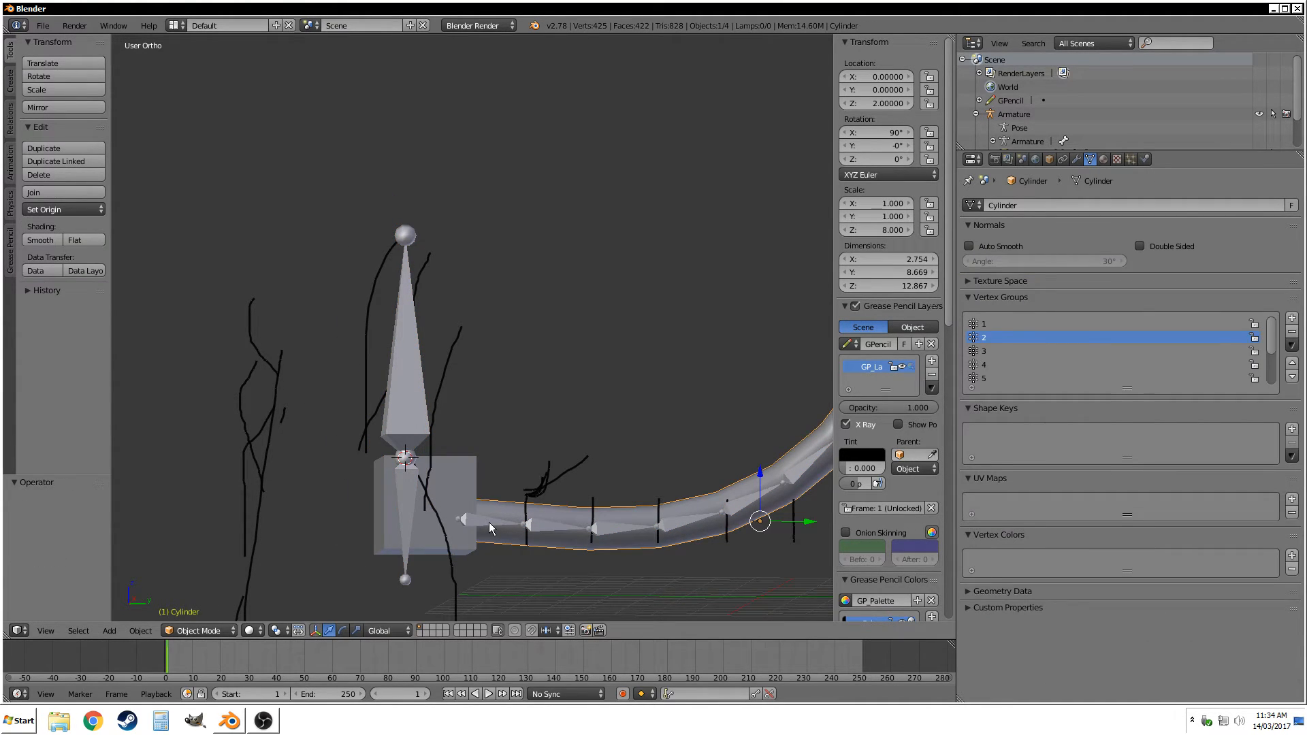
pyautogui.press('g')
pyautogui.click(524, 408)
pyautogui.hotkey('ctrl', 'z')
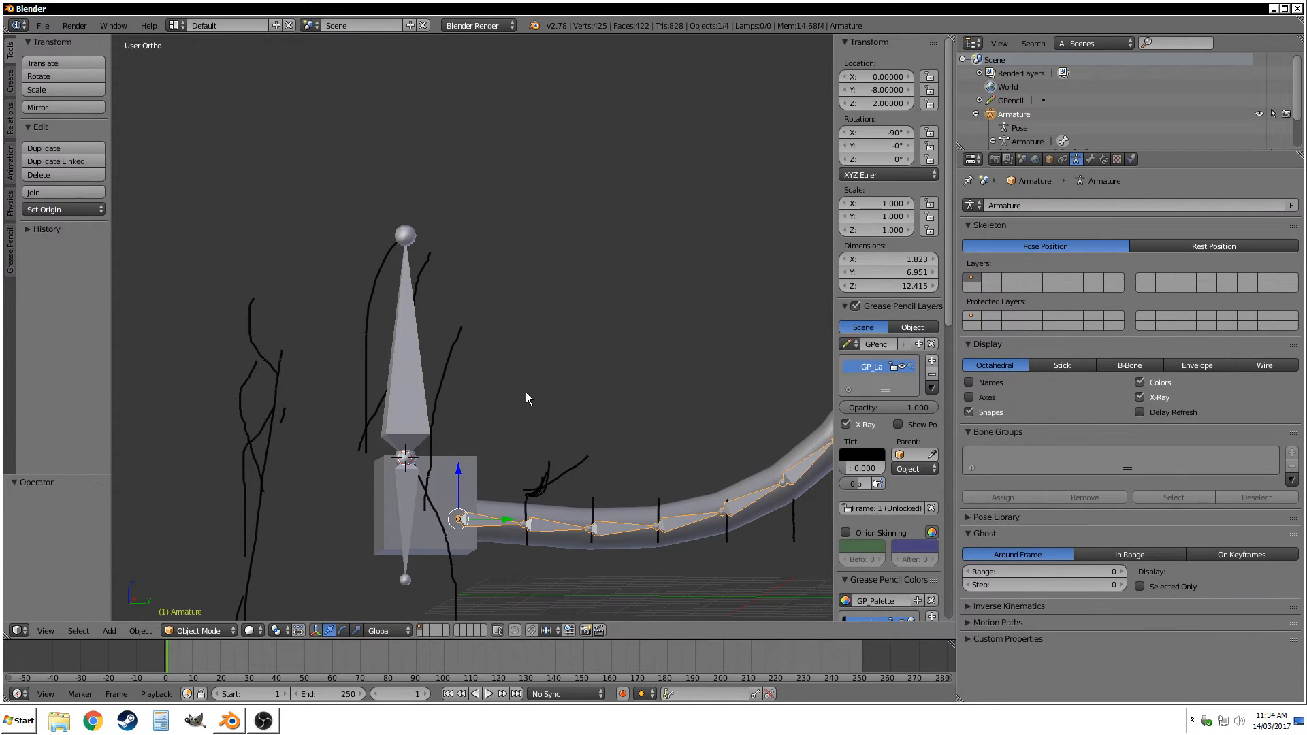
# Parent the chain armature to the upright armature using the Bone option.
pyautogui.rightClick(469, 517)
pyautogui.rightClick(474, 522)
pyautogui.rightClick(409, 414)
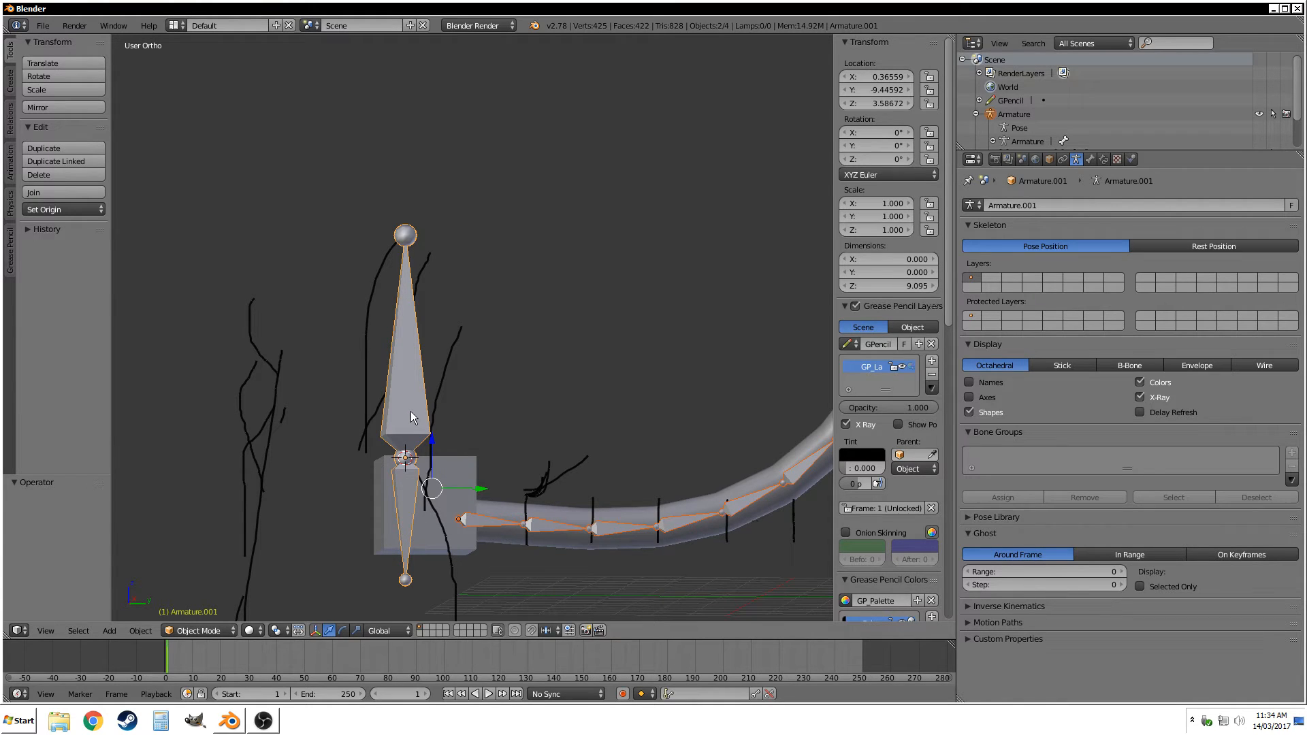
pyautogui.hotkey('ctrl', 'p')
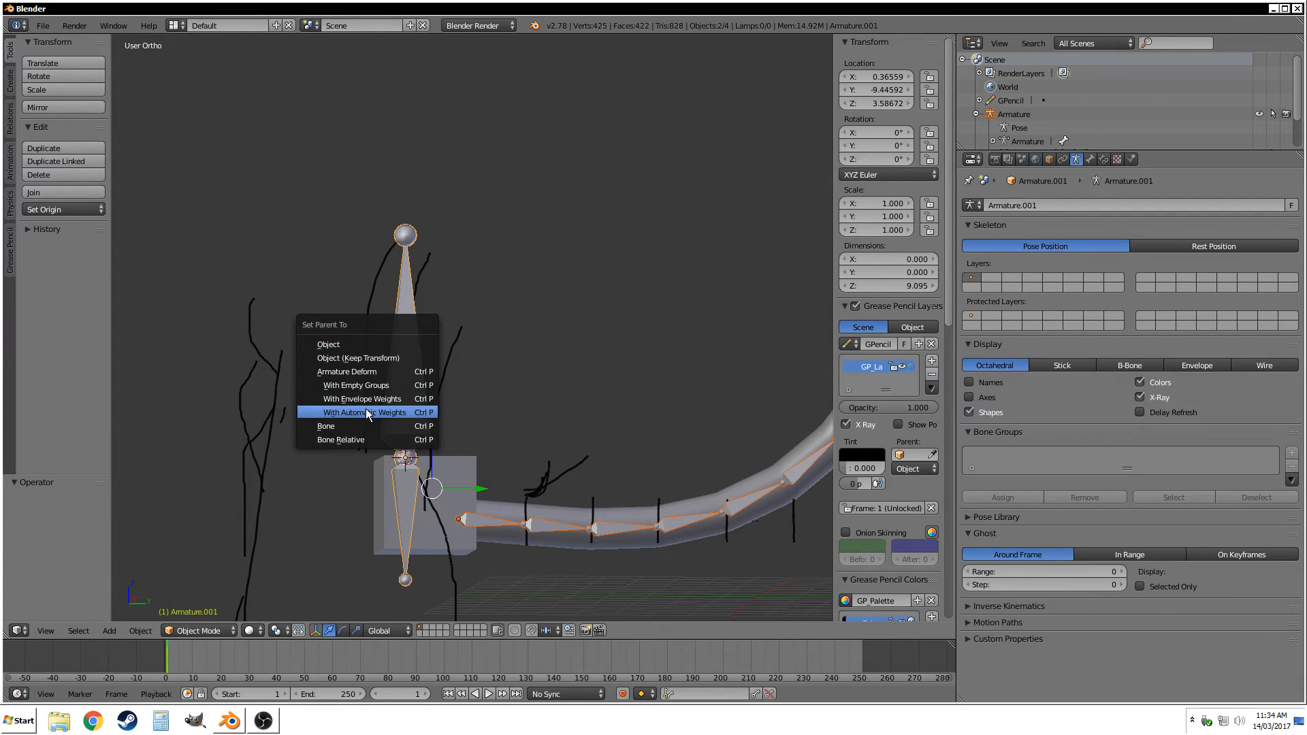
pyautogui.click(365, 428)
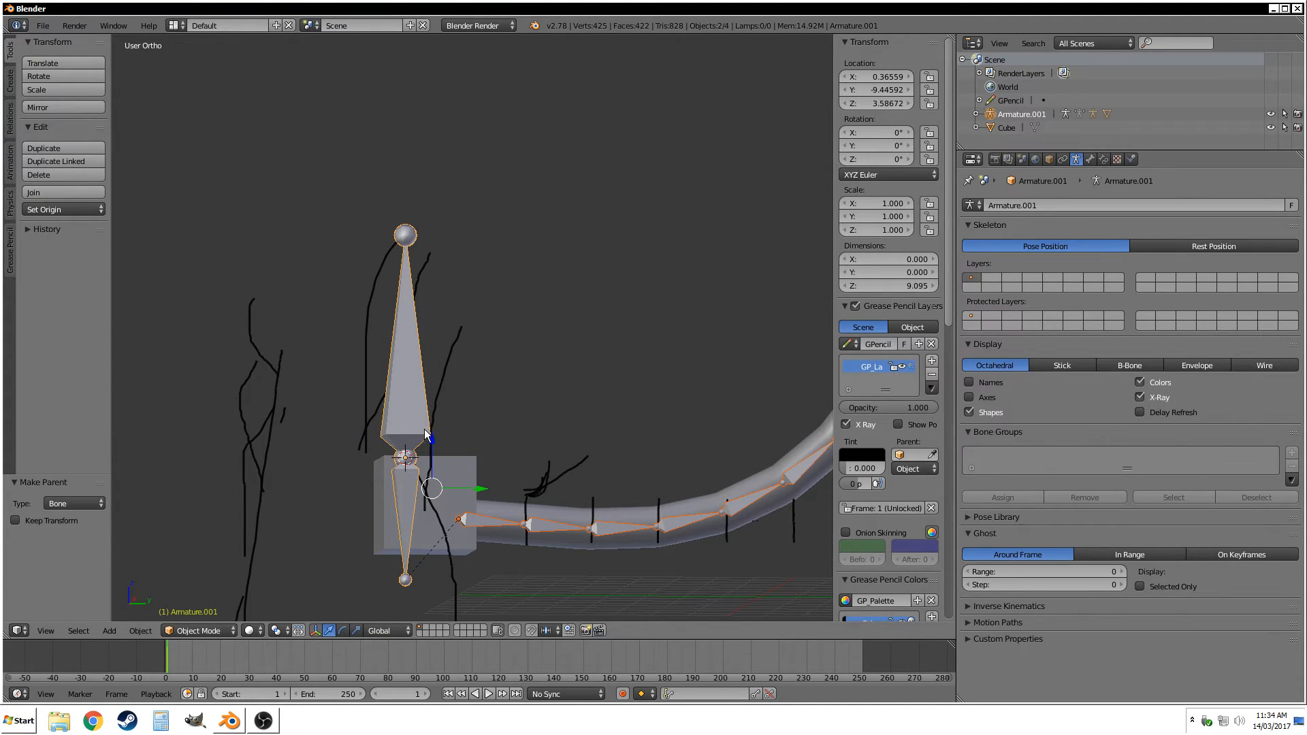
# Test the parenting by moving the upright armature about 0.55, 3.34 and 2.78 in X, Y and Z.
pyautogui.scroll(6, 447, 554)
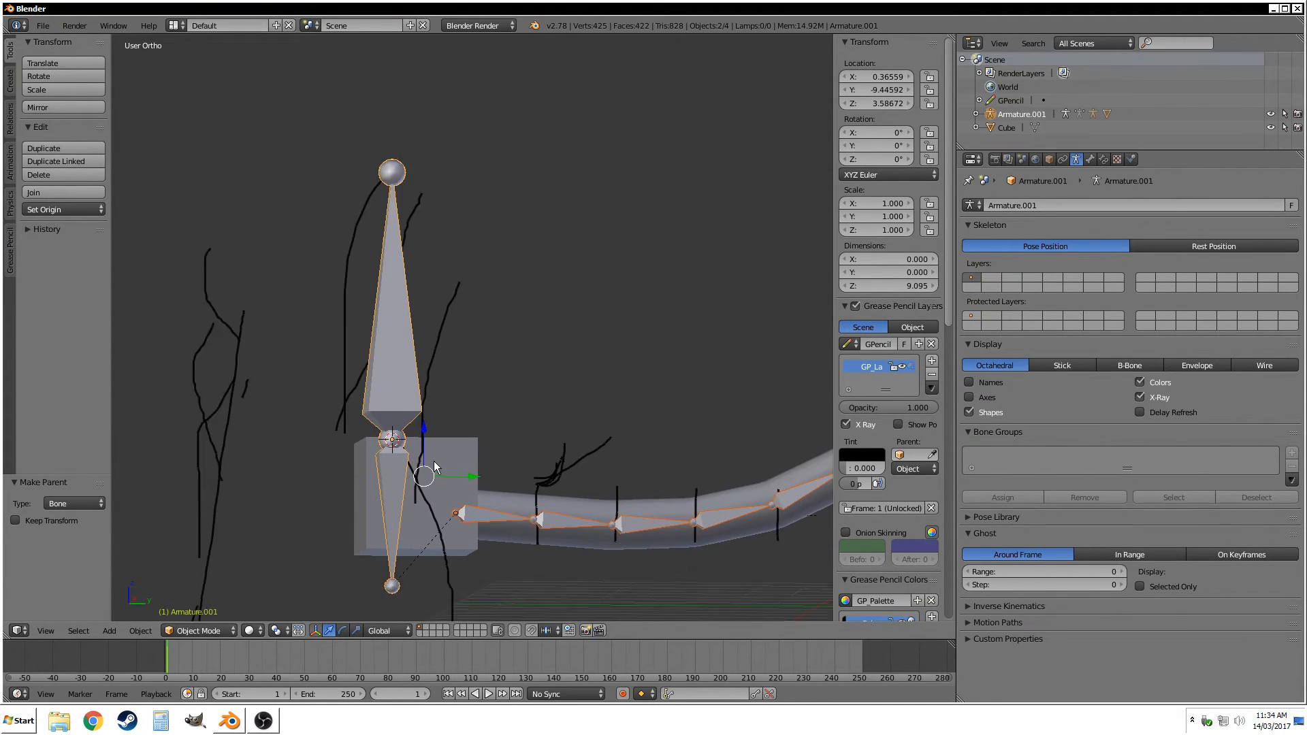
pyautogui.scroll(-5, 355, 504)
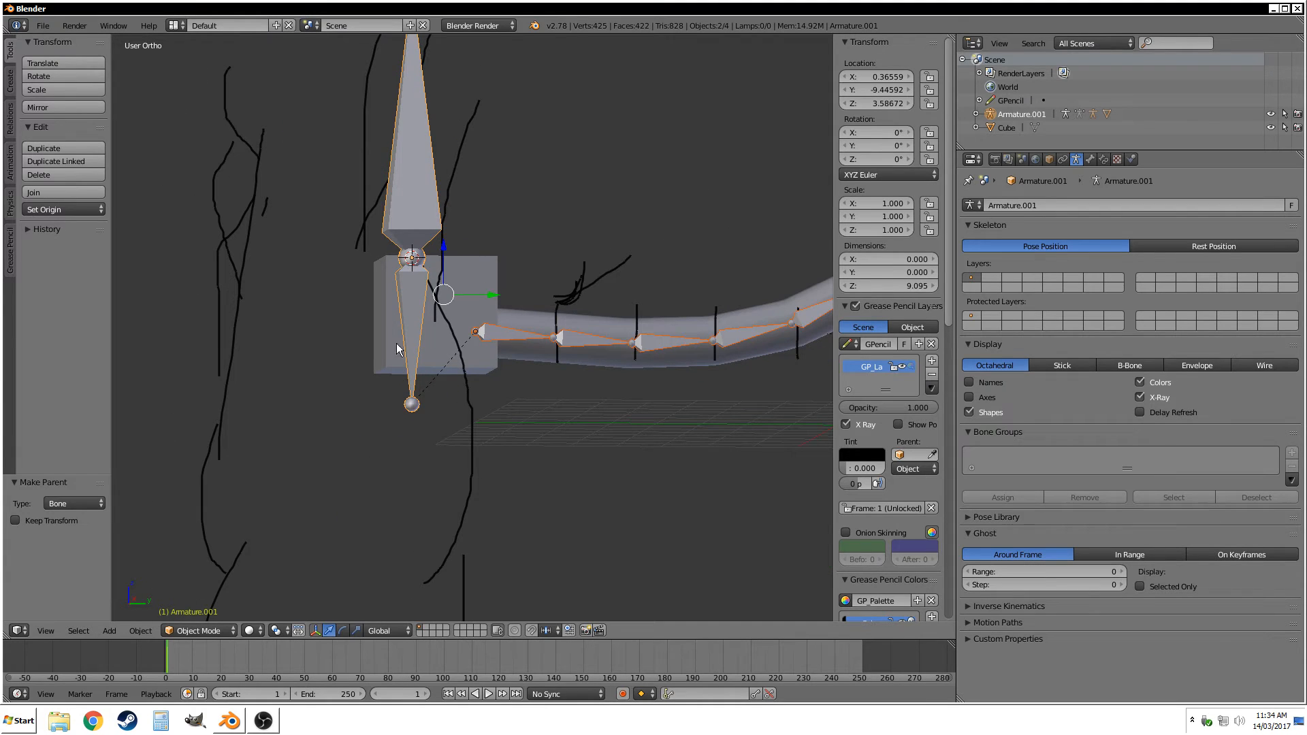
pyautogui.rightClick(428, 189)
pyautogui.scroll(-5, 481, 284)
pyautogui.press('g')
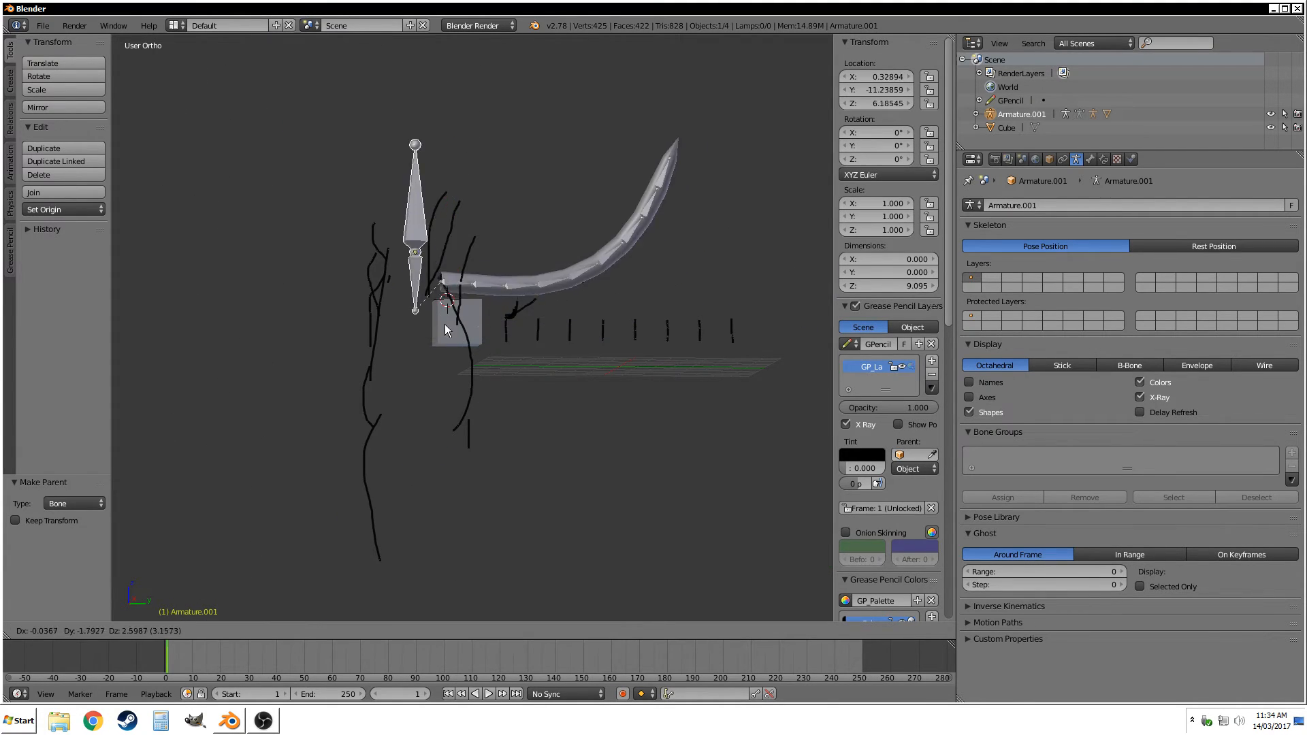
pyautogui.click(534, 324)
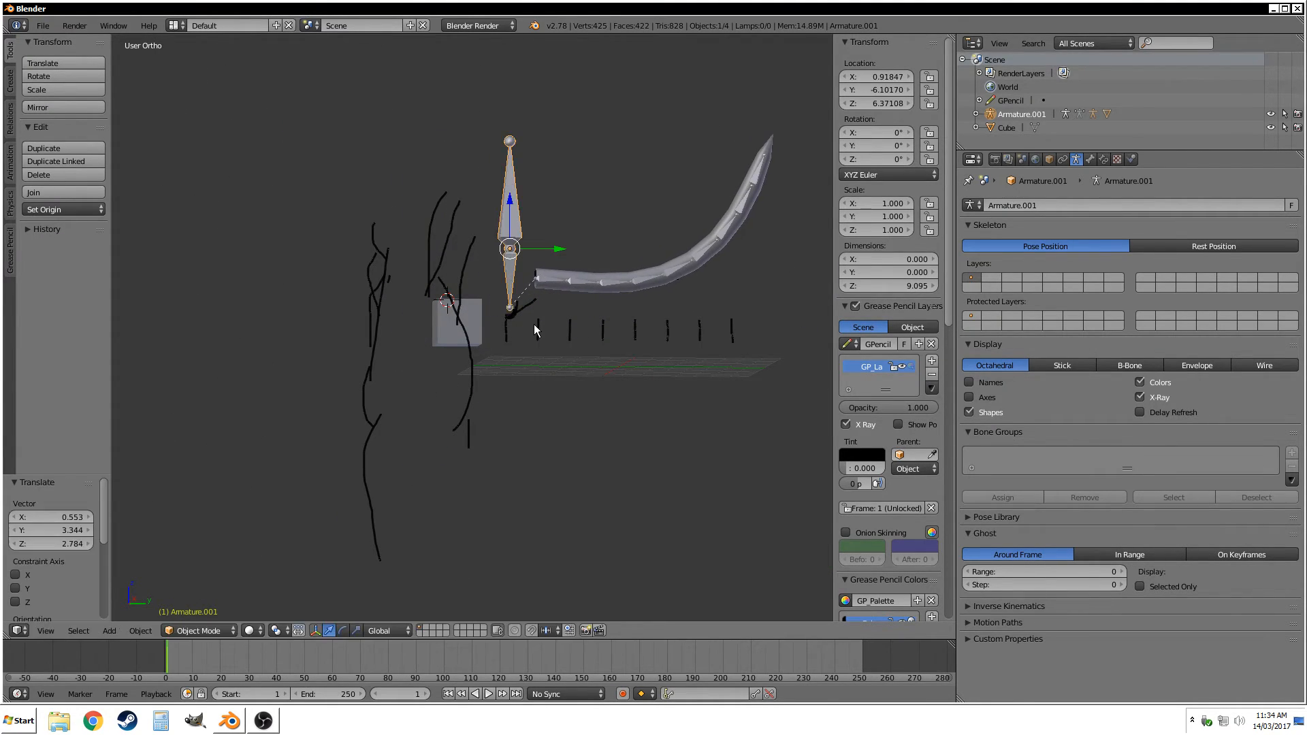
# Examine how the cube, the upright armature and the cylinder's base sit relative to each other.
pyautogui.scroll(3, 510, 204)
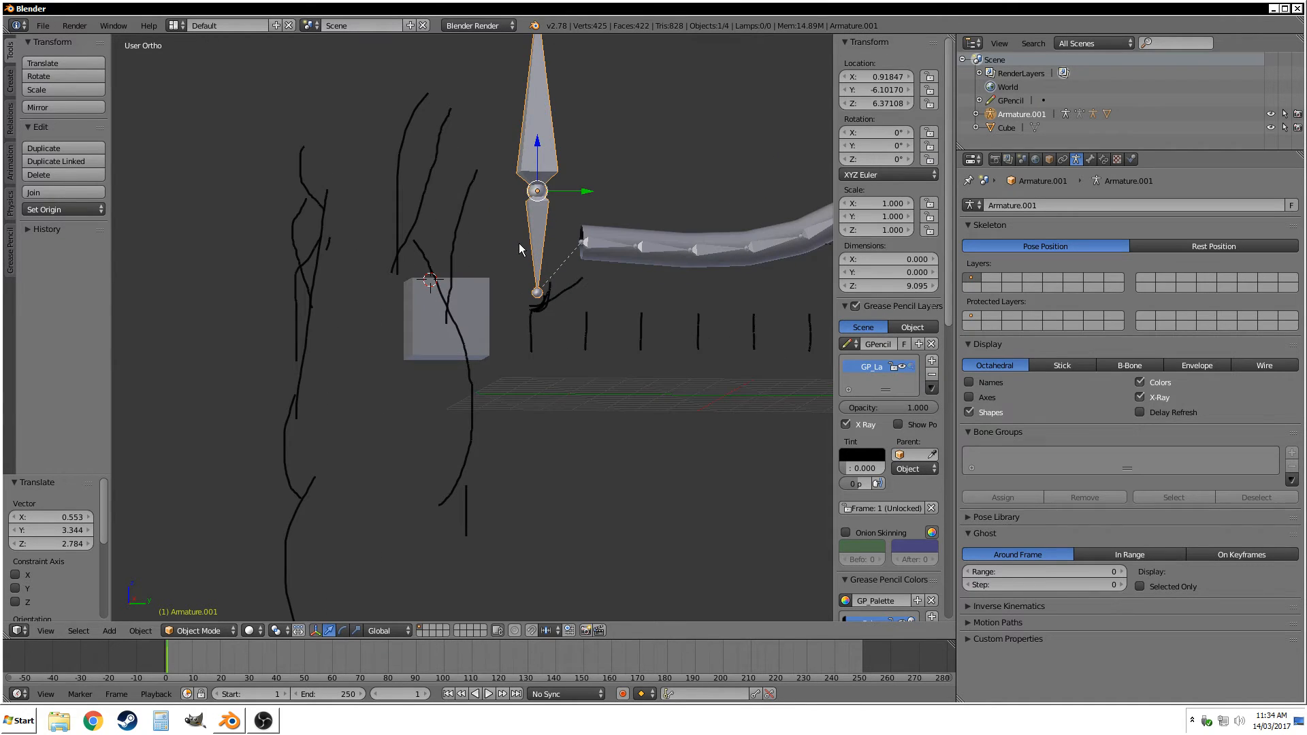
pyautogui.keyDown('shift'); pyautogui.moveTo(543, 239); pyautogui.dragTo(482, 416, button='middle'); pyautogui.keyUp('shift')
pyautogui.scroll(-3, 485, 348)
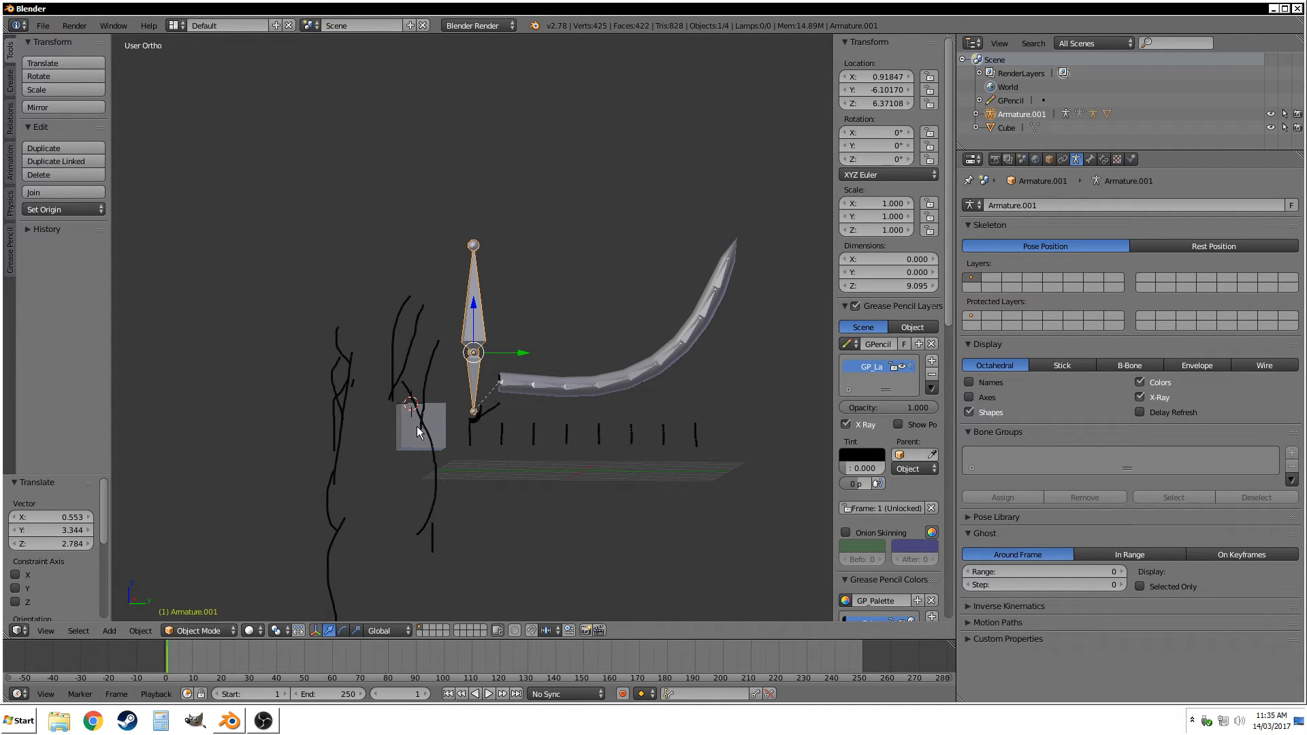
pyautogui.scroll(3, 436, 433)
pyautogui.keyDown('shift'); pyautogui.moveTo(427, 440); pyautogui.dragTo(463, 258, button='middle'); pyautogui.keyUp('shift')
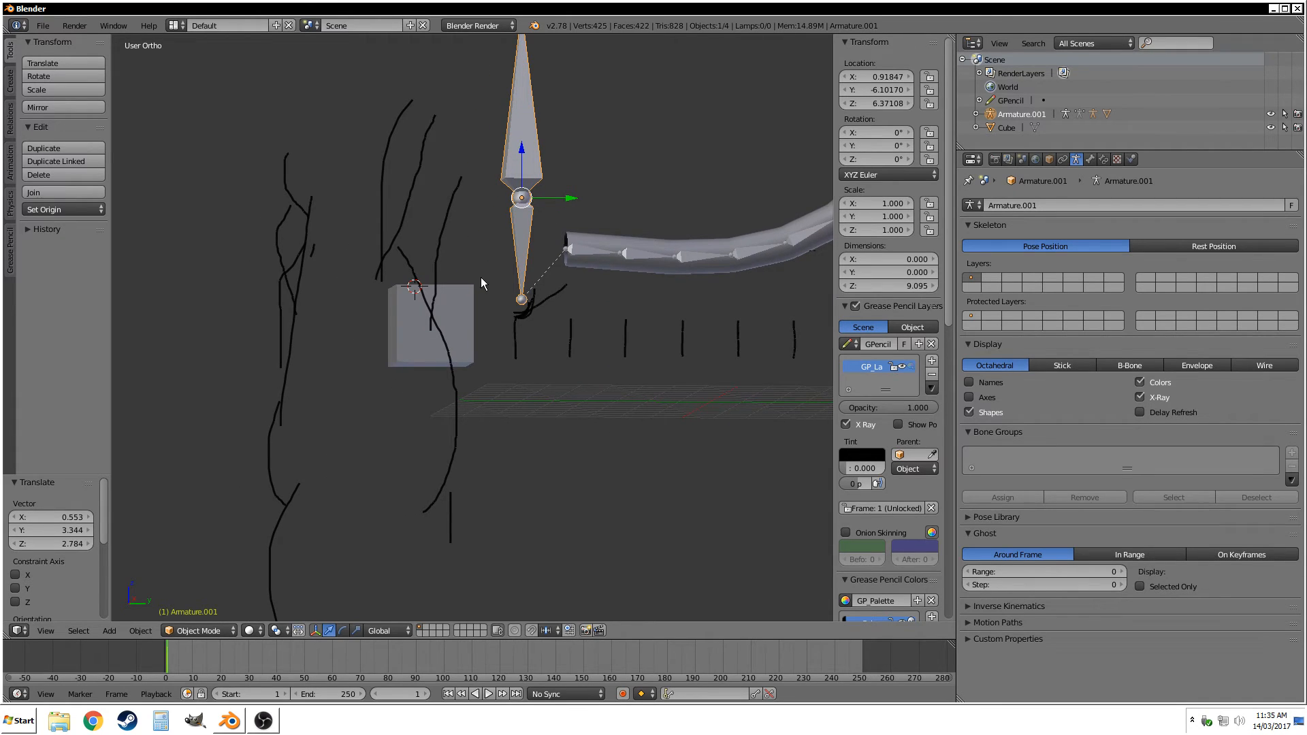
pyautogui.scroll(-3, 584, 260)
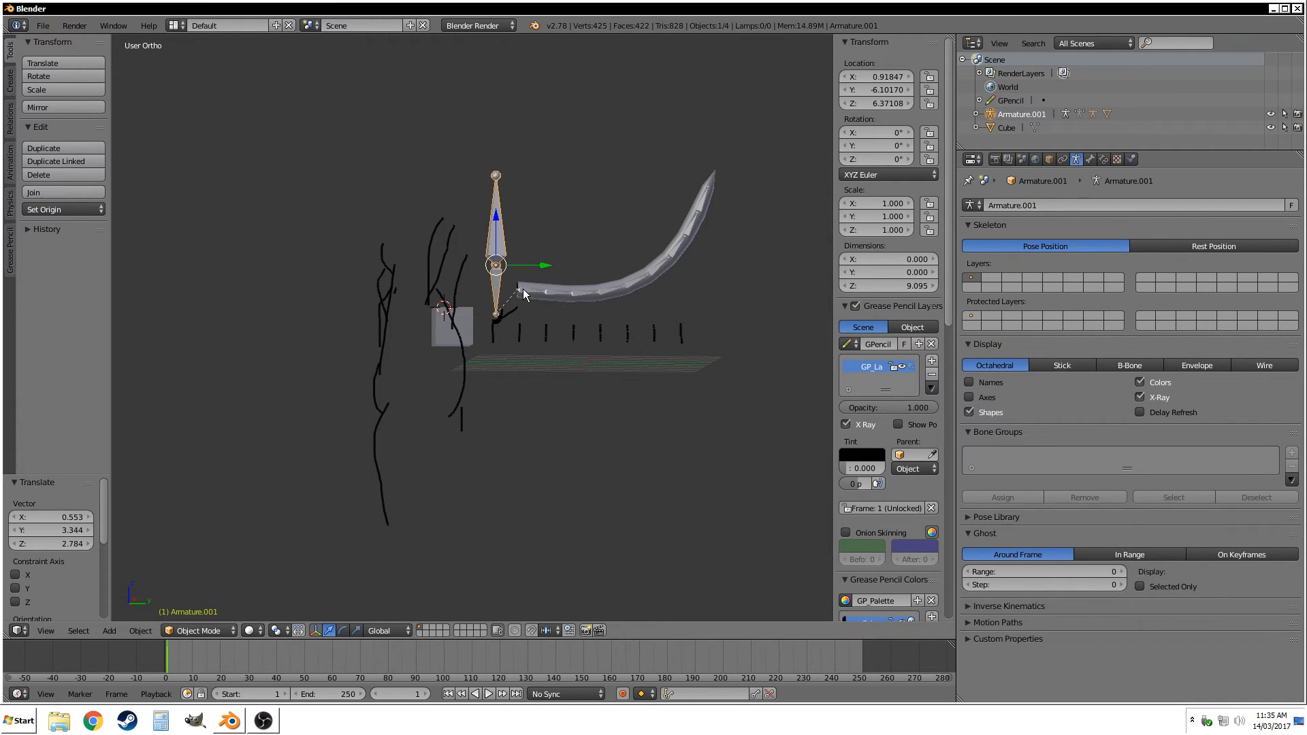
pyautogui.scroll(4, 611, 267)
pyautogui.scroll(-3, 533, 304)
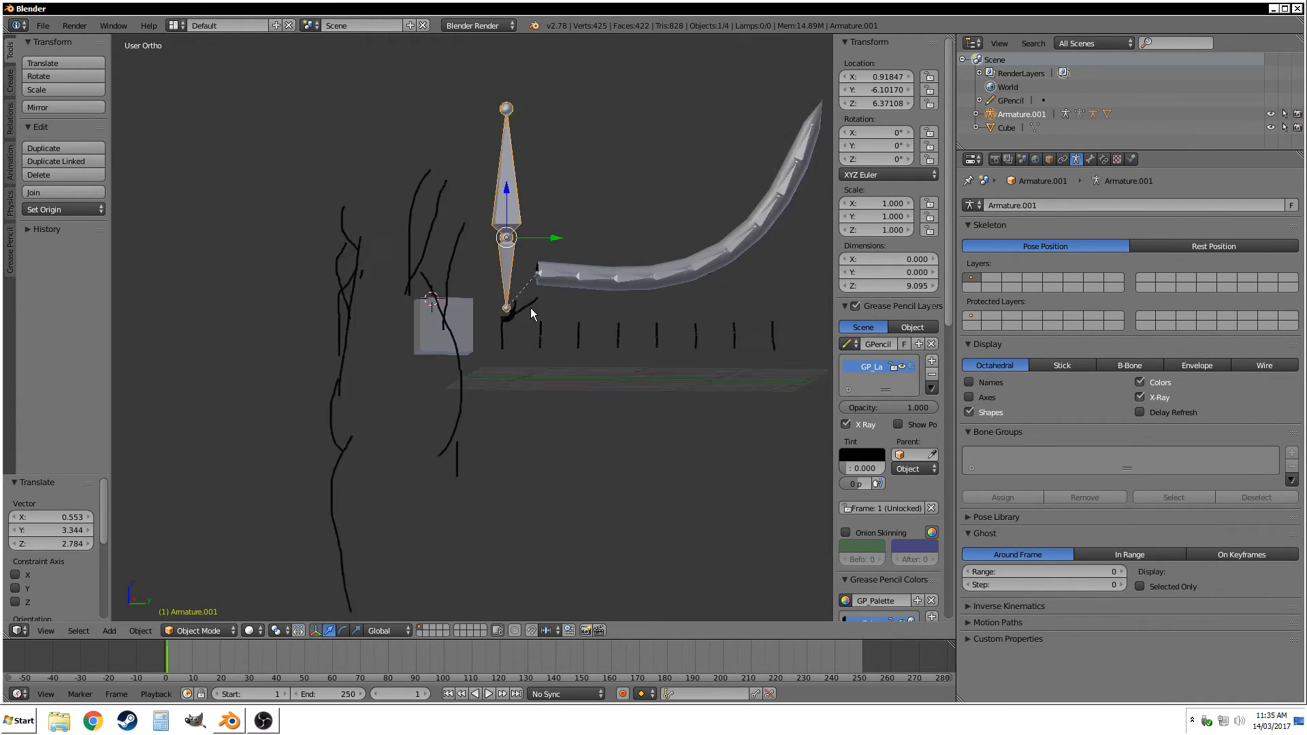
# Undo the test move and parent the cube to the upright armature using the Bone option.
pyautogui.hotkey('ctrl', 'z')
pyautogui.keyDown('shift'); pyautogui.rightClick(457, 324); pyautogui.keyUp('shift')
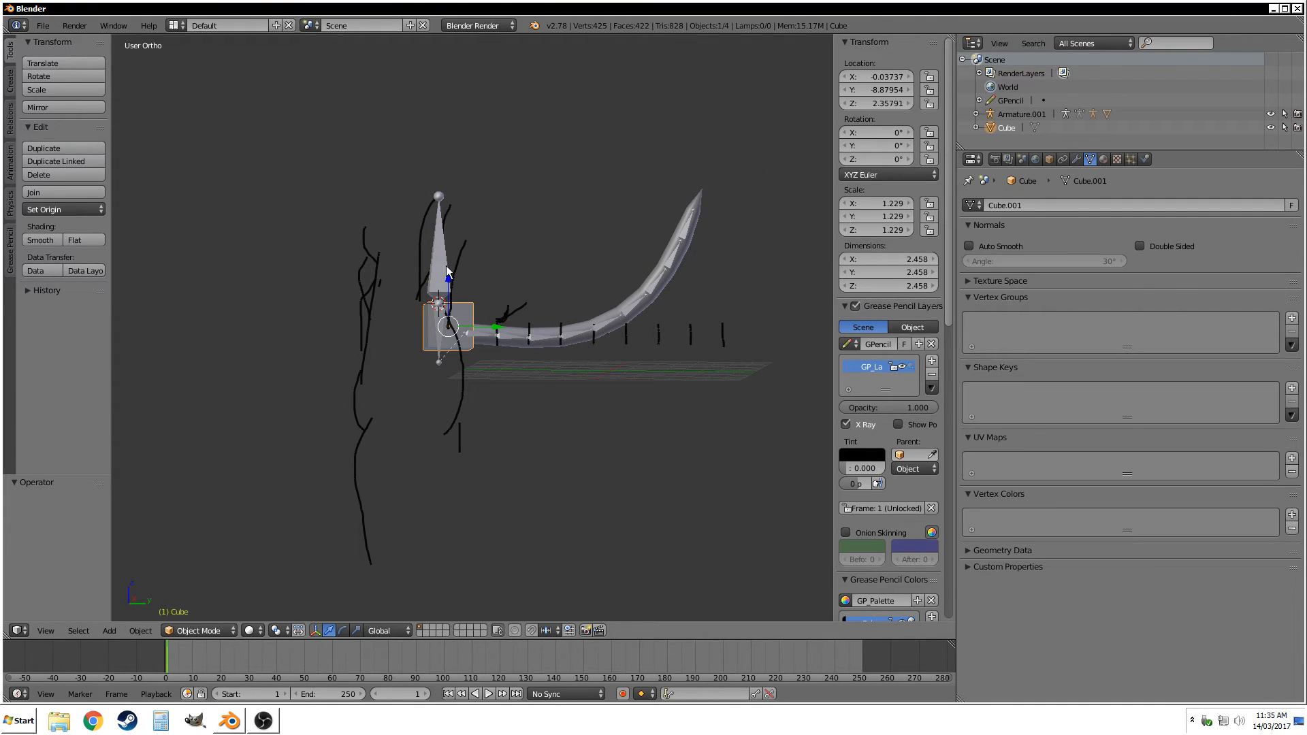
pyautogui.keyDown('shift'); pyautogui.rightClick(443, 274); pyautogui.keyUp('shift')
pyautogui.hotkey('ctrl', 'p')
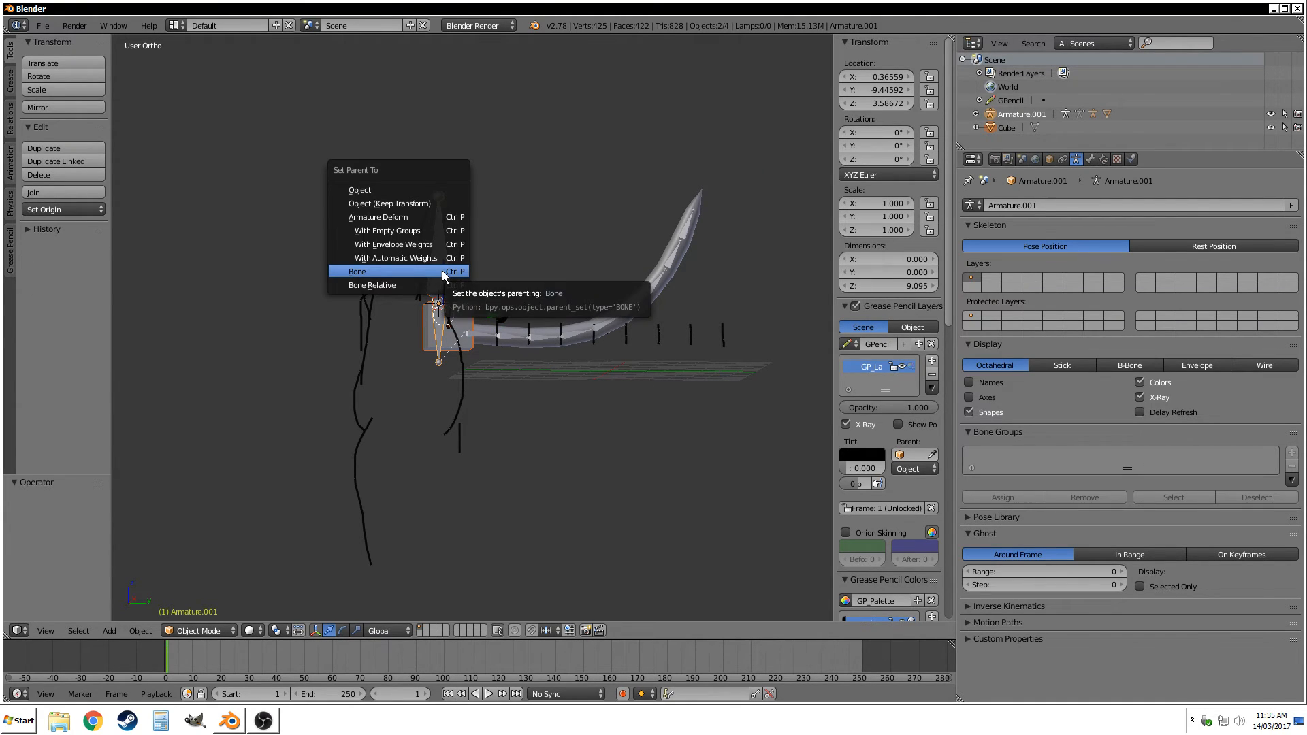
pyautogui.click(442, 271)
# Test-move the upright armature about 0.67, 3.89 and 3.64 in X, Y and Z, and undo the move.
pyautogui.rightClick(446, 272)
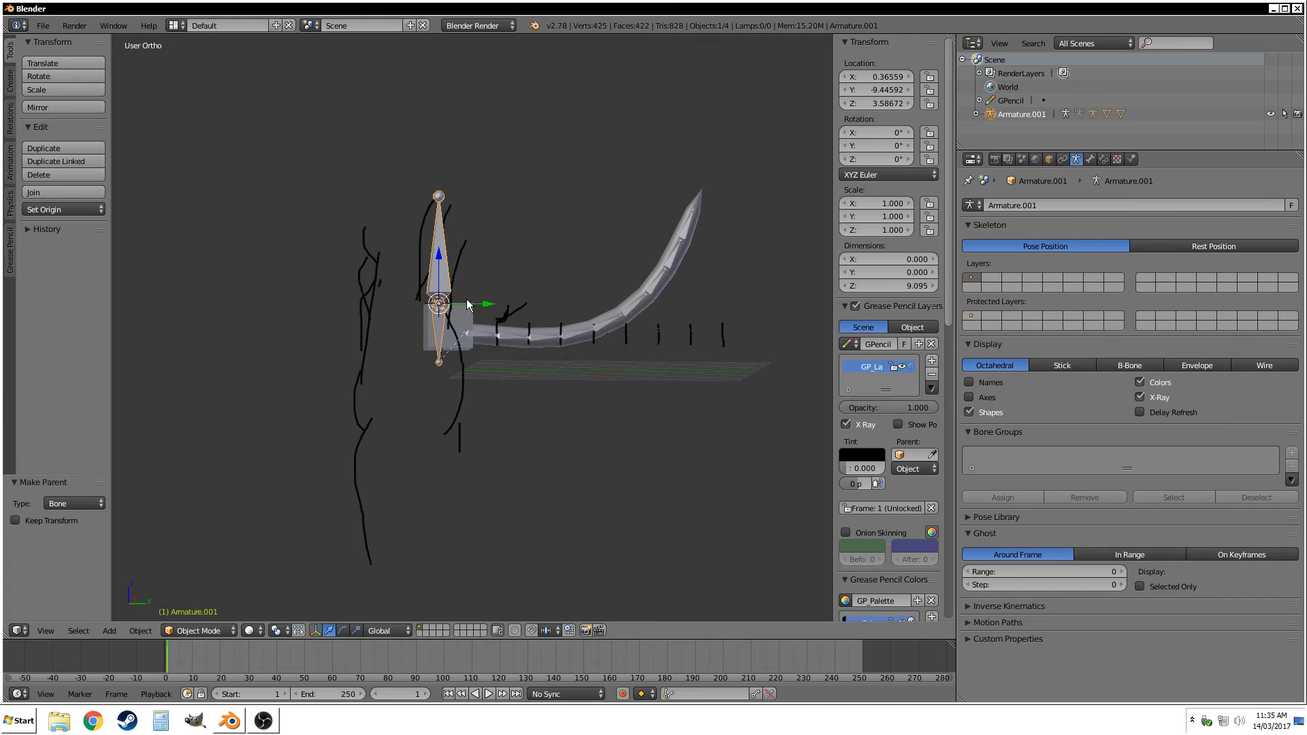
pyautogui.press('g')
pyautogui.click(541, 248)
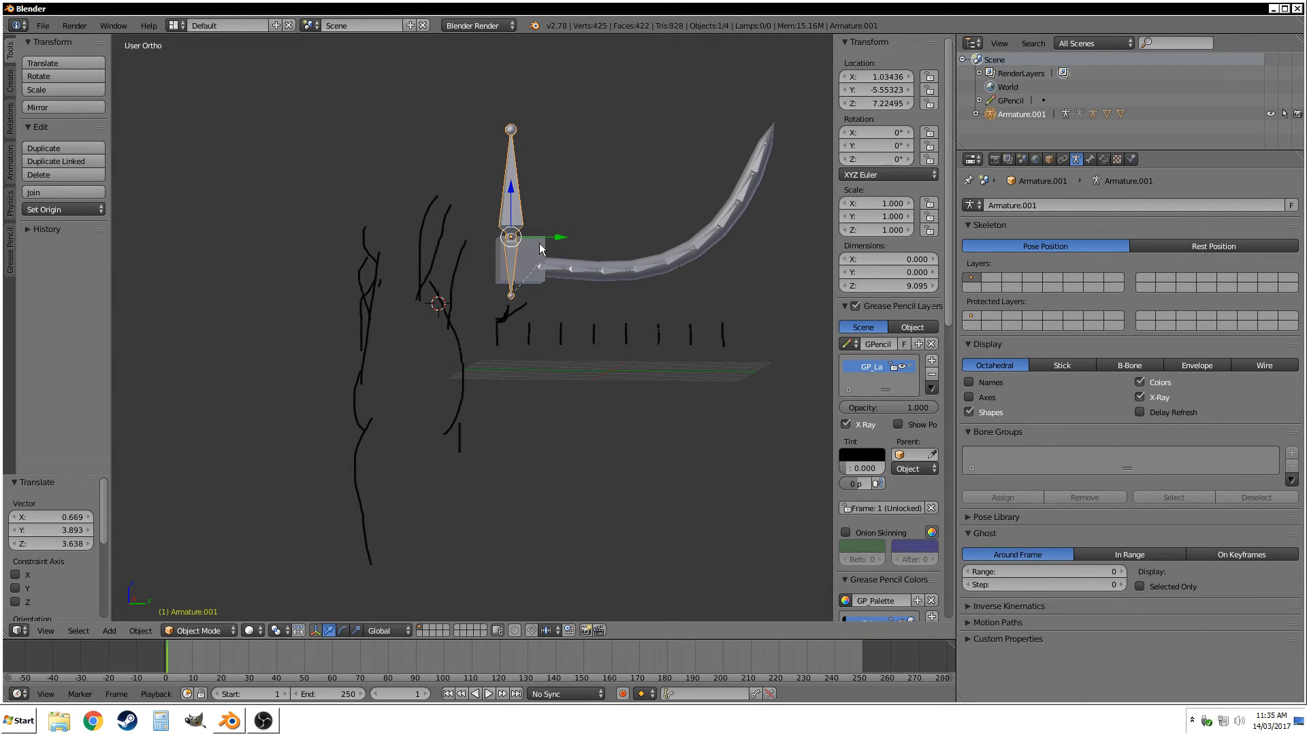
pyautogui.hotkey('ctrl', 'z')
pyautogui.scroll(-3, 539, 258)
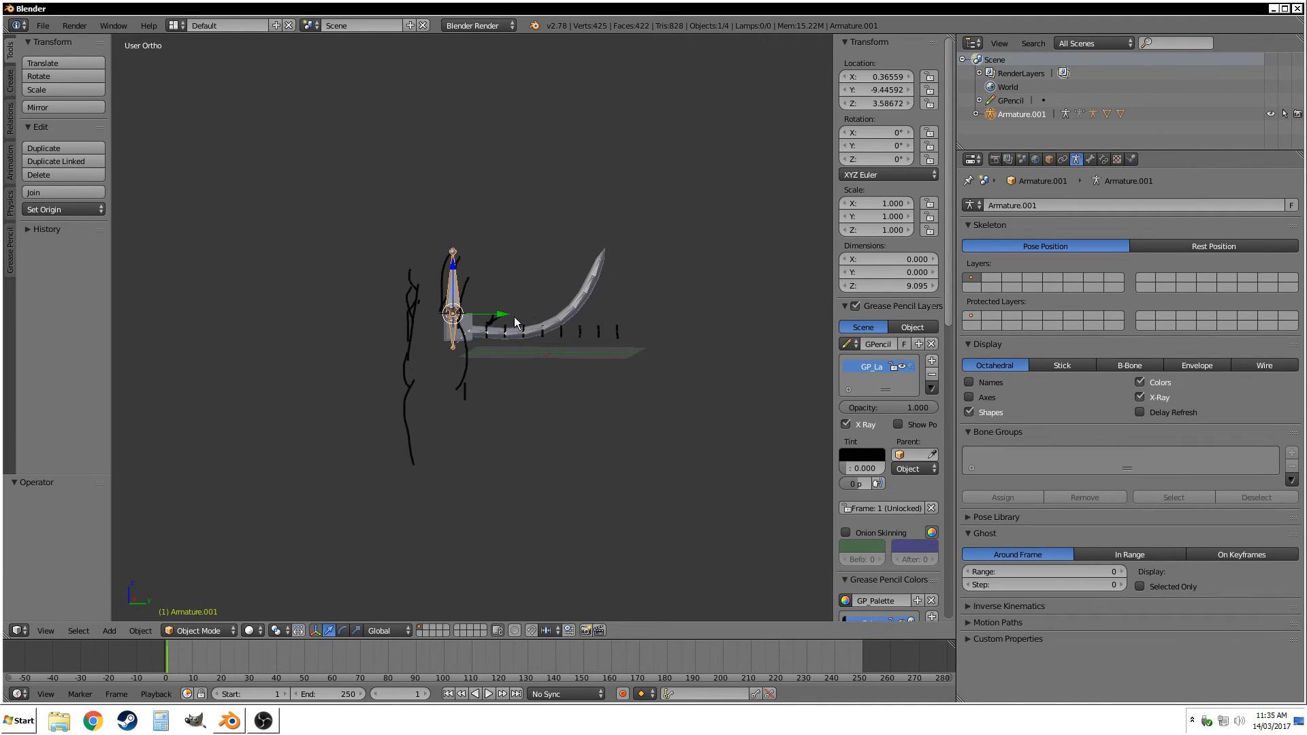
pyautogui.scroll(4, 514, 317)
pyautogui.keyDown('shift'); pyautogui.moveTo(475, 335); pyautogui.dragTo(474, 330, button='middle'); pyautogui.keyUp('shift')
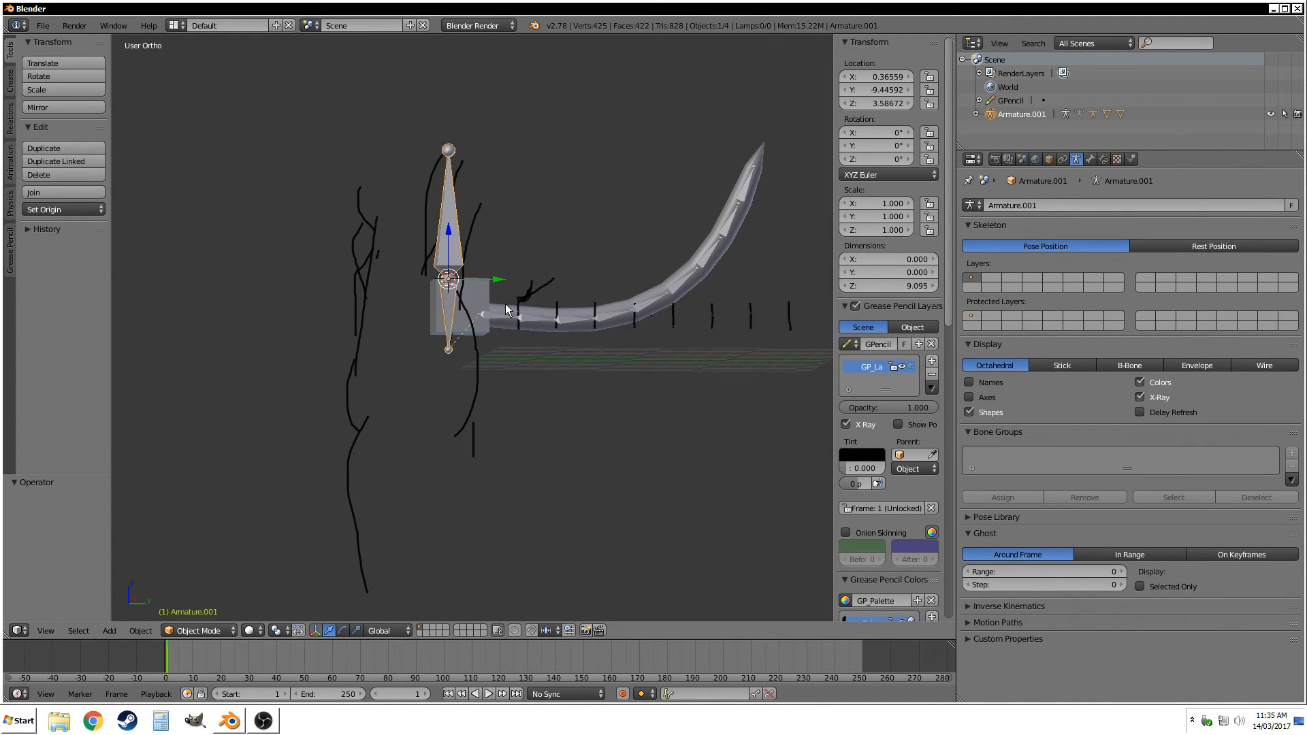